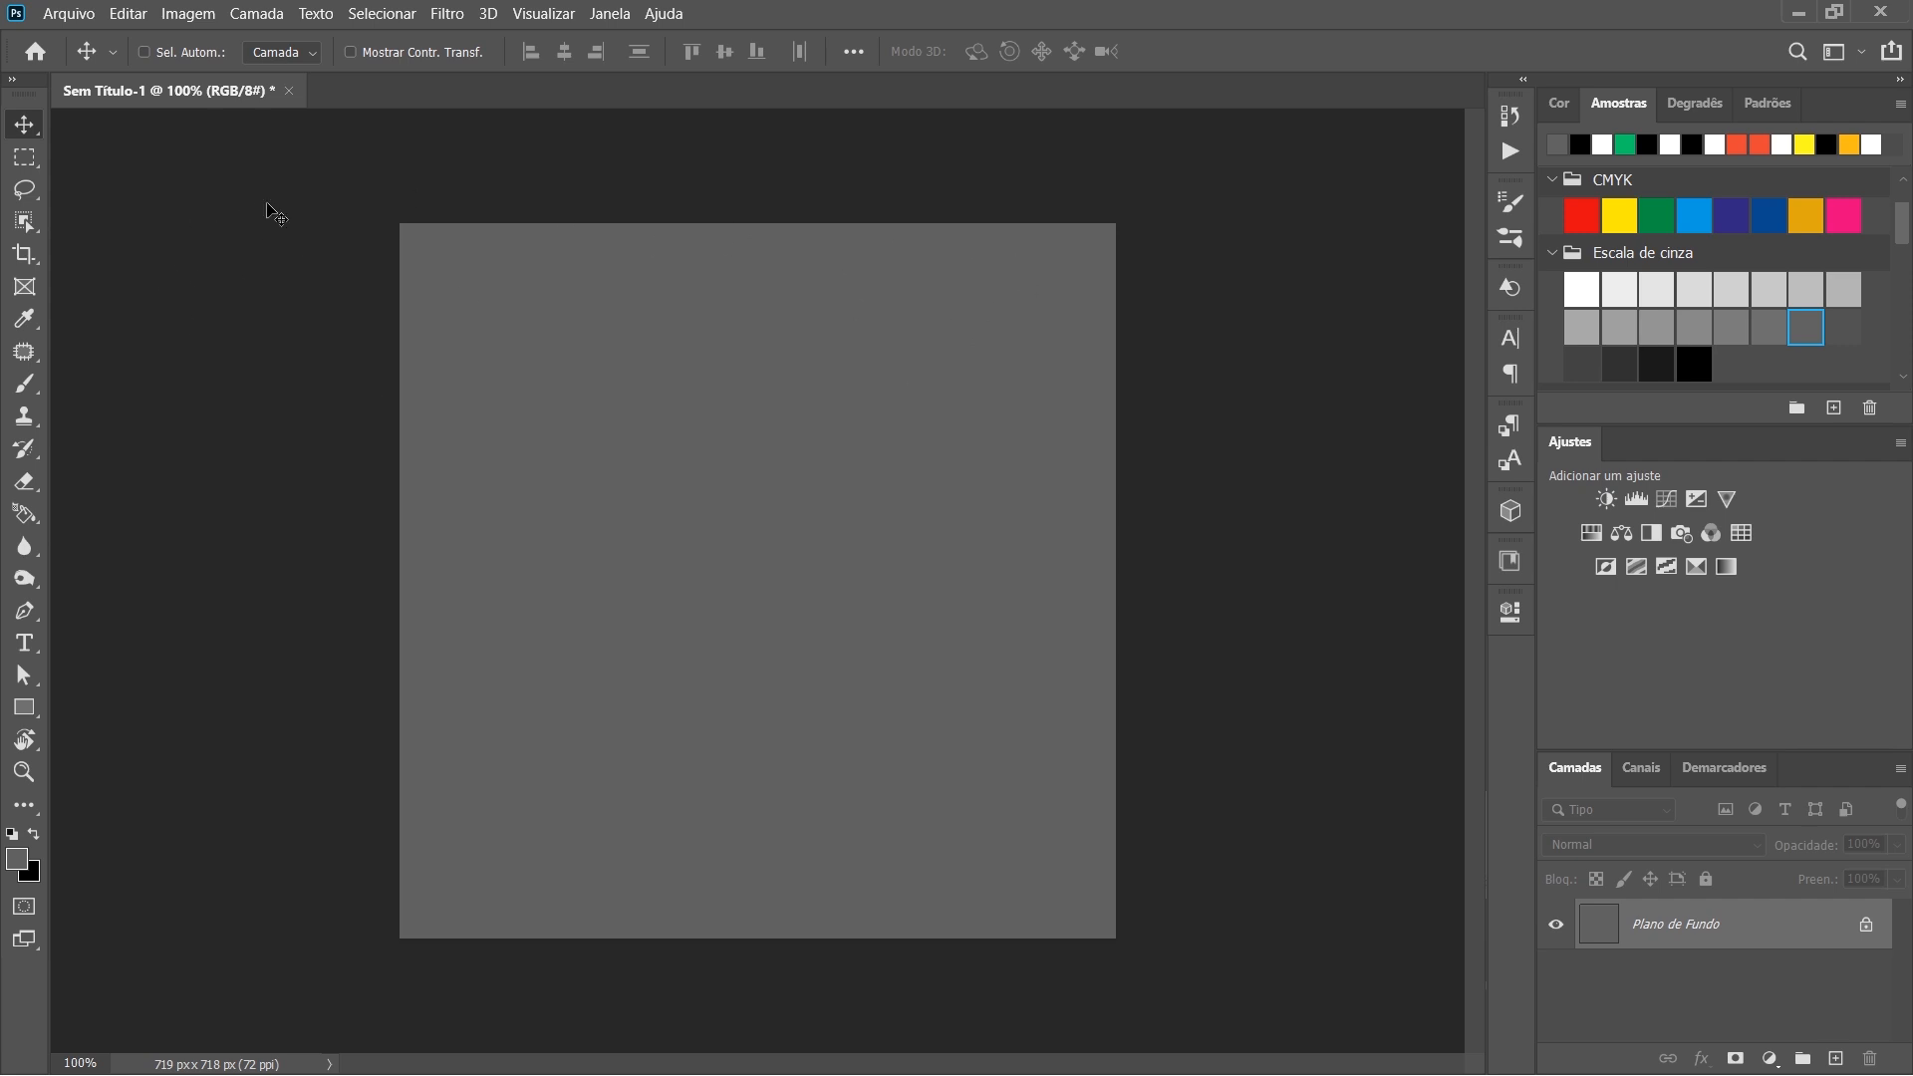
- Switch to Photopea in the browser and open 14869.jpg from the materials folder
key("alt+Tab")
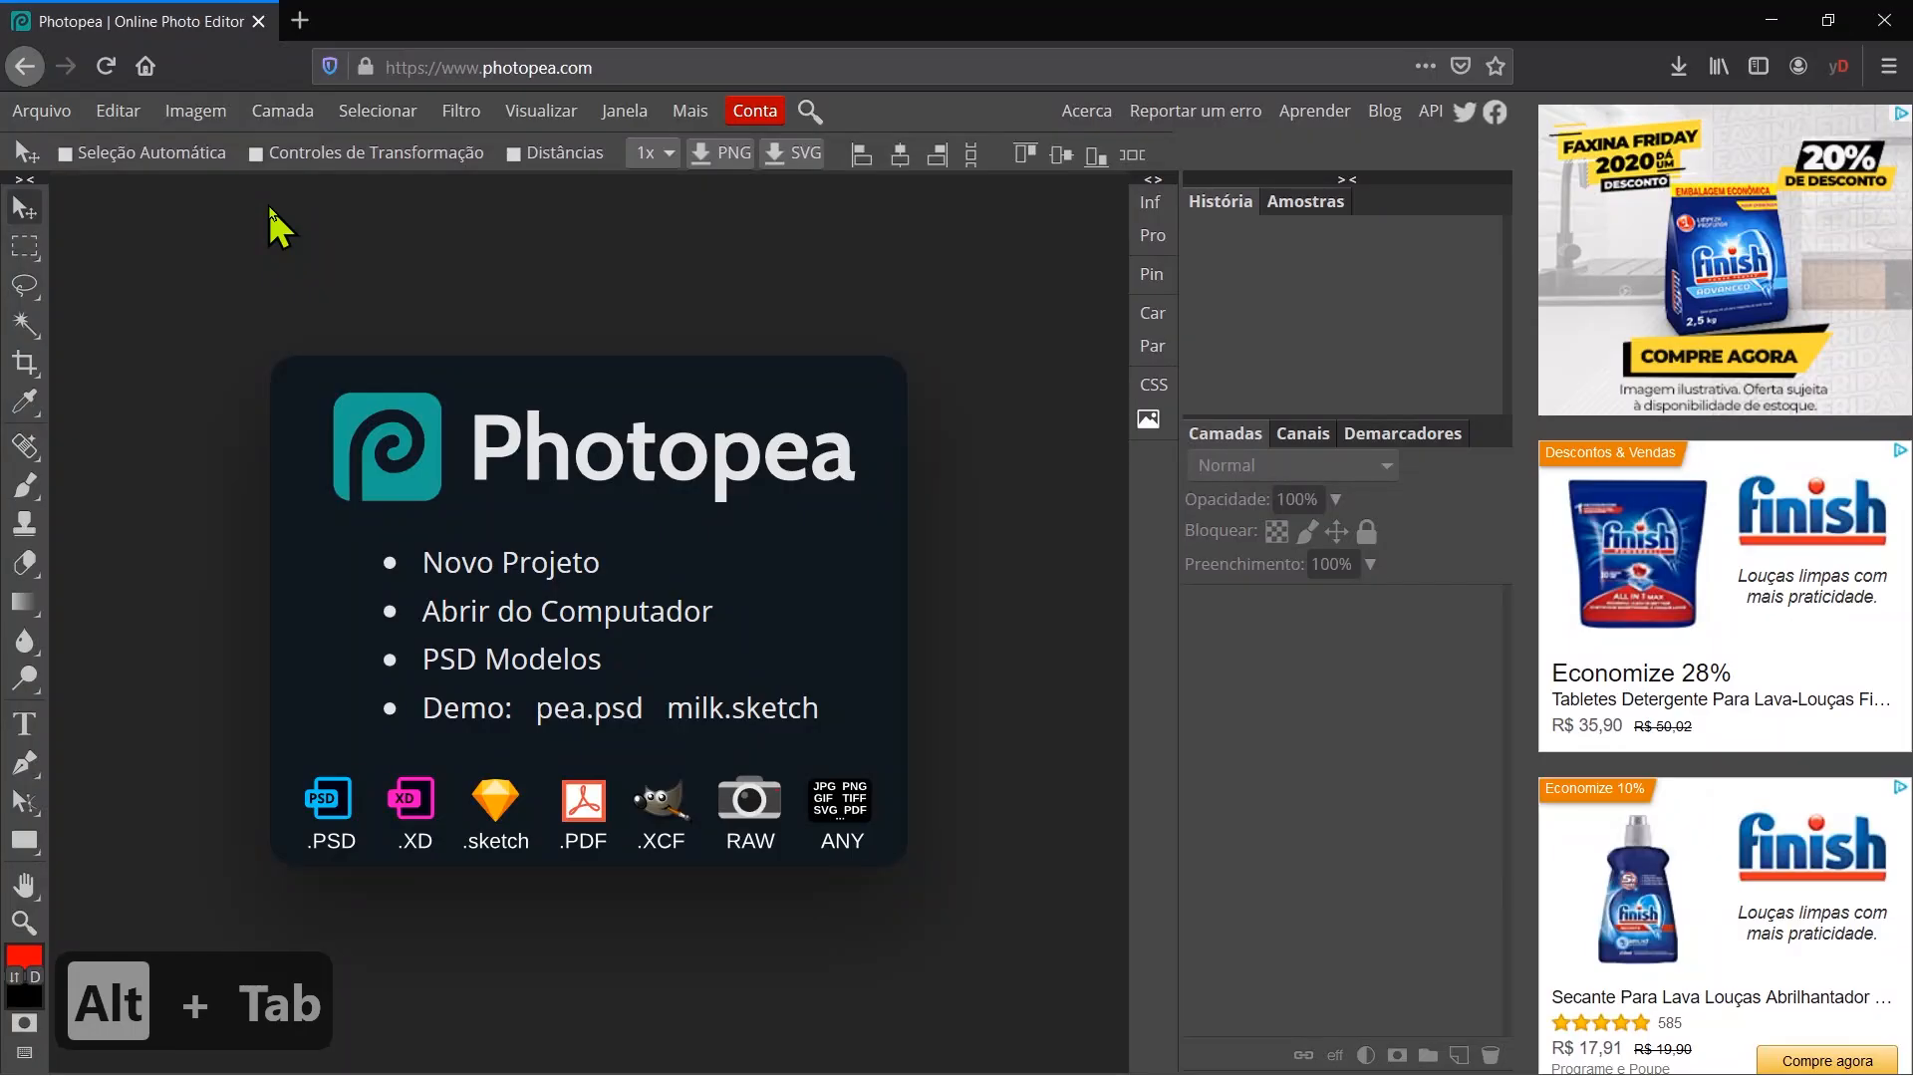
key("alt+Tab")
key("alt+Tab")
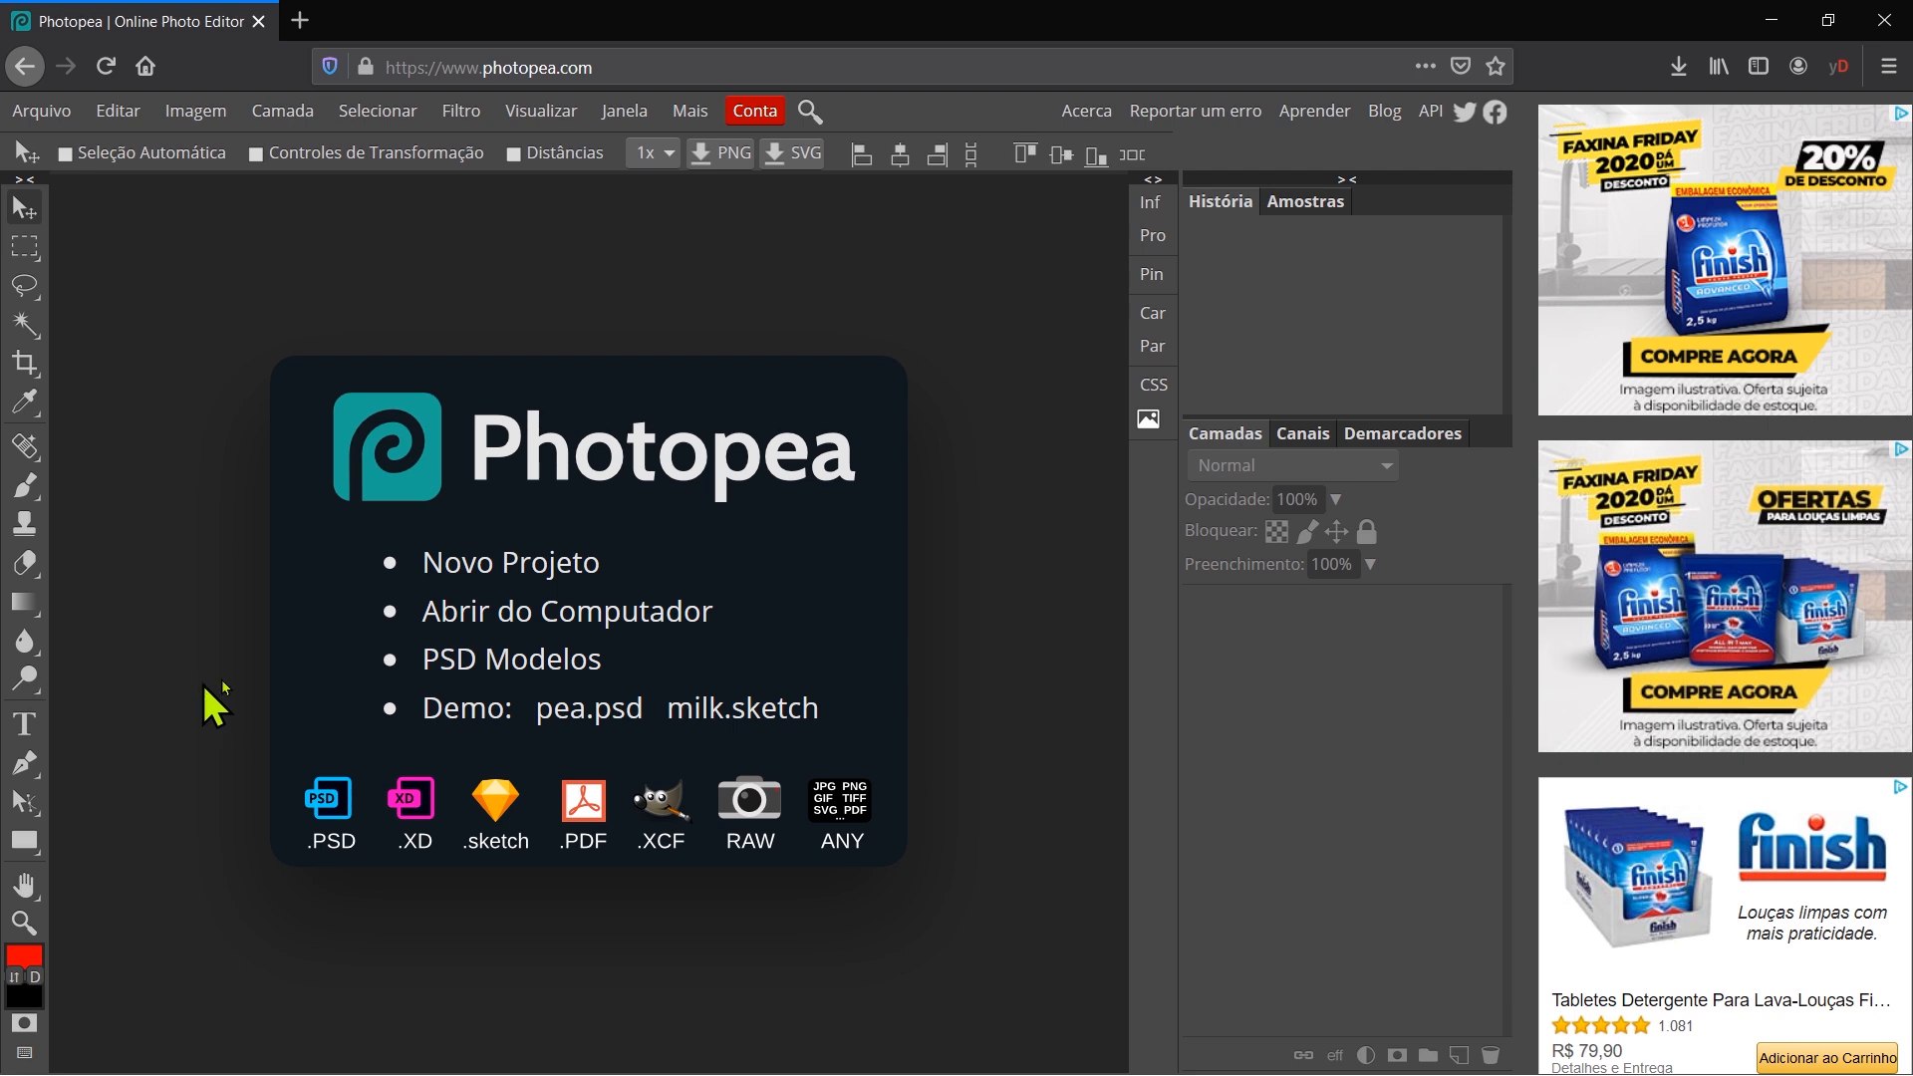
left_click(644, 619)
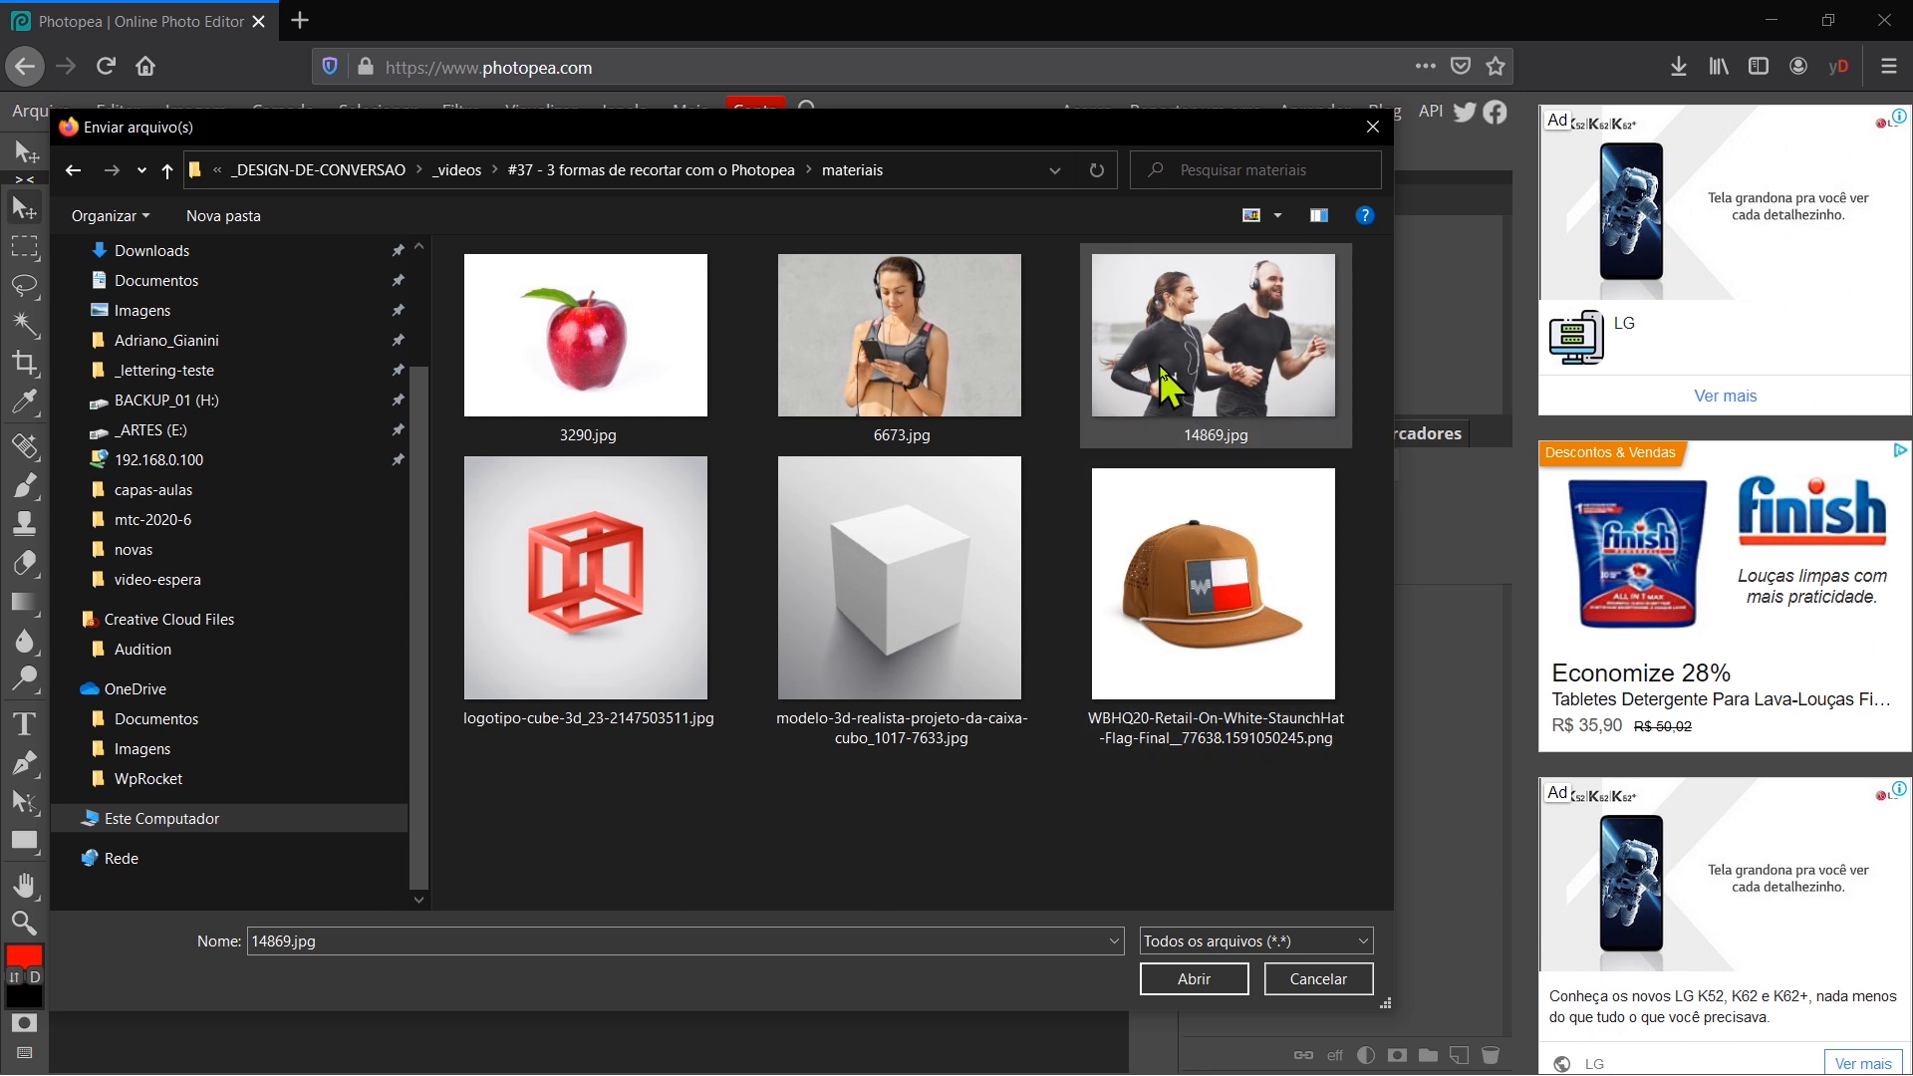
left_click(1180, 983)
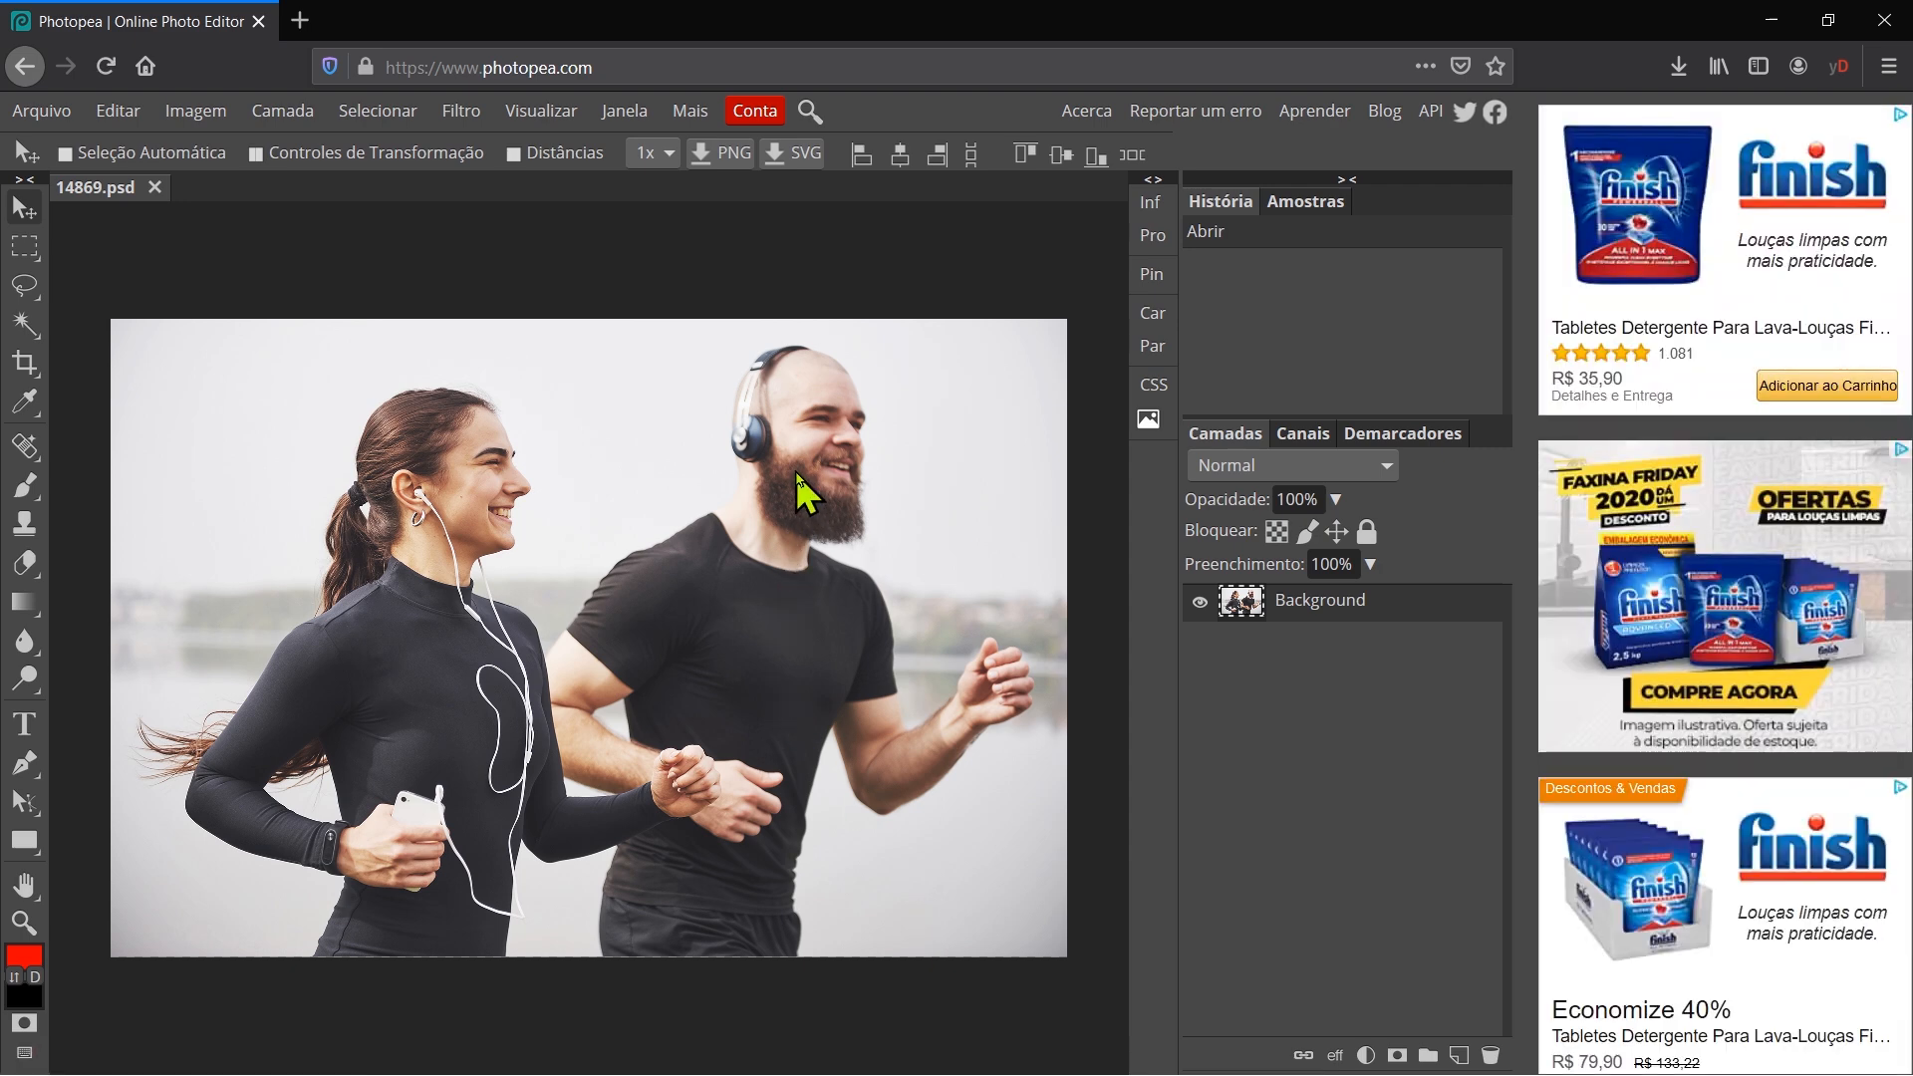
- Examine the woman's hair and profile and the man's headphones and beard up close against the pale background
key("z")
left_click(793, 470)
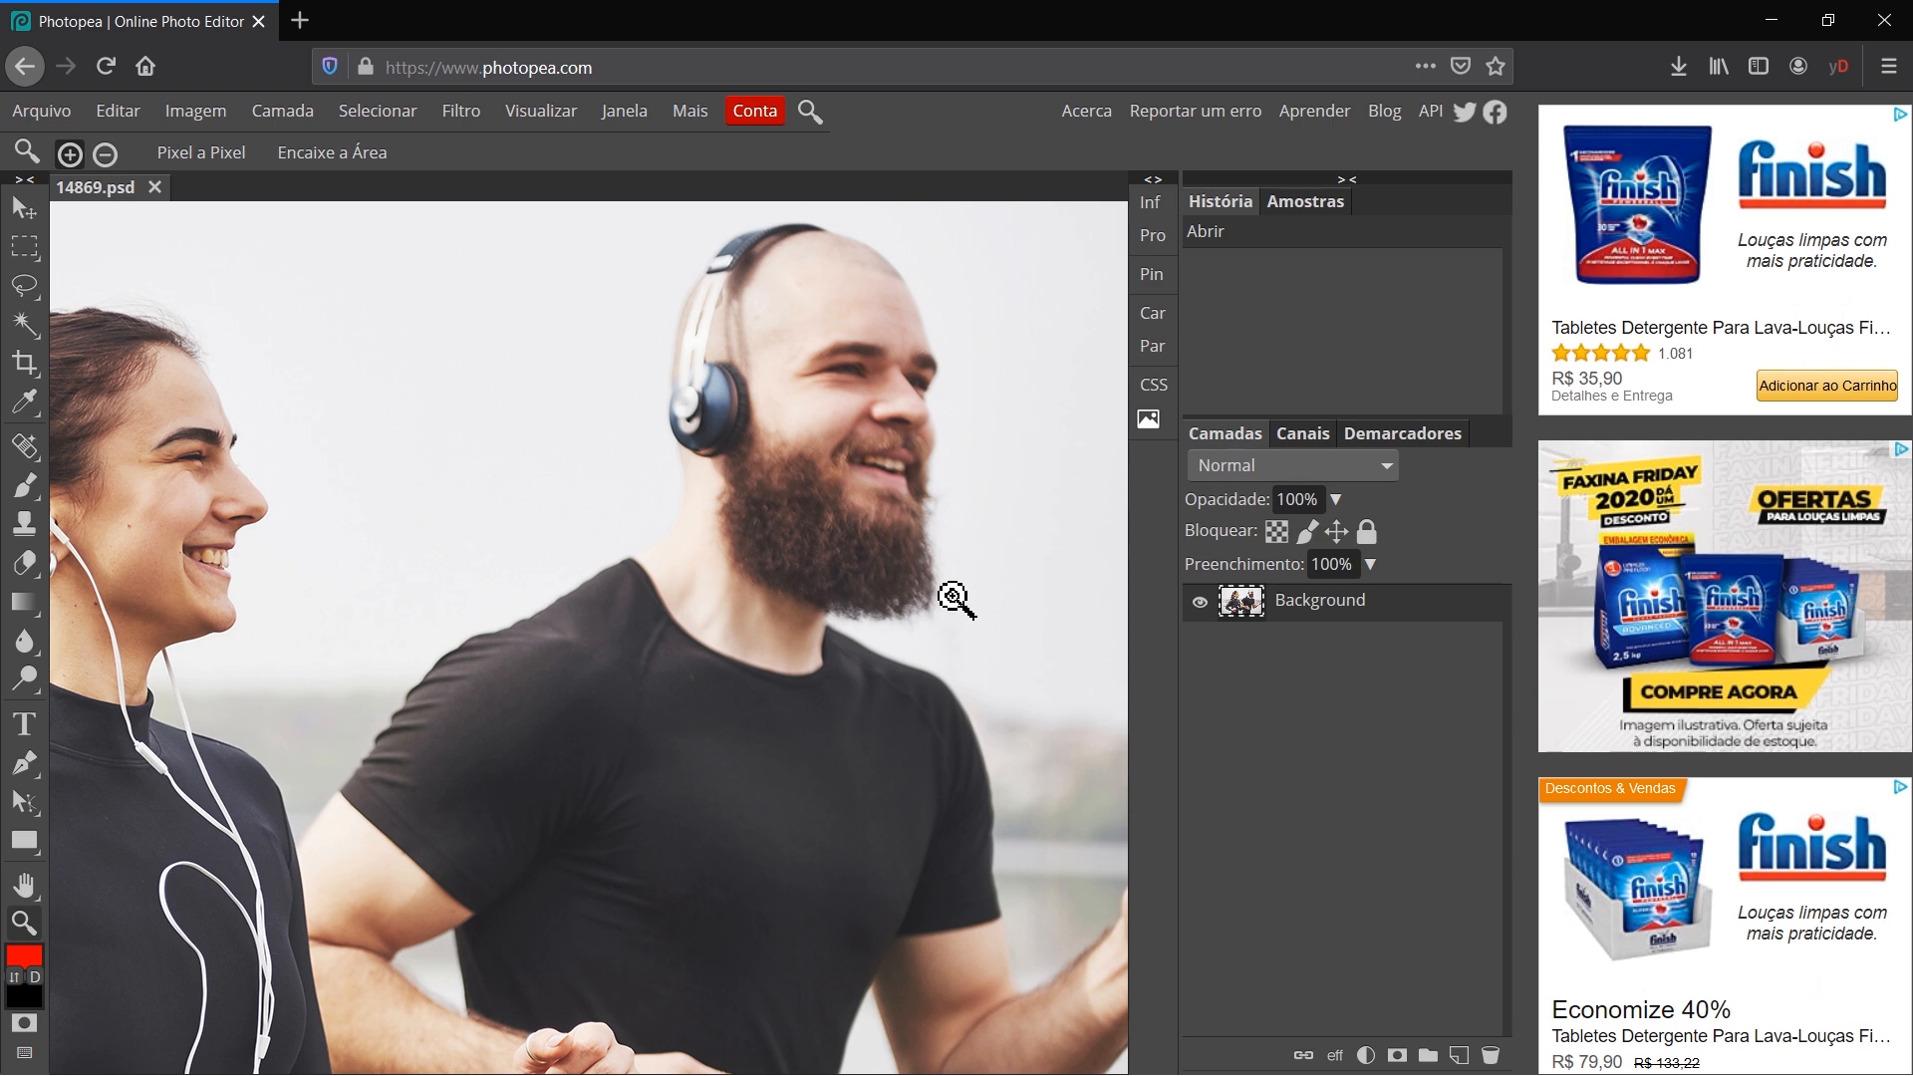
left_click(371, 475)
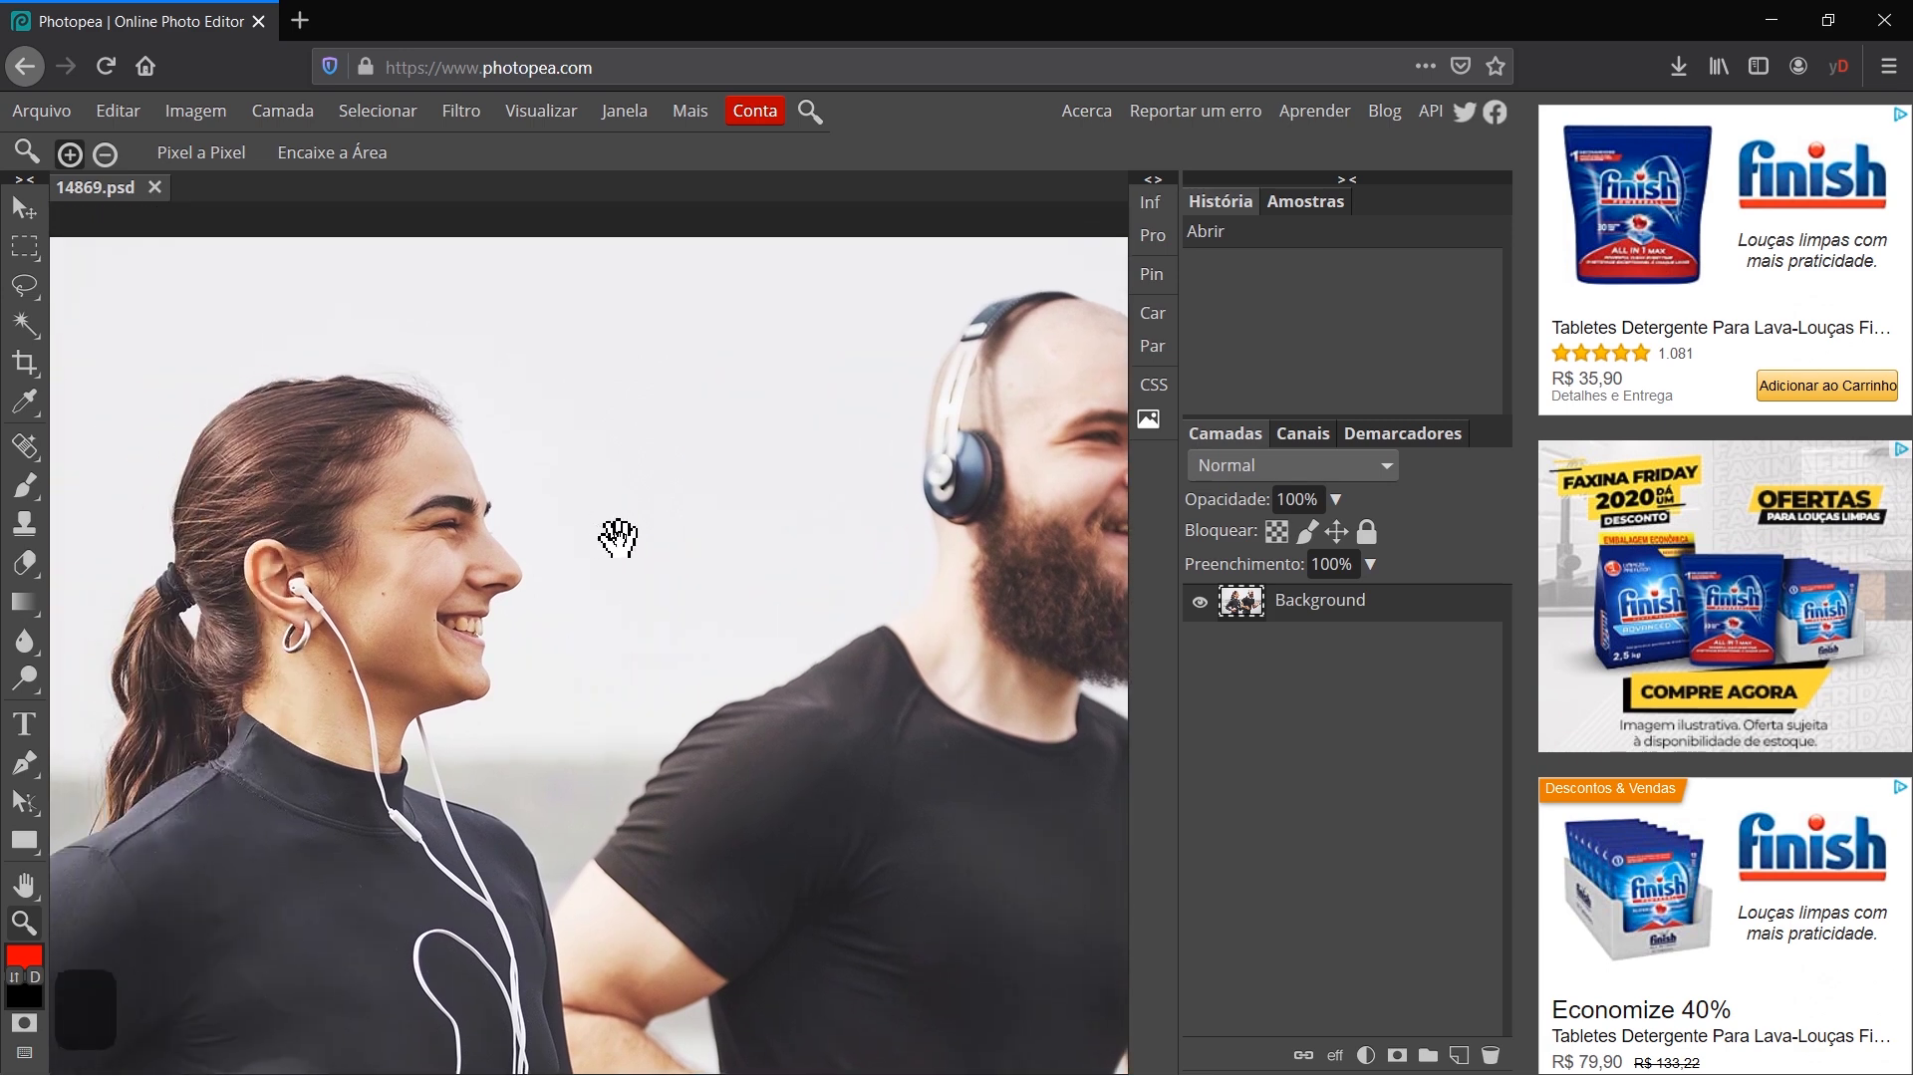
left_click(354, 593)
key("space")
left_click_drag(406, 585, 623, 622)
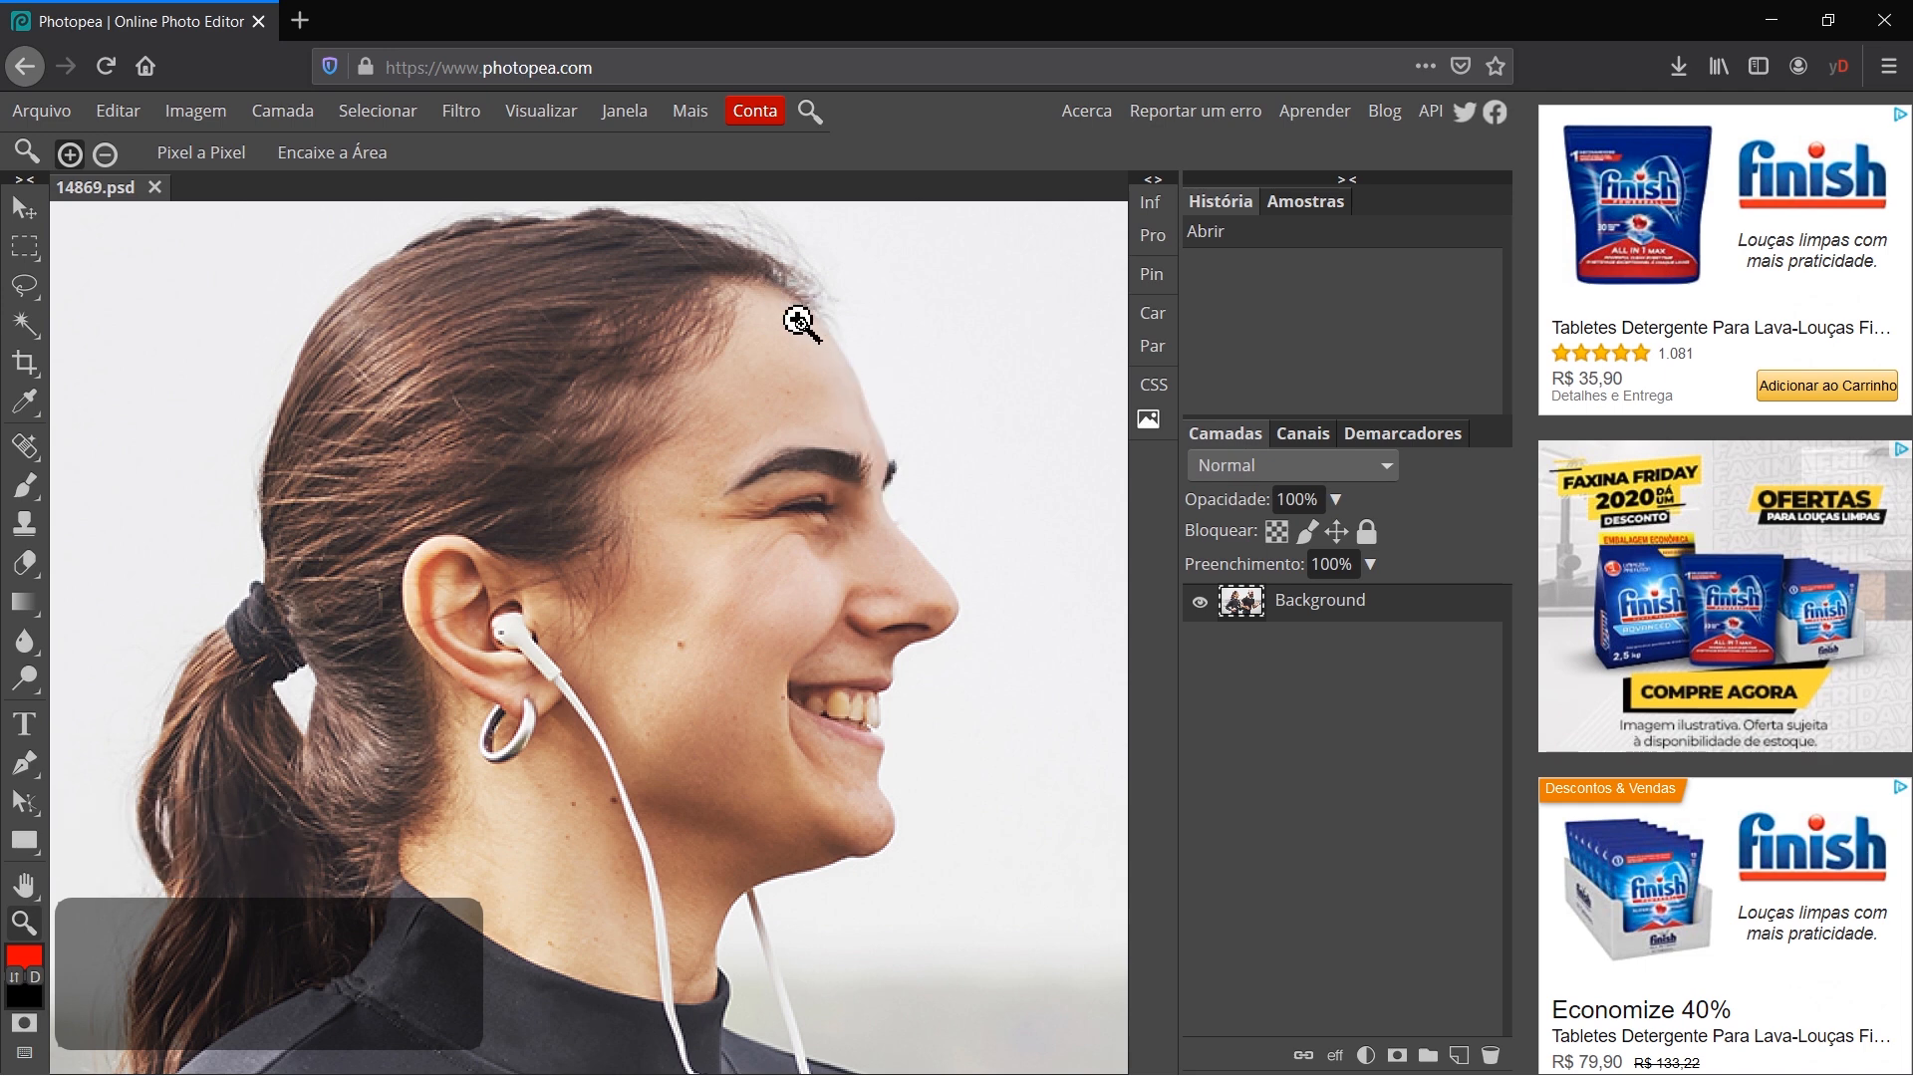
key("space")
left_click_drag(824, 461, 359, 501)
left_click_drag(508, 539, 239, 683)
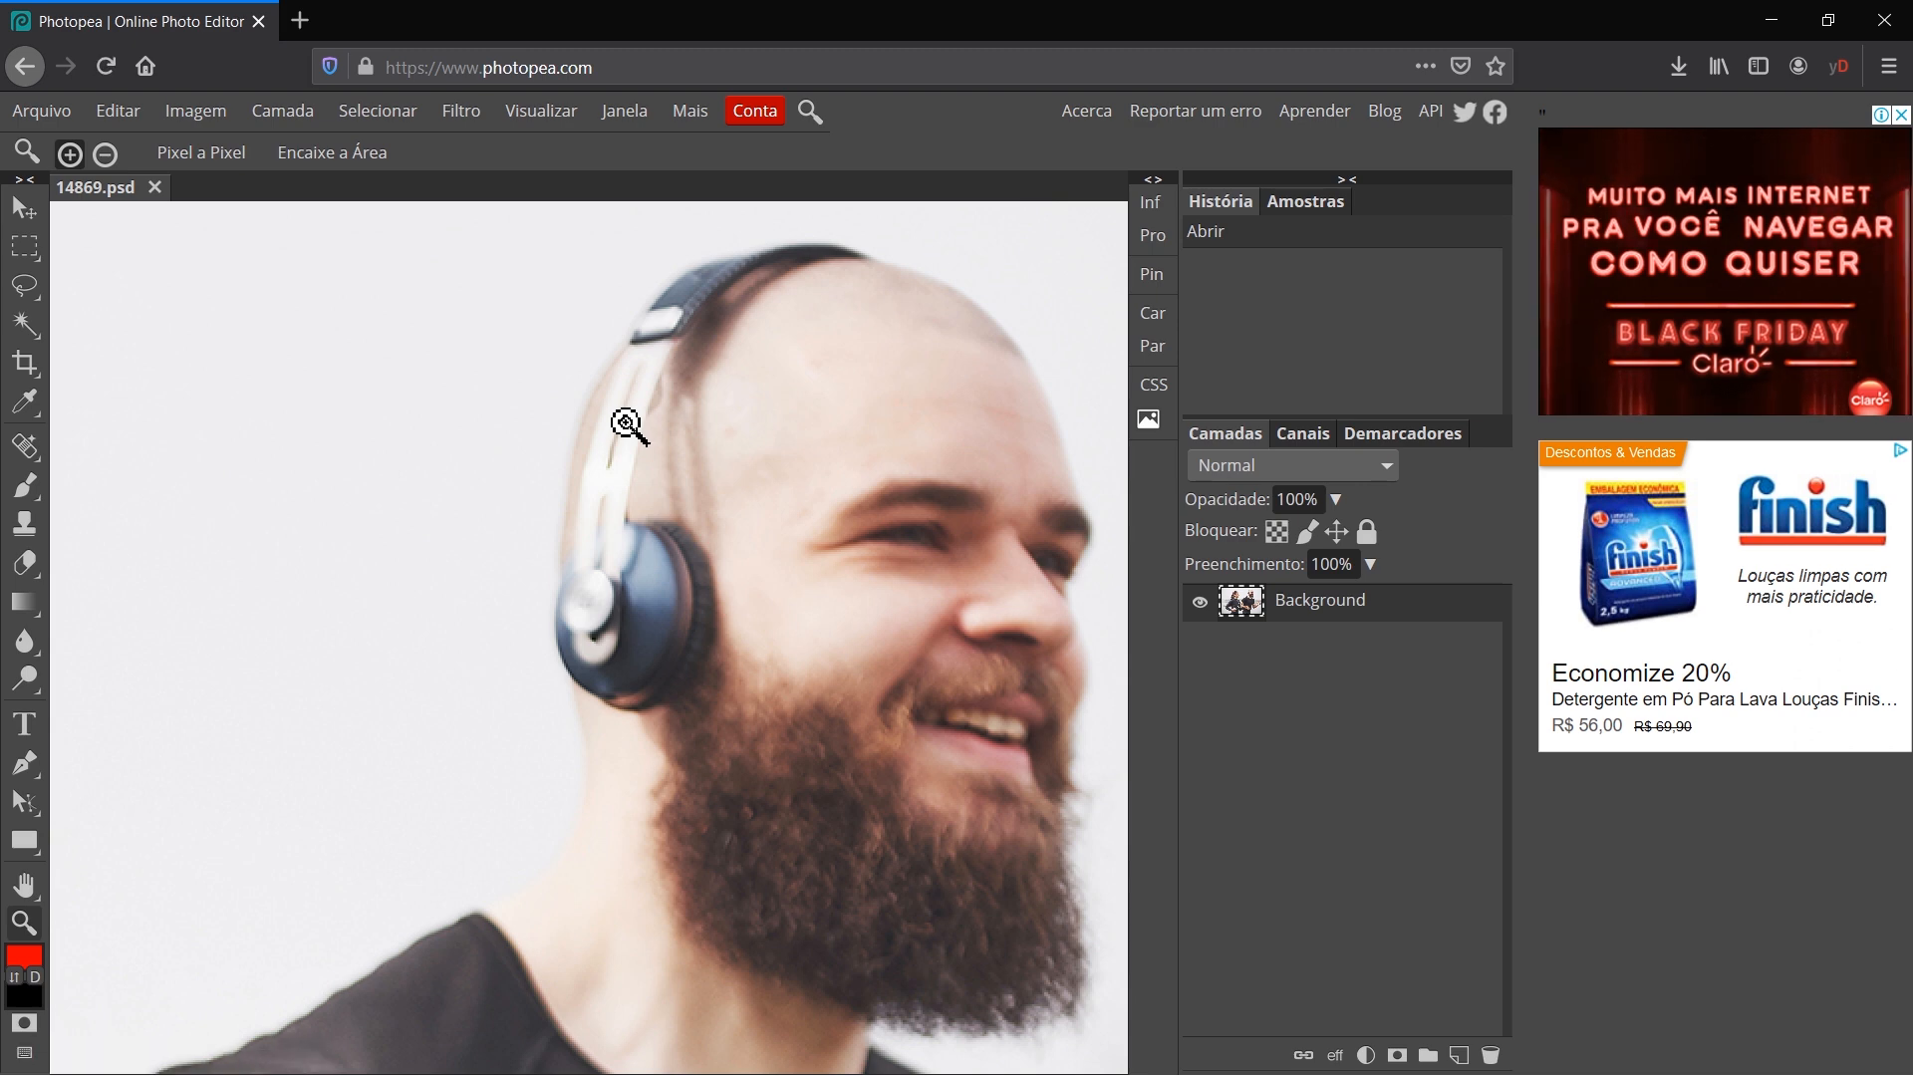
key("ctrl+0")
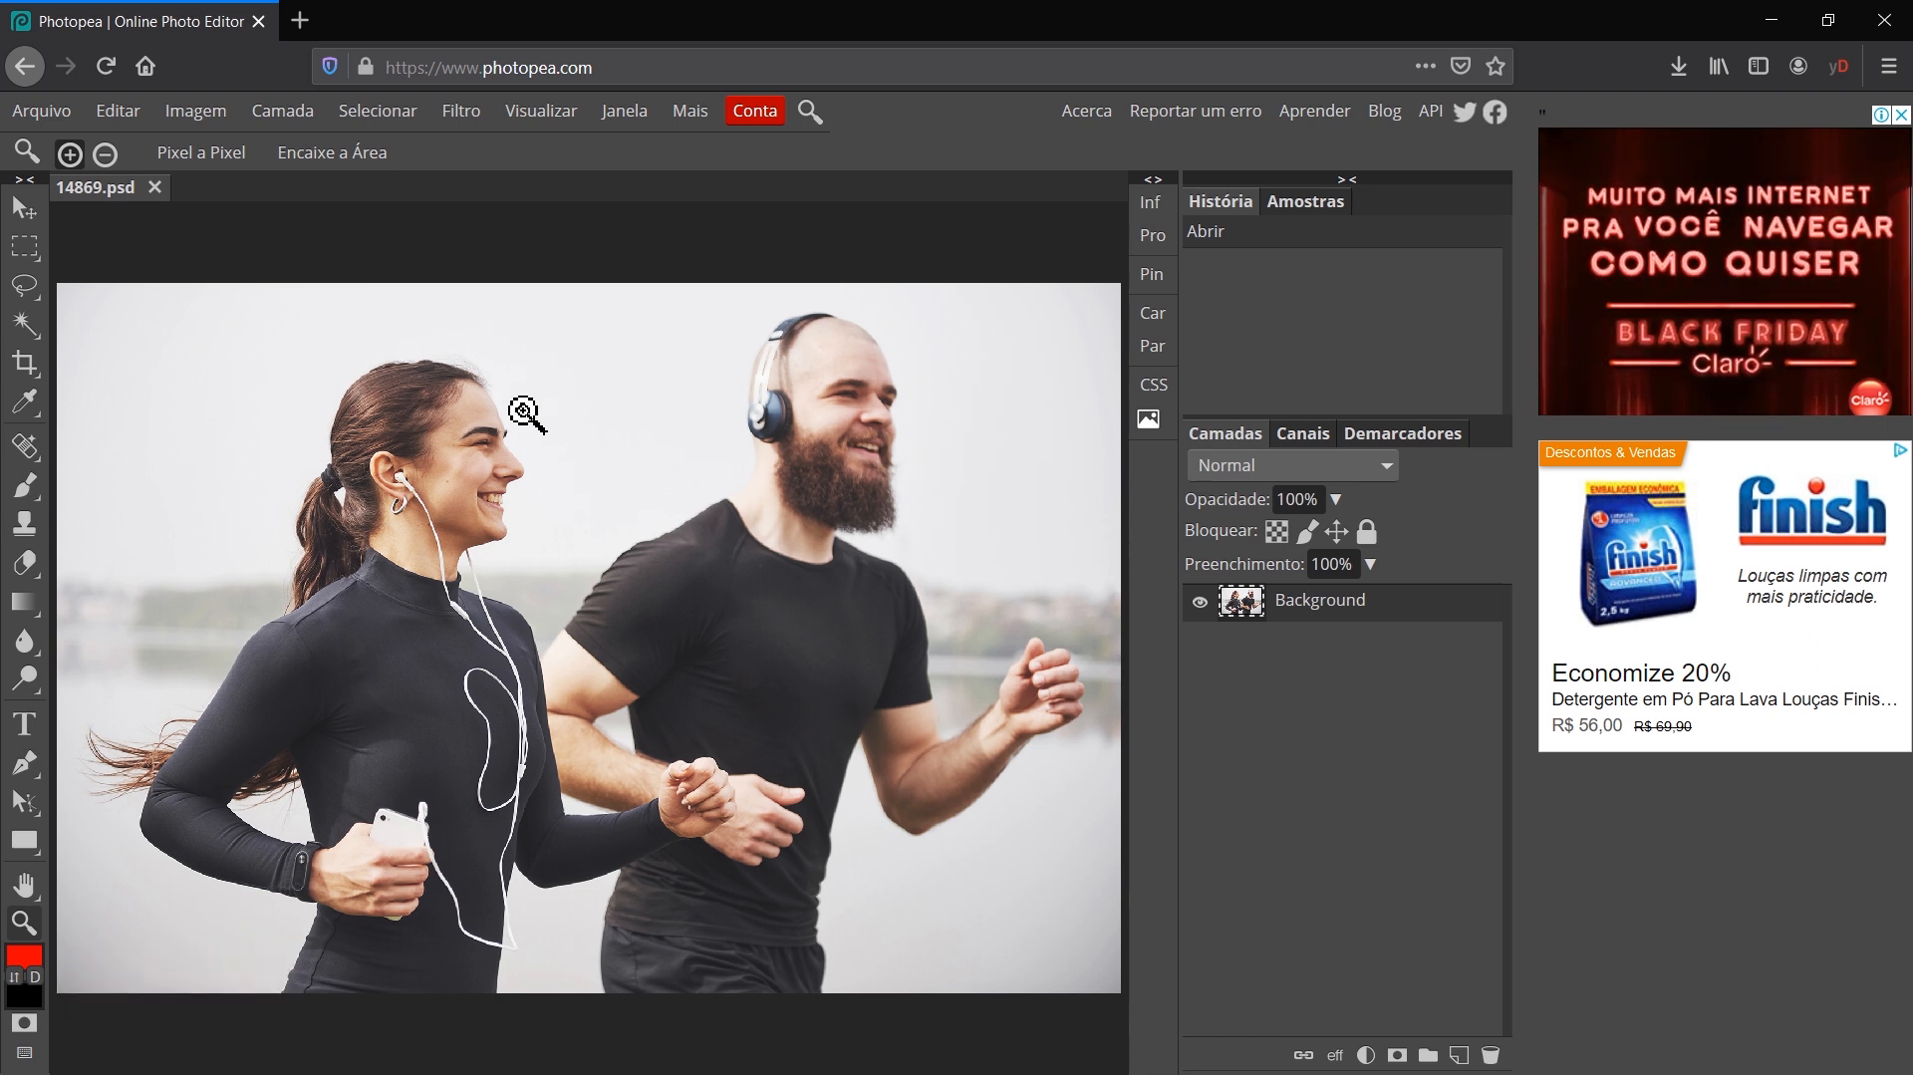
- Select the pale sky behind the two runners with the Magic Wand
left_click(26, 323)
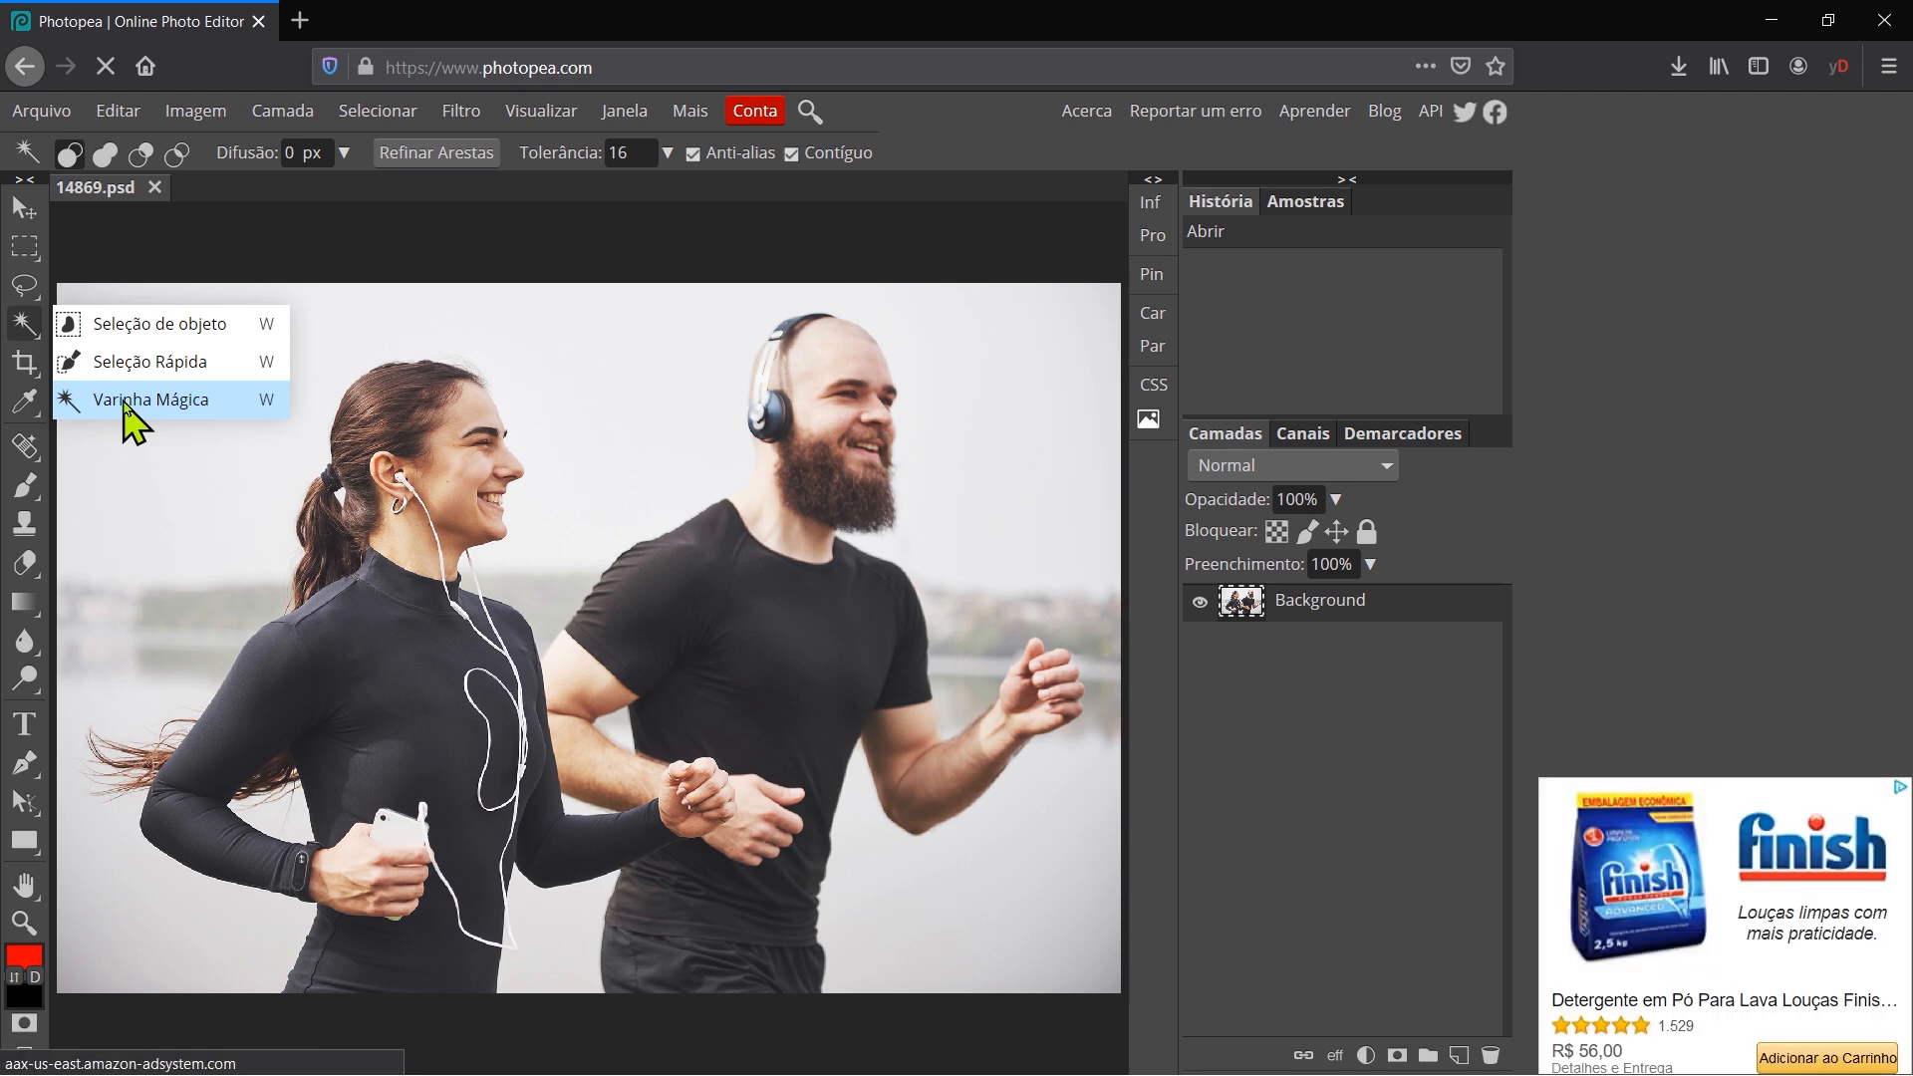
left_click(126, 406)
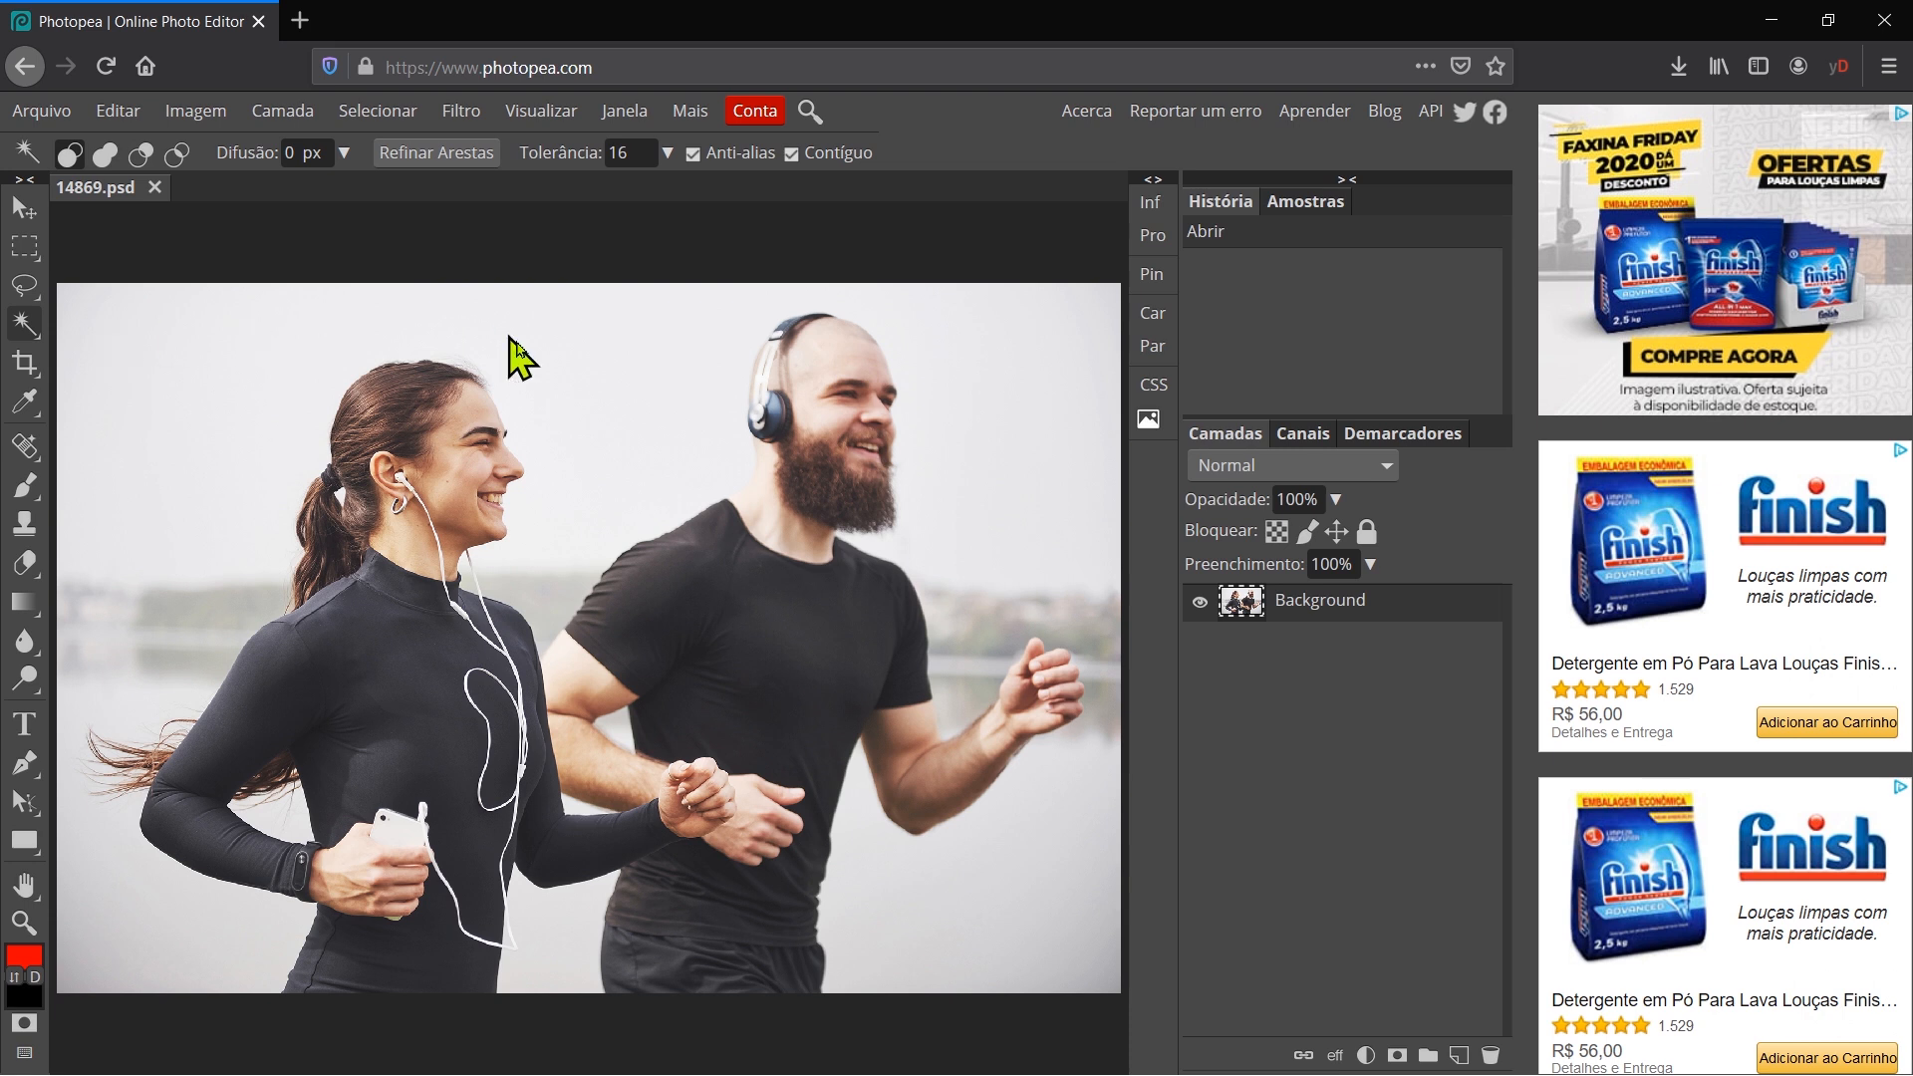
left_click(591, 365)
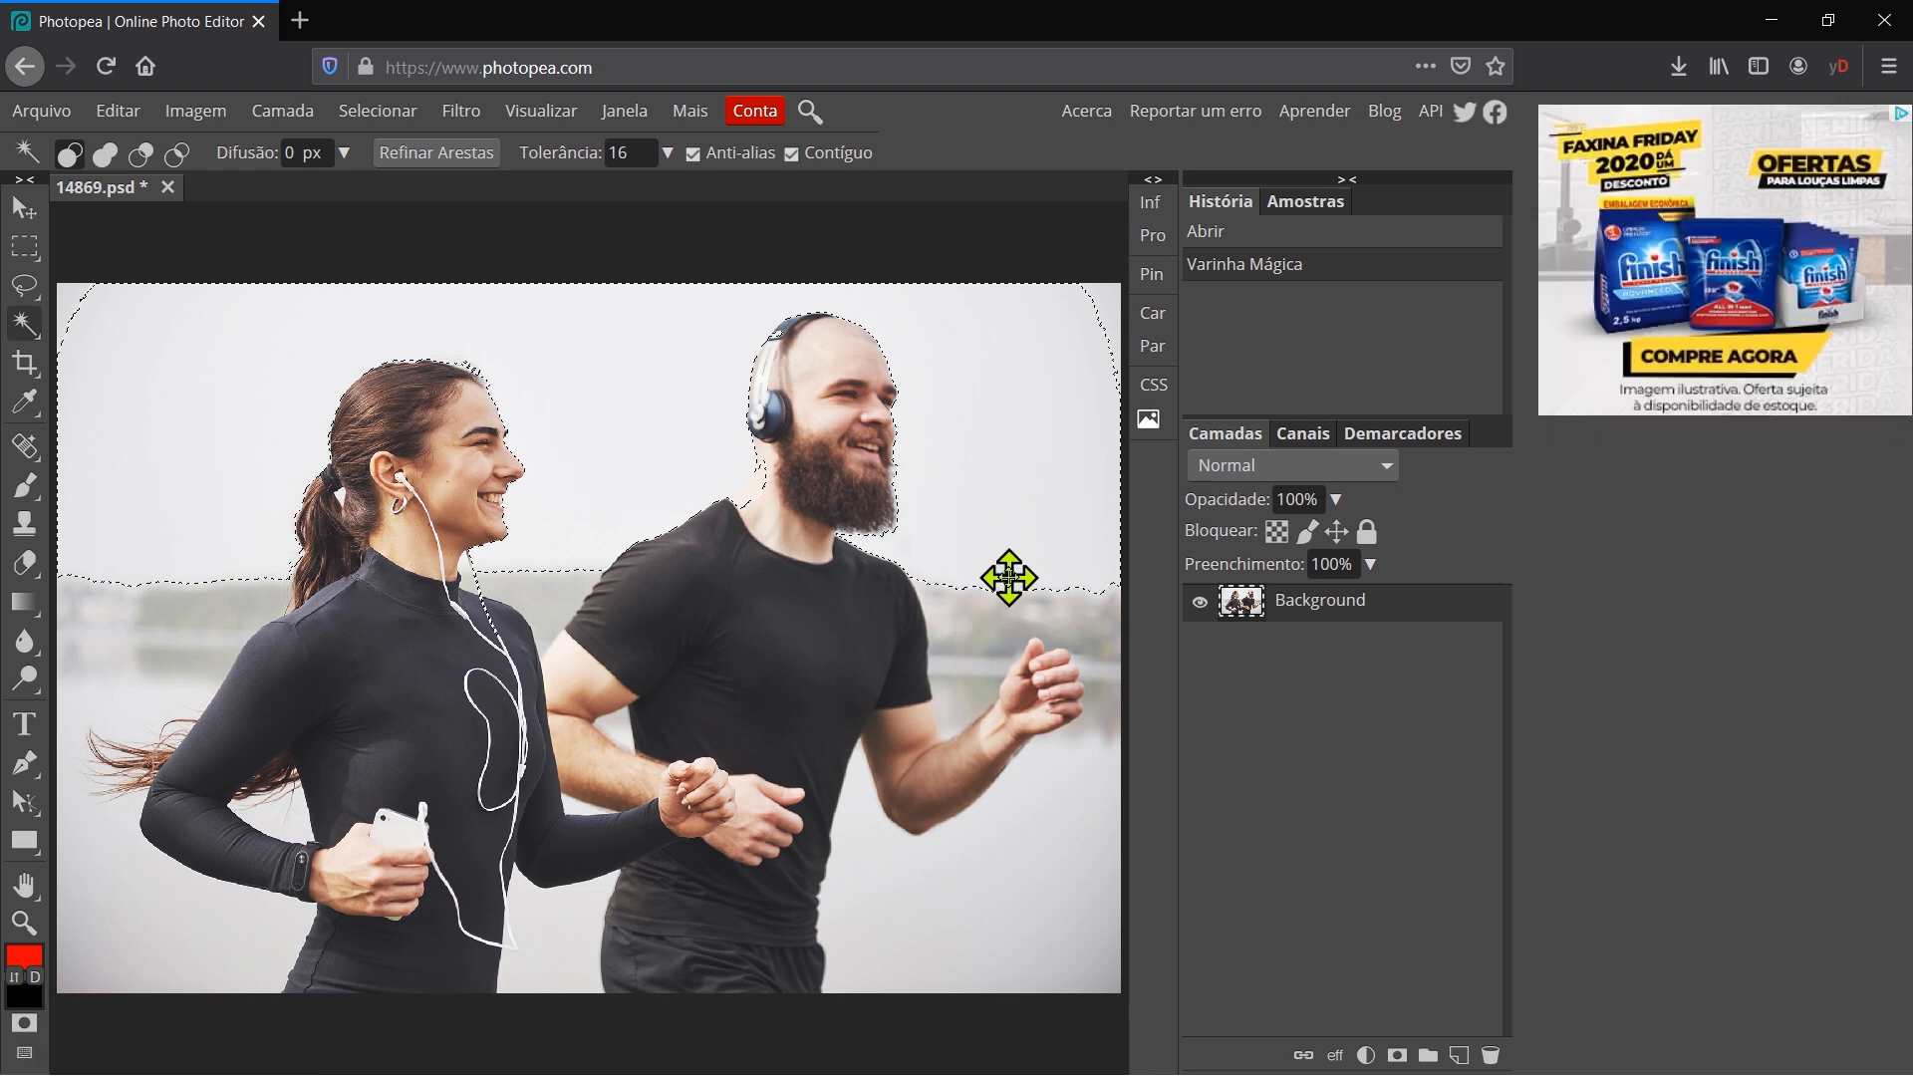
- Examine how closely the selection edge follows the man's shoulder, neck, headphones and head
key("ctrl+plus")
key("ctrl+plus")
key("ctrl+plus")
key("ctrl+plus")
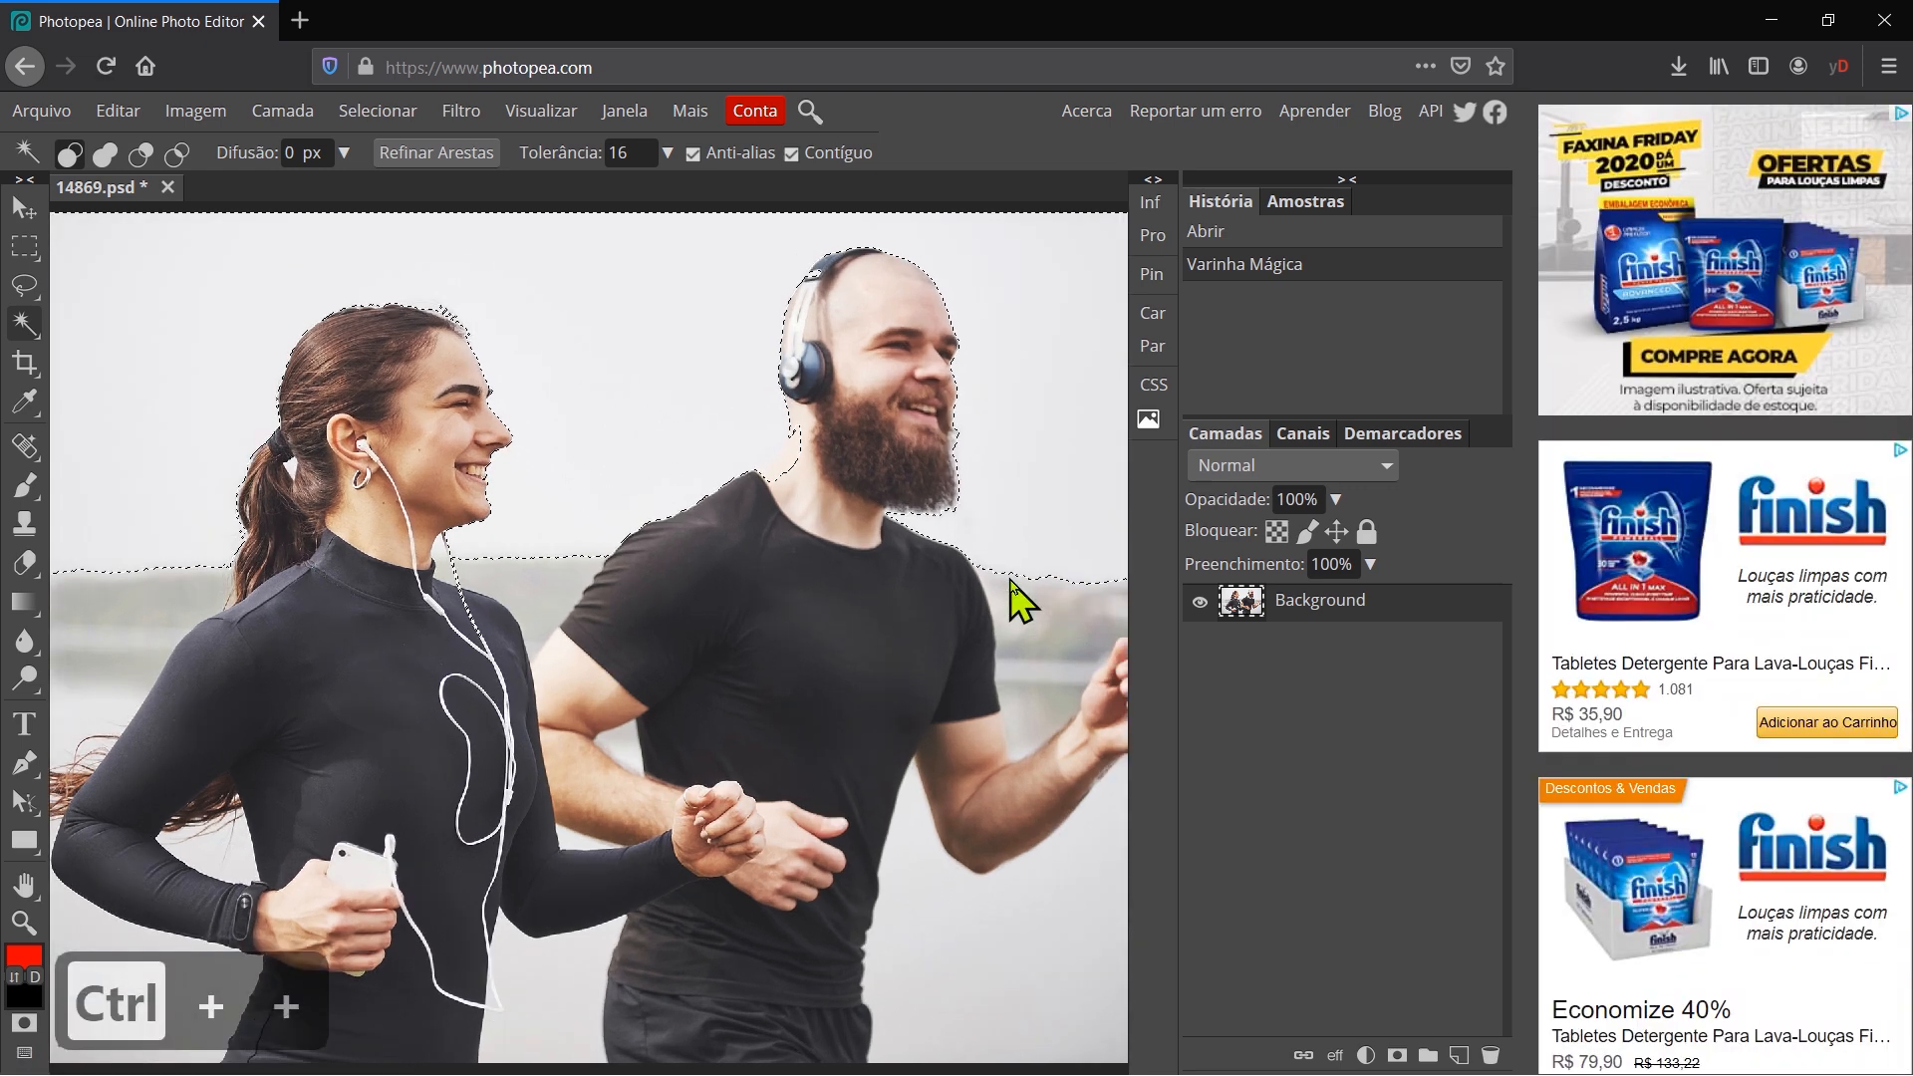
left_click_drag(1018, 280, 438, 847)
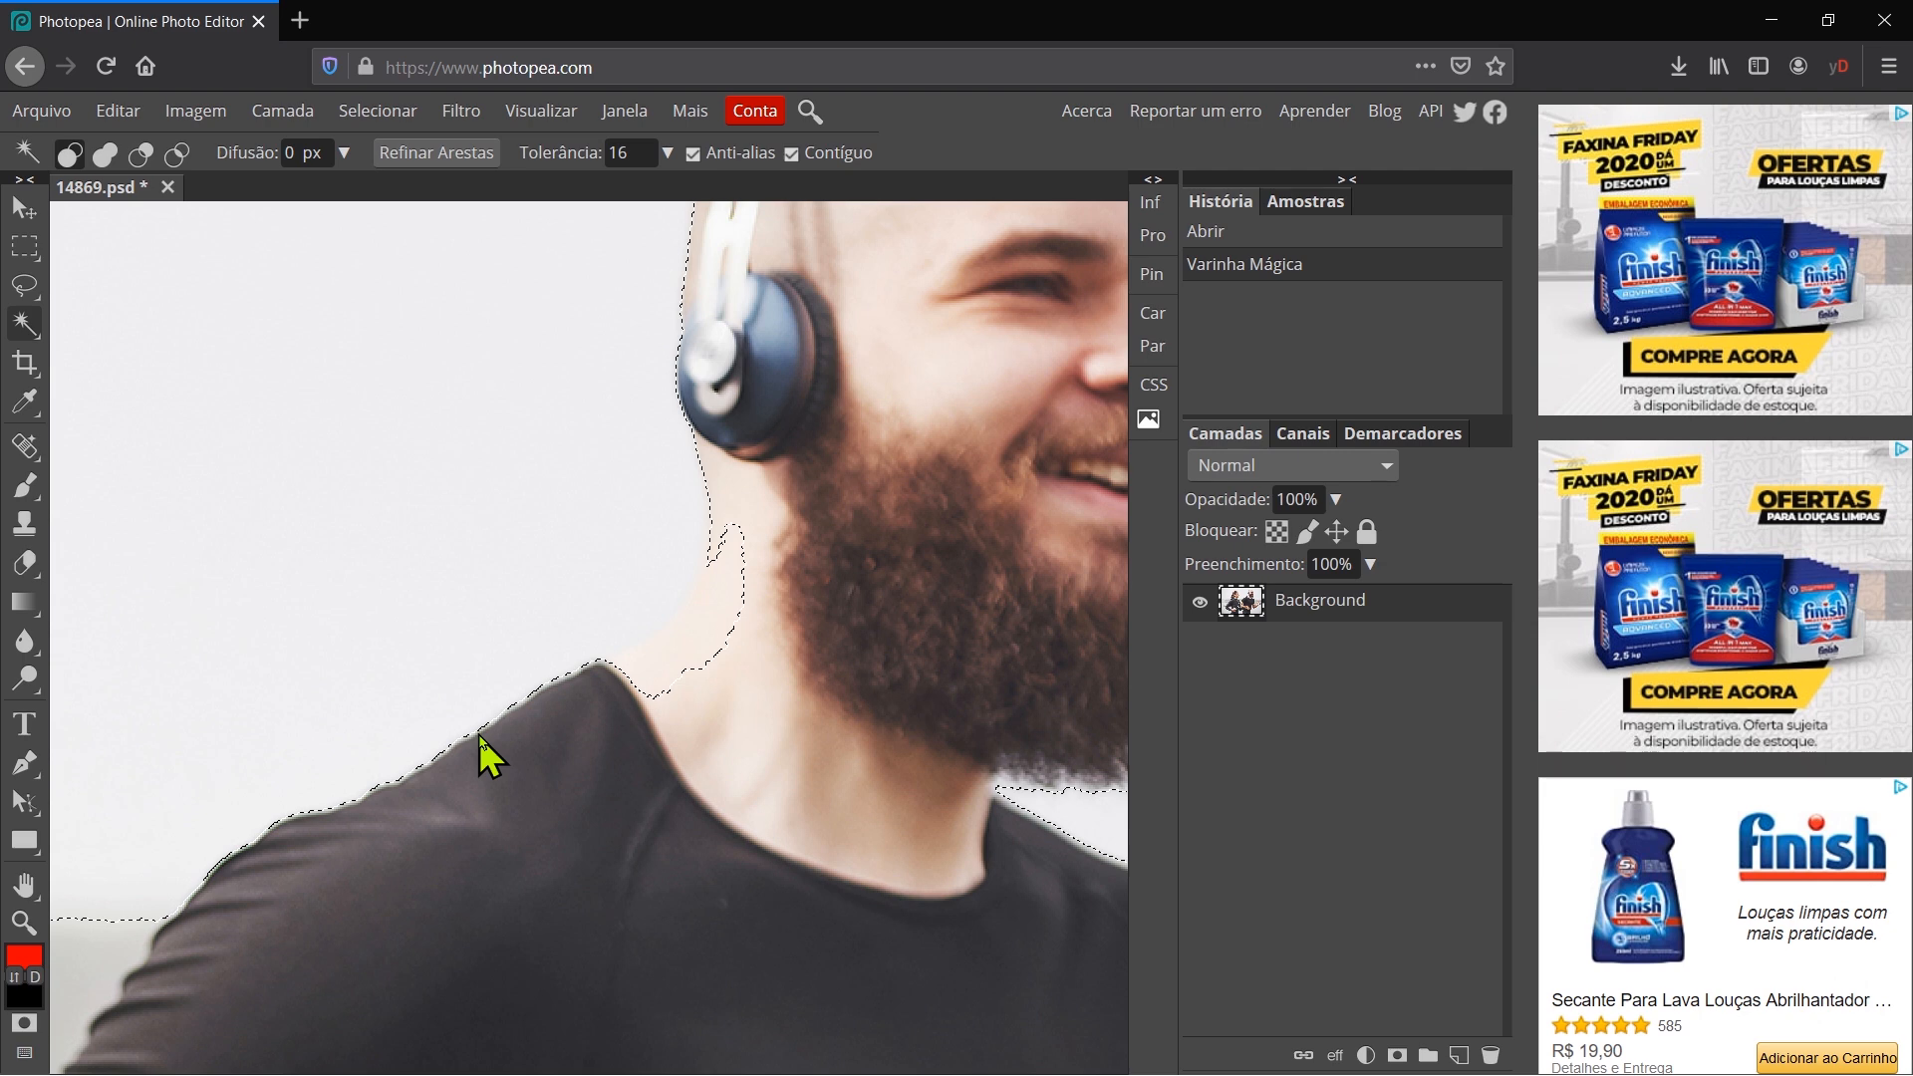
left_click_drag(854, 290, 695, 738)
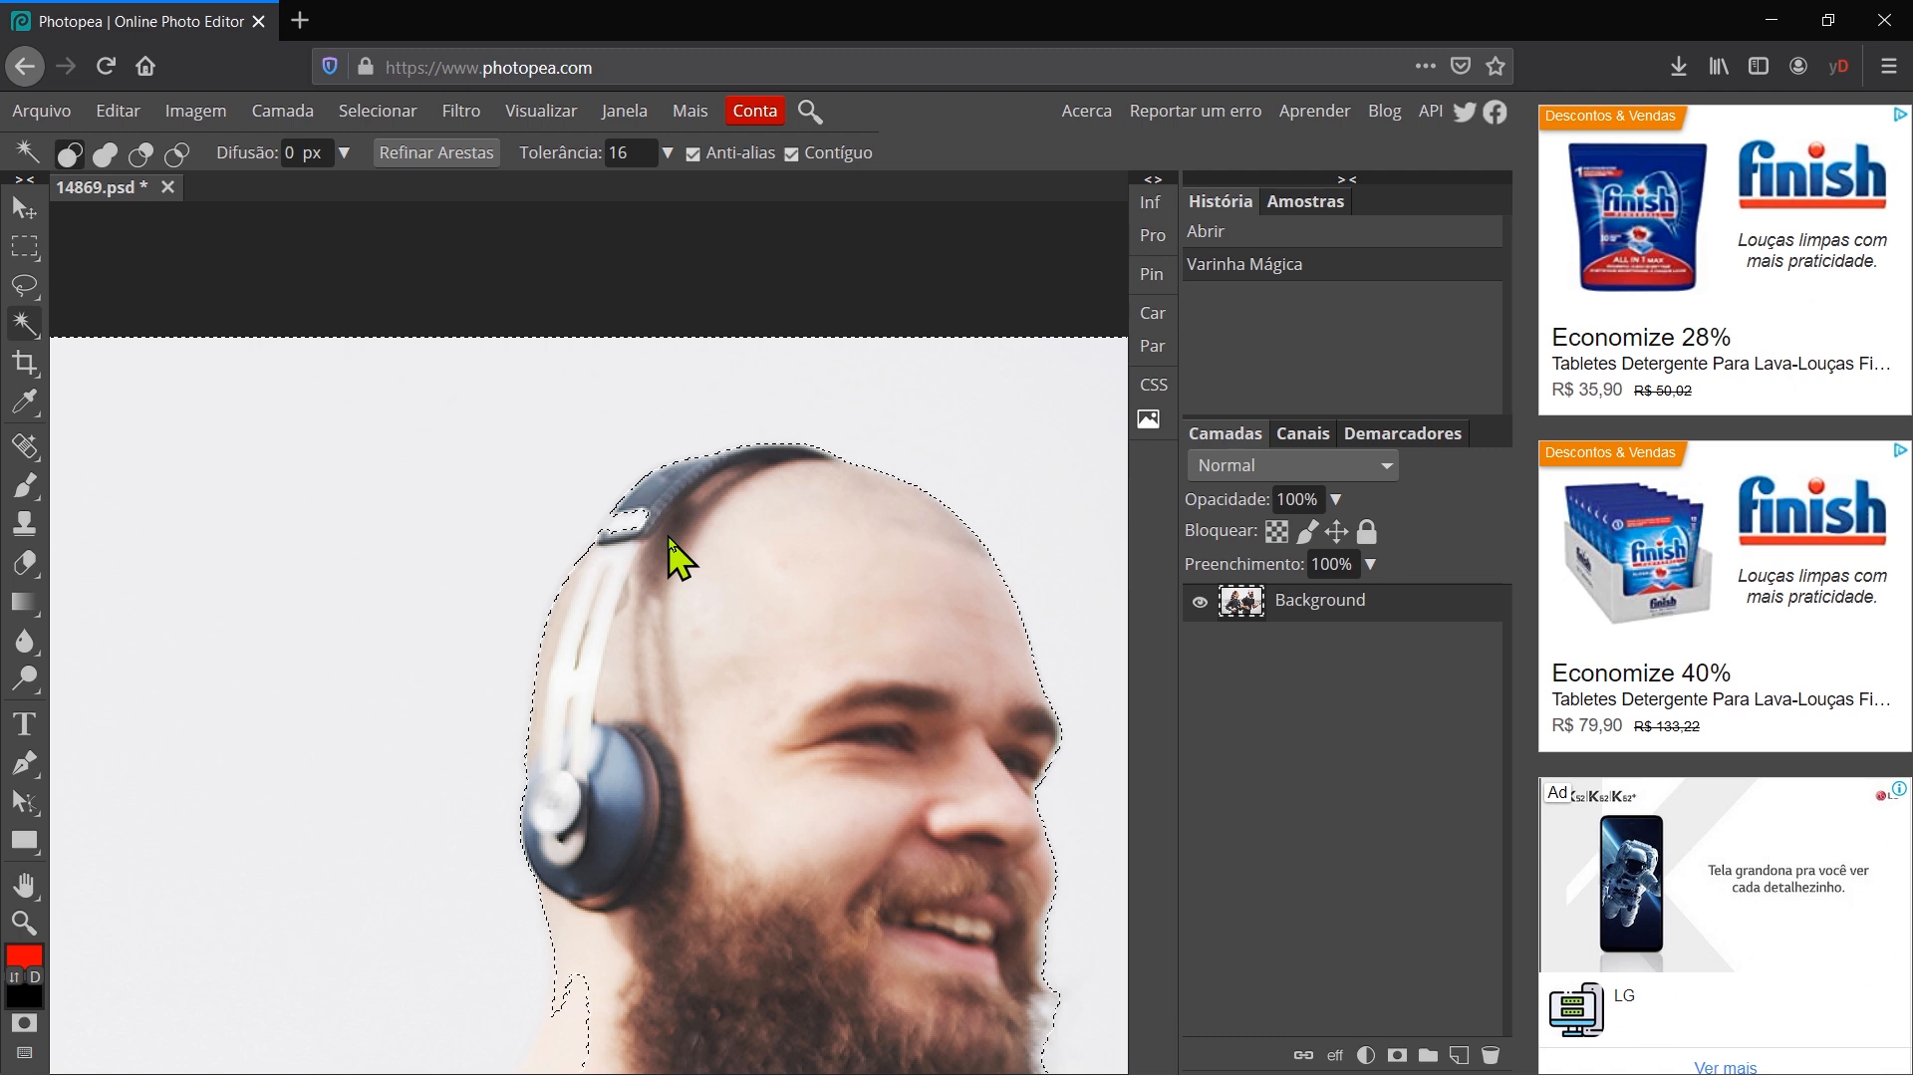
key("ctrl+0")
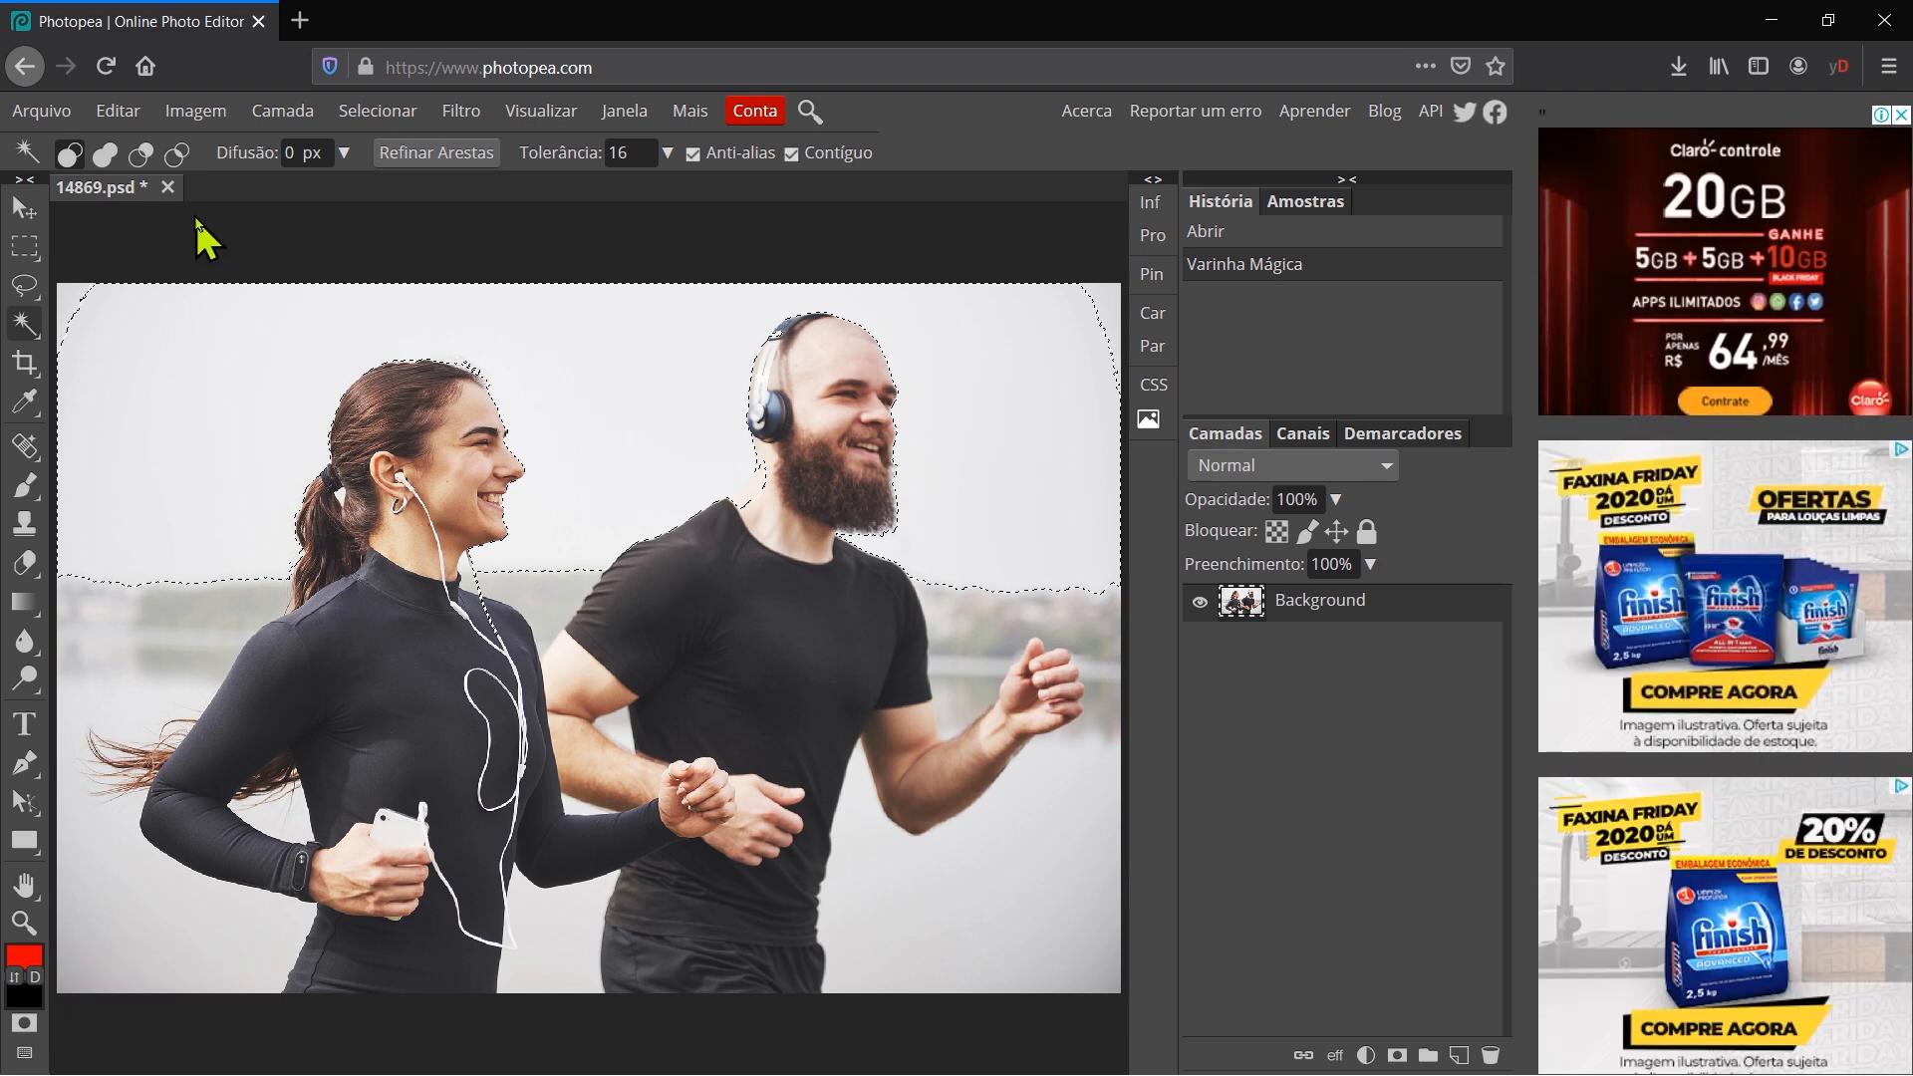
- Close the runners photo without saving and open the white cube image modelo-3d-realista-projeto-da-caixa-cubo_1017-7633.jpg
left_click(169, 188)
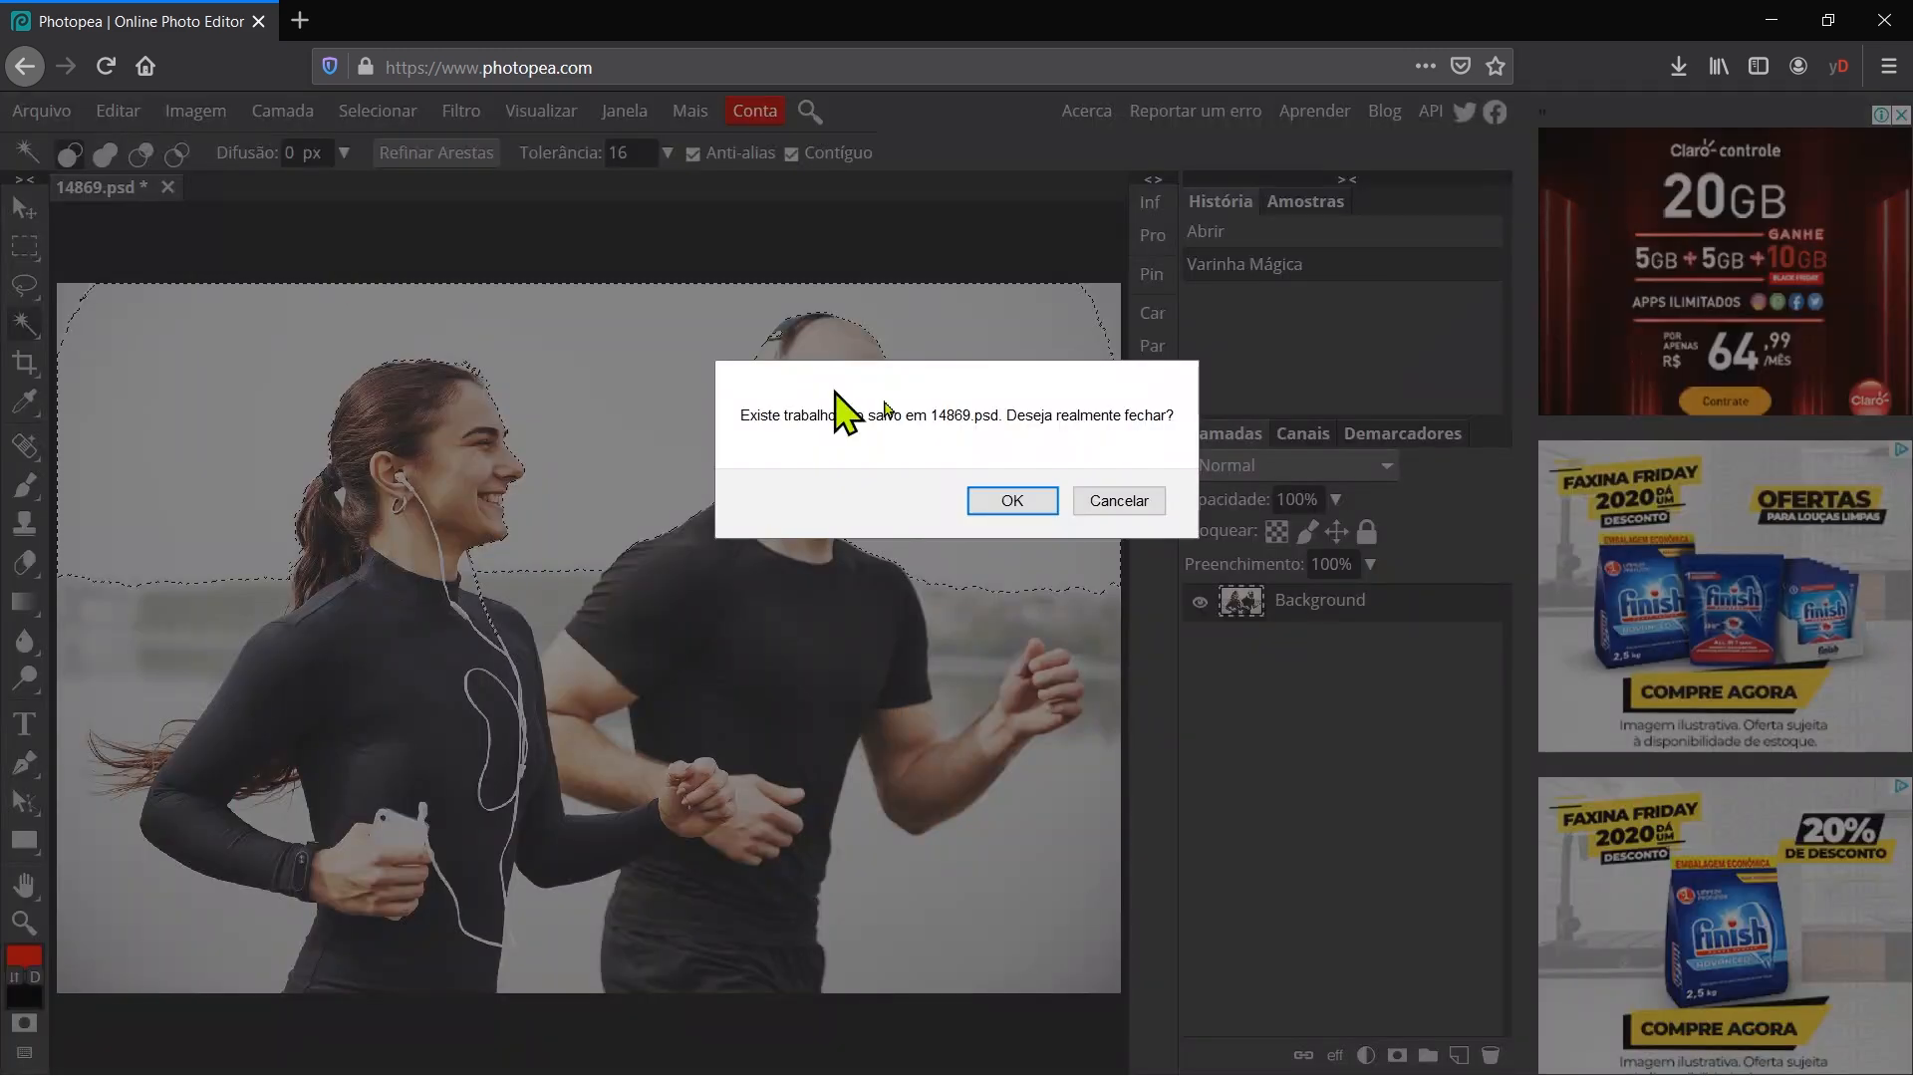
left_click(1041, 504)
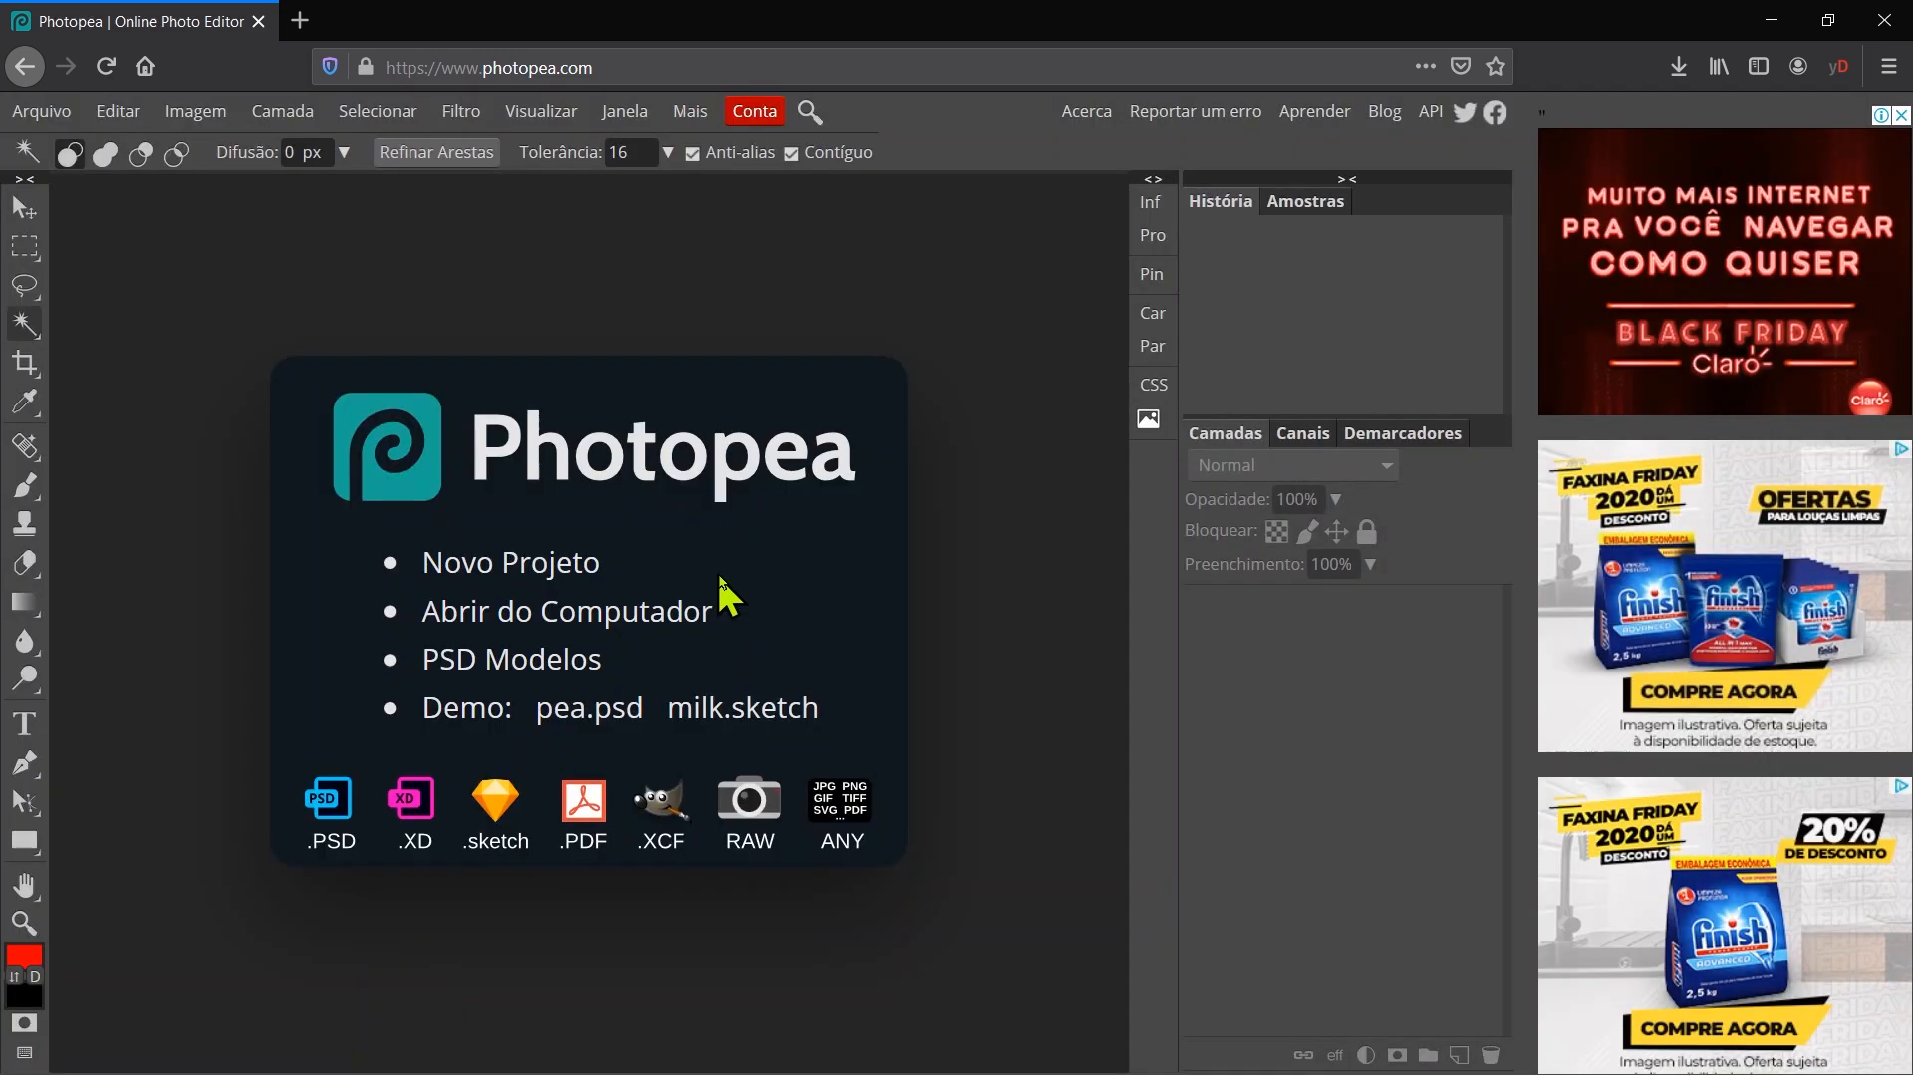
left_click(666, 623)
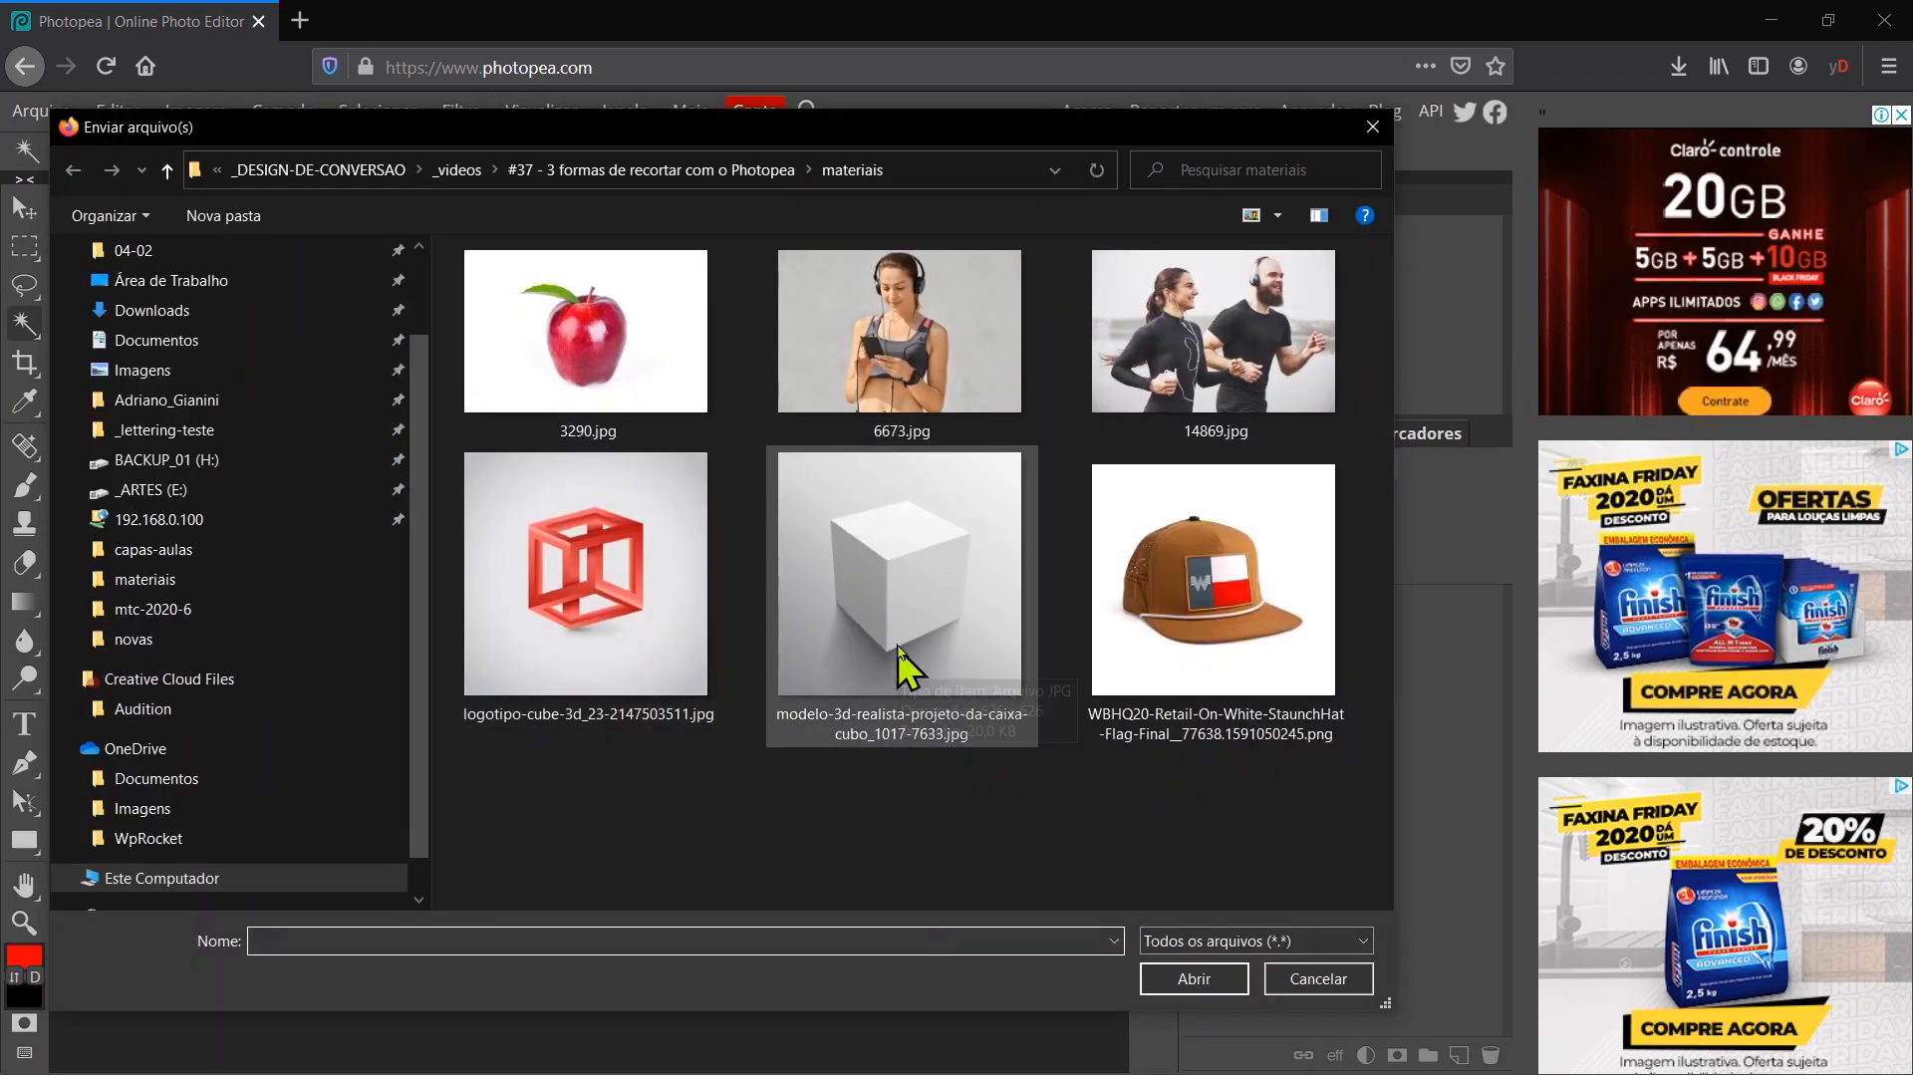
left_click(909, 612)
left_click(1194, 979)
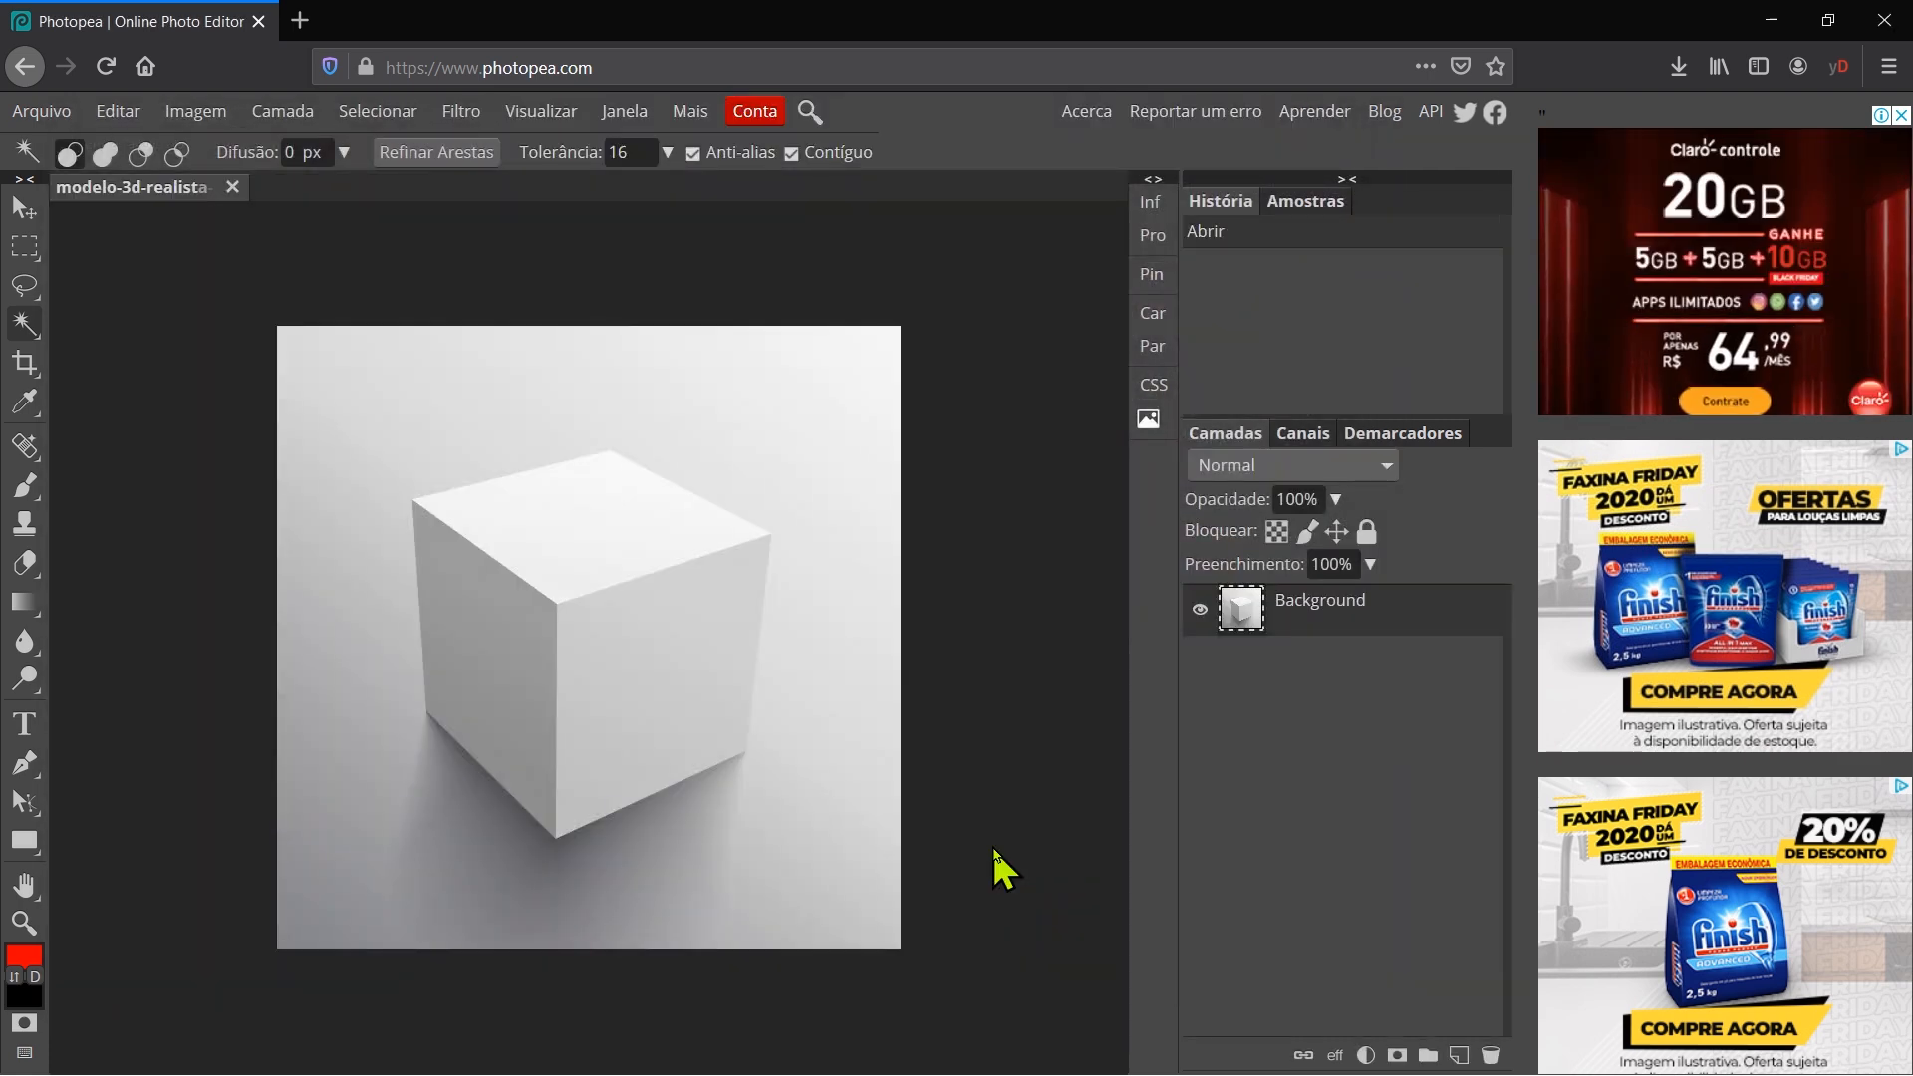
- Try the Magic Wand on the background and on the cube's two front faces, and clear the selection
key("ctrl+0")
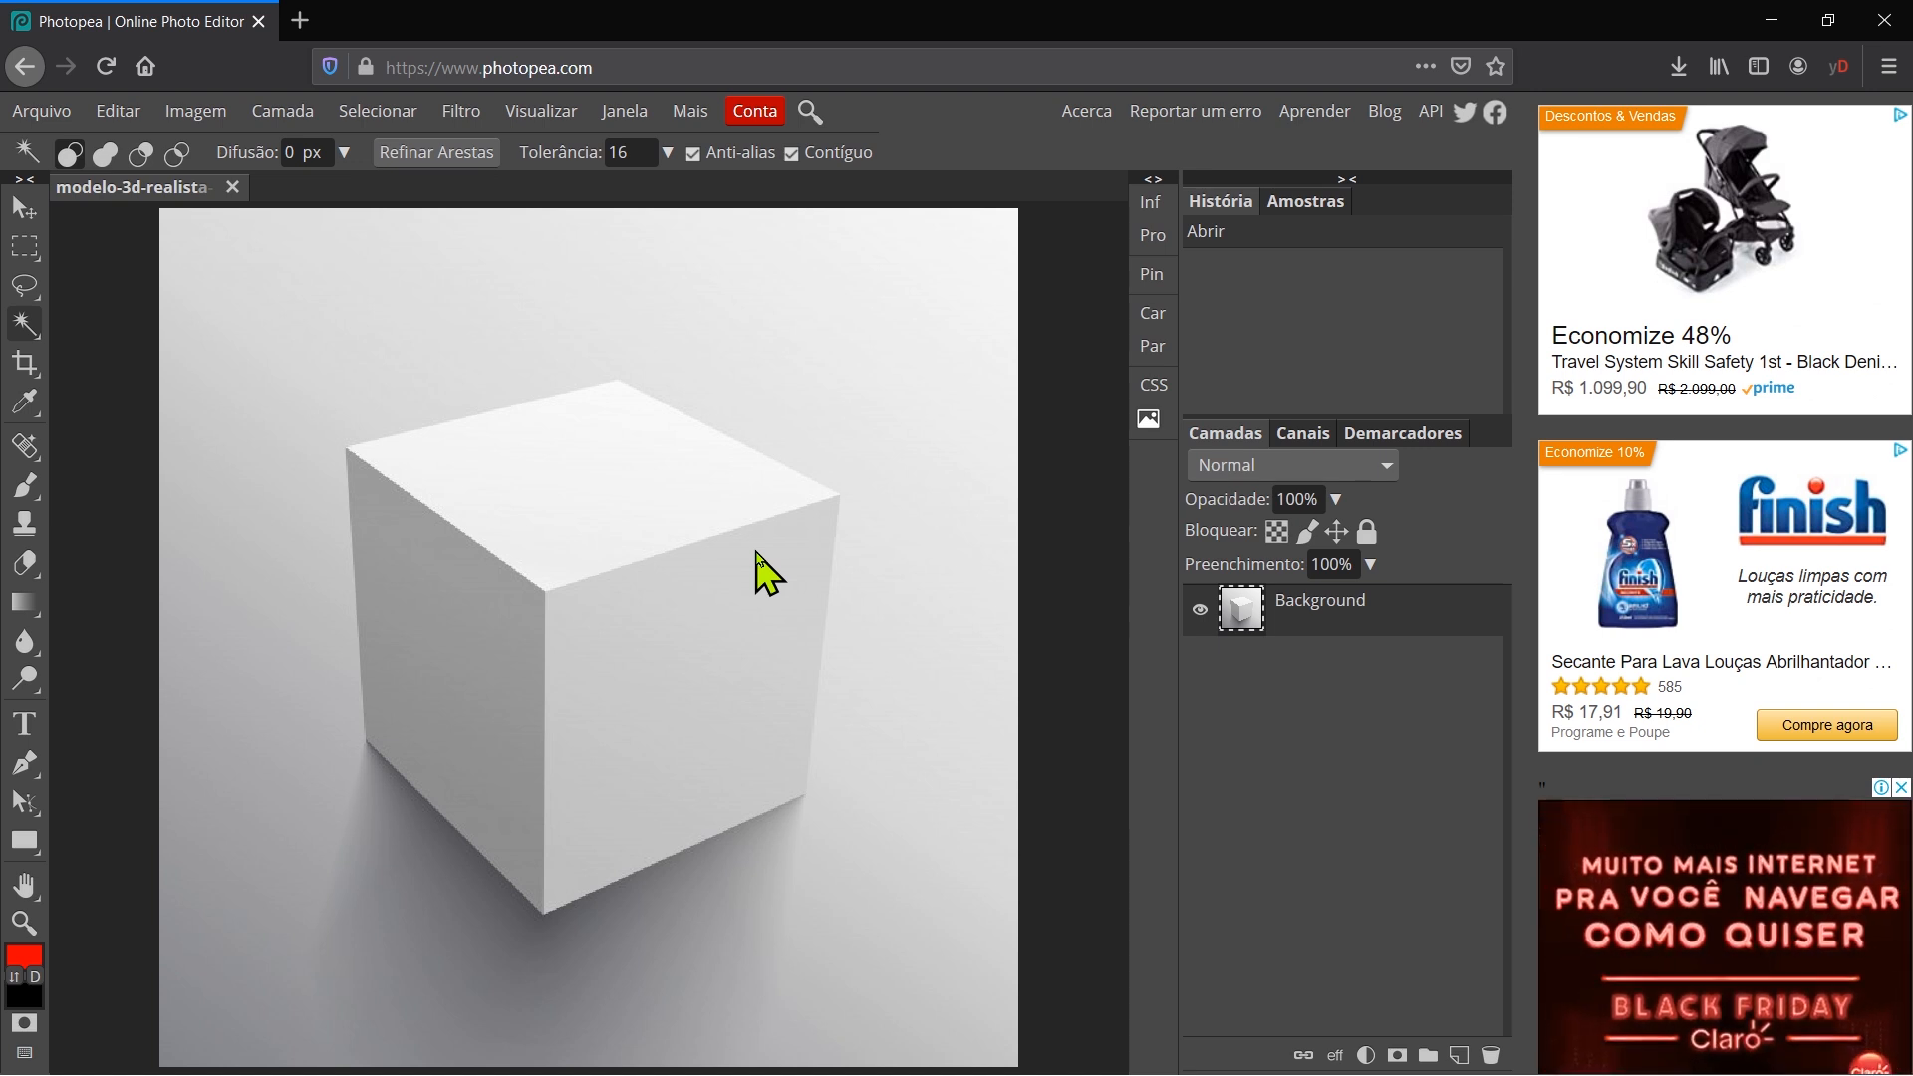
double_click(756, 551)
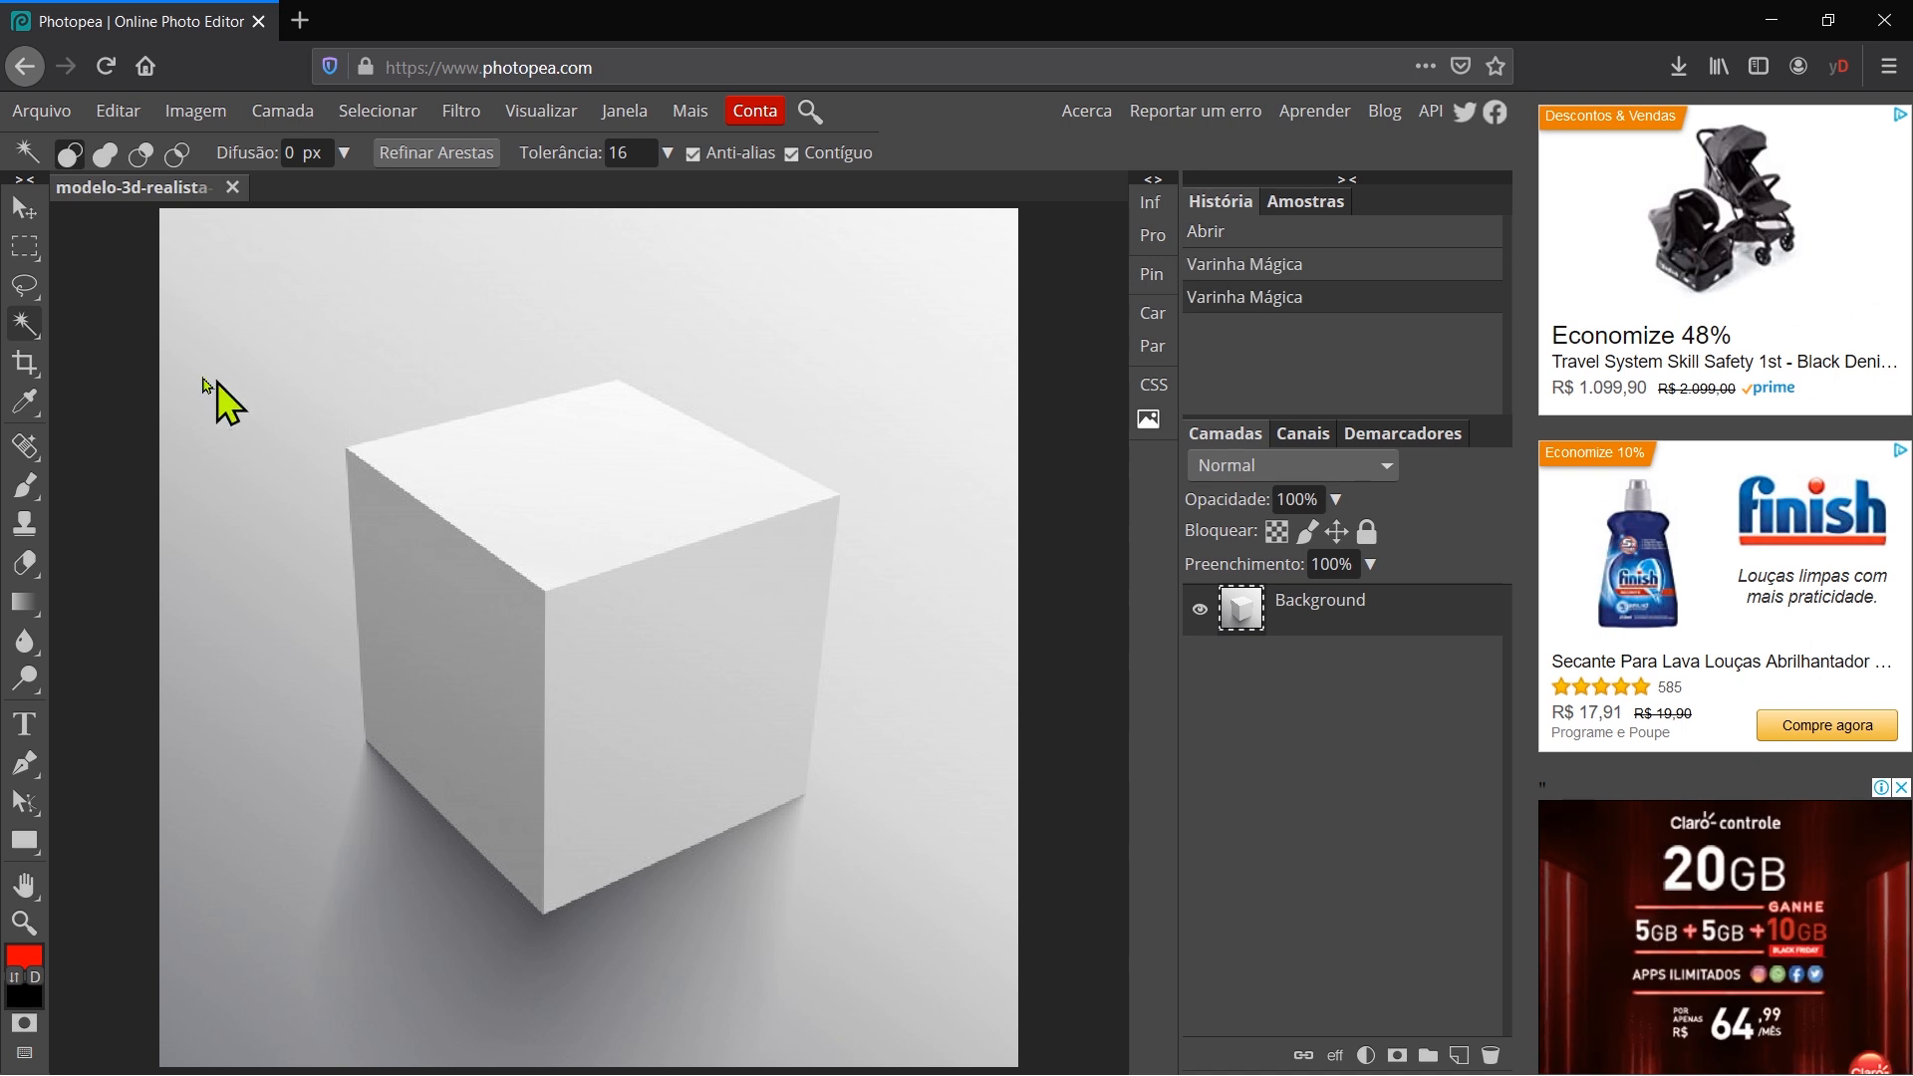
left_click(758, 402)
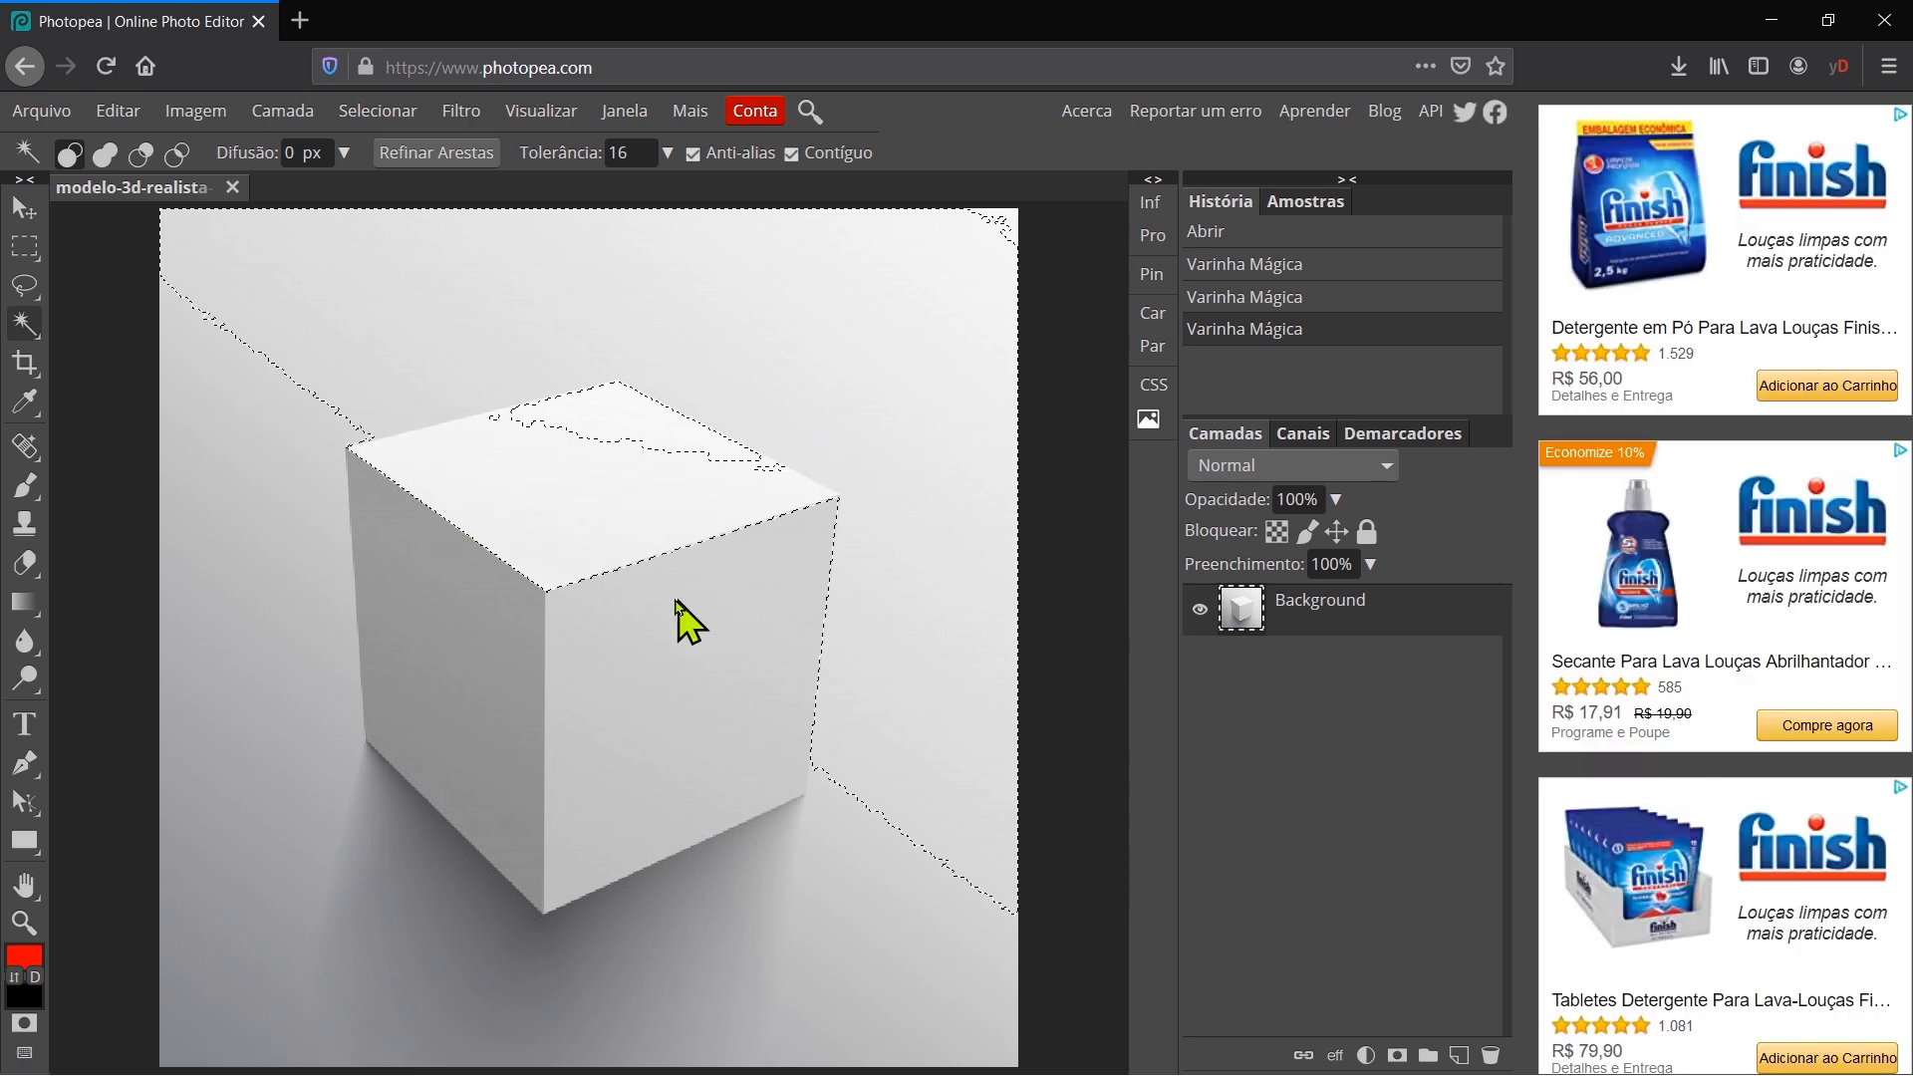
left_click(703, 669)
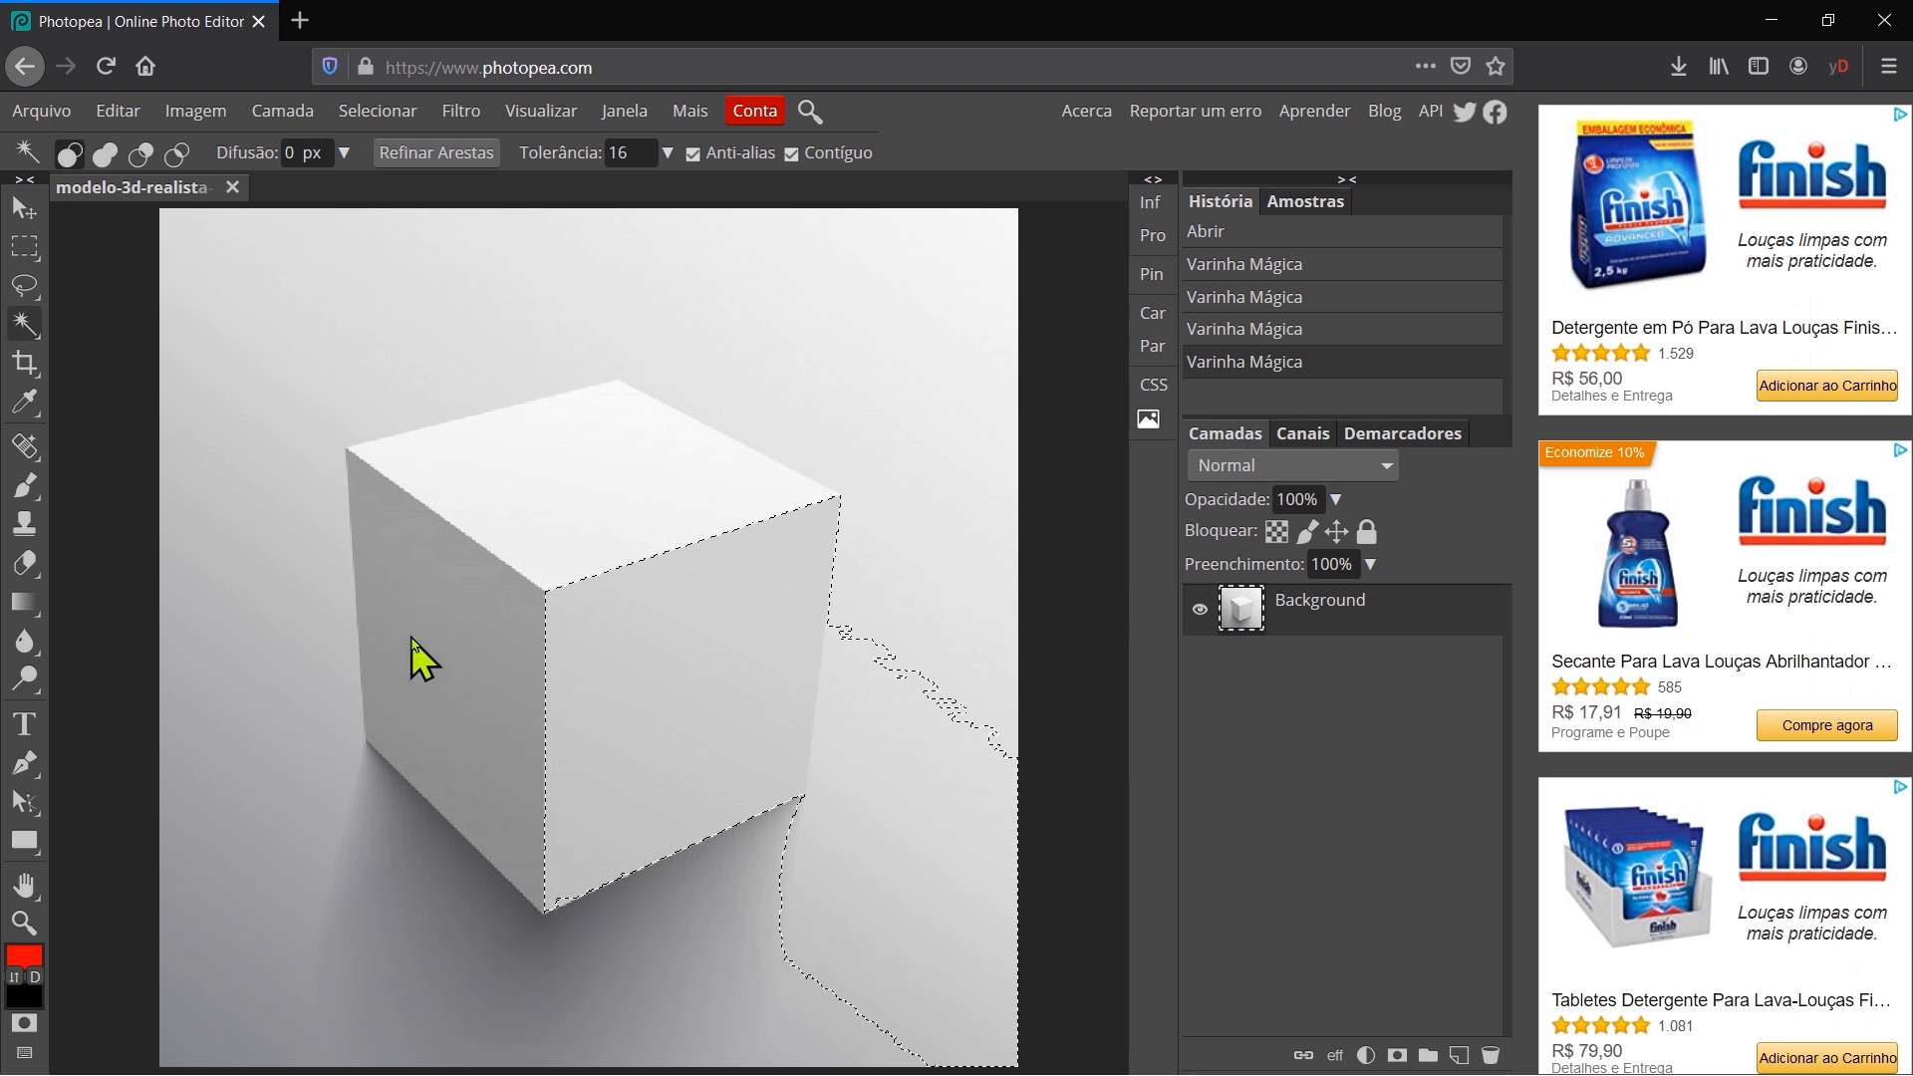
left_click(467, 663)
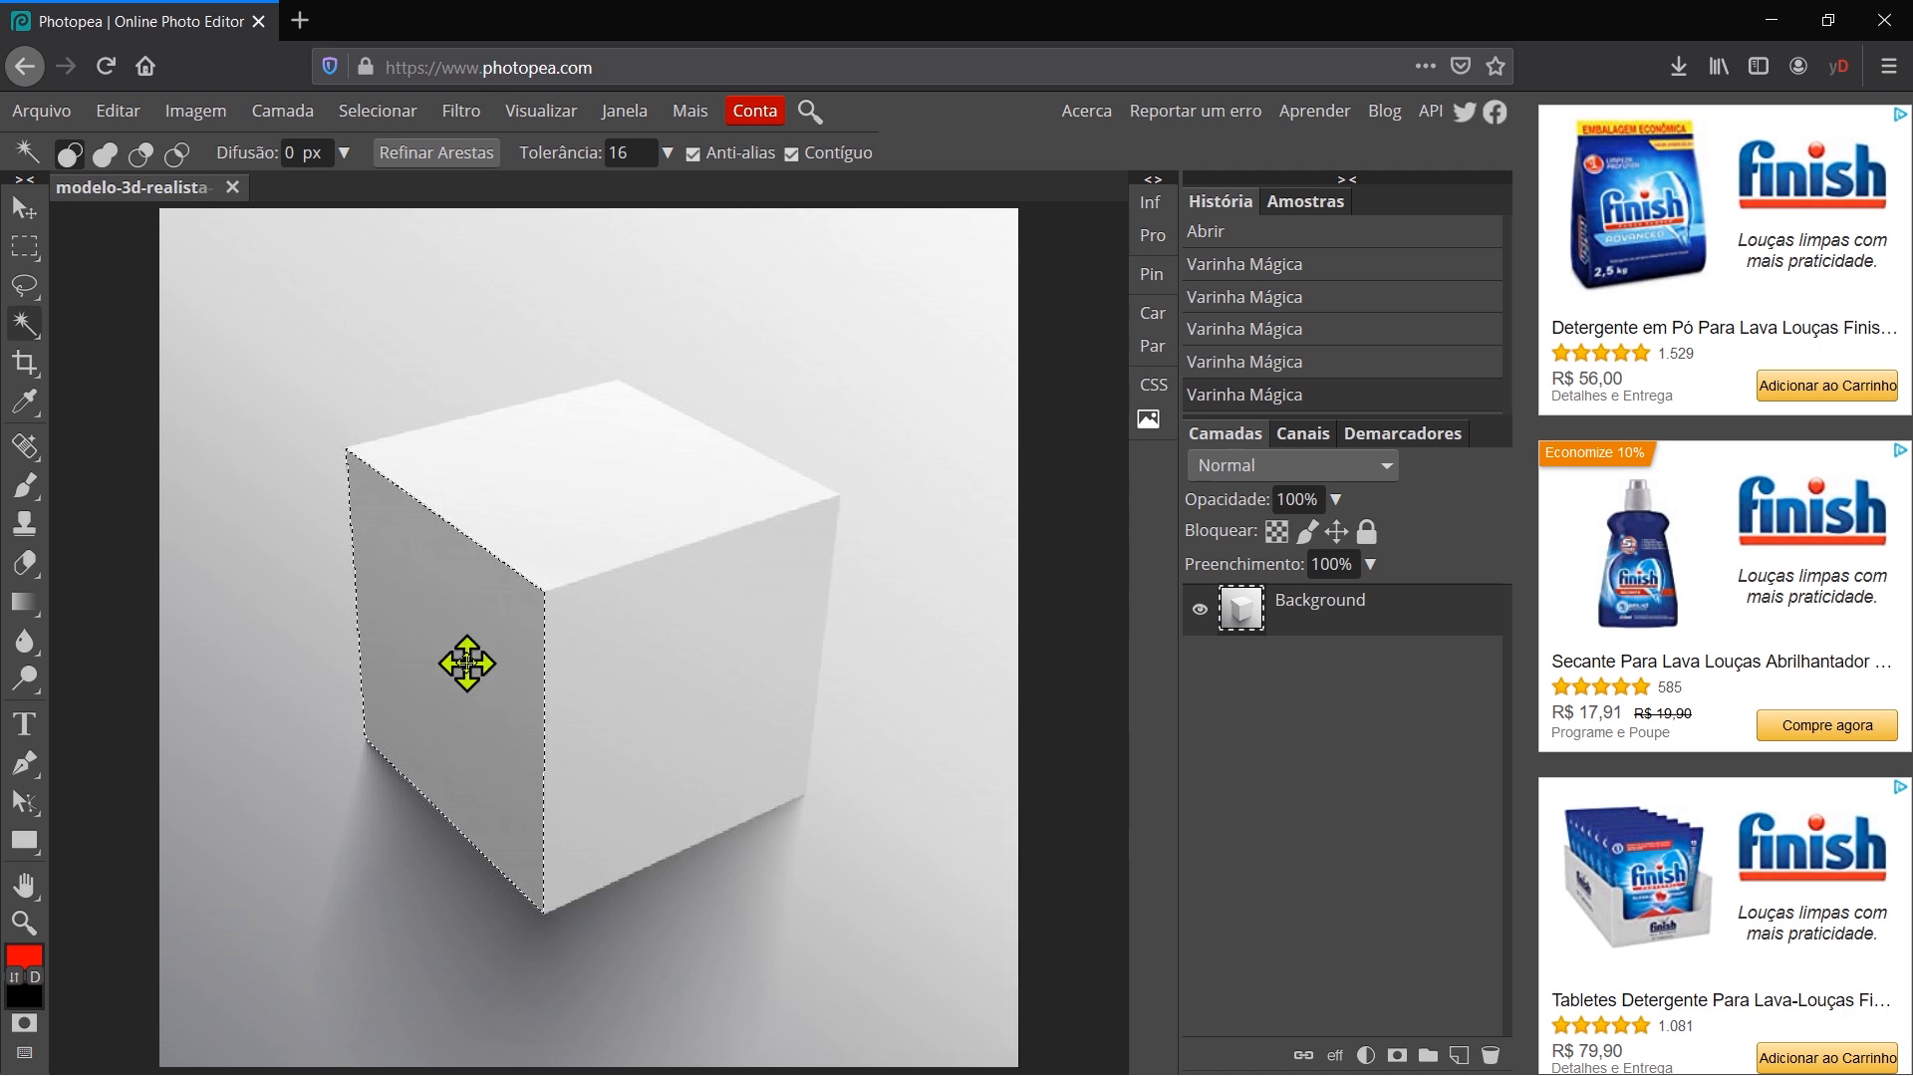
left_click(112, 558)
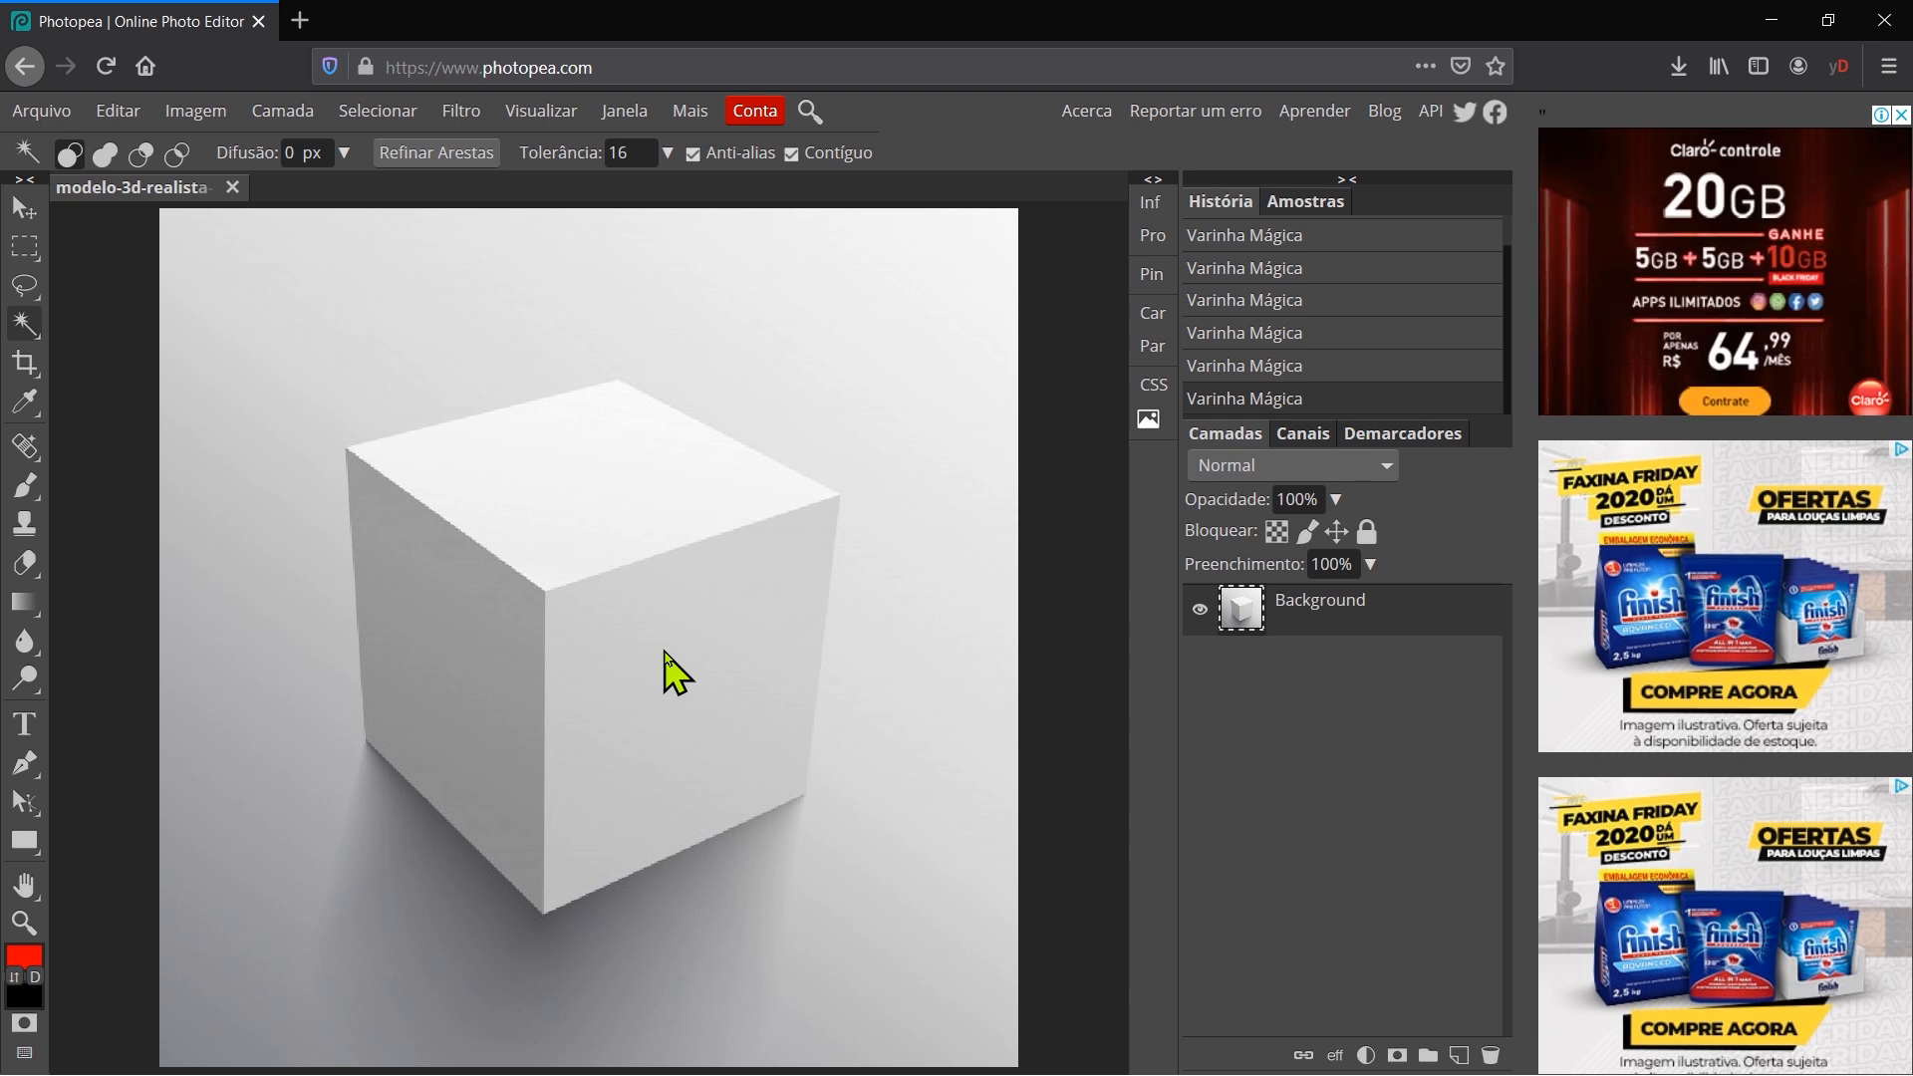
- Try a freehand Lasso selection with a wavy outline over the cube's top face, and deselect it
left_click(31, 290)
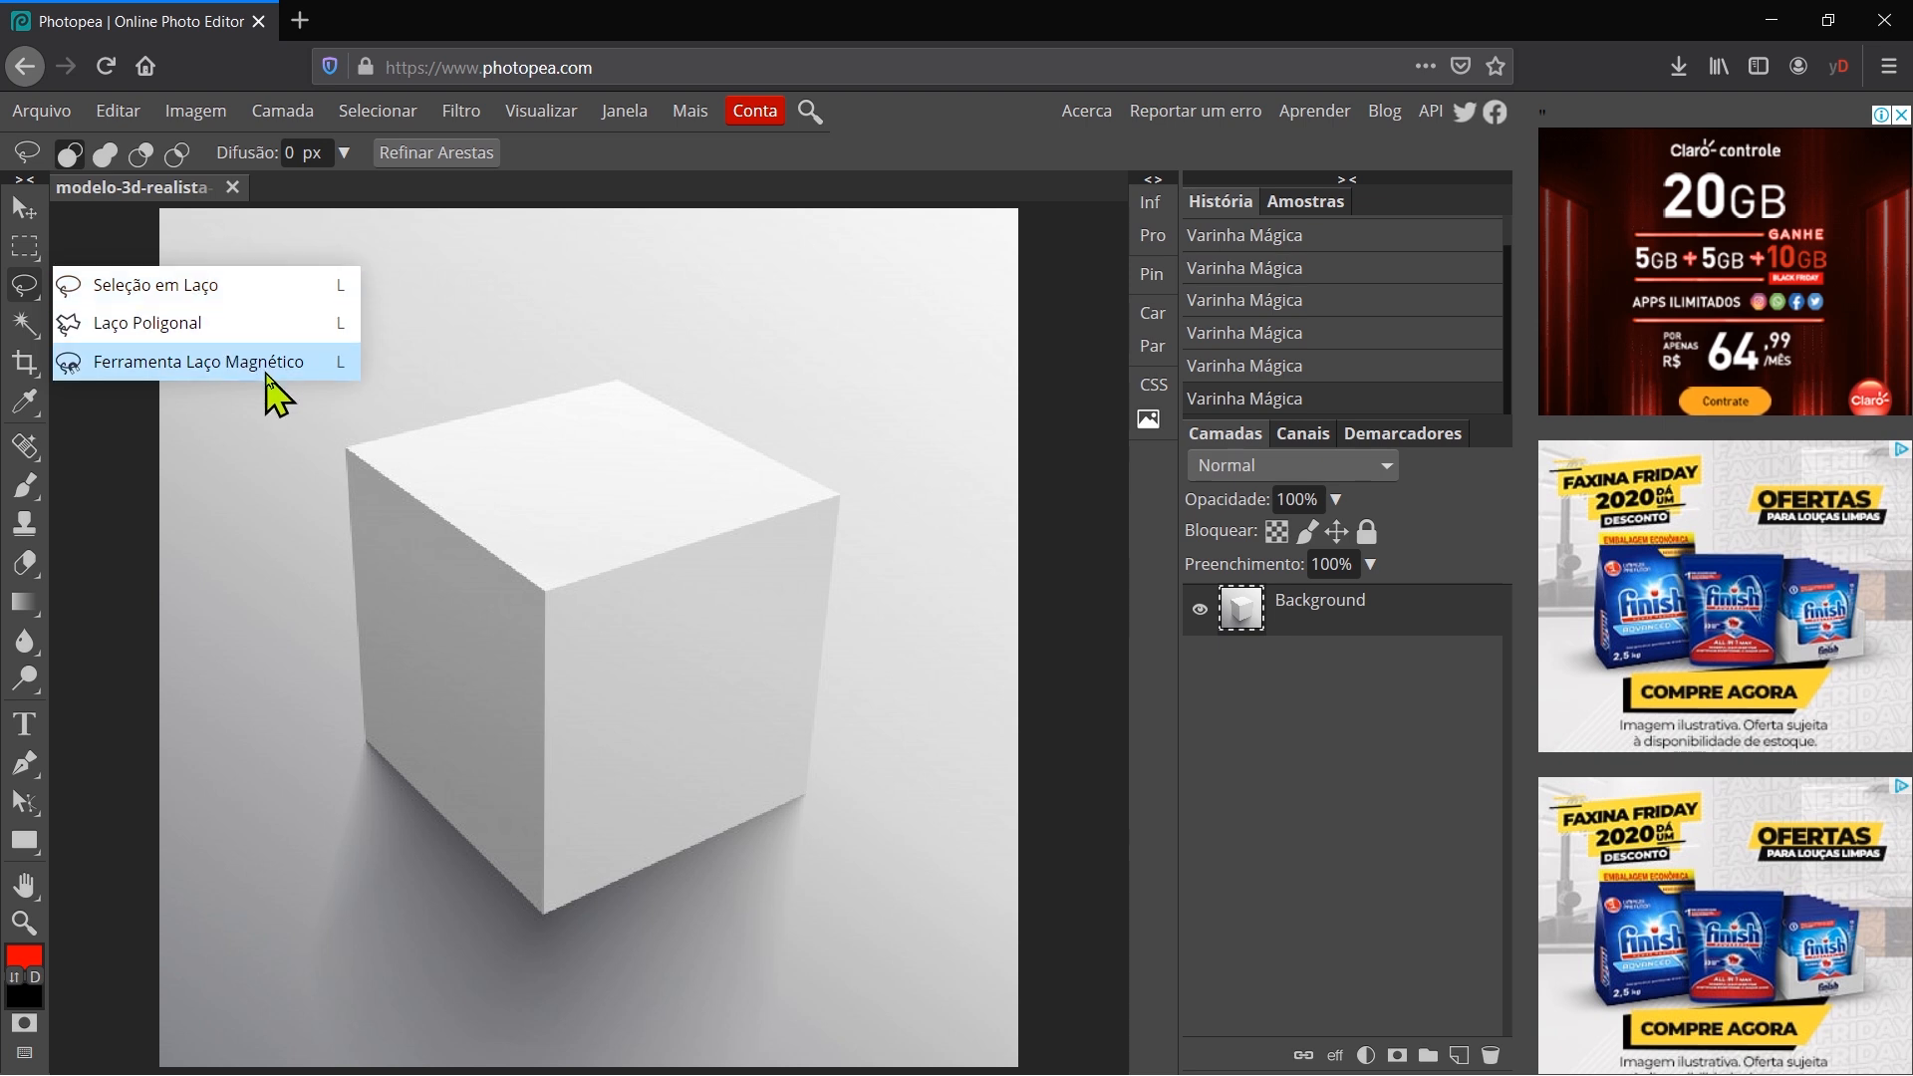
left_click(215, 289)
mouse_move(492, 350)
left_mouse_down()
mouse_move(438, 390)
mouse_move(552, 406)
mouse_move(561, 423)
mouse_move(489, 468)
mouse_move(513, 496)
mouse_move(717, 472)
mouse_move(708, 549)
mouse_move(819, 527)
mouse_move(860, 363)
mouse_move(707, 413)
mouse_move(720, 364)
mouse_move(756, 342)
mouse_move(711, 316)
mouse_move(670, 348)
mouse_move(639, 292)
mouse_move(599, 273)
mouse_move(565, 343)
mouse_move(539, 271)
mouse_move(504, 295)
mouse_move(493, 350)
left_mouse_up()
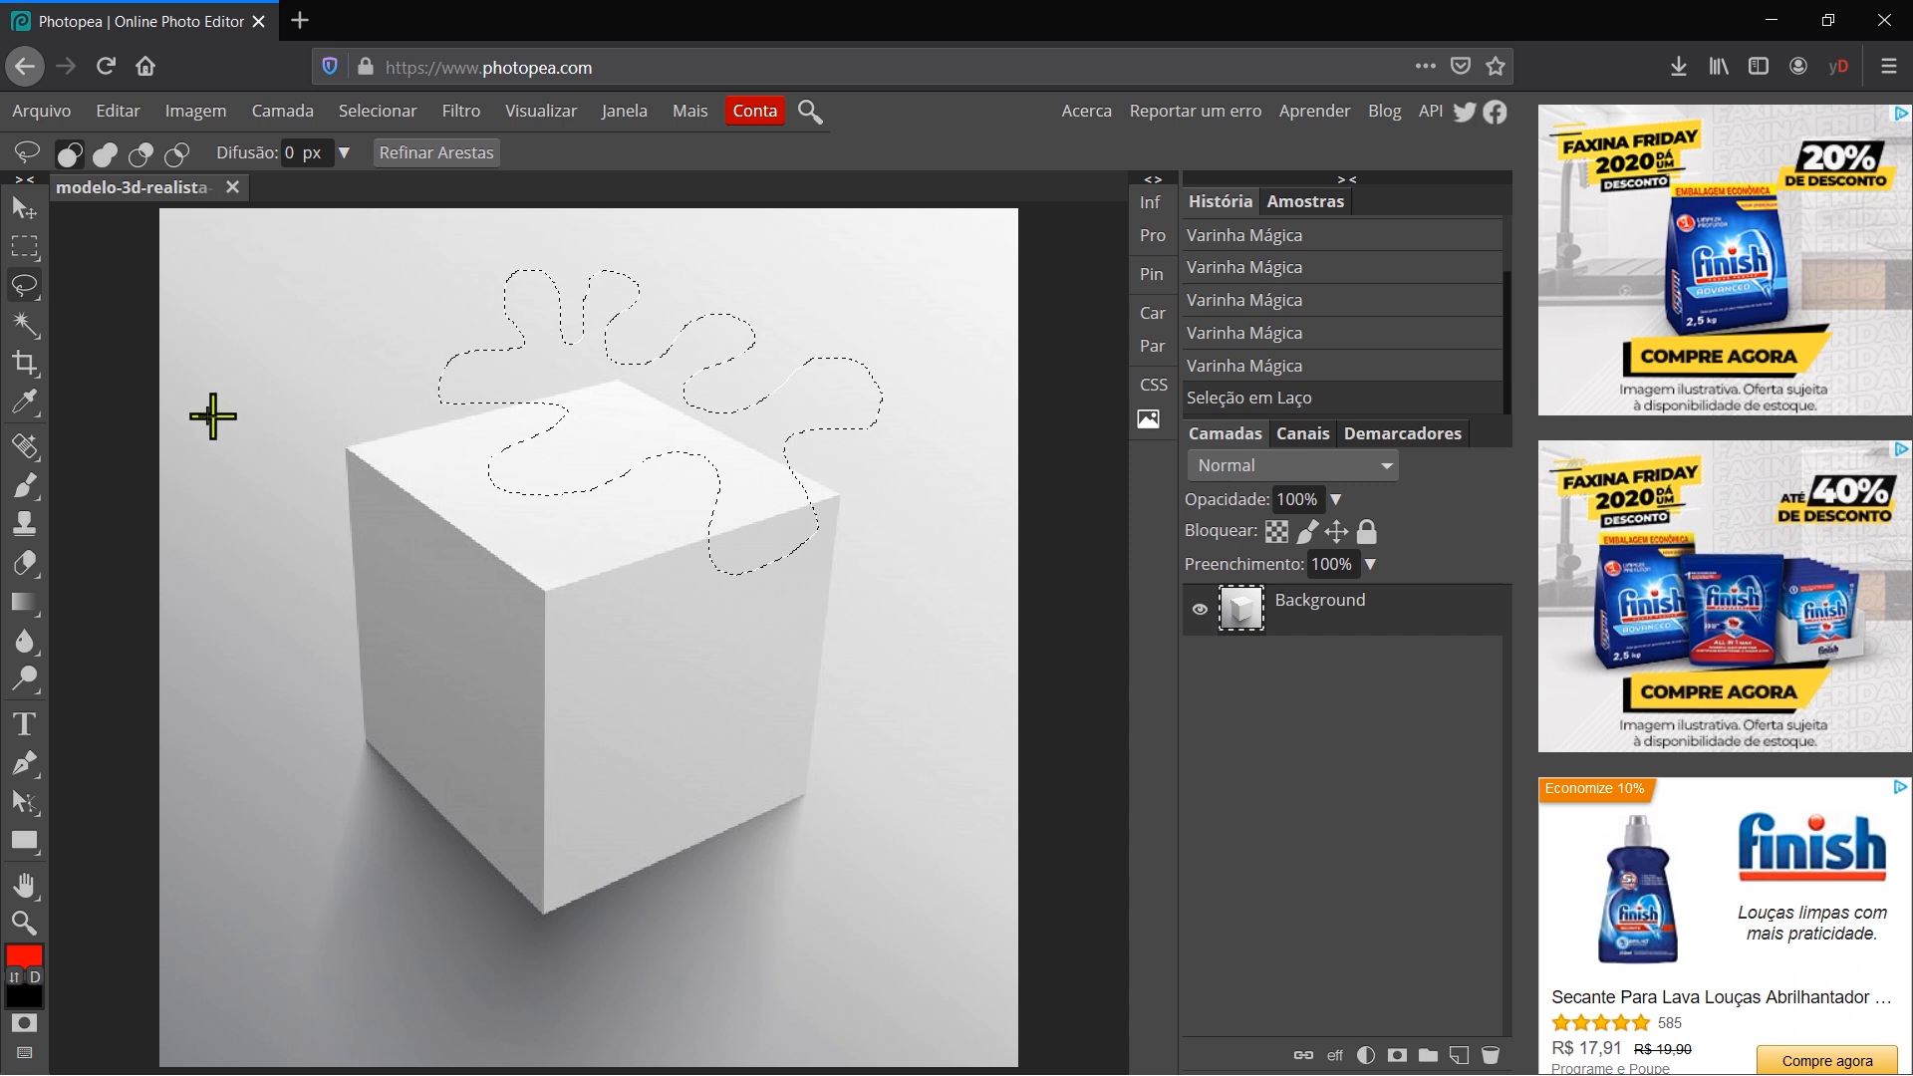
key("ctrl+d")
- Switch to the Polygonal Lasso and try a short outline just above the cube's upper-left corner
right_click(34, 295)
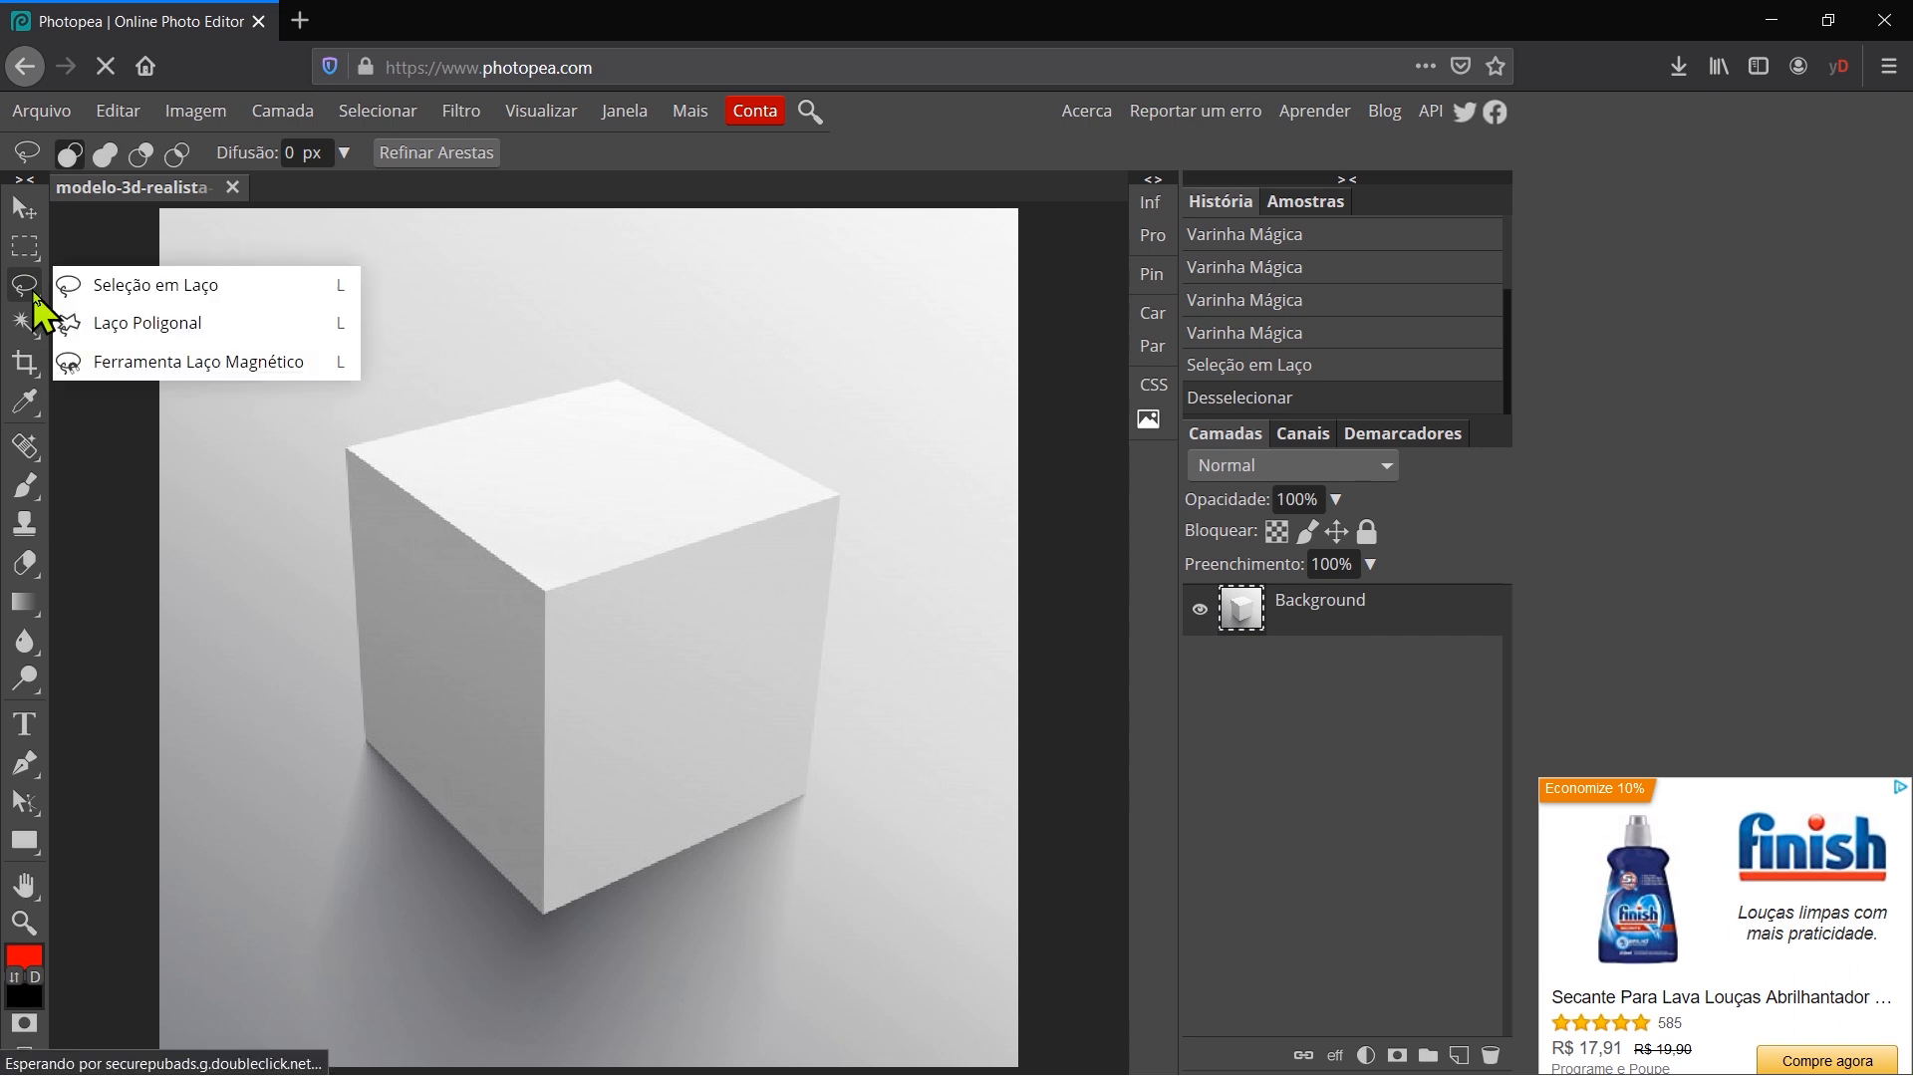
left_click(150, 323)
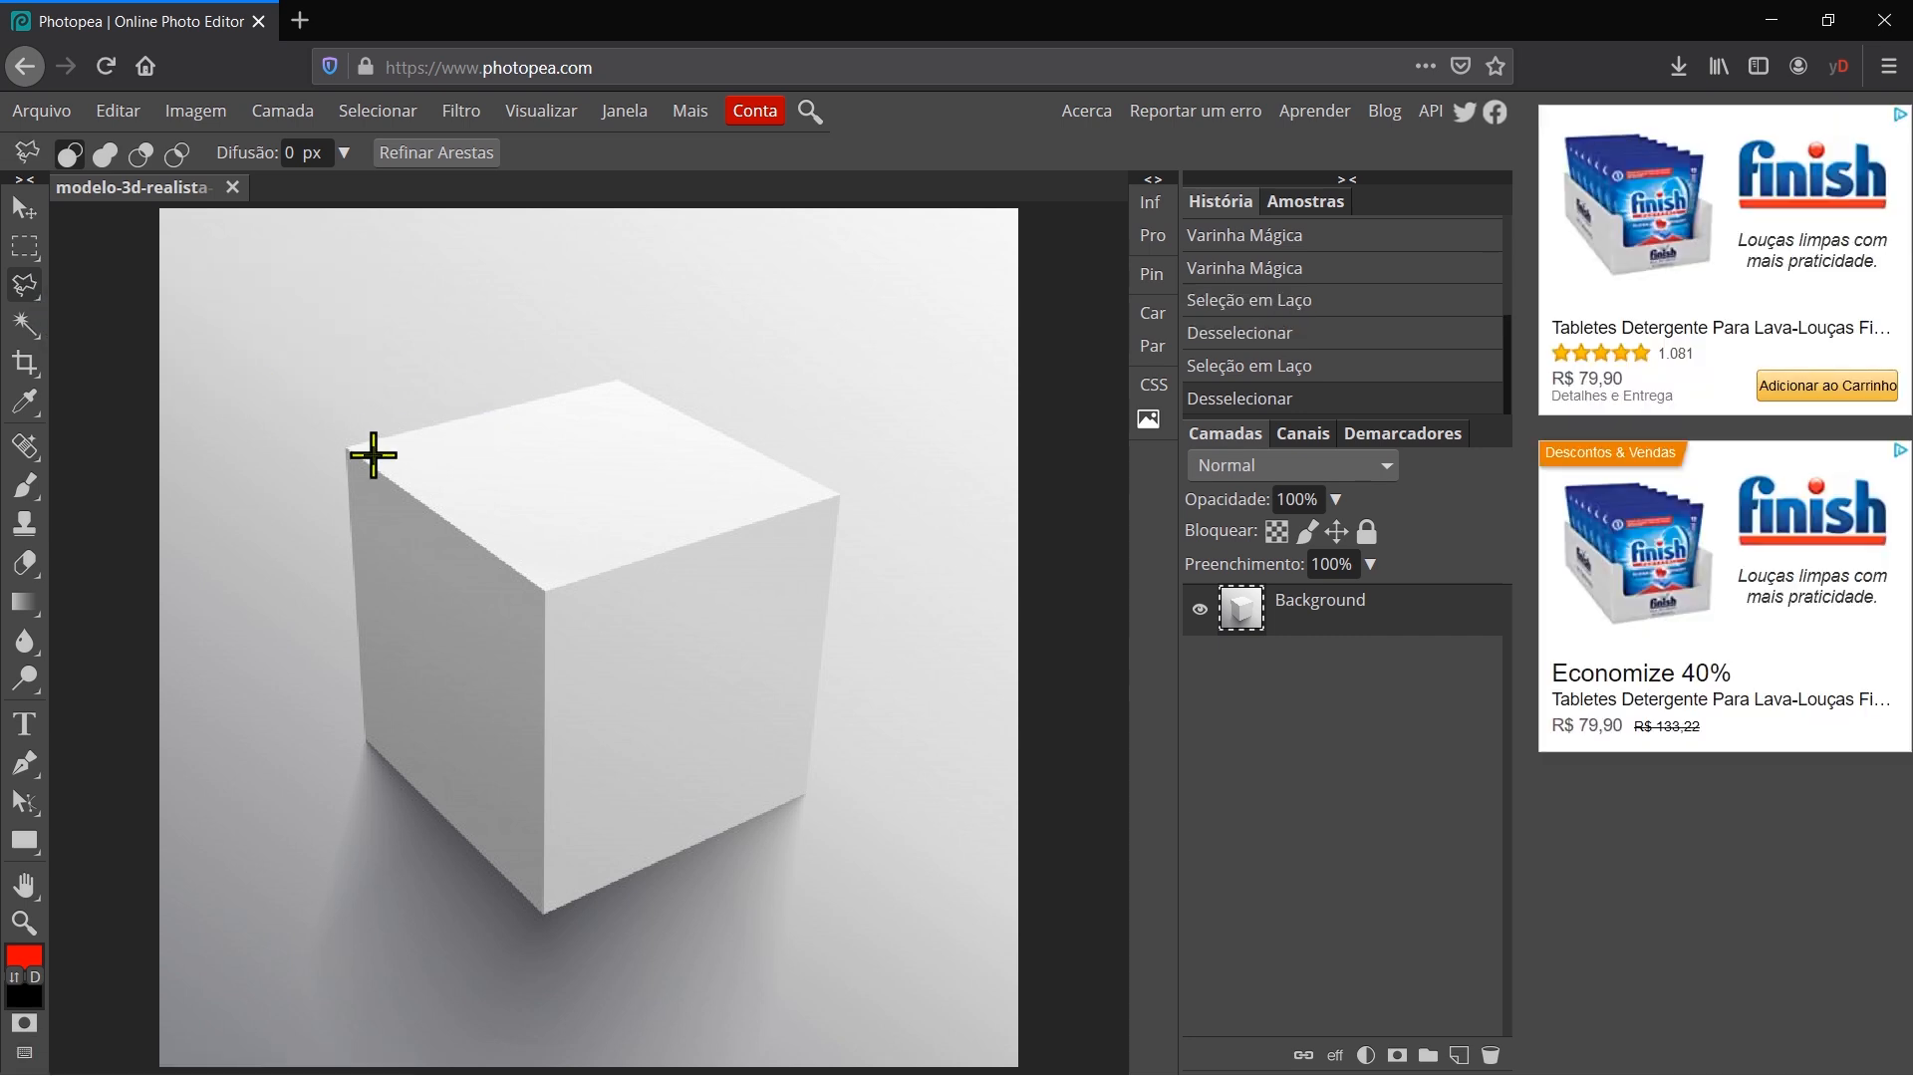
left_click(387, 403)
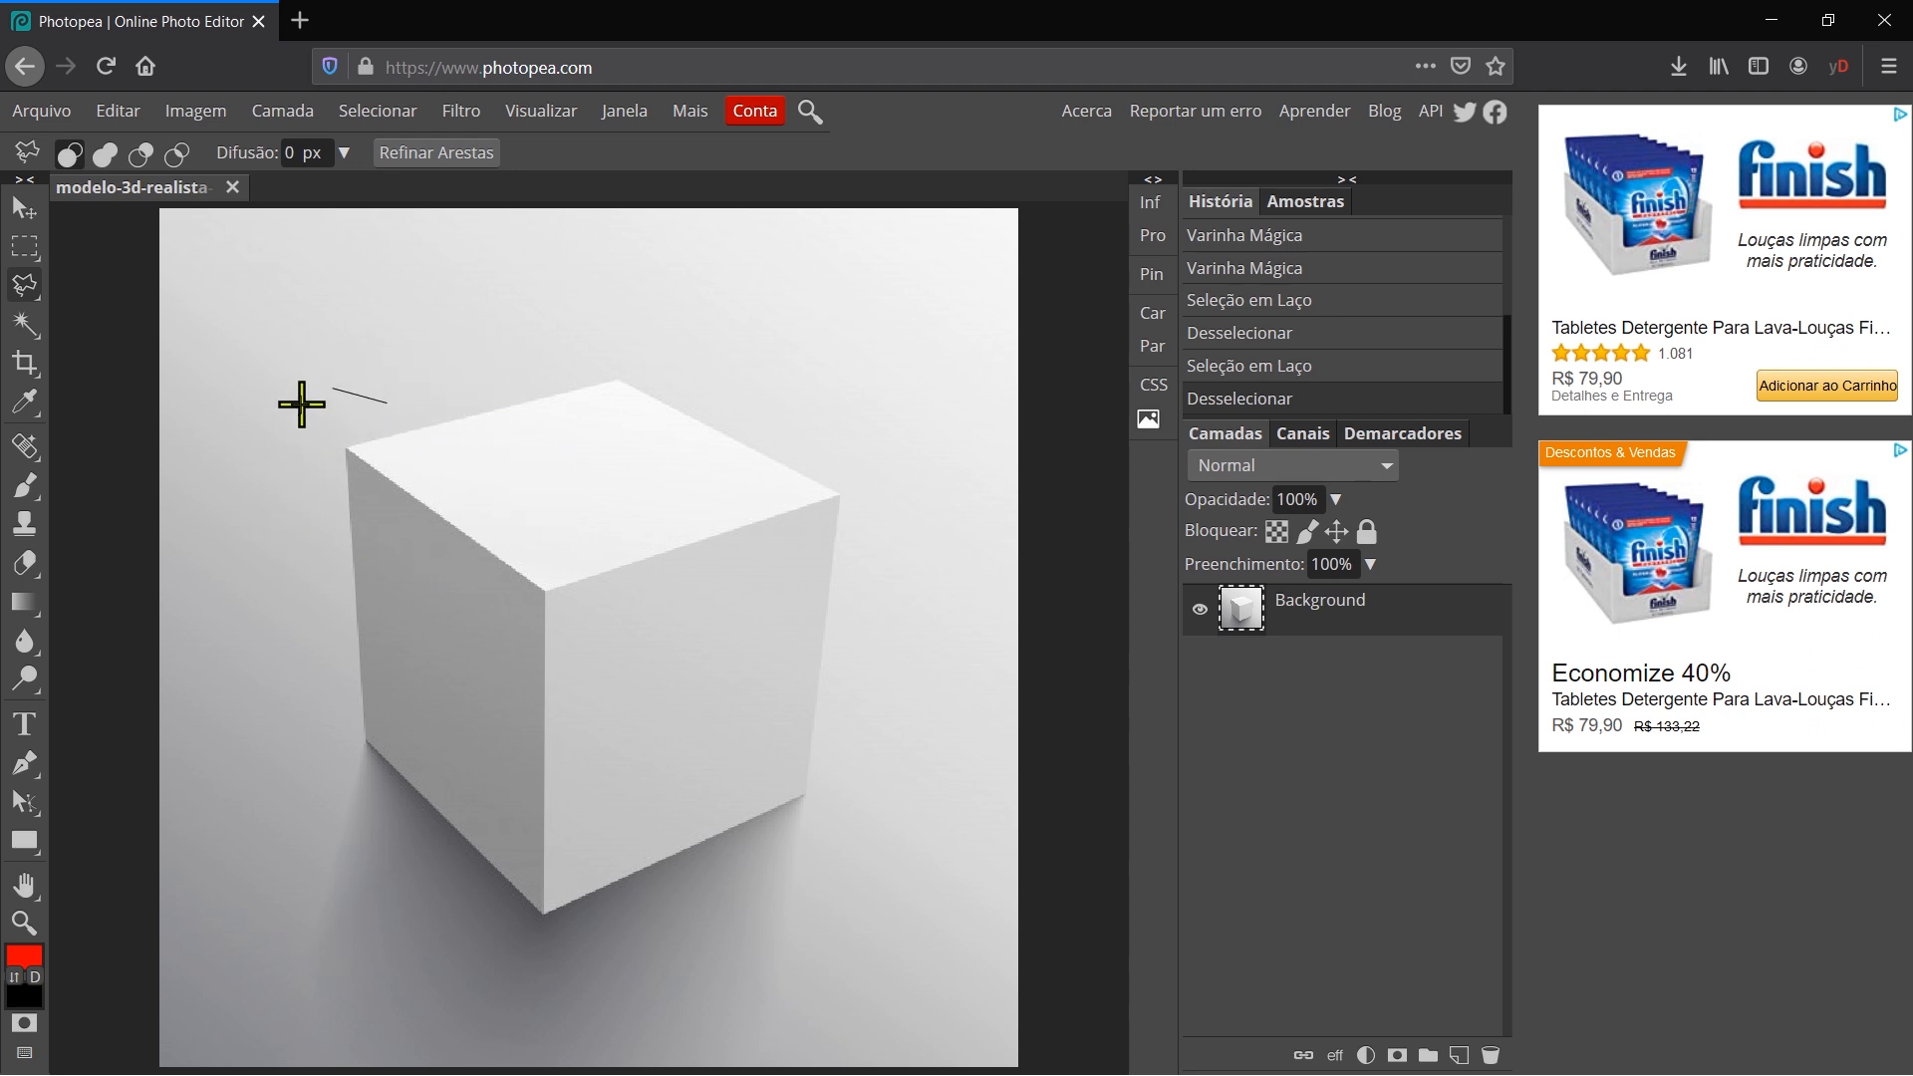
double_click(344, 433)
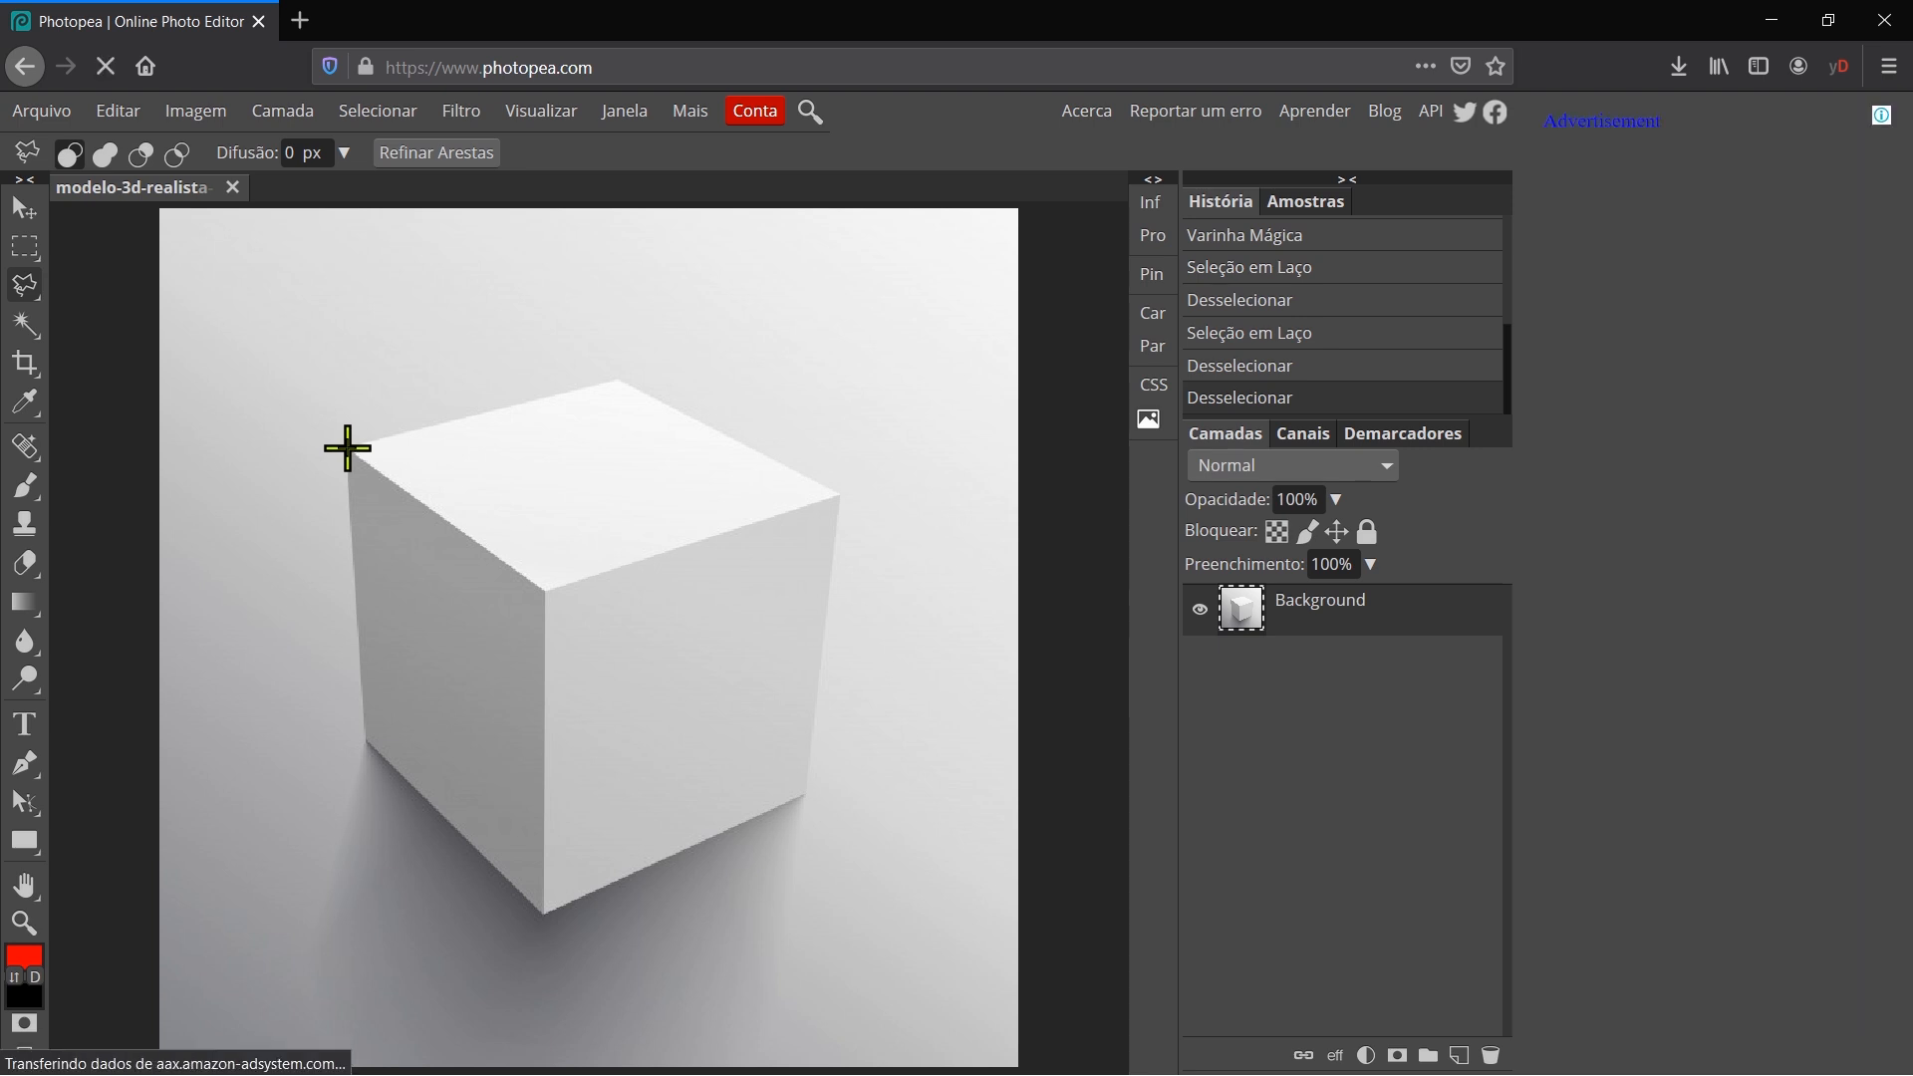
- Outline the whole cube with the Polygonal Lasso, placing a point at each outer corner and closing the selection at the start
key("ctrl+plus")
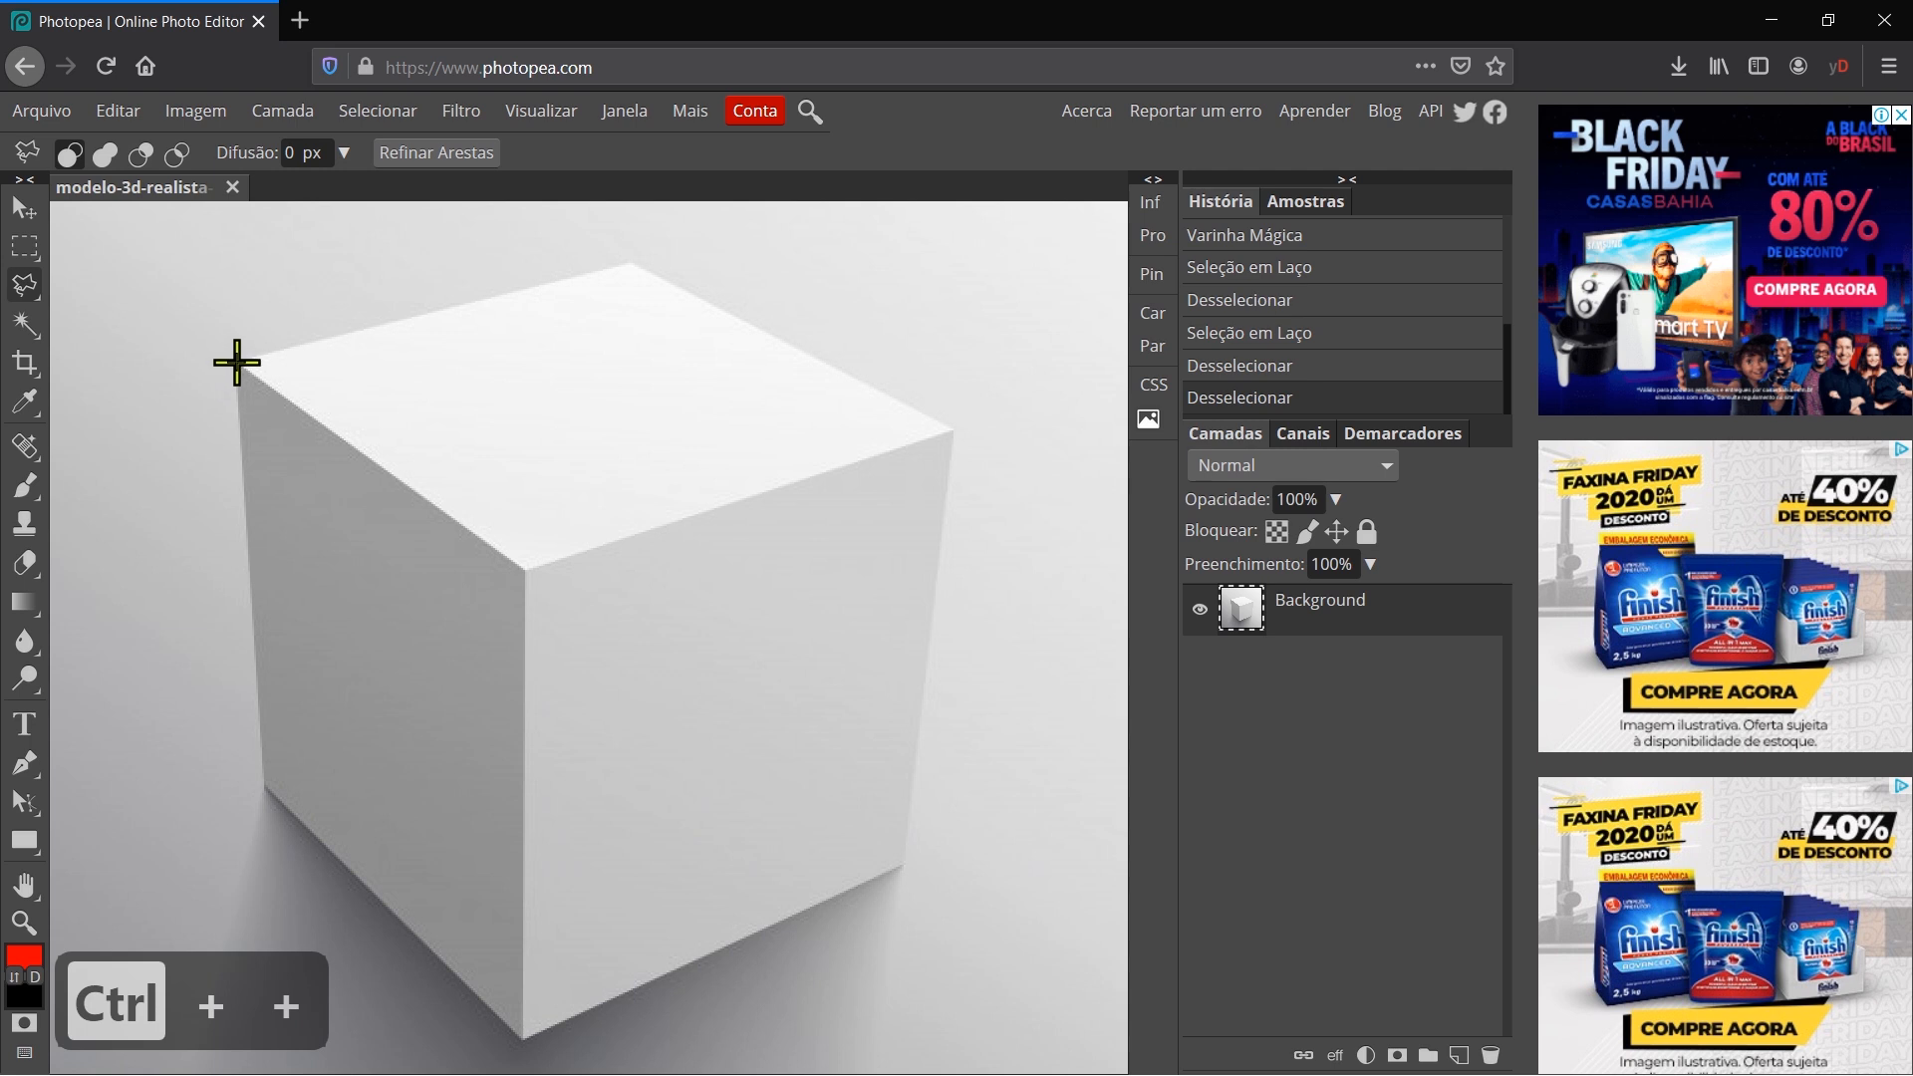
left_click(237, 363)
left_click(265, 786)
left_click(520, 1038)
left_click(903, 865)
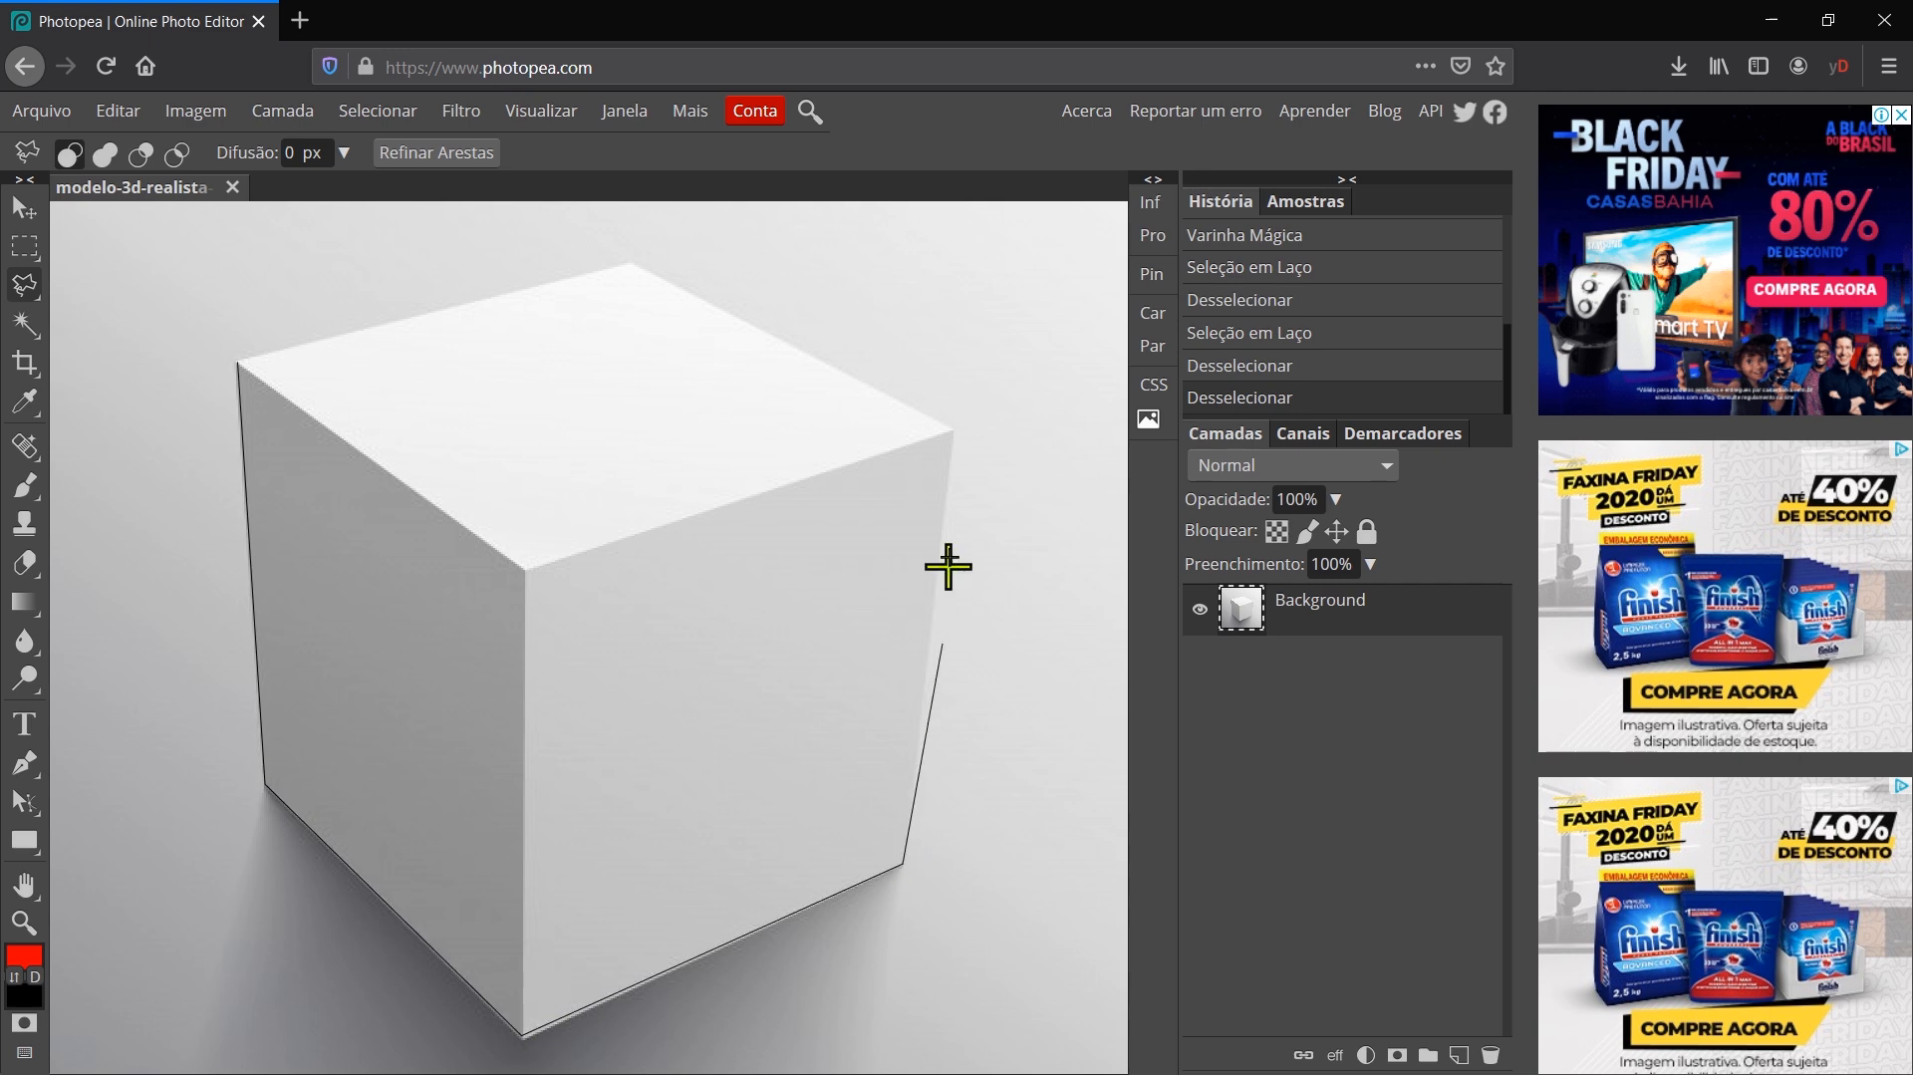
left_click(953, 429)
left_click(628, 263)
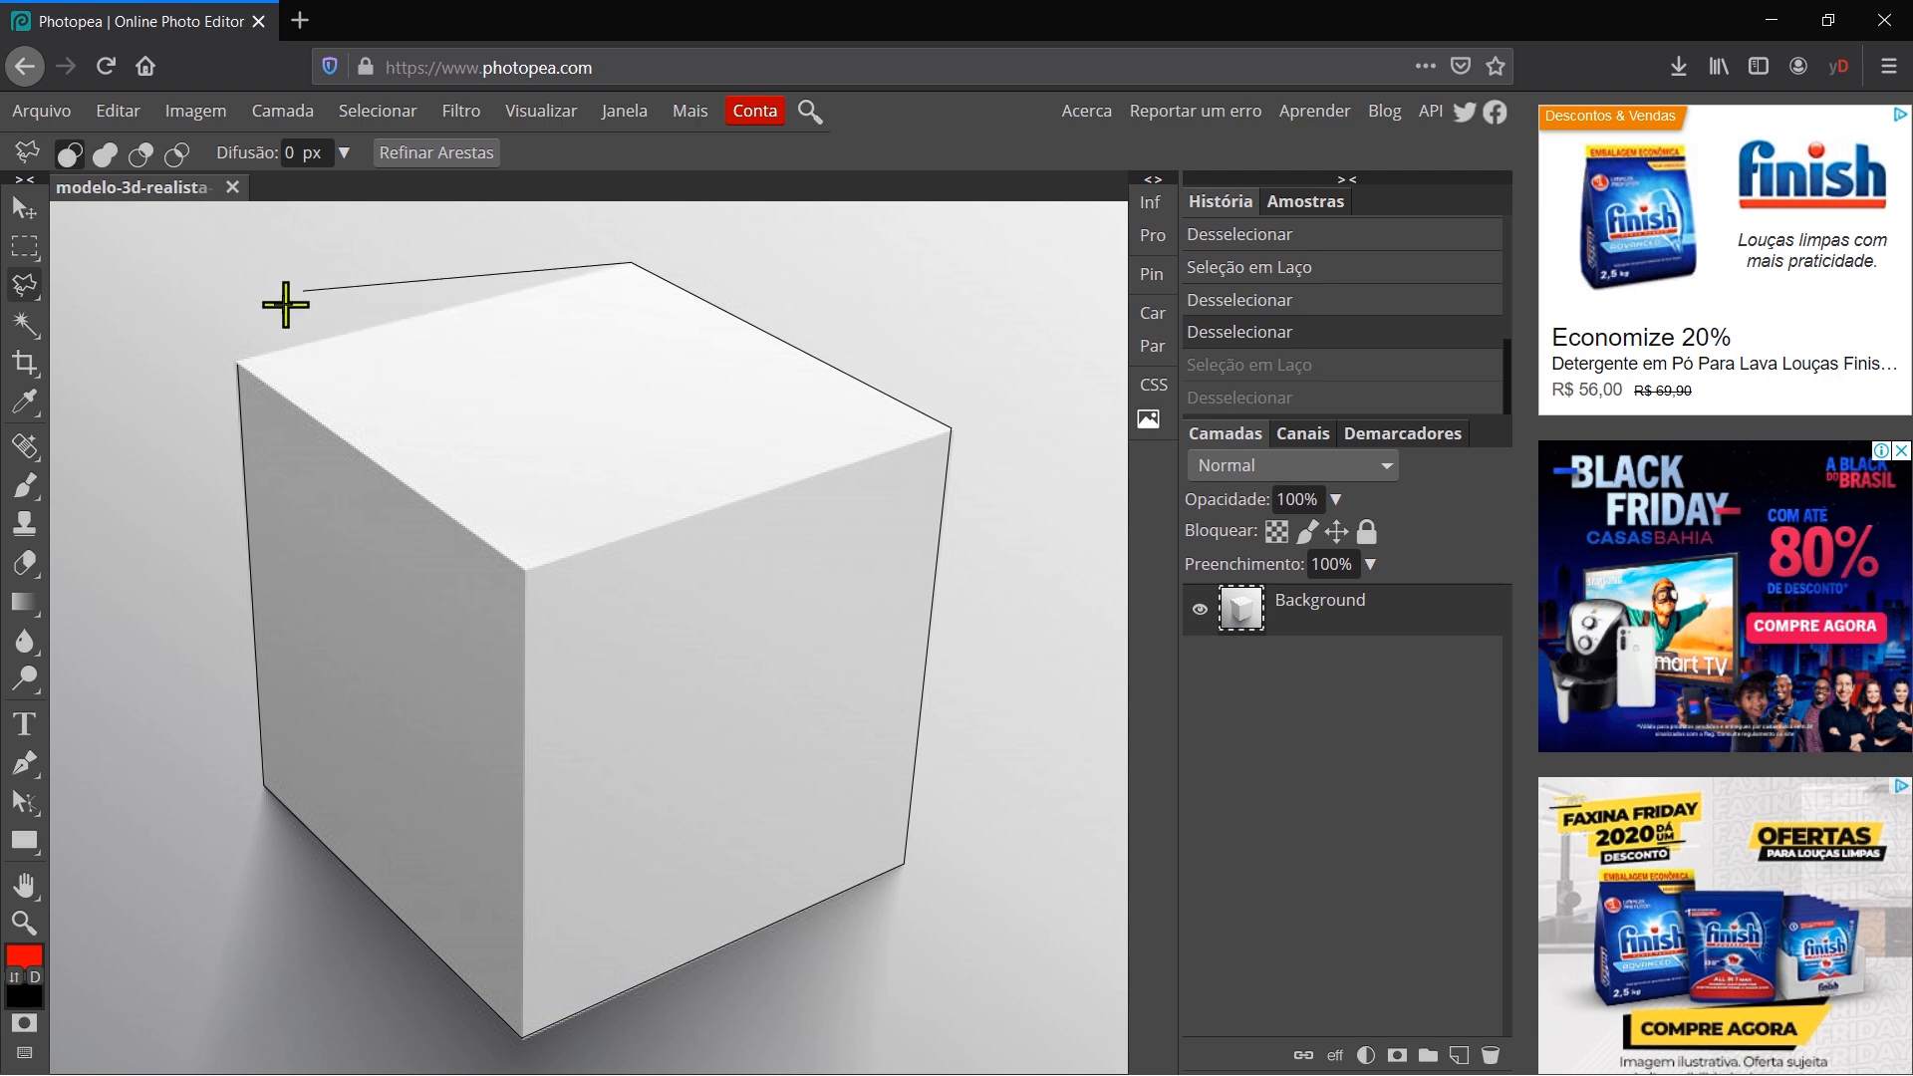
left_click(241, 365)
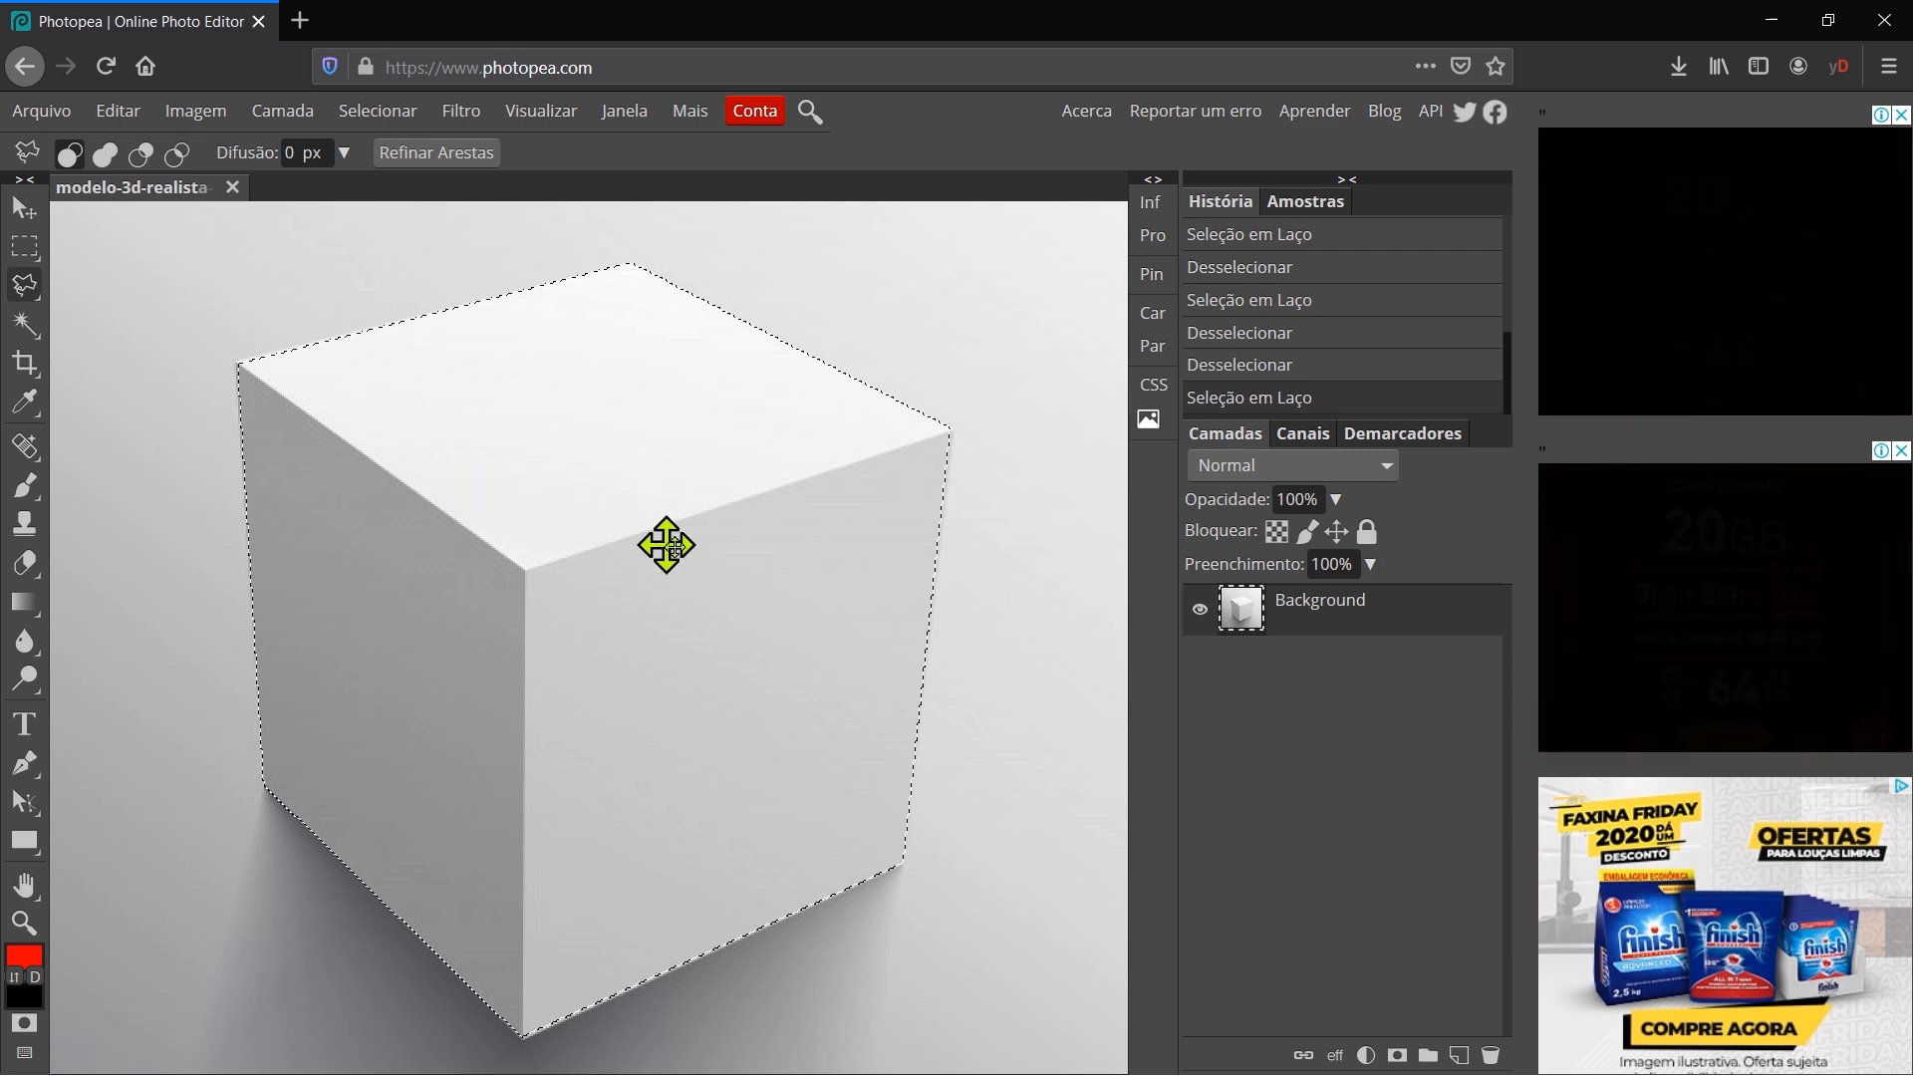
- Mask the cube's layer with the selection and add a new empty layer beneath it
left_click(1398, 1058)
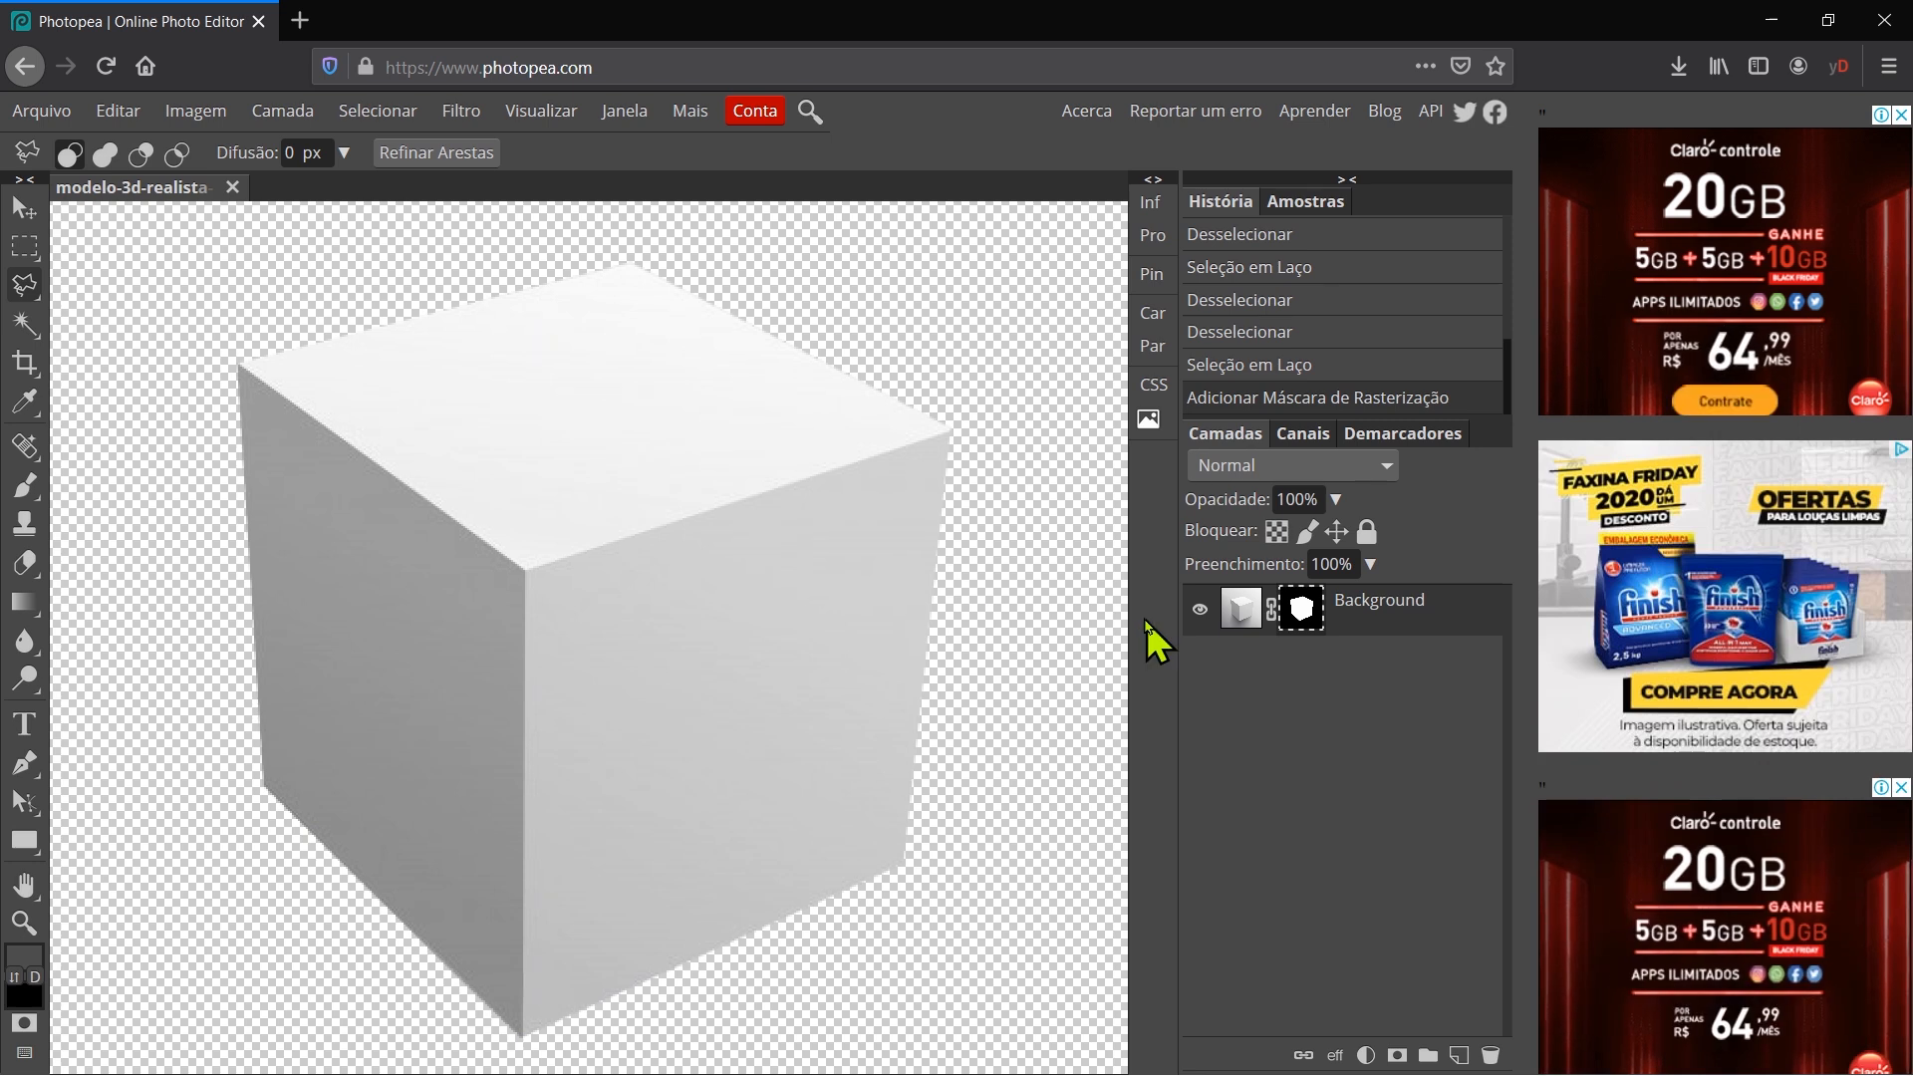
left_click(1459, 1057)
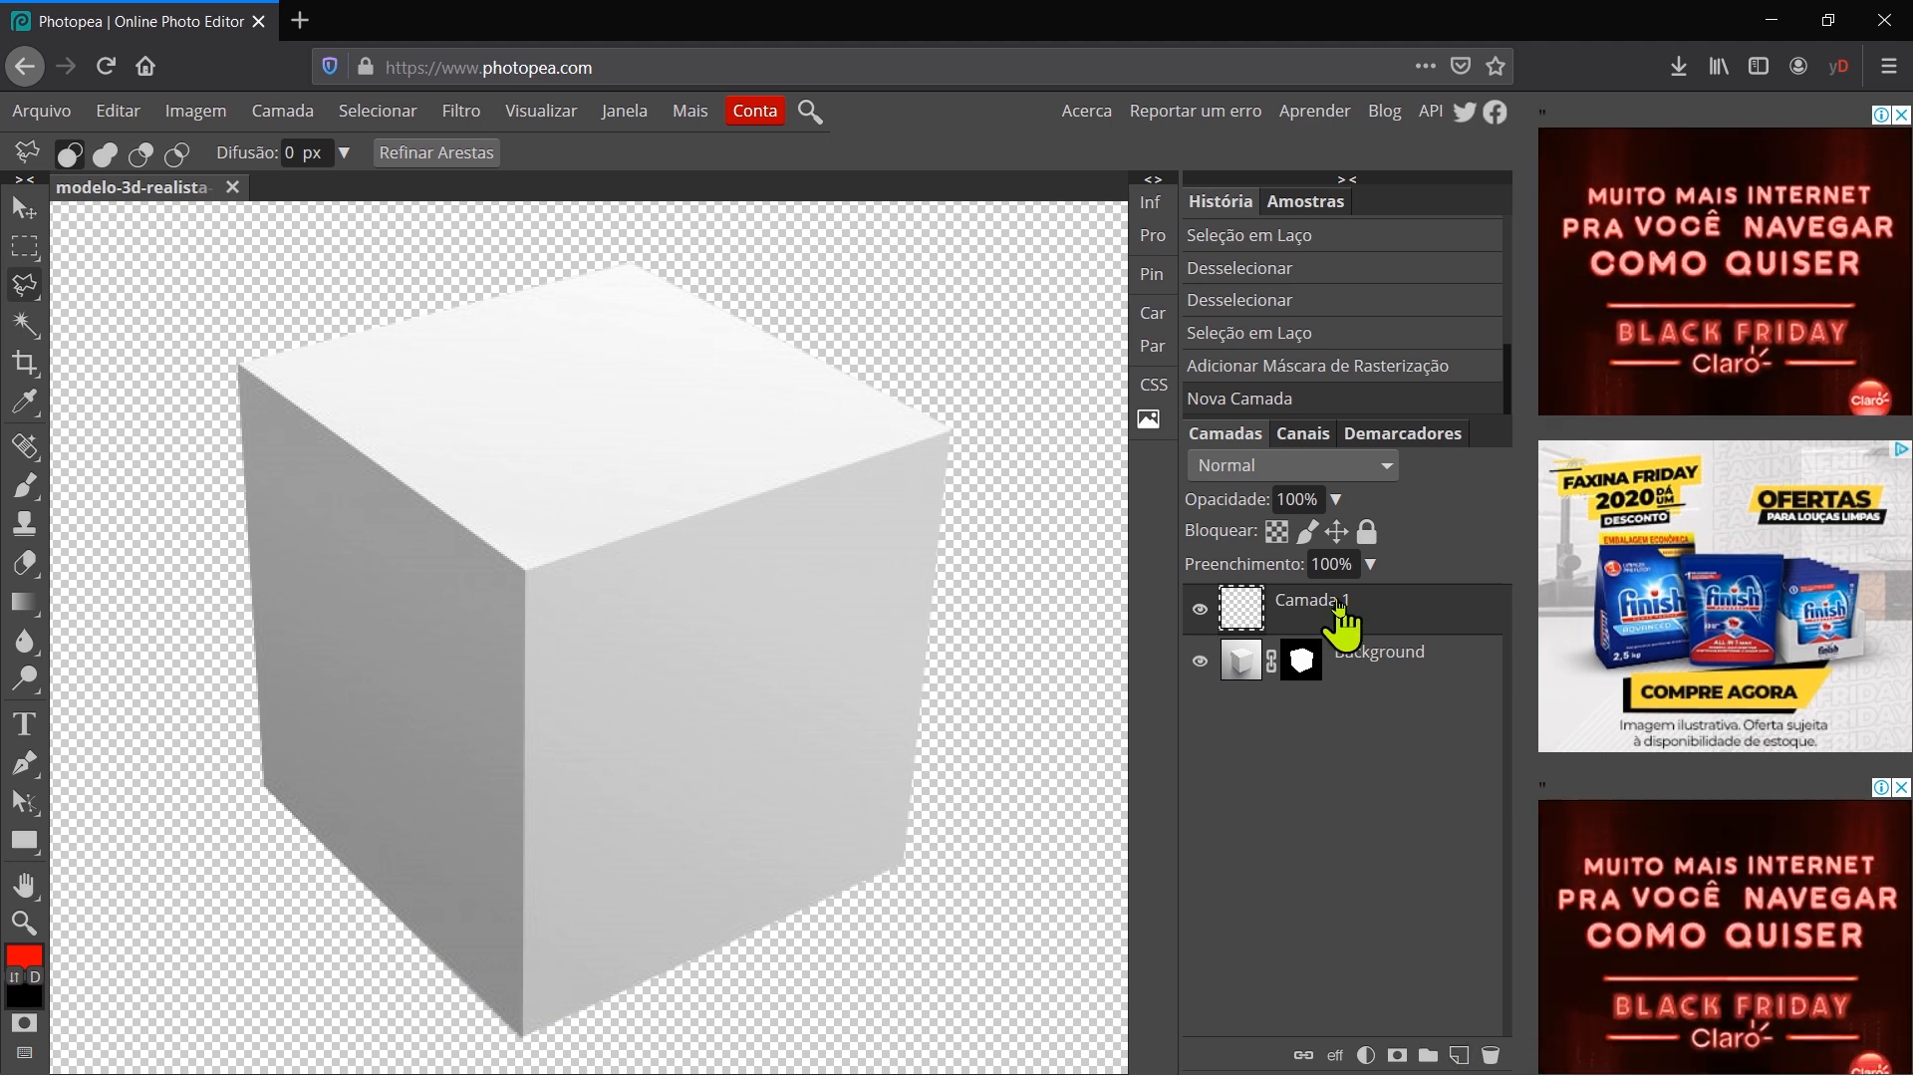
left_click_drag(1326, 603, 1315, 689)
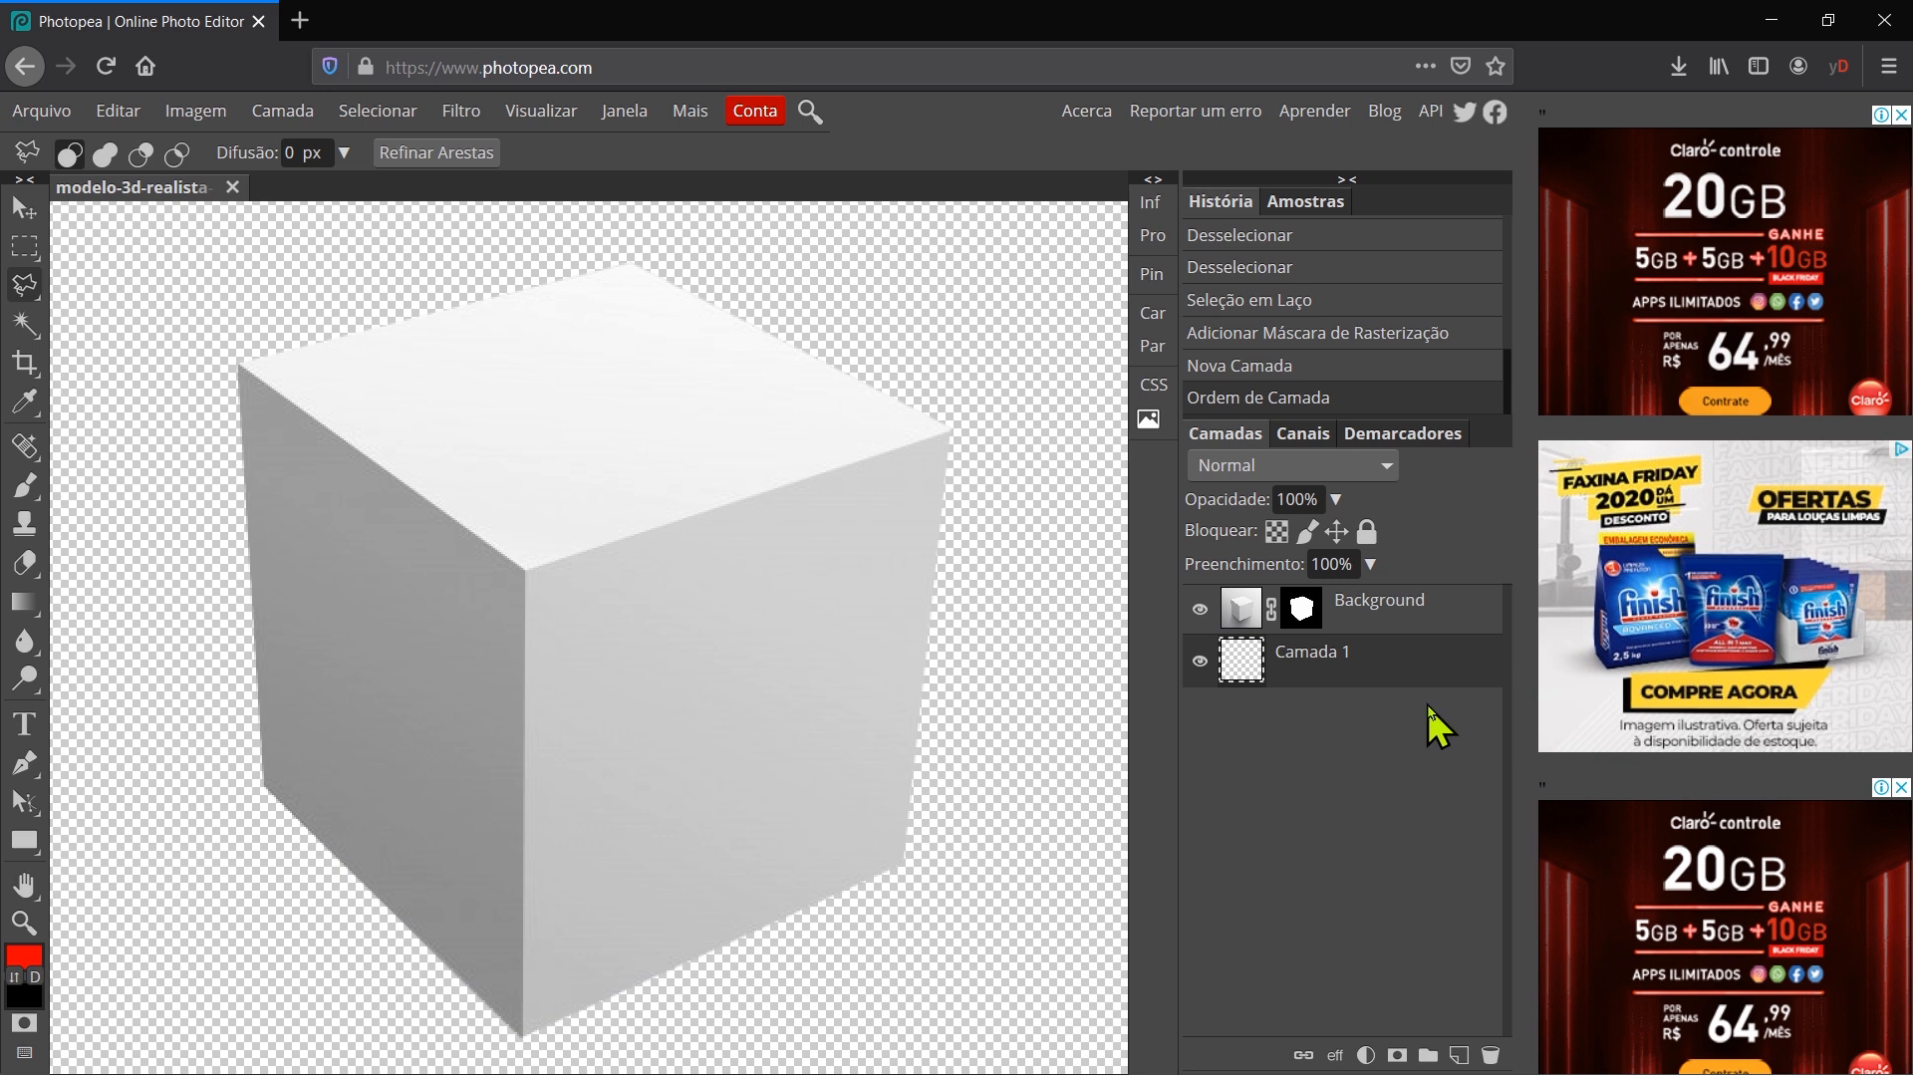
- Set the foreground colour to green 009b09 and fill the empty layer behind the cube with it
left_click(30, 960)
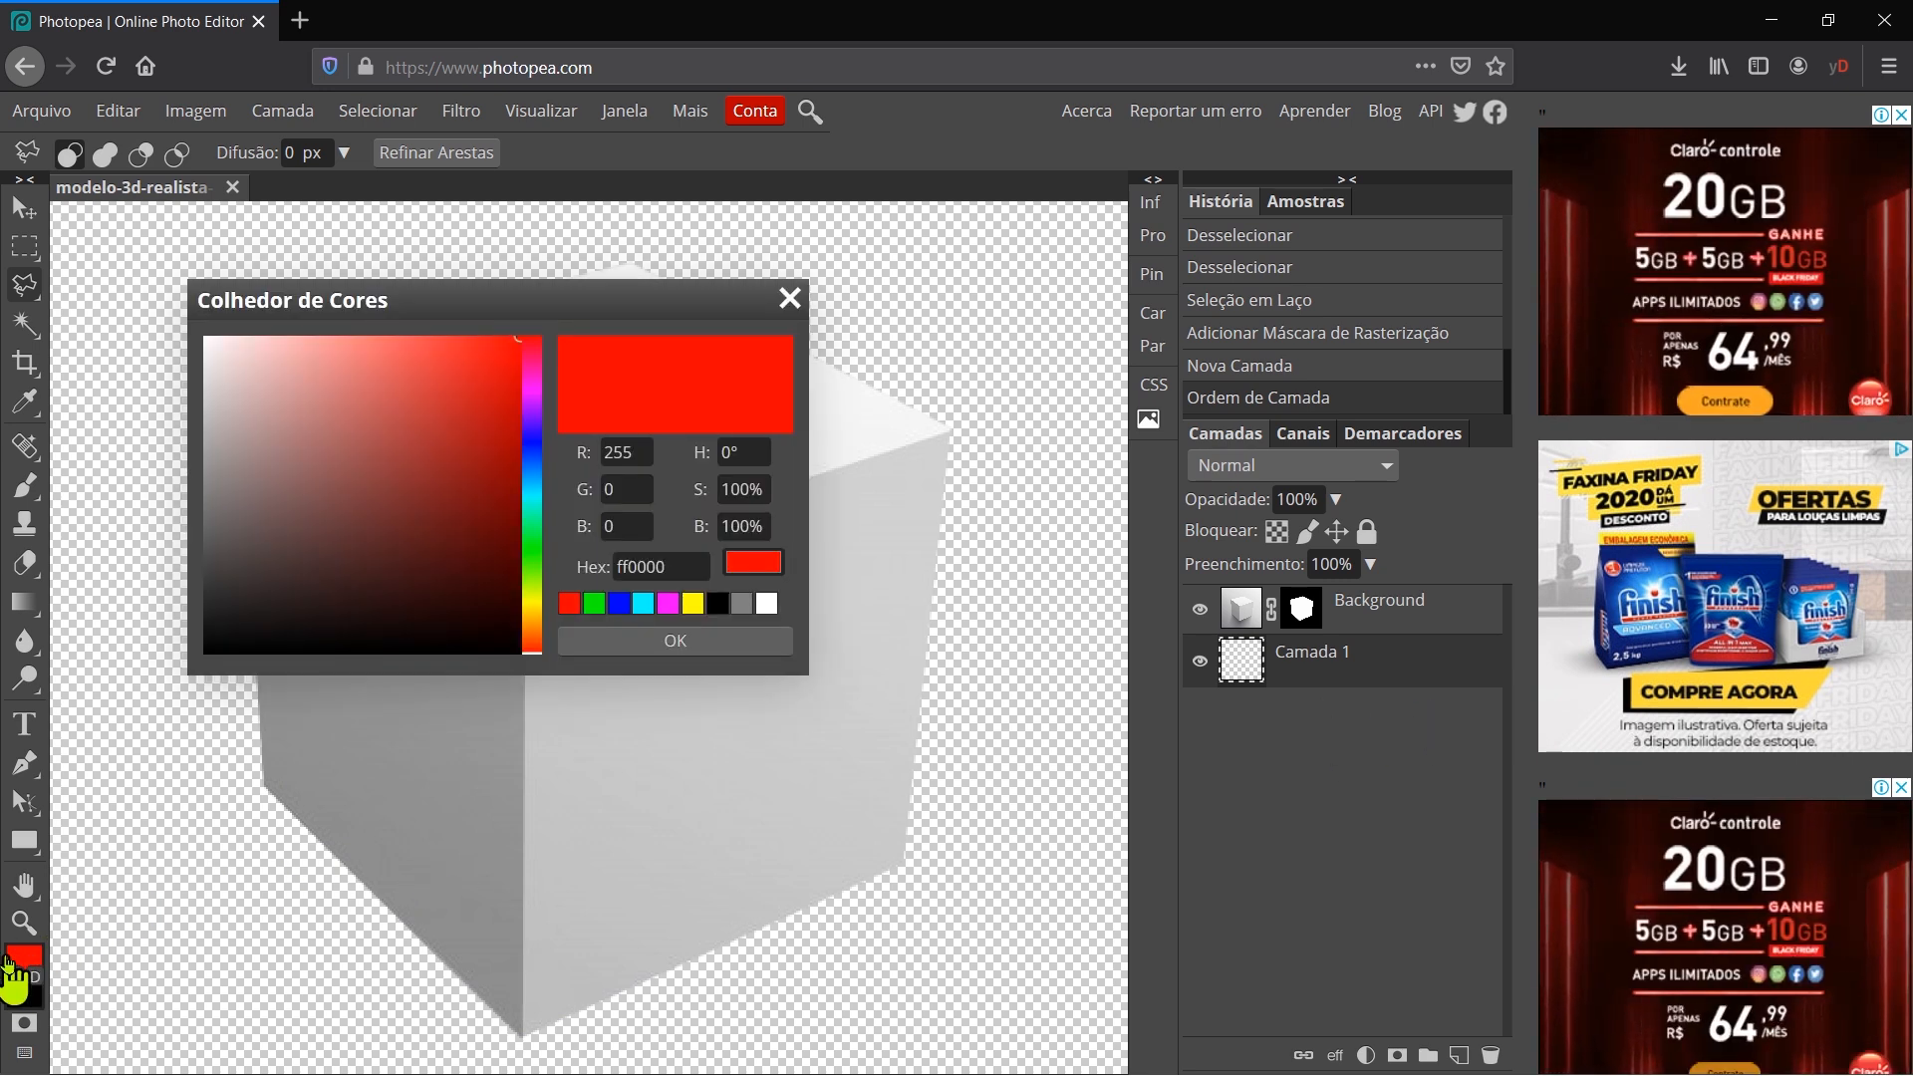
left_click(532, 545)
left_click(475, 468)
left_click_drag(477, 470, 520, 461)
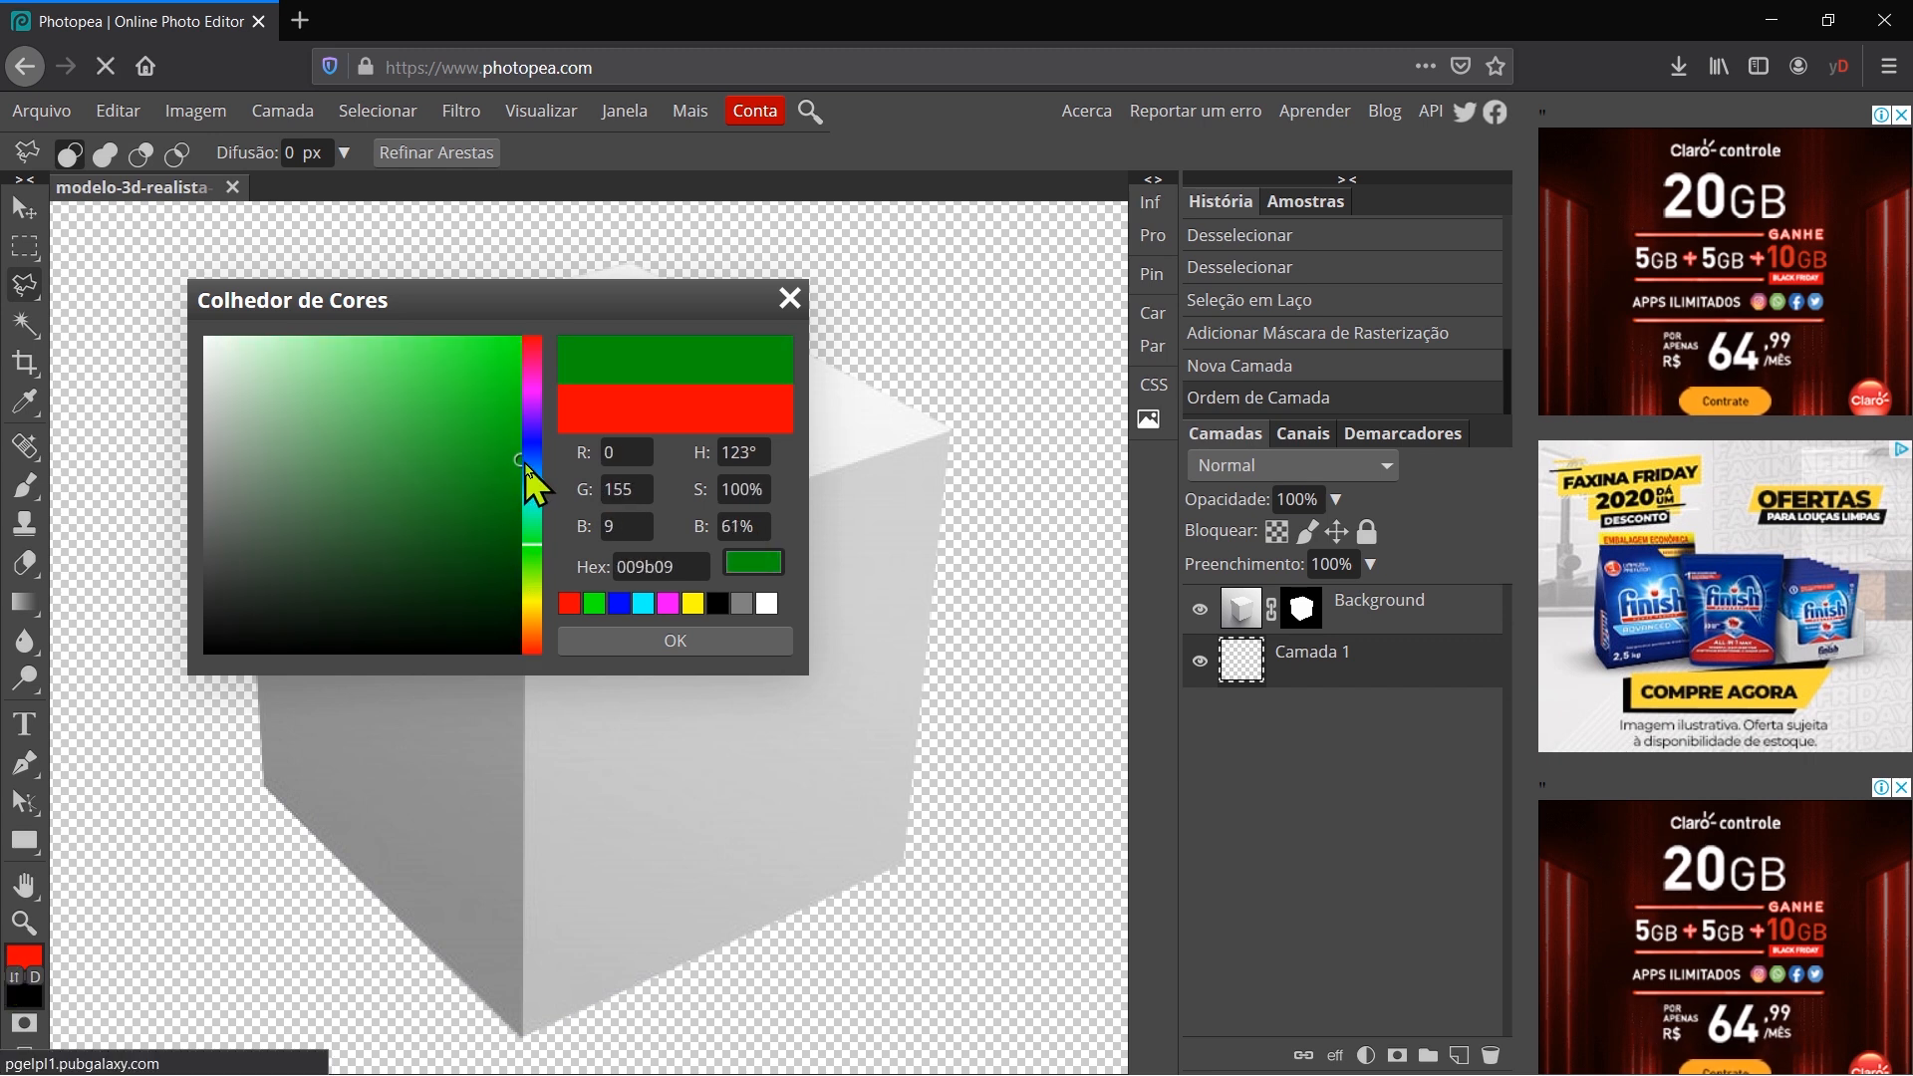
left_click(660, 653)
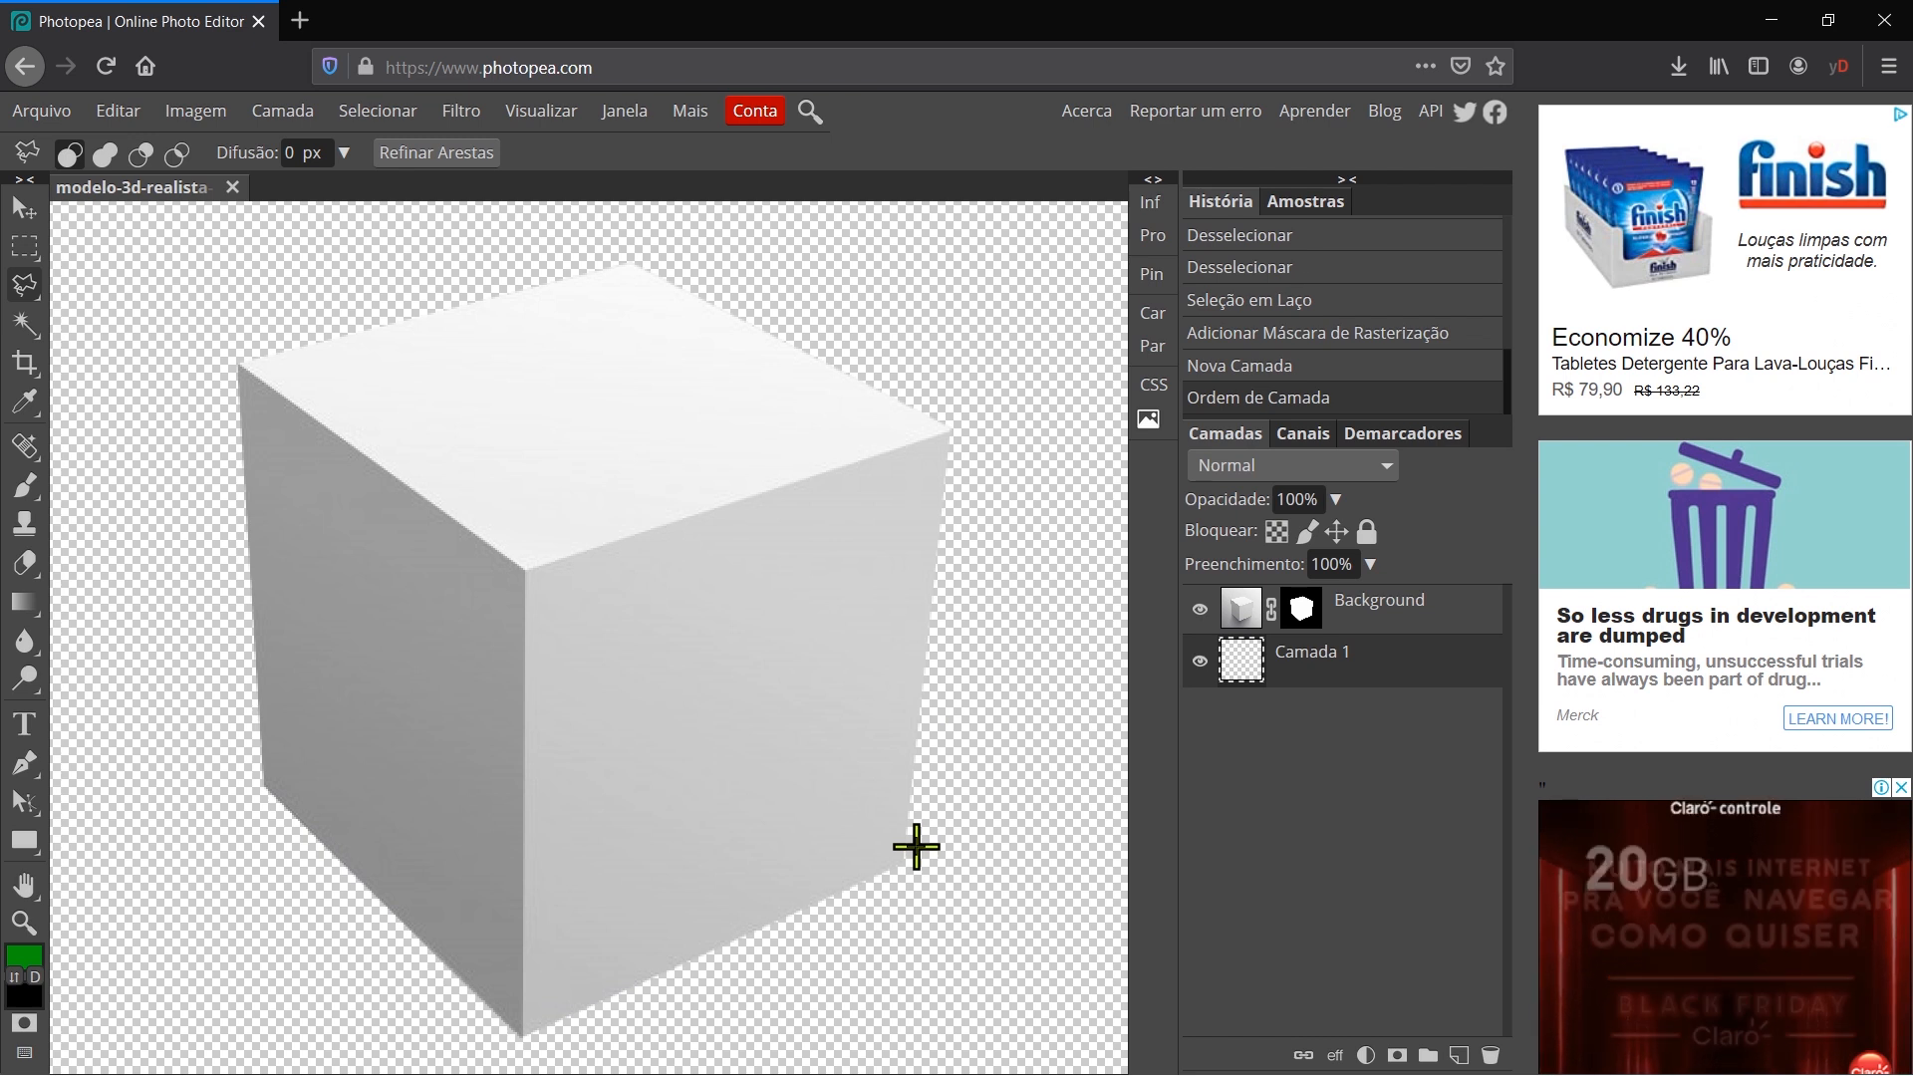
key("alt+Delete")
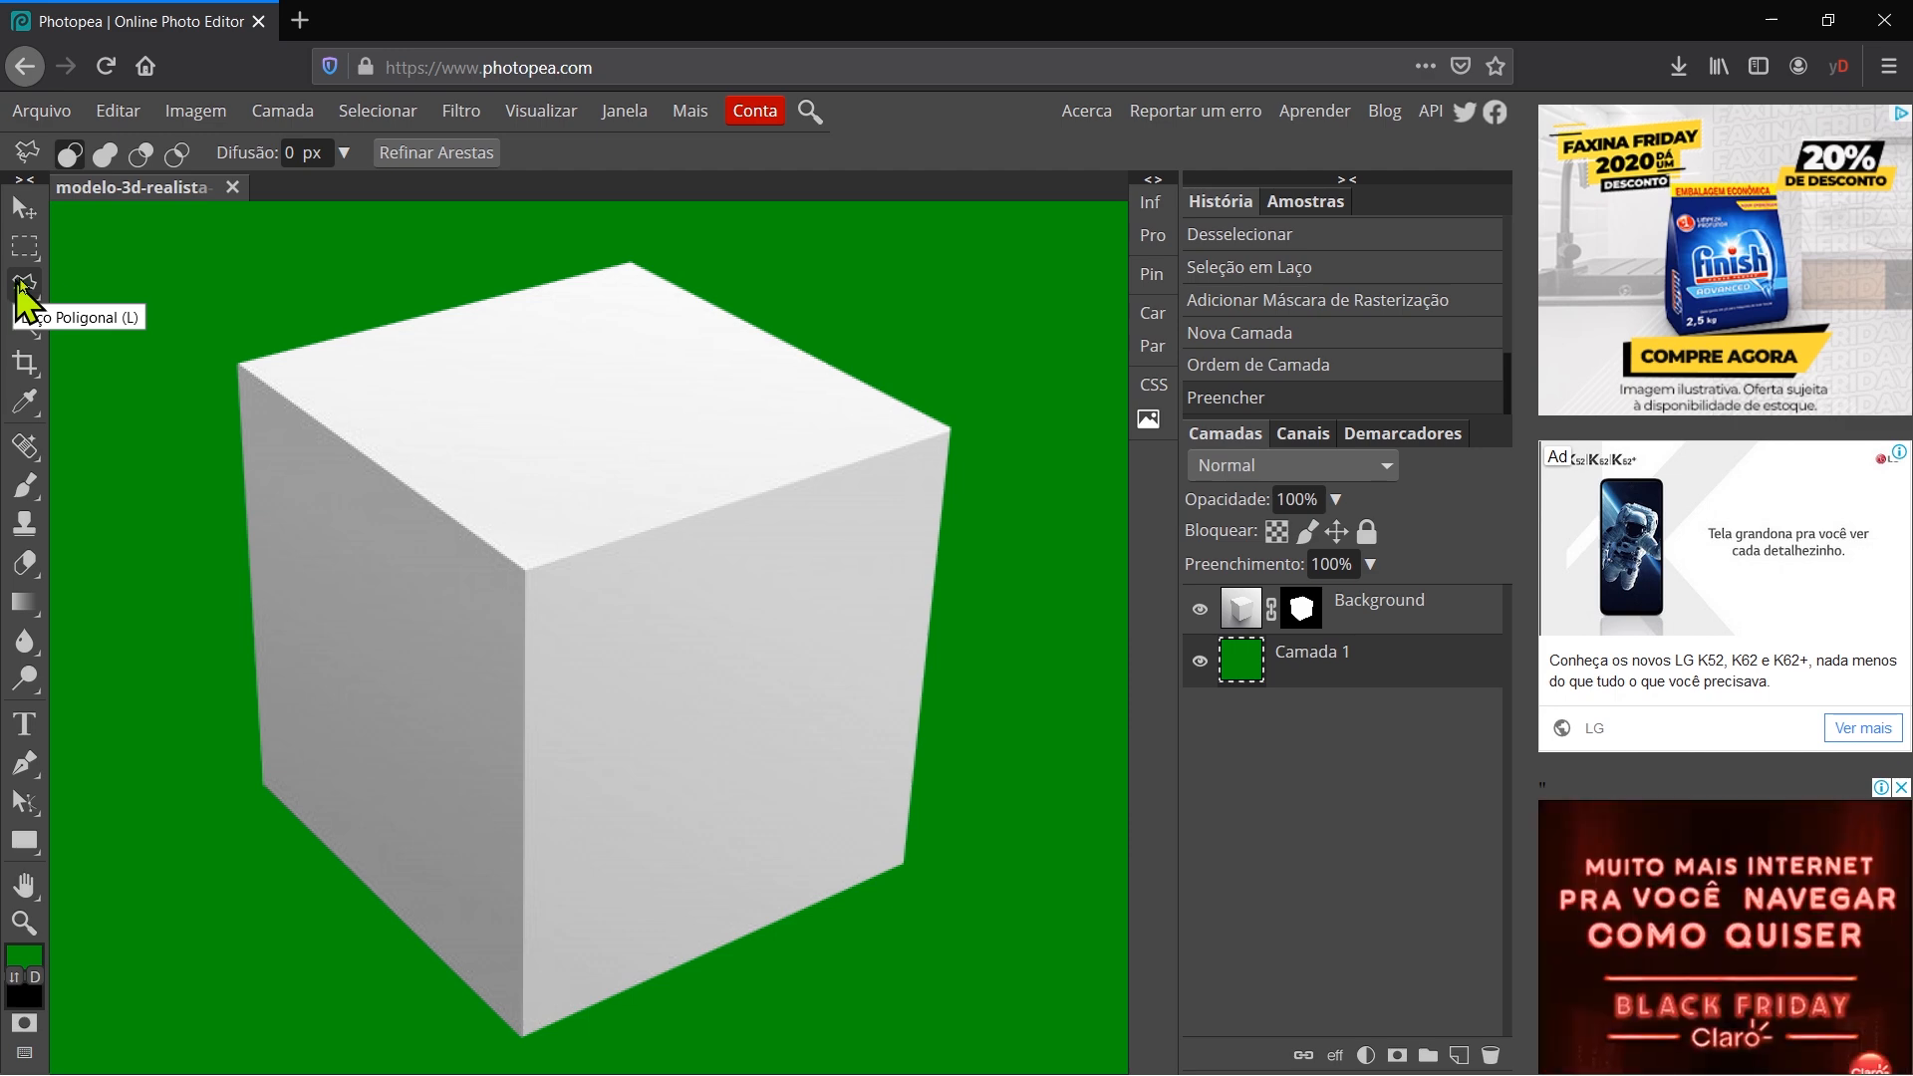
- Close the cube document without saving and open the apple image 3290.jpg
left_click(232, 189)
left_click(1144, 495)
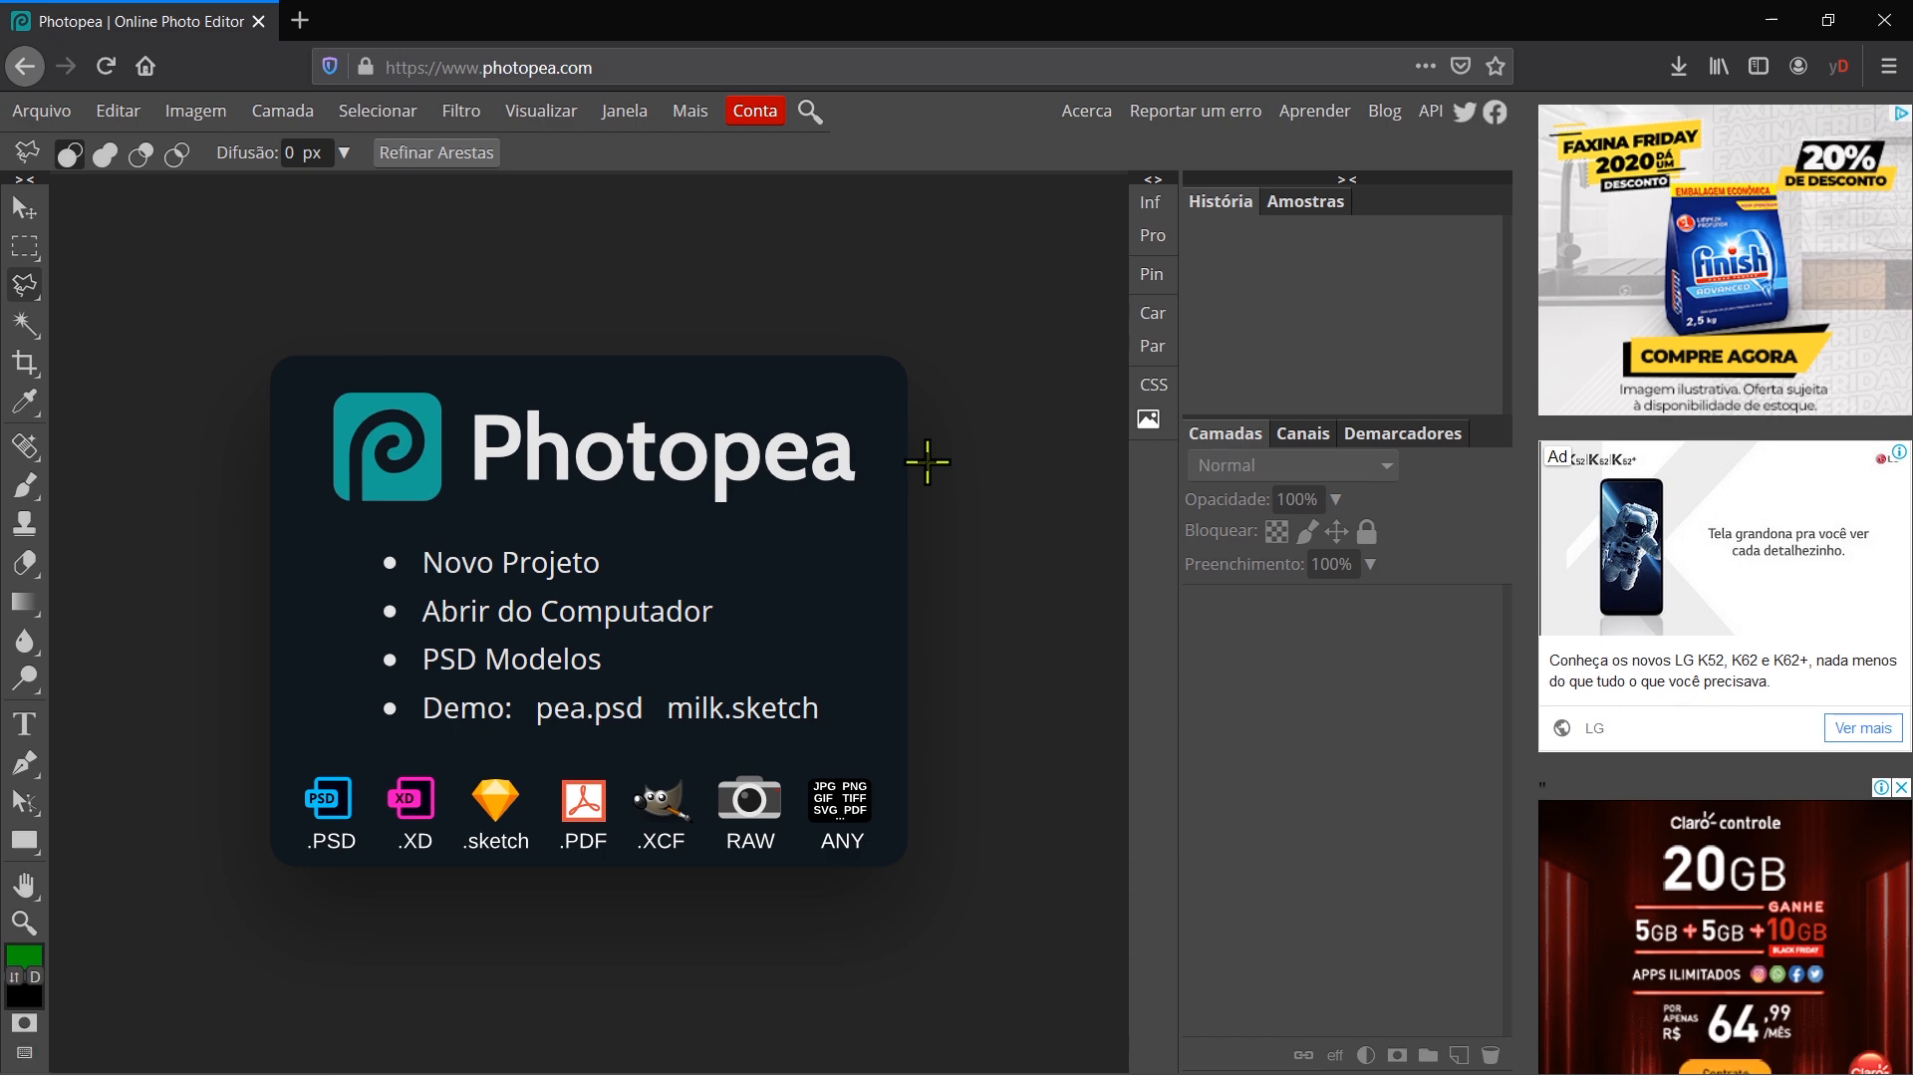
left_click(652, 616)
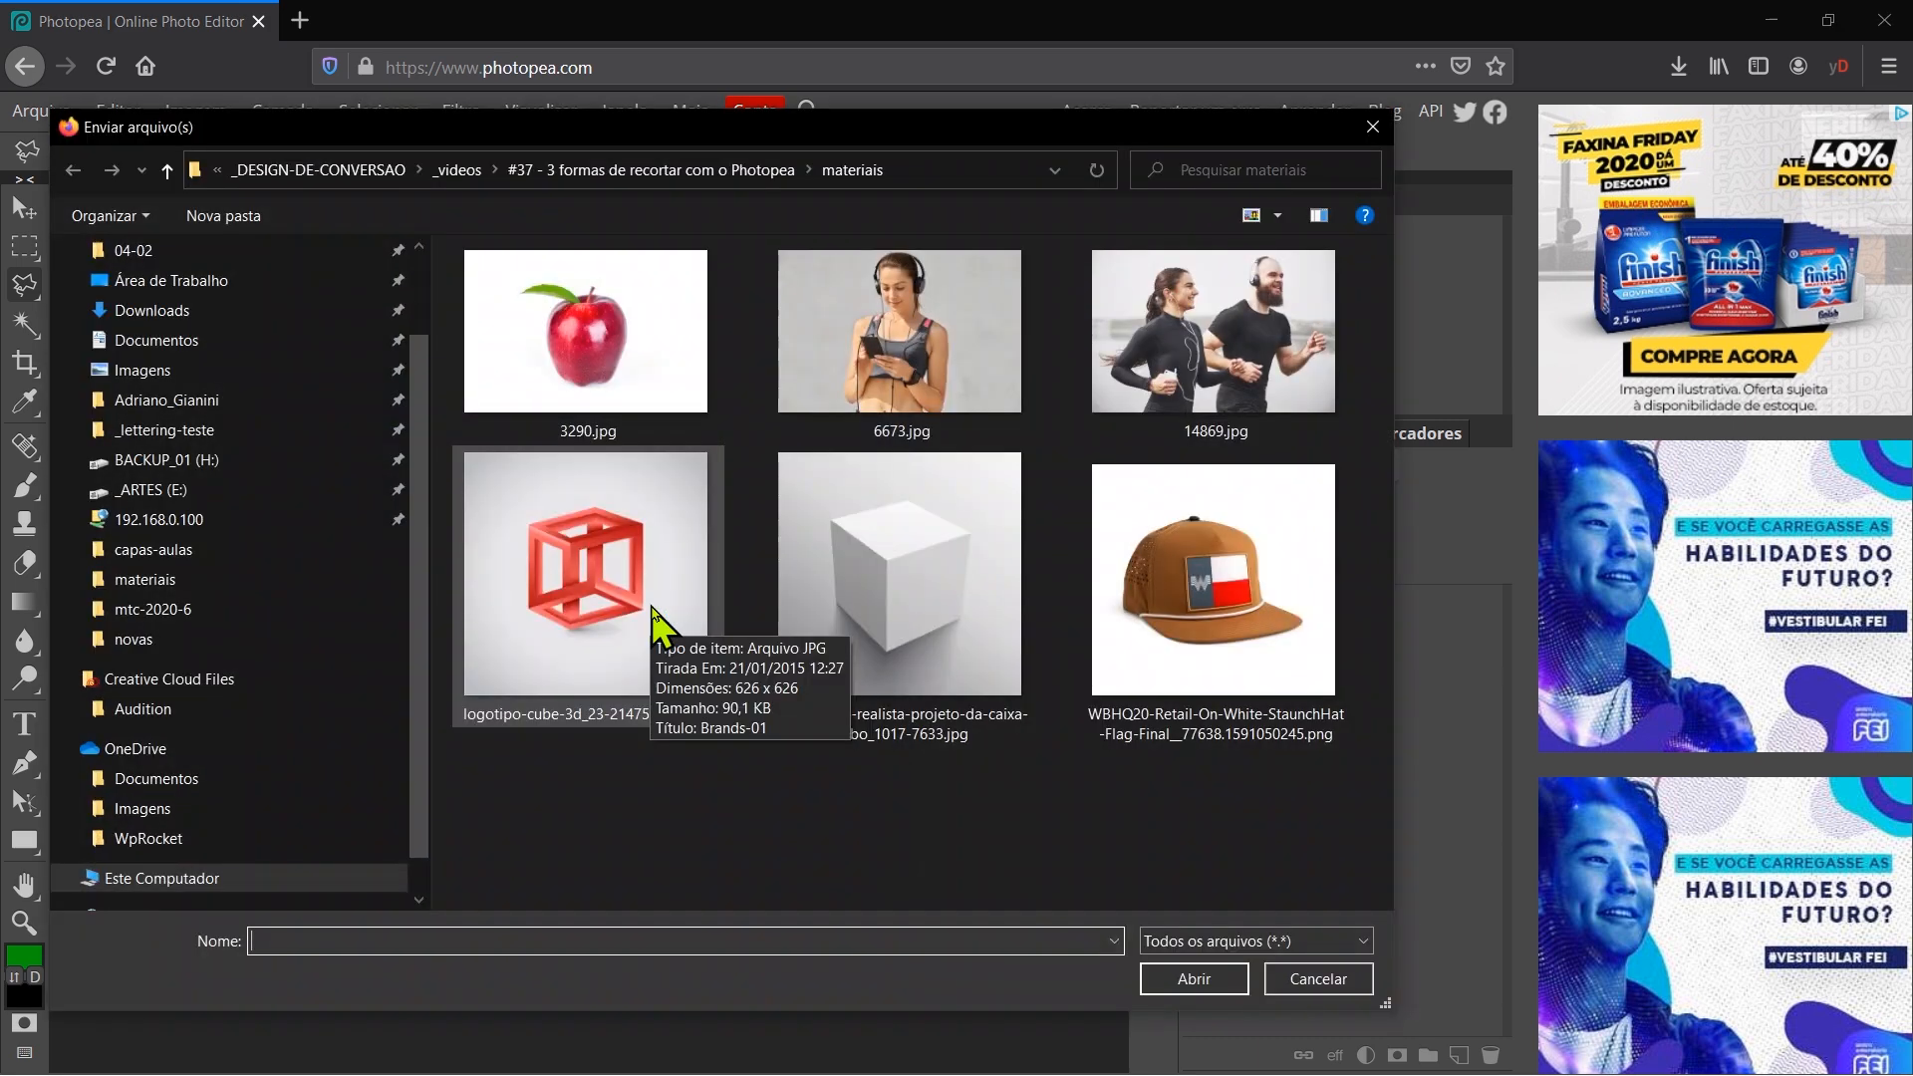
left_click(588, 343)
left_click(1199, 982)
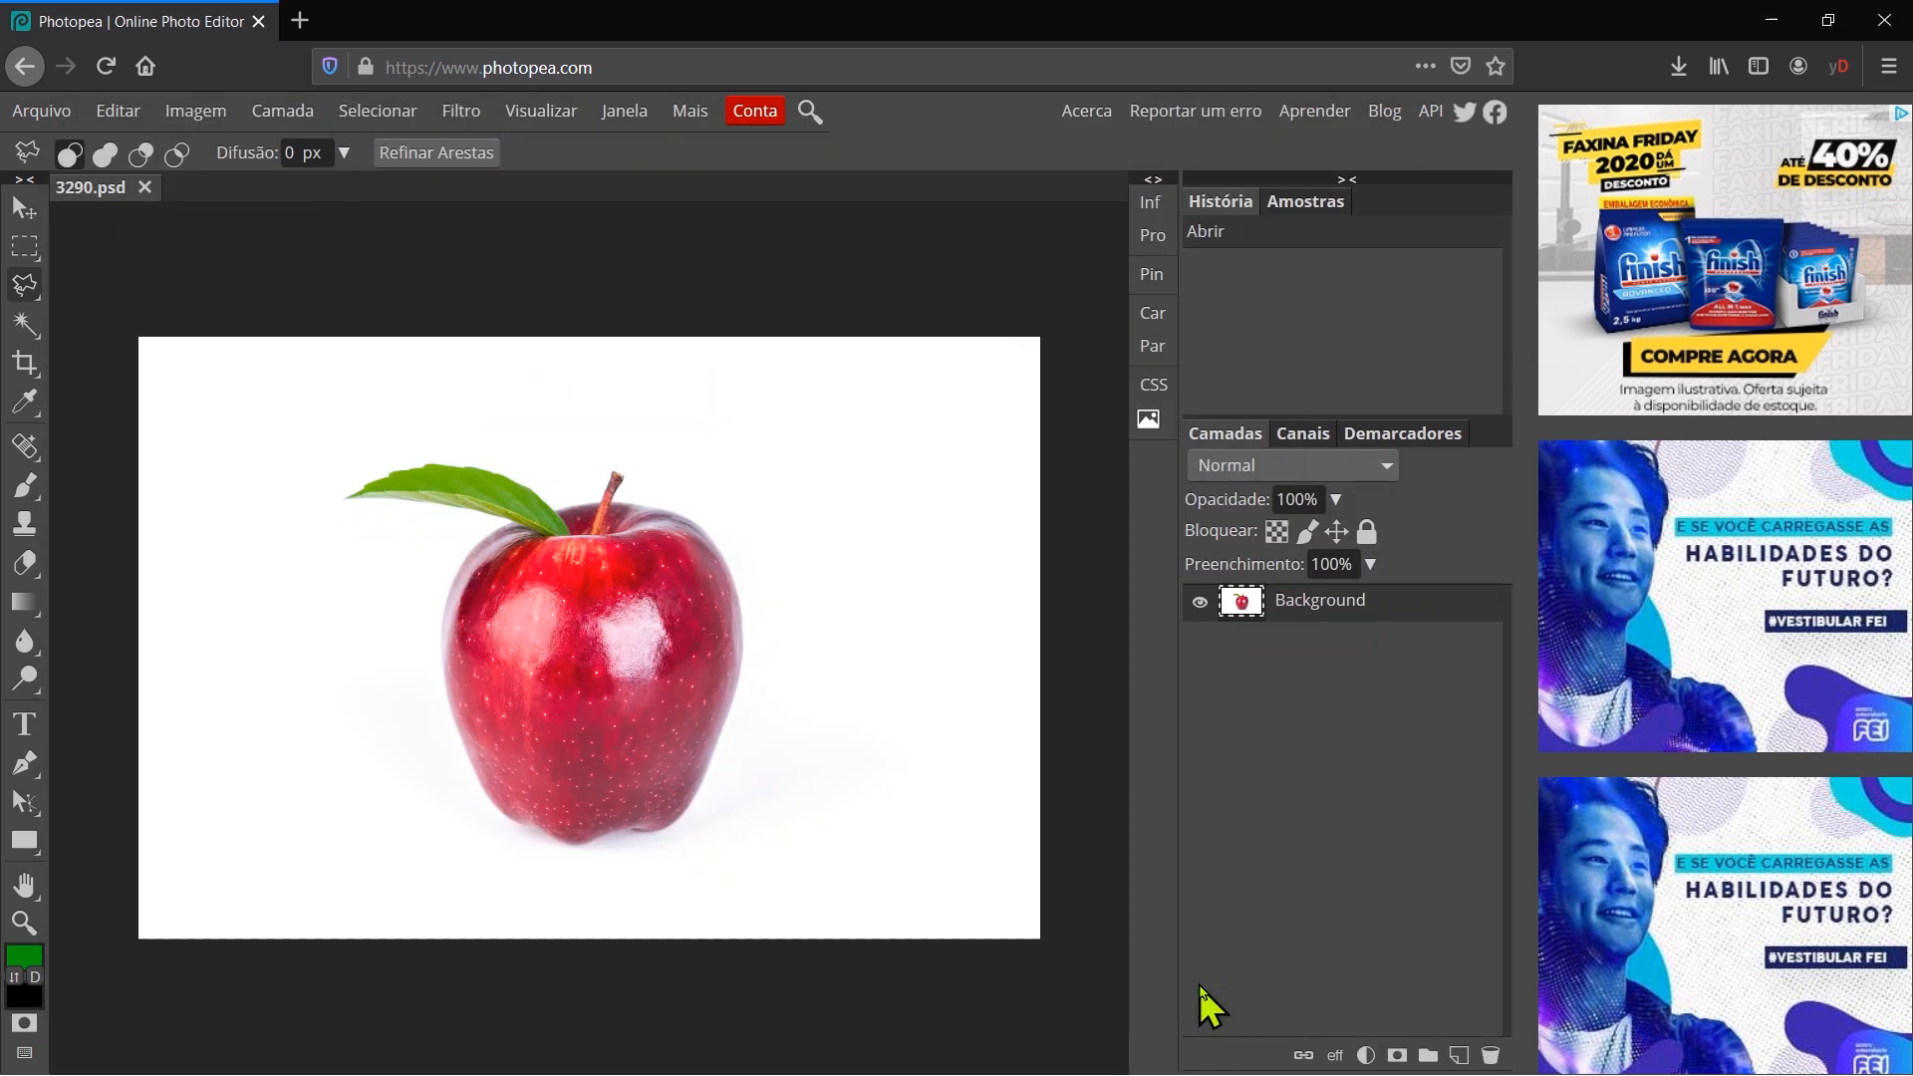
- Examine the apple at several magnifications, down to its surface detail and back out to the whole image
key("ctrl+plus")
key("ctrl+plus")
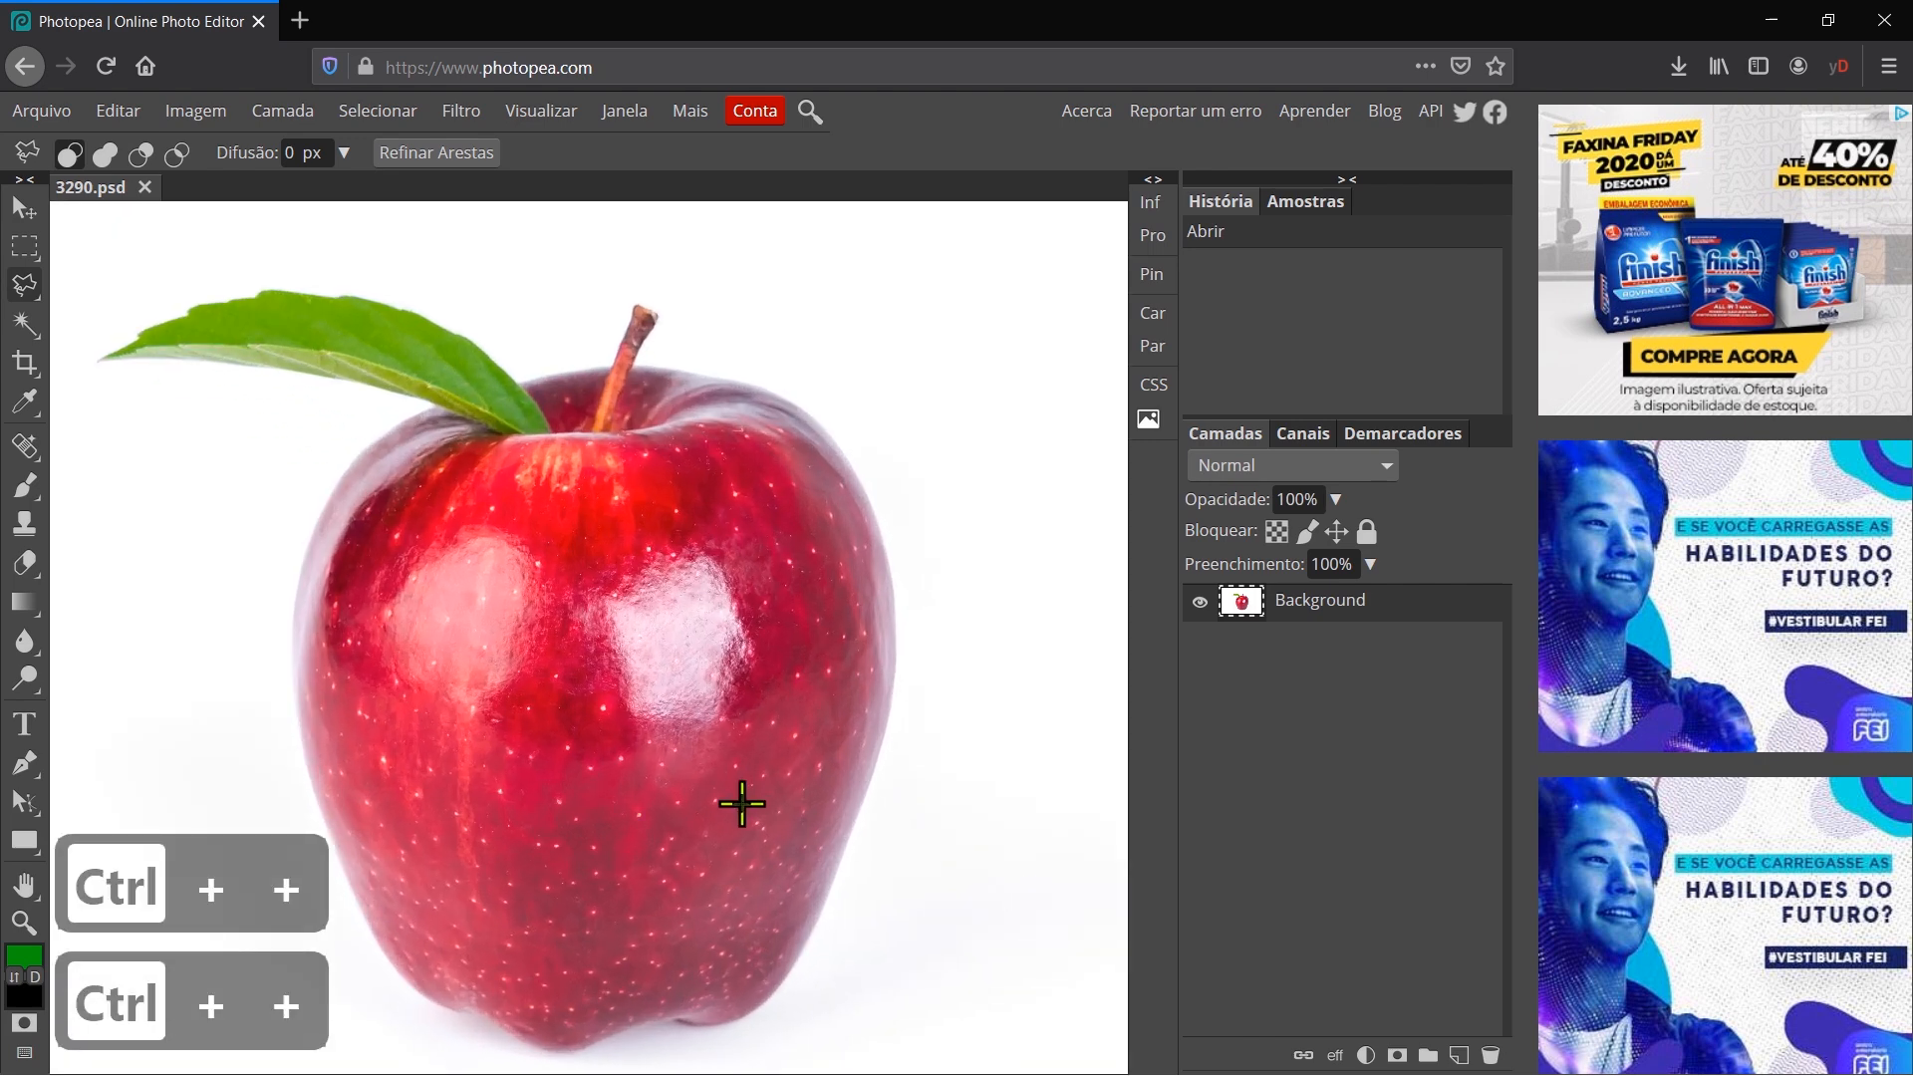
key("ctrl+plus")
key("ctrl+plus")
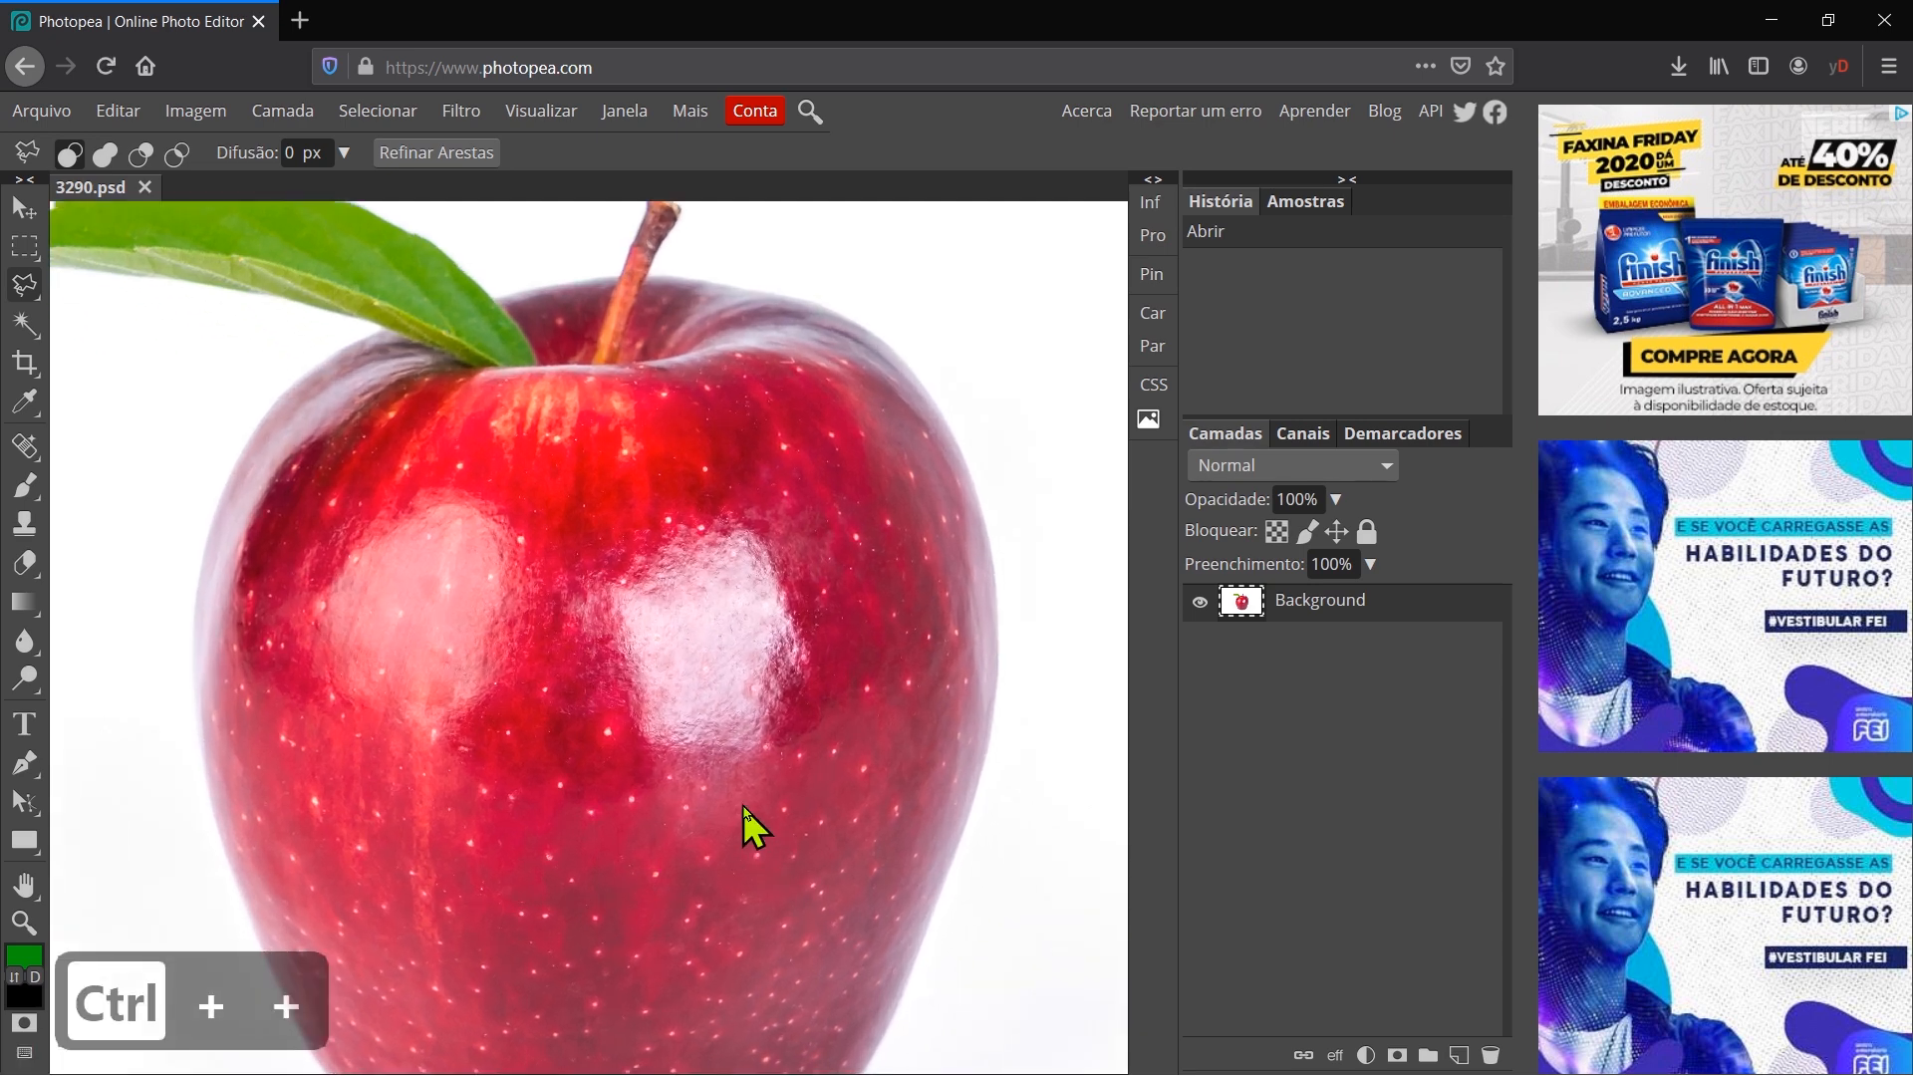
key("ctrl+minus")
key("ctrl+minus")
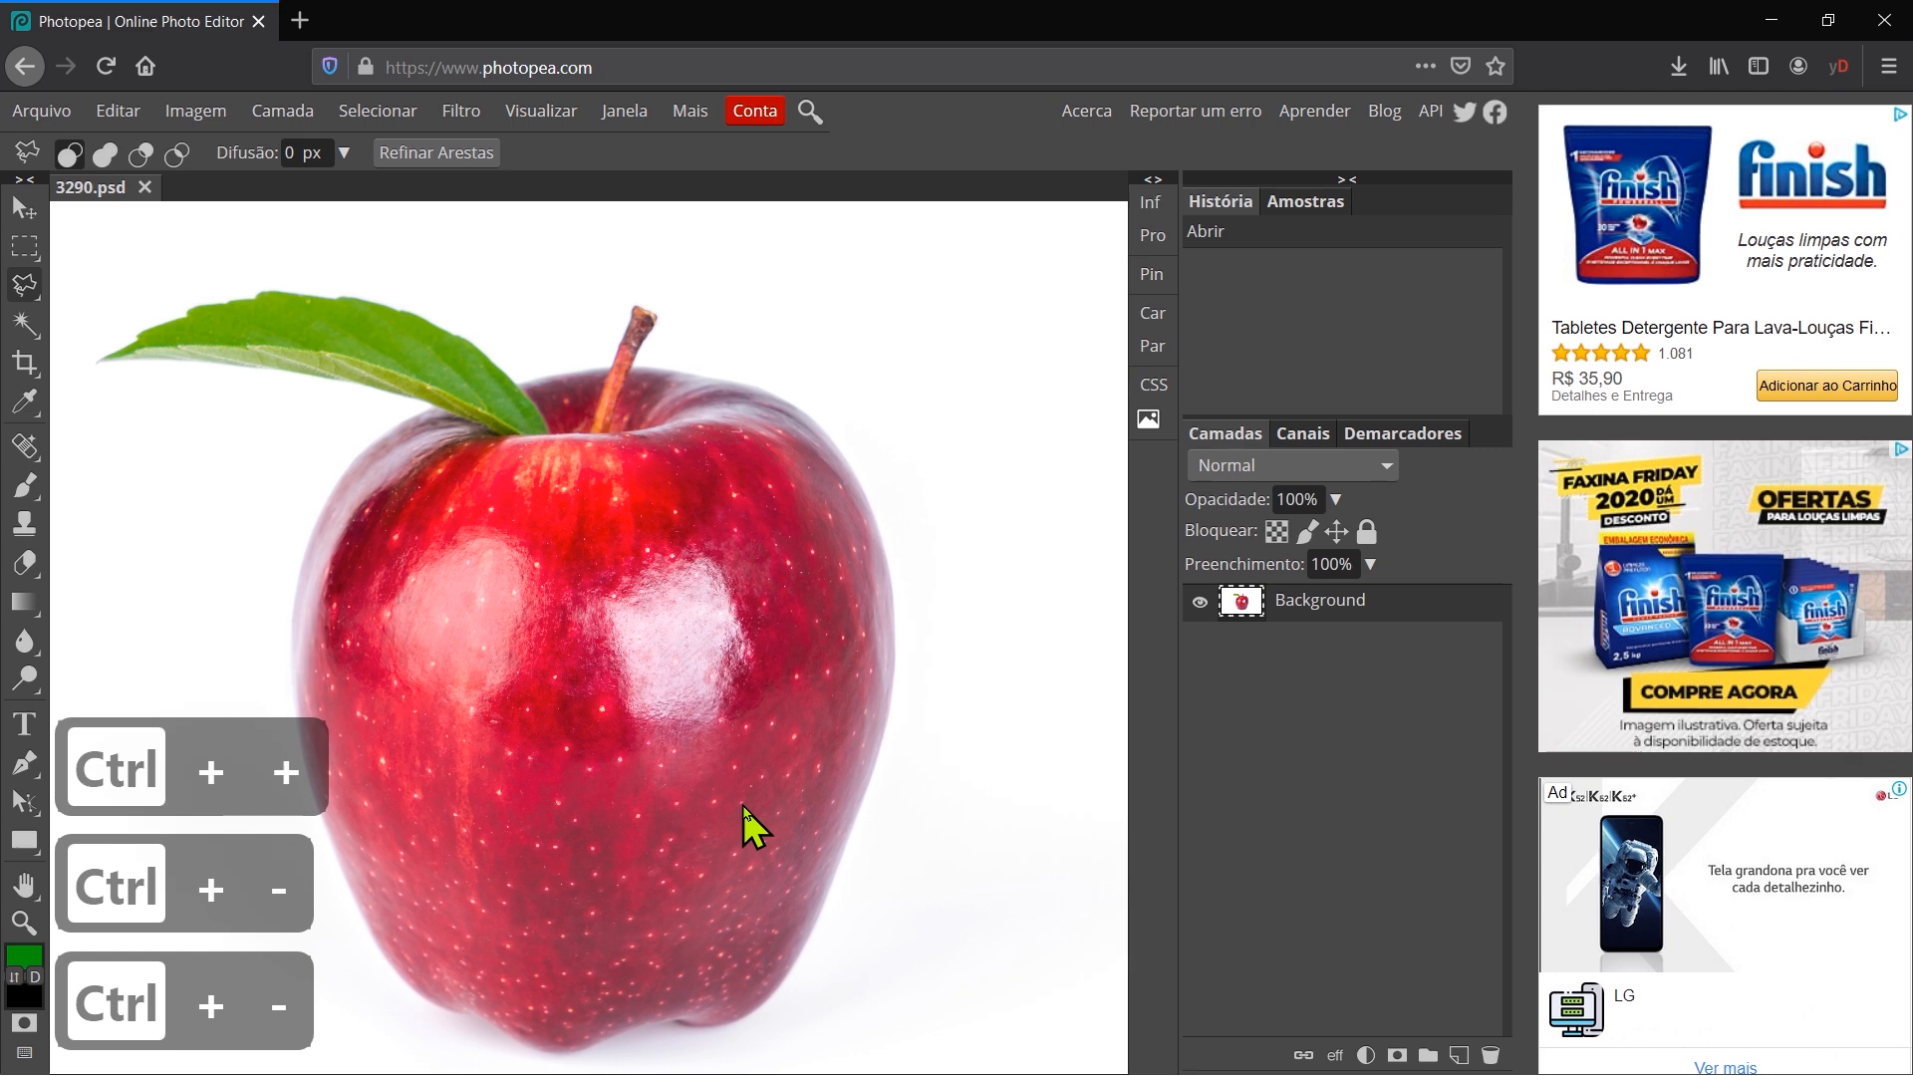
key("z")
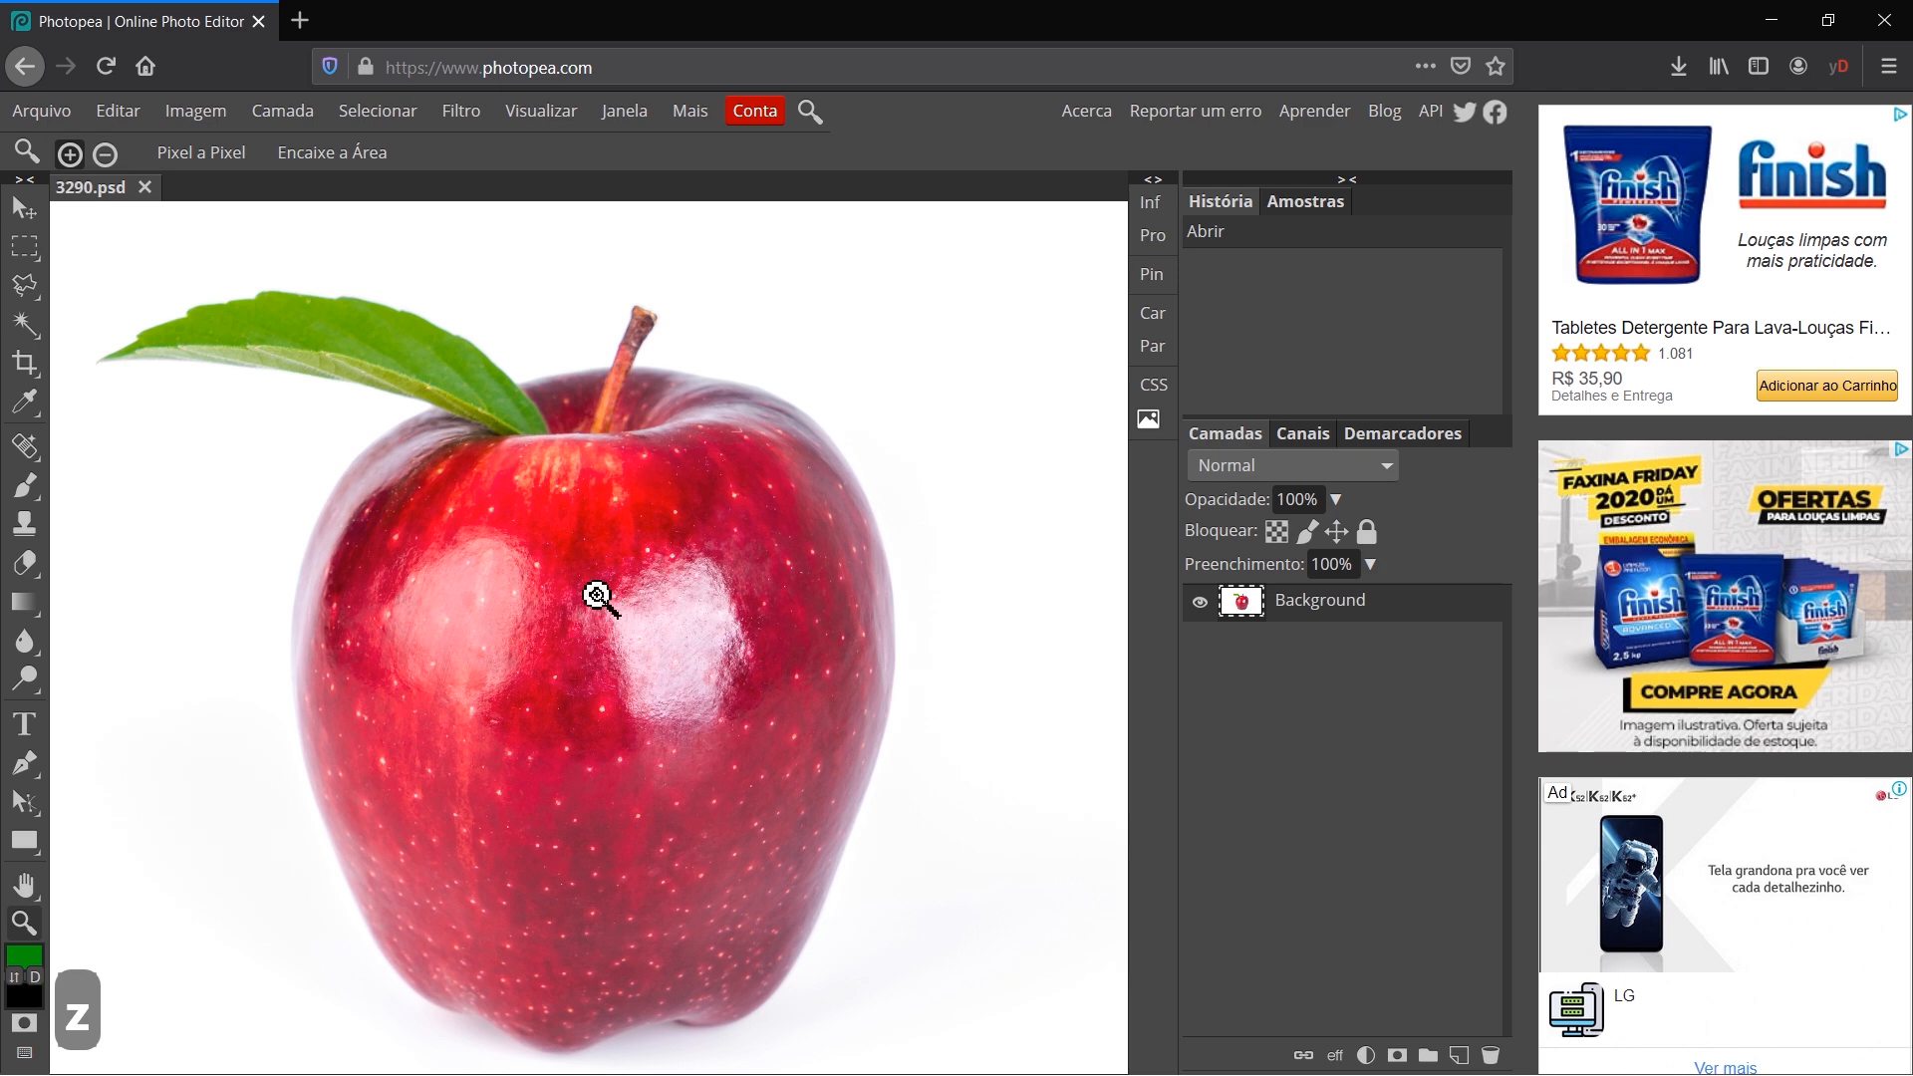
scroll(597, 595, "up", 8)
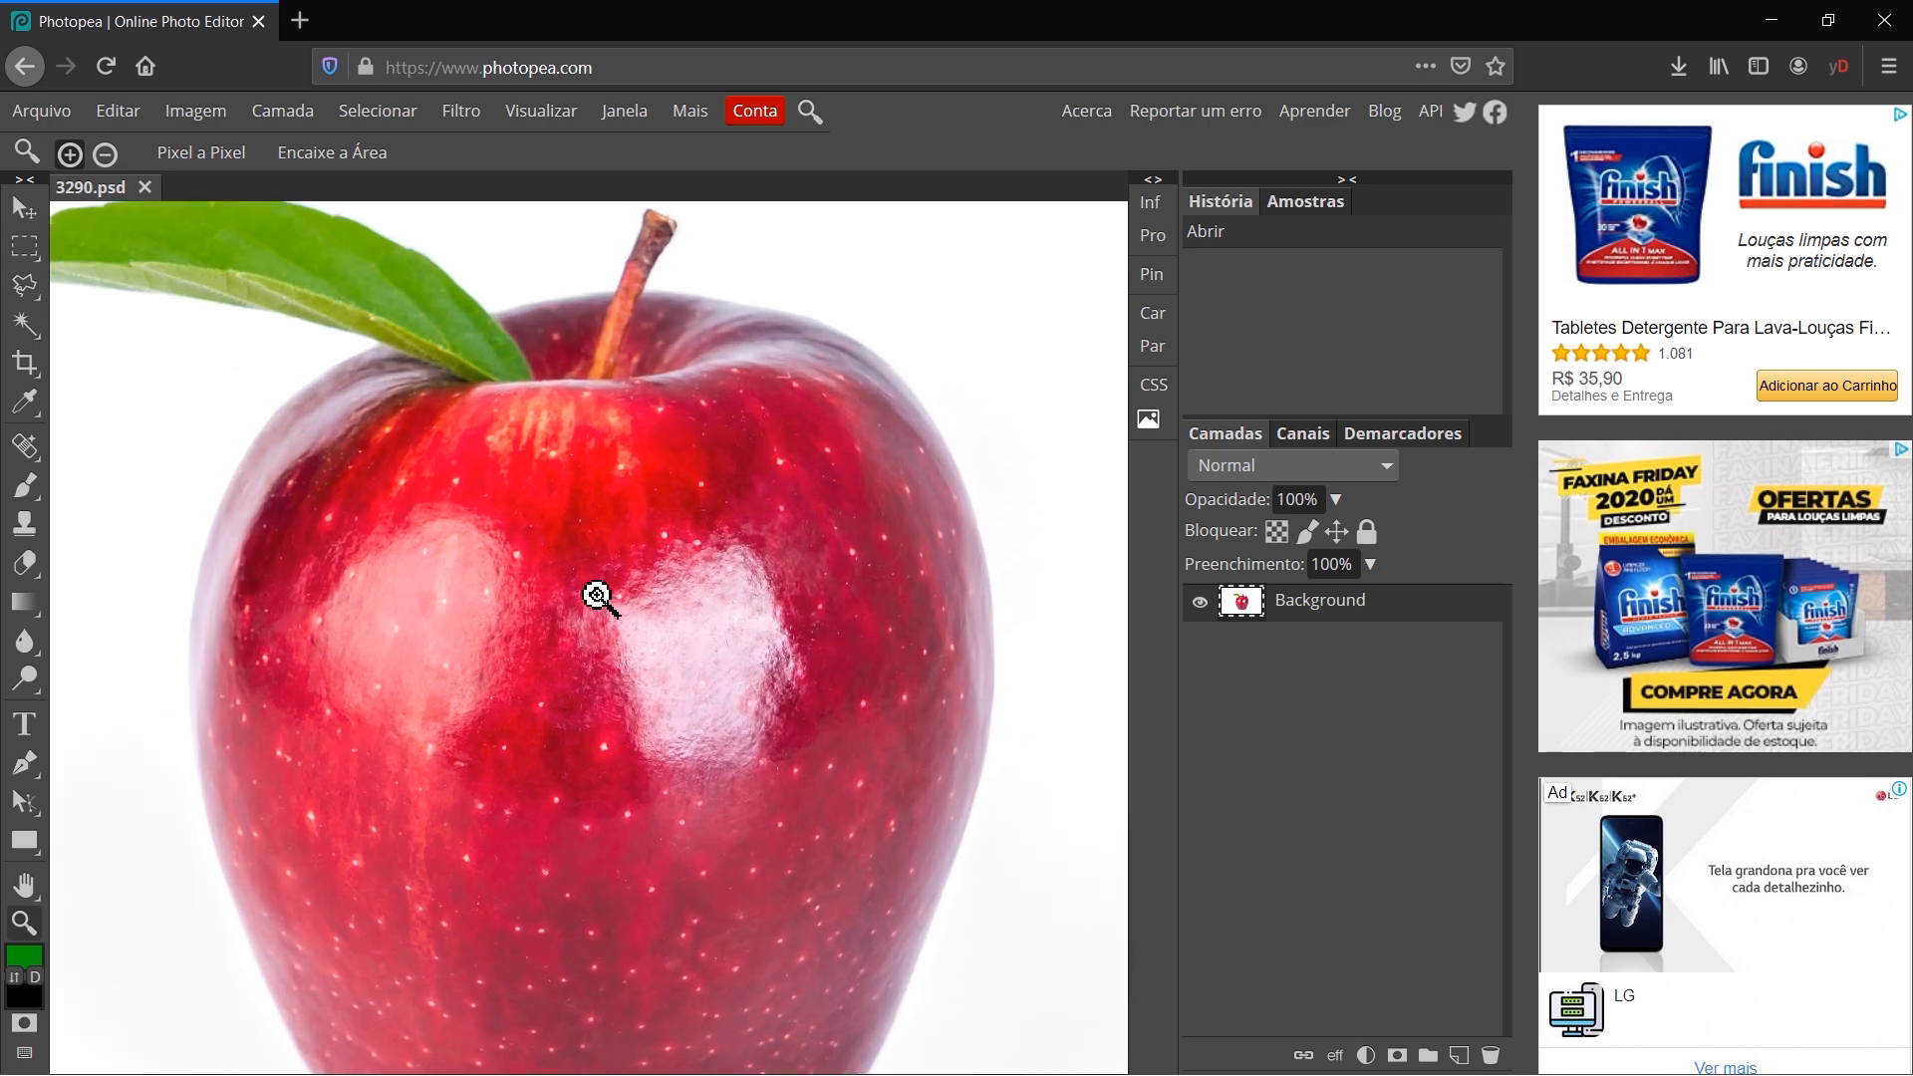
scroll(218, 297, "up", 5)
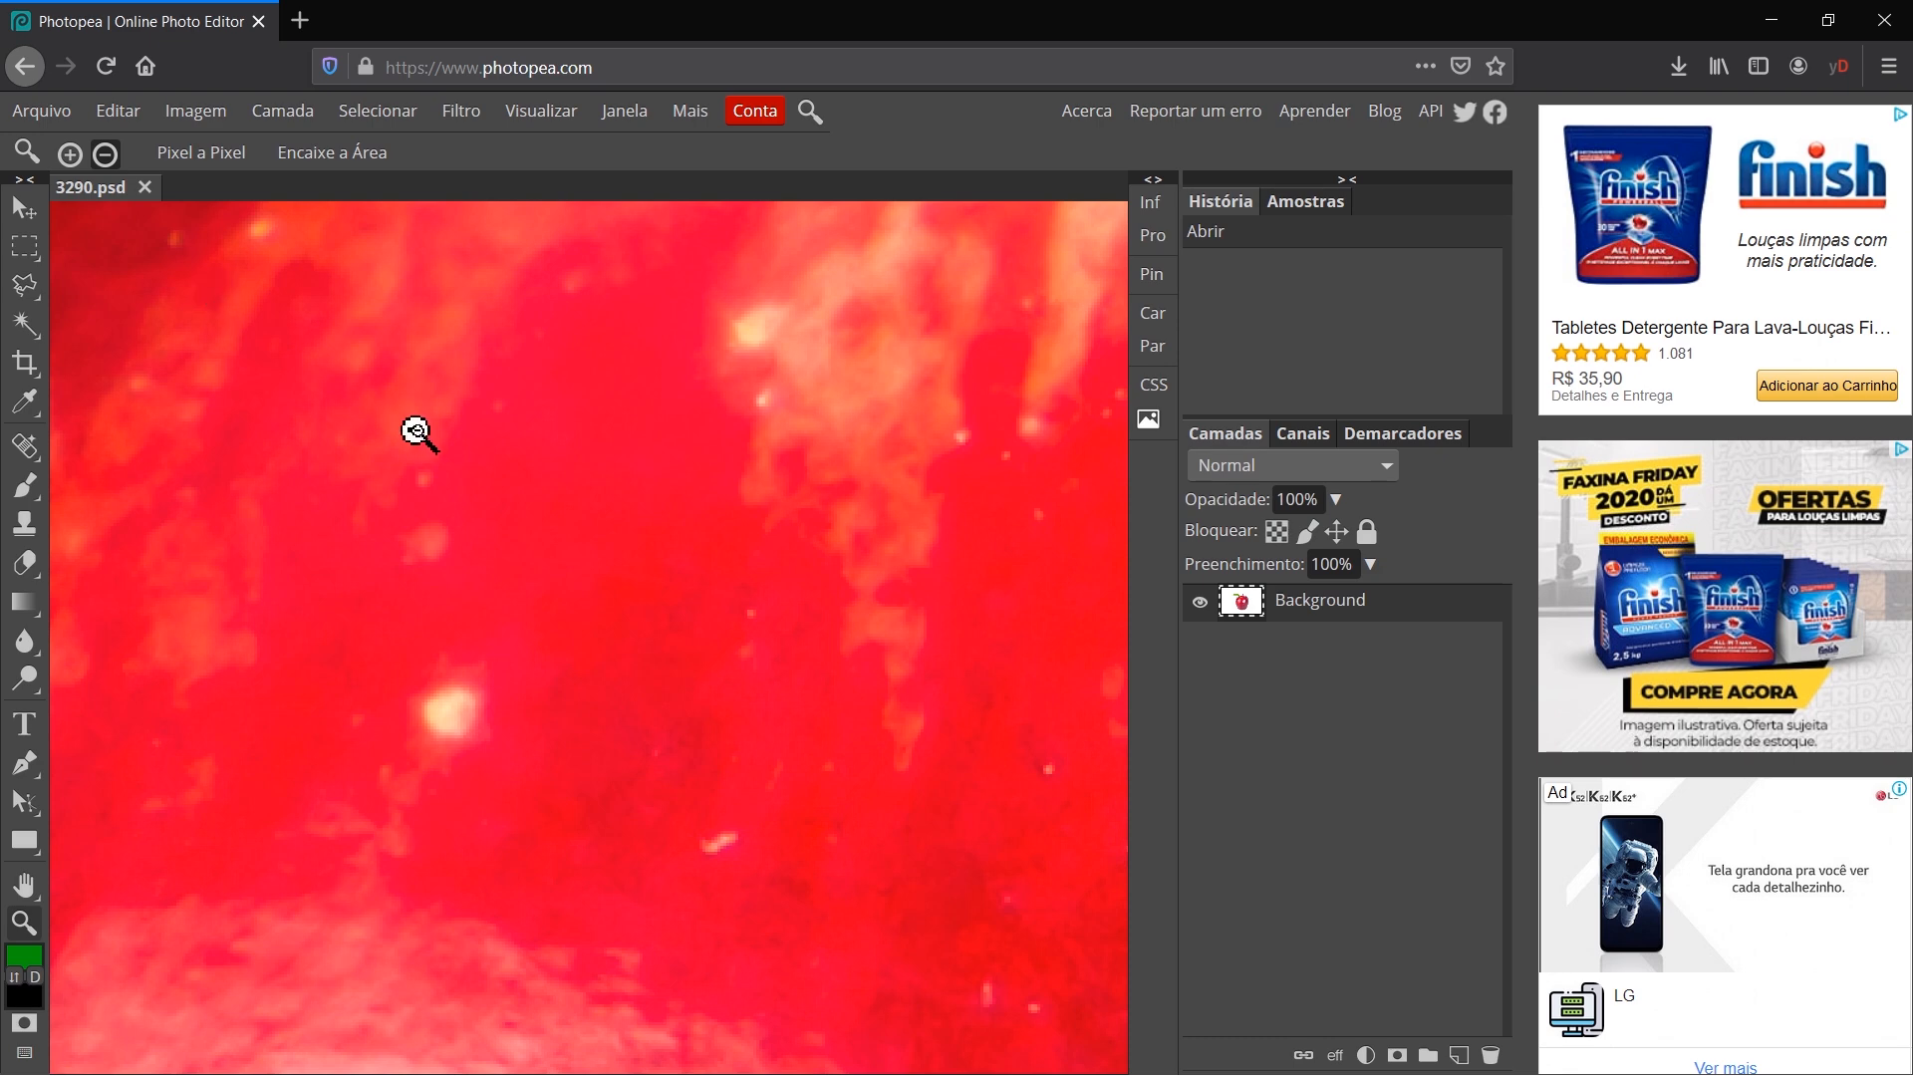
scroll(615, 529, "down", 5)
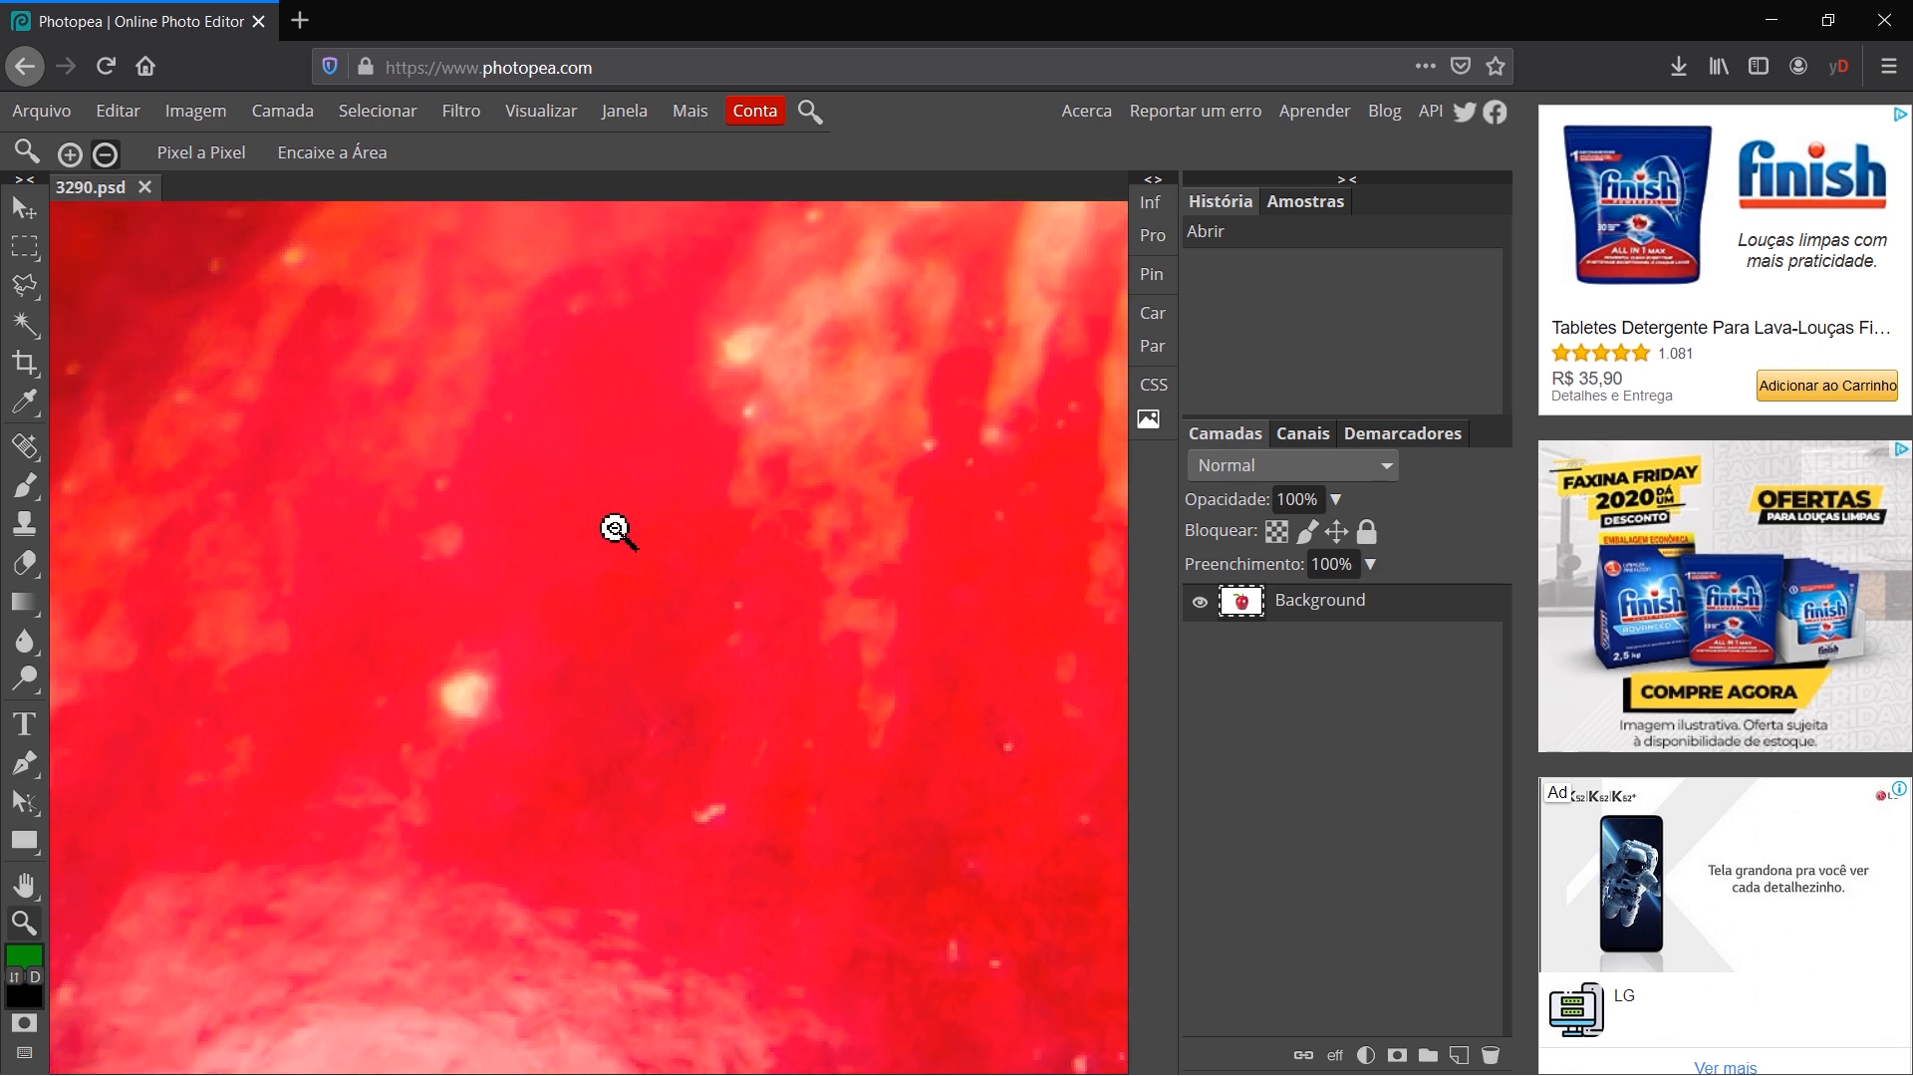
scroll(615, 529, "down", 5)
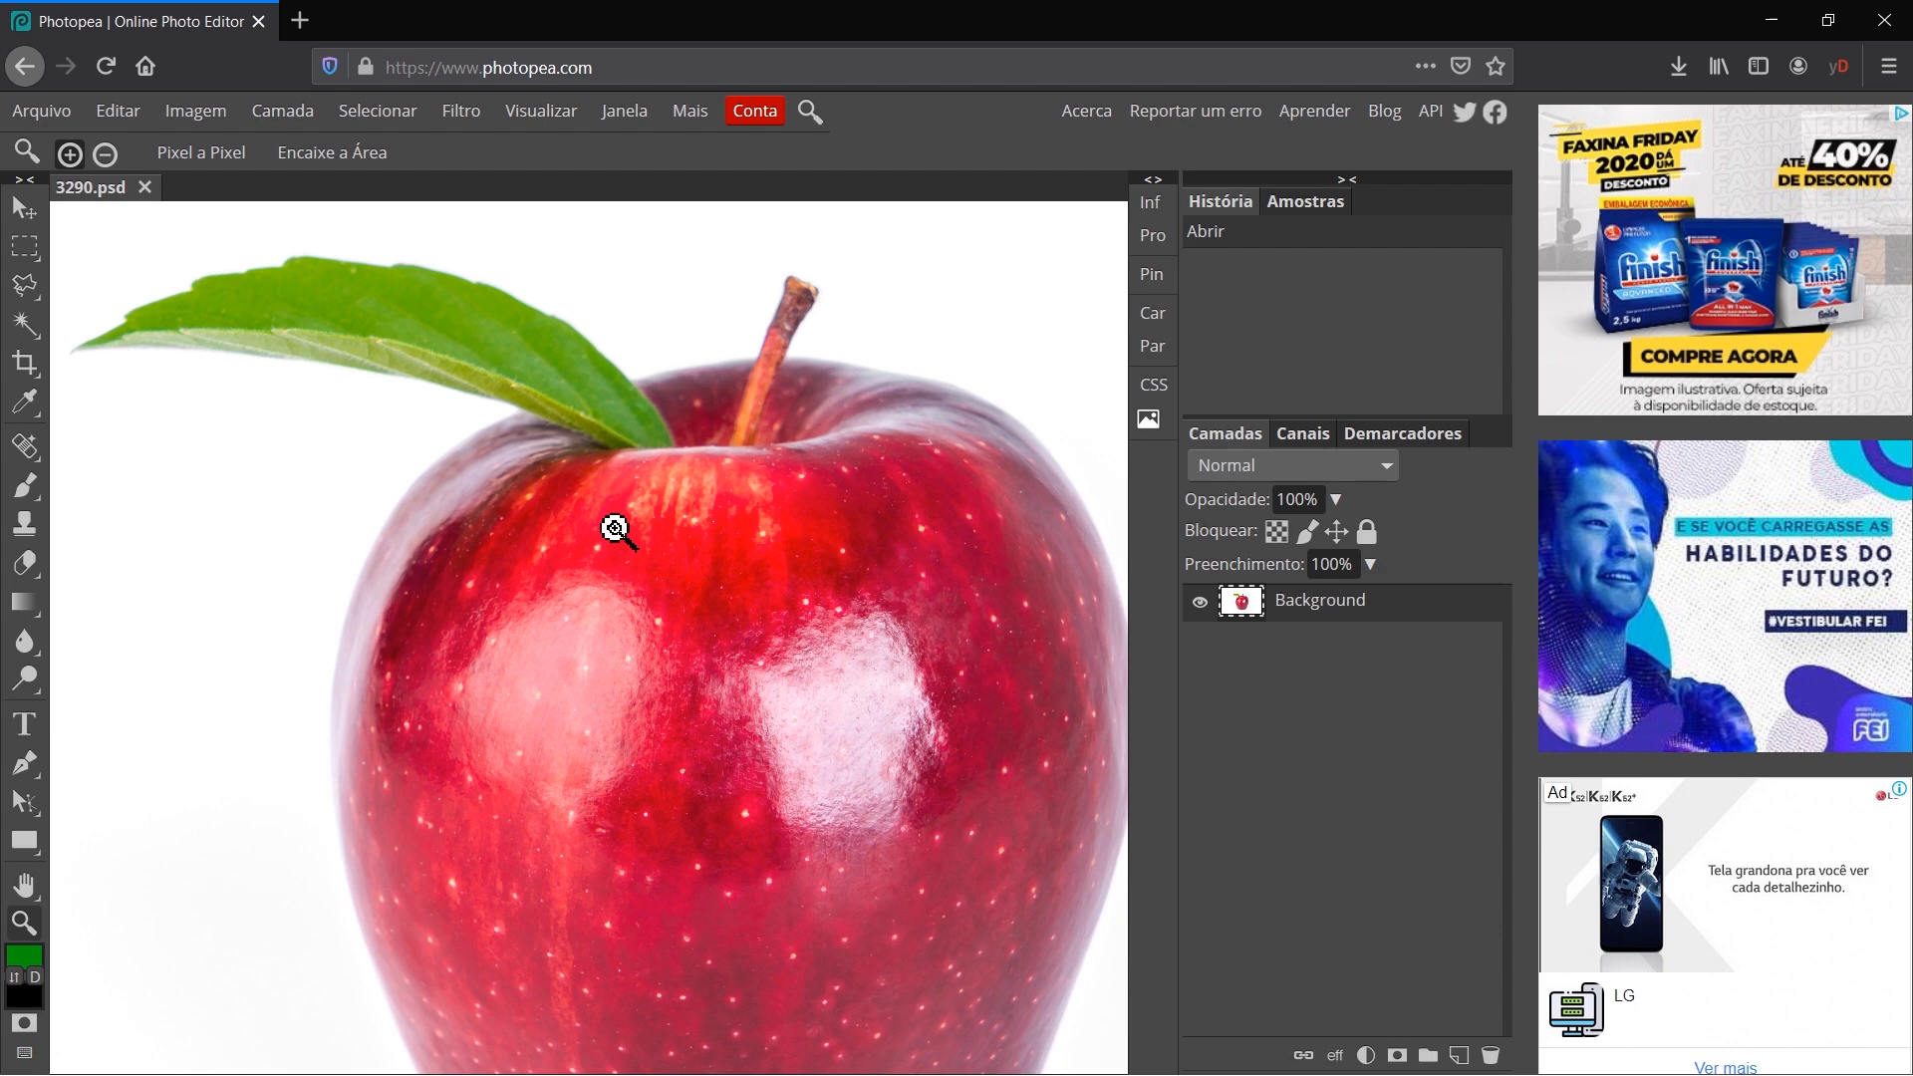
mouse_move(654, 512)
left_mouse_down()
mouse_move(611, 565)
mouse_move(765, 513)
mouse_move(445, 530)
mouse_move(542, 461)
mouse_move(777, 495)
mouse_move(671, 495)
left_mouse_up()
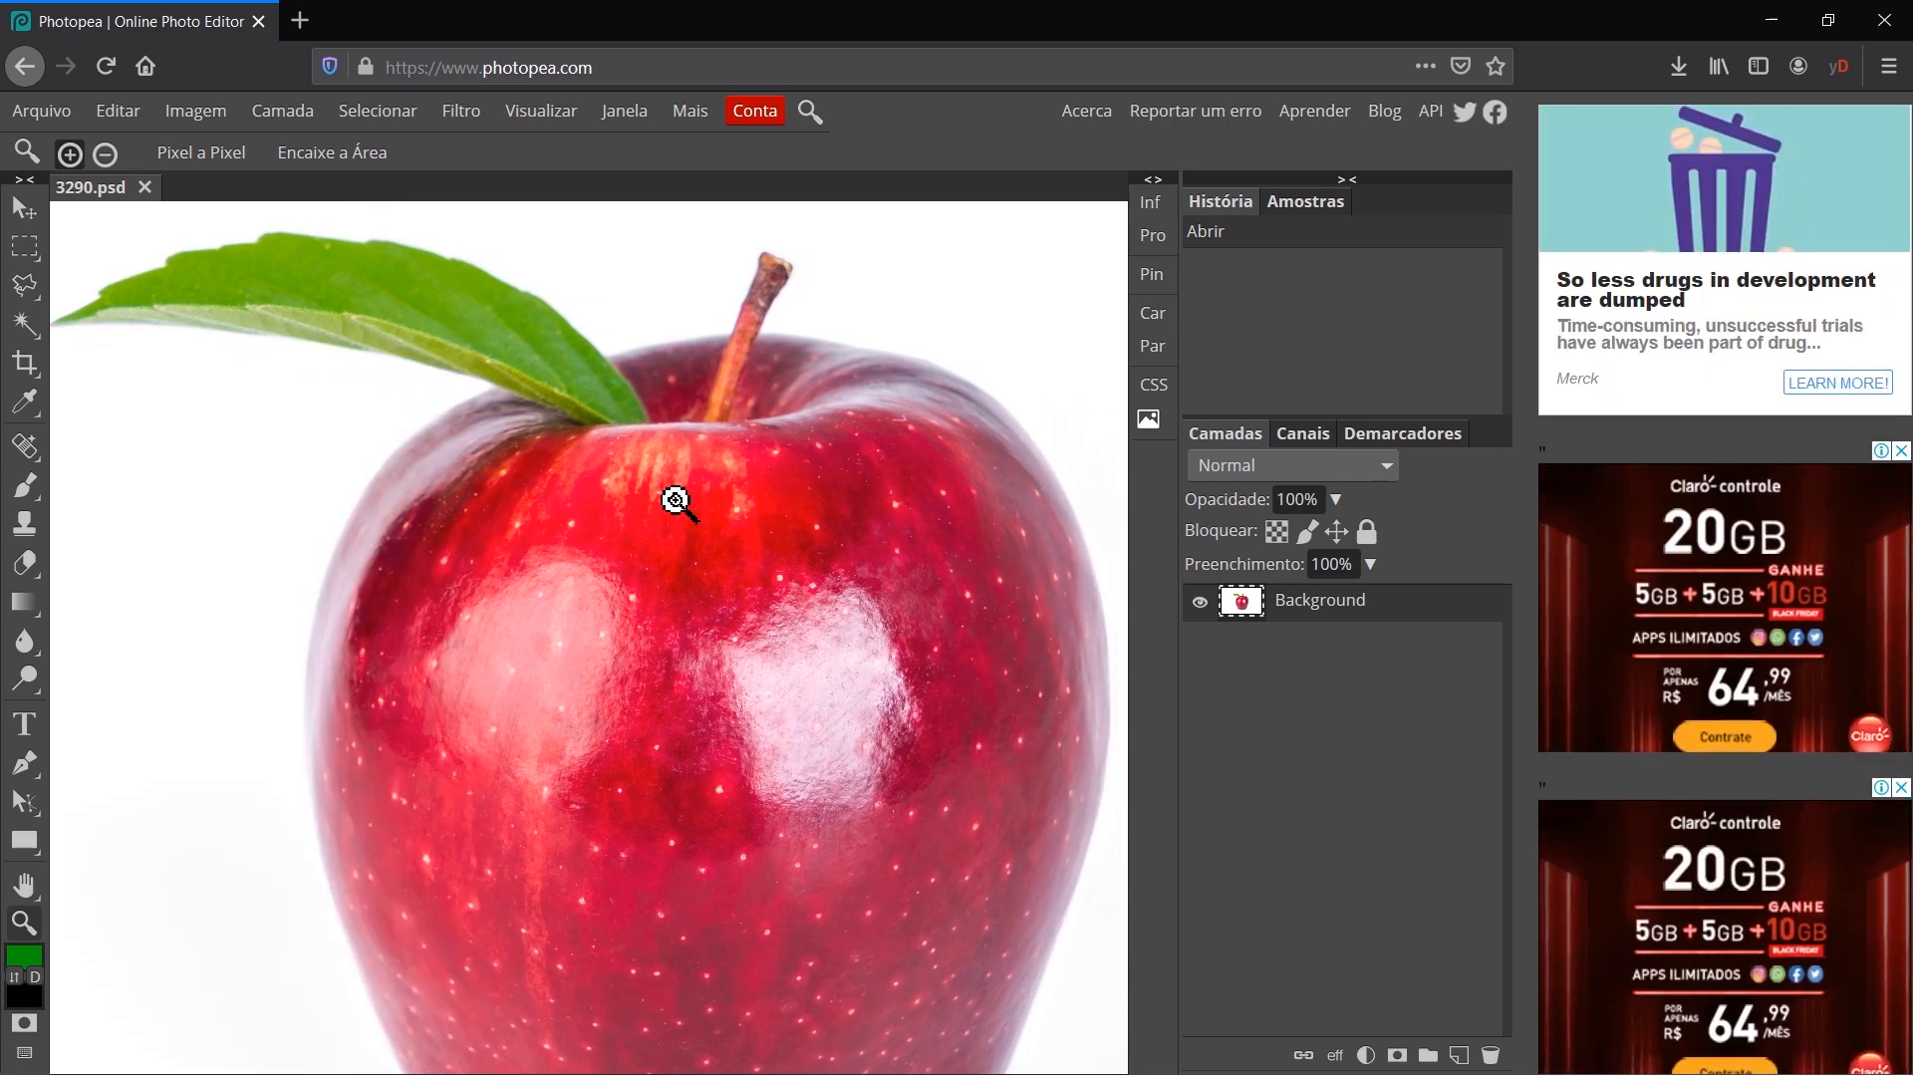
key("ctrl+0")
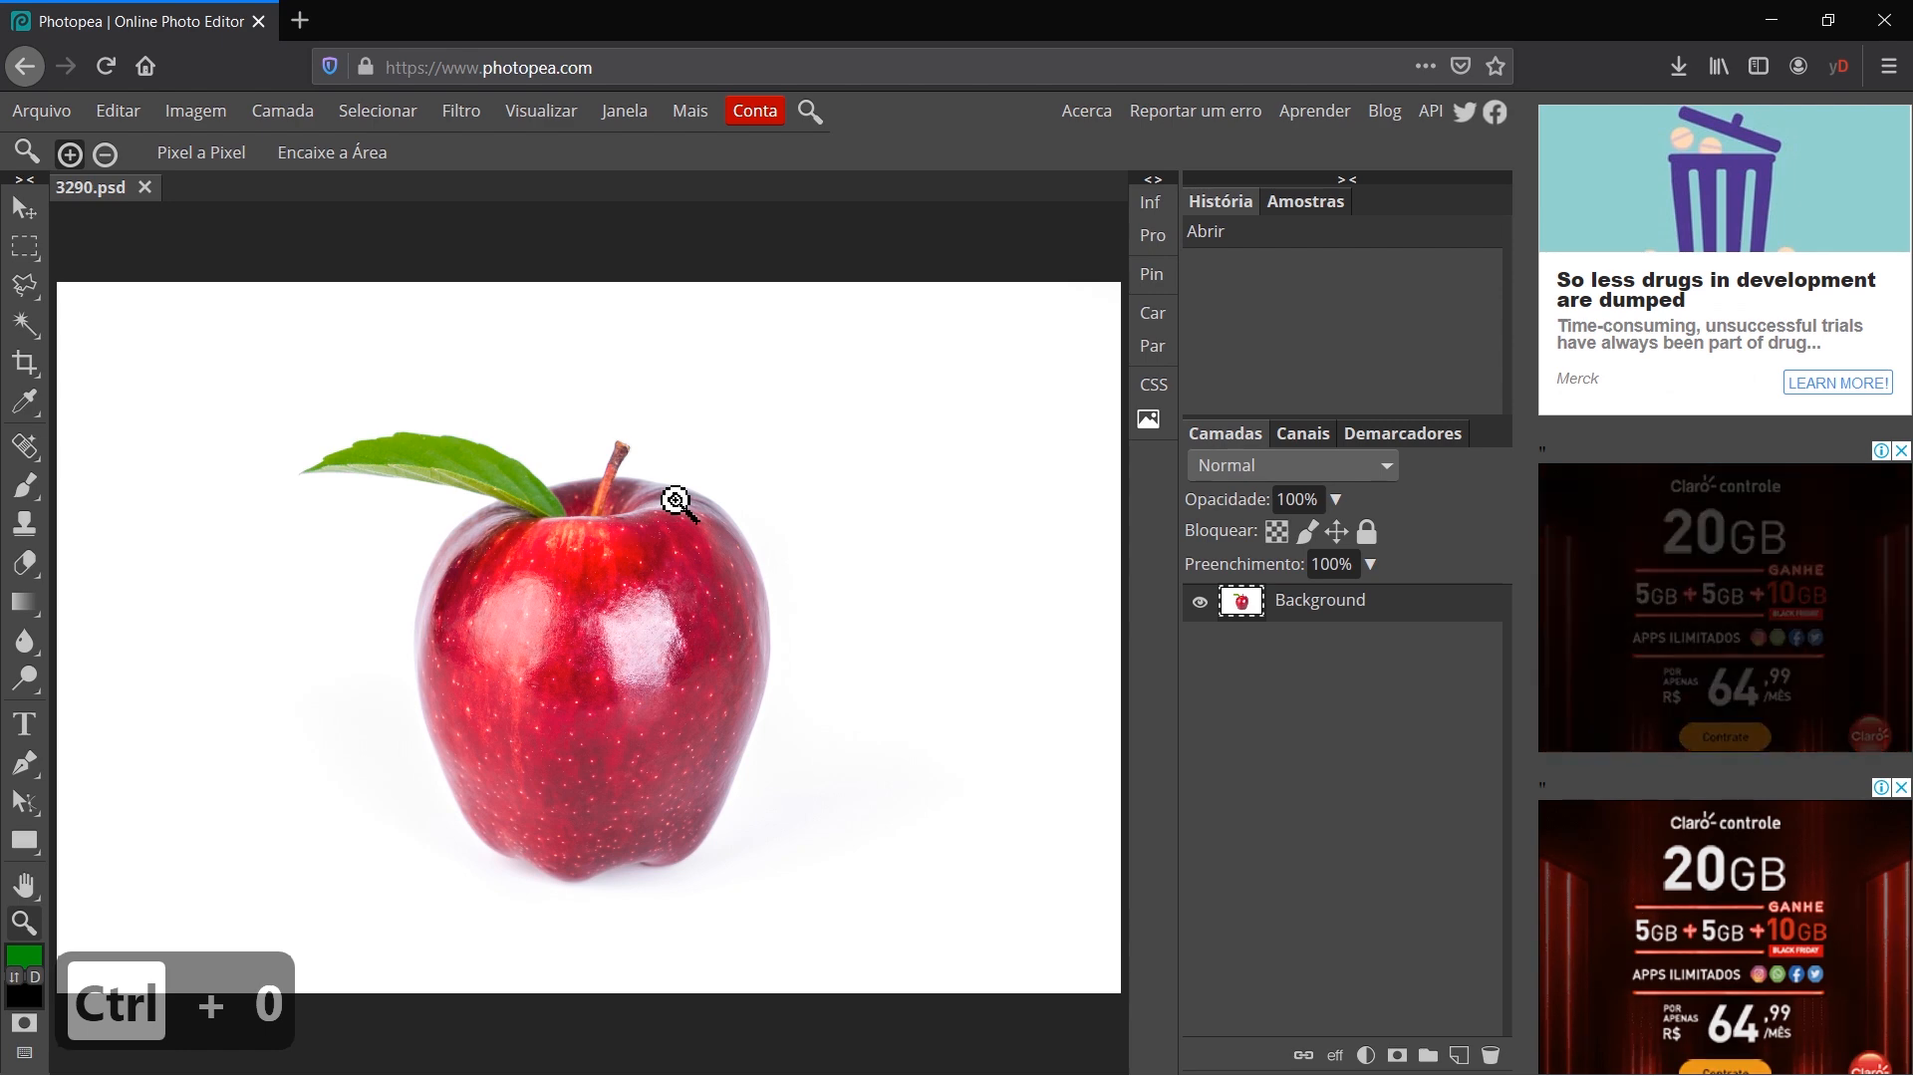
- Try the Magic Wand on the white background around the apple, check the selection along its lower edge, and deselect
left_click(24, 325)
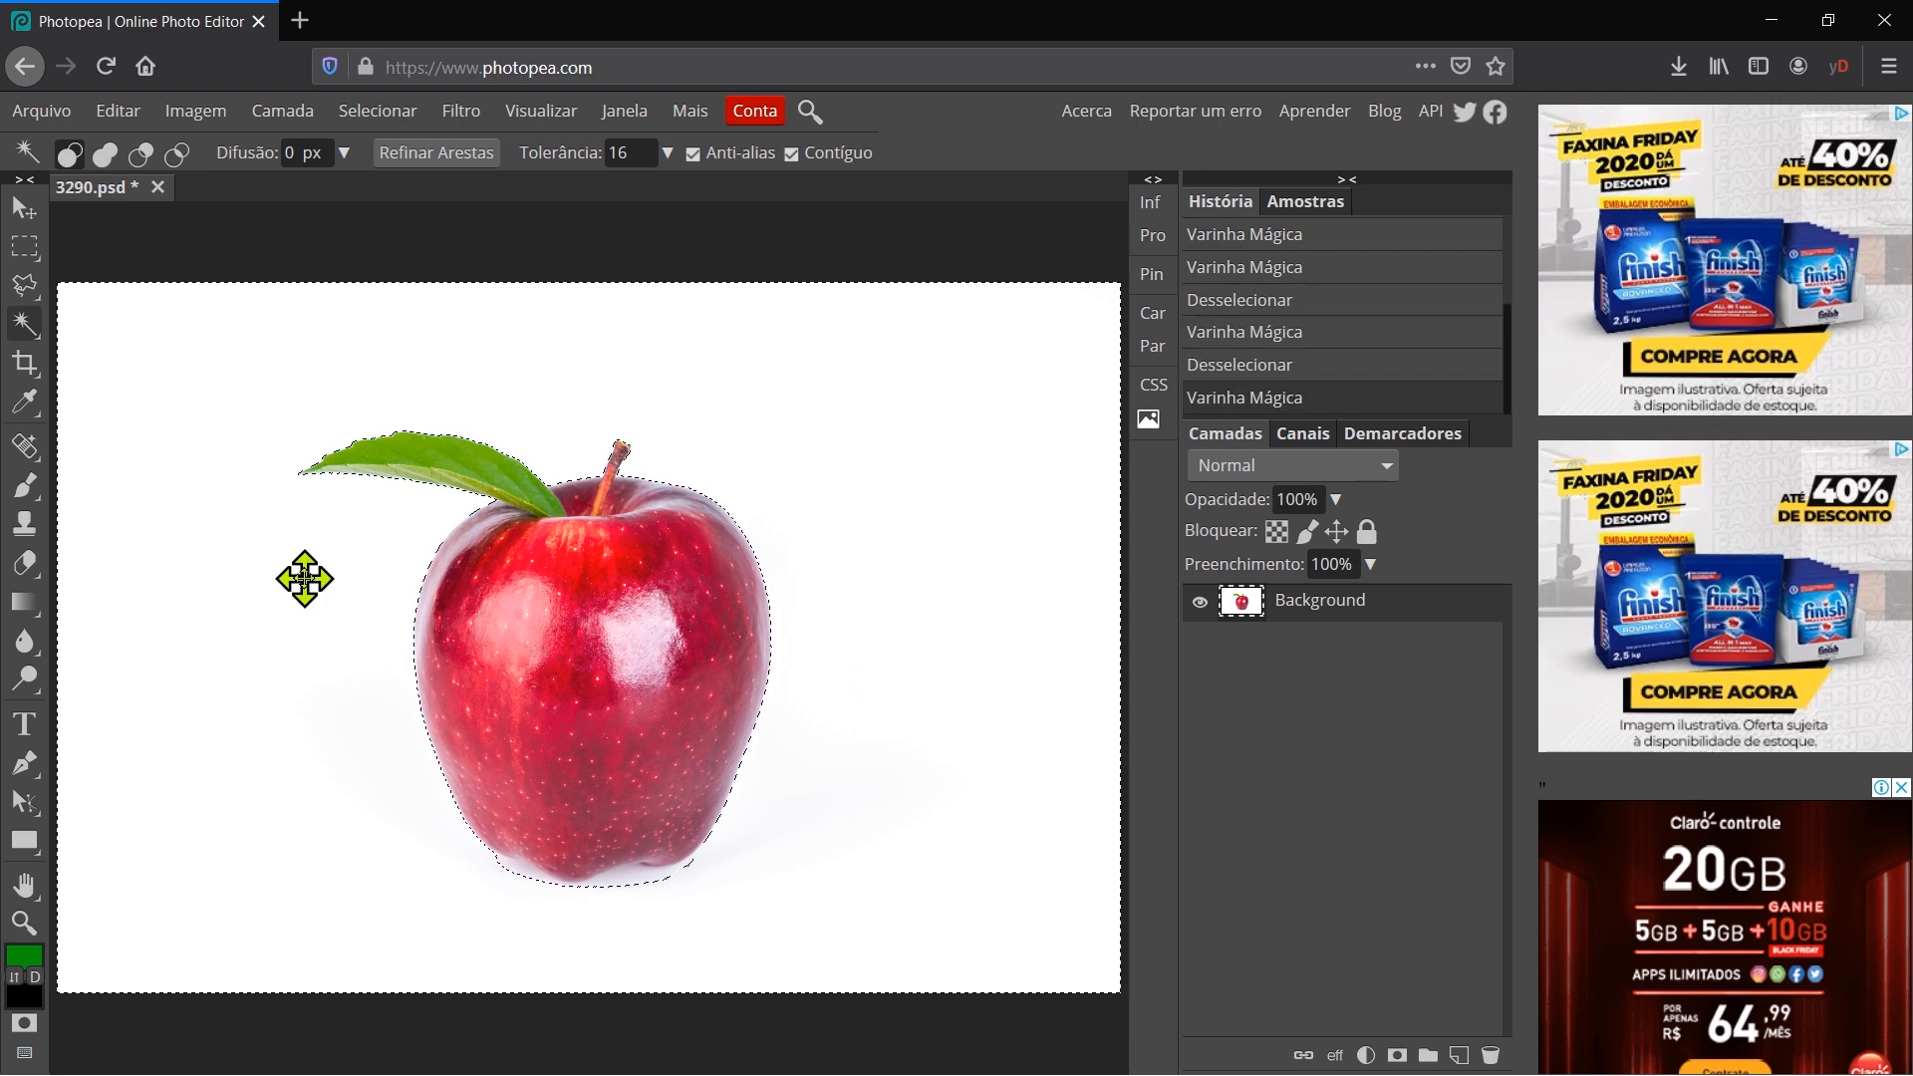
key("ctrl+plus")
key("ctrl+plus")
key("ctrl+plus")
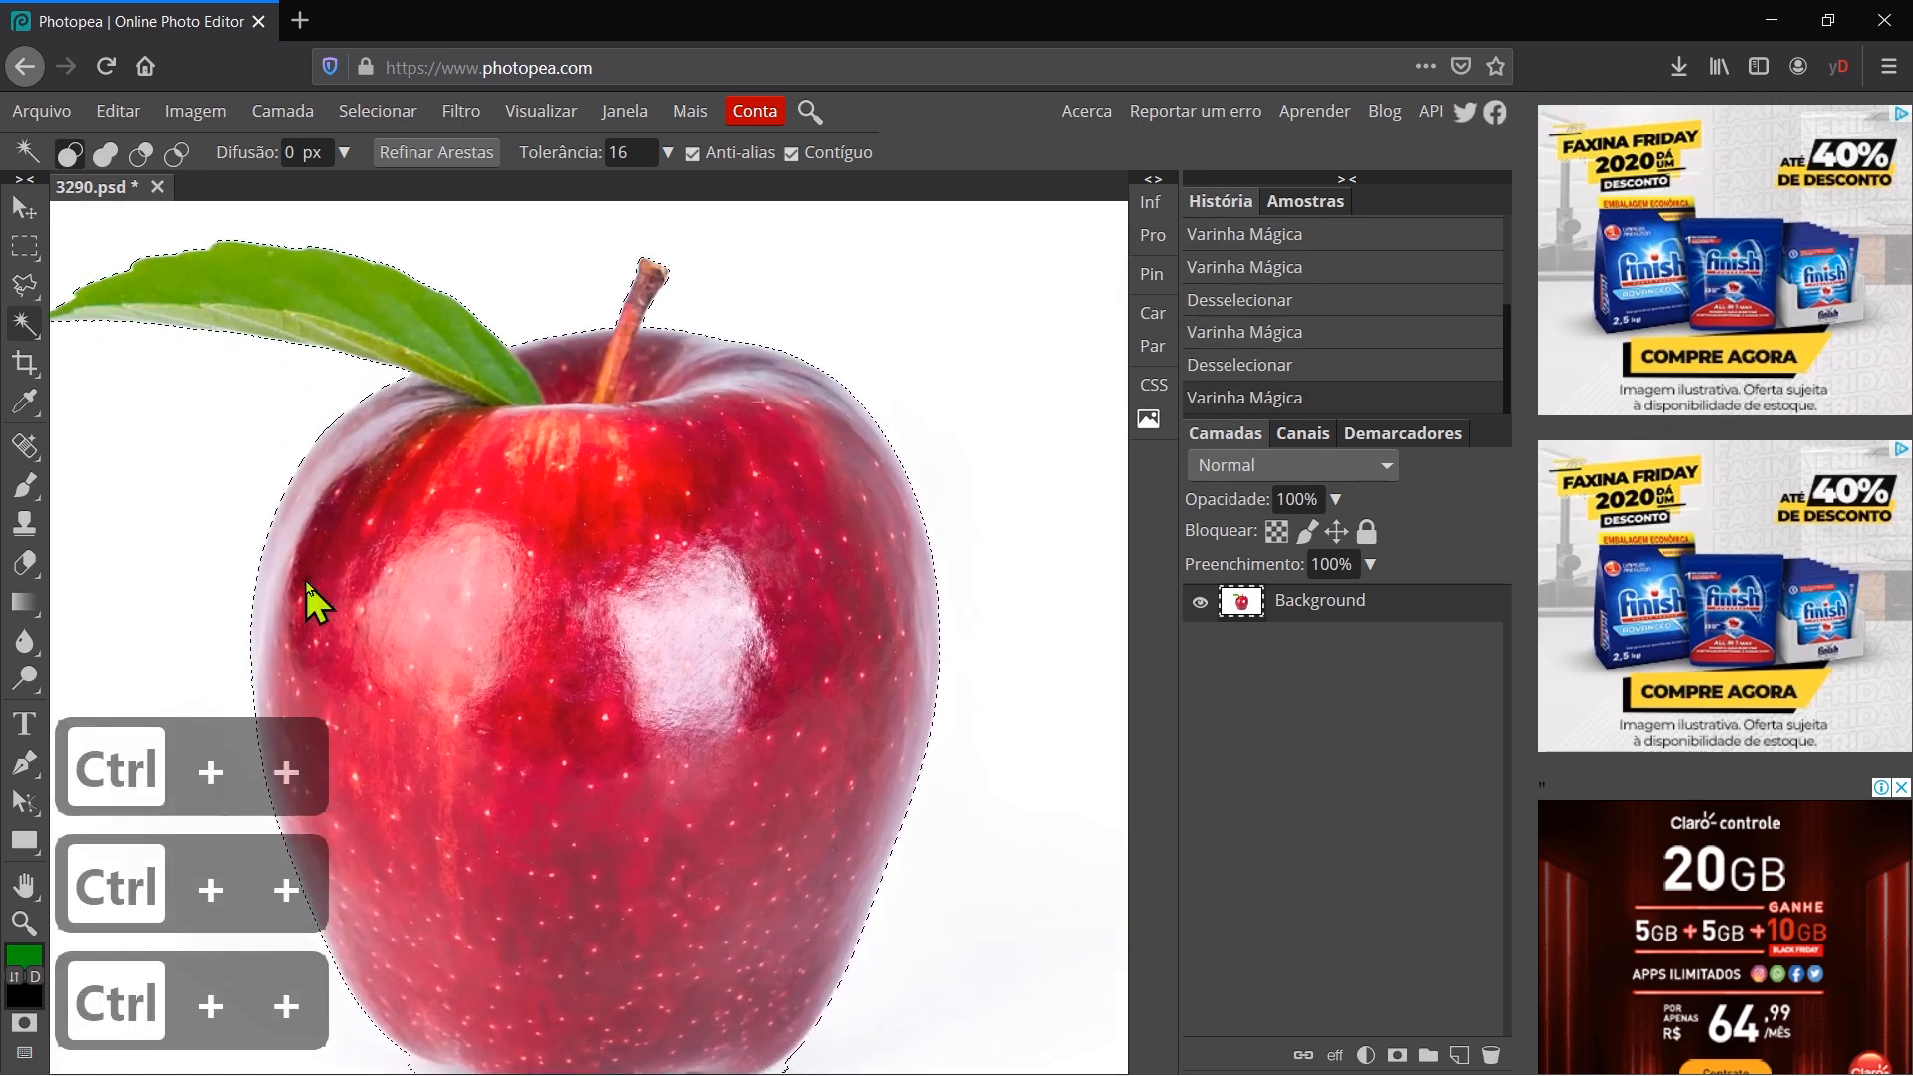
left_click_drag(528, 780, 717, 491)
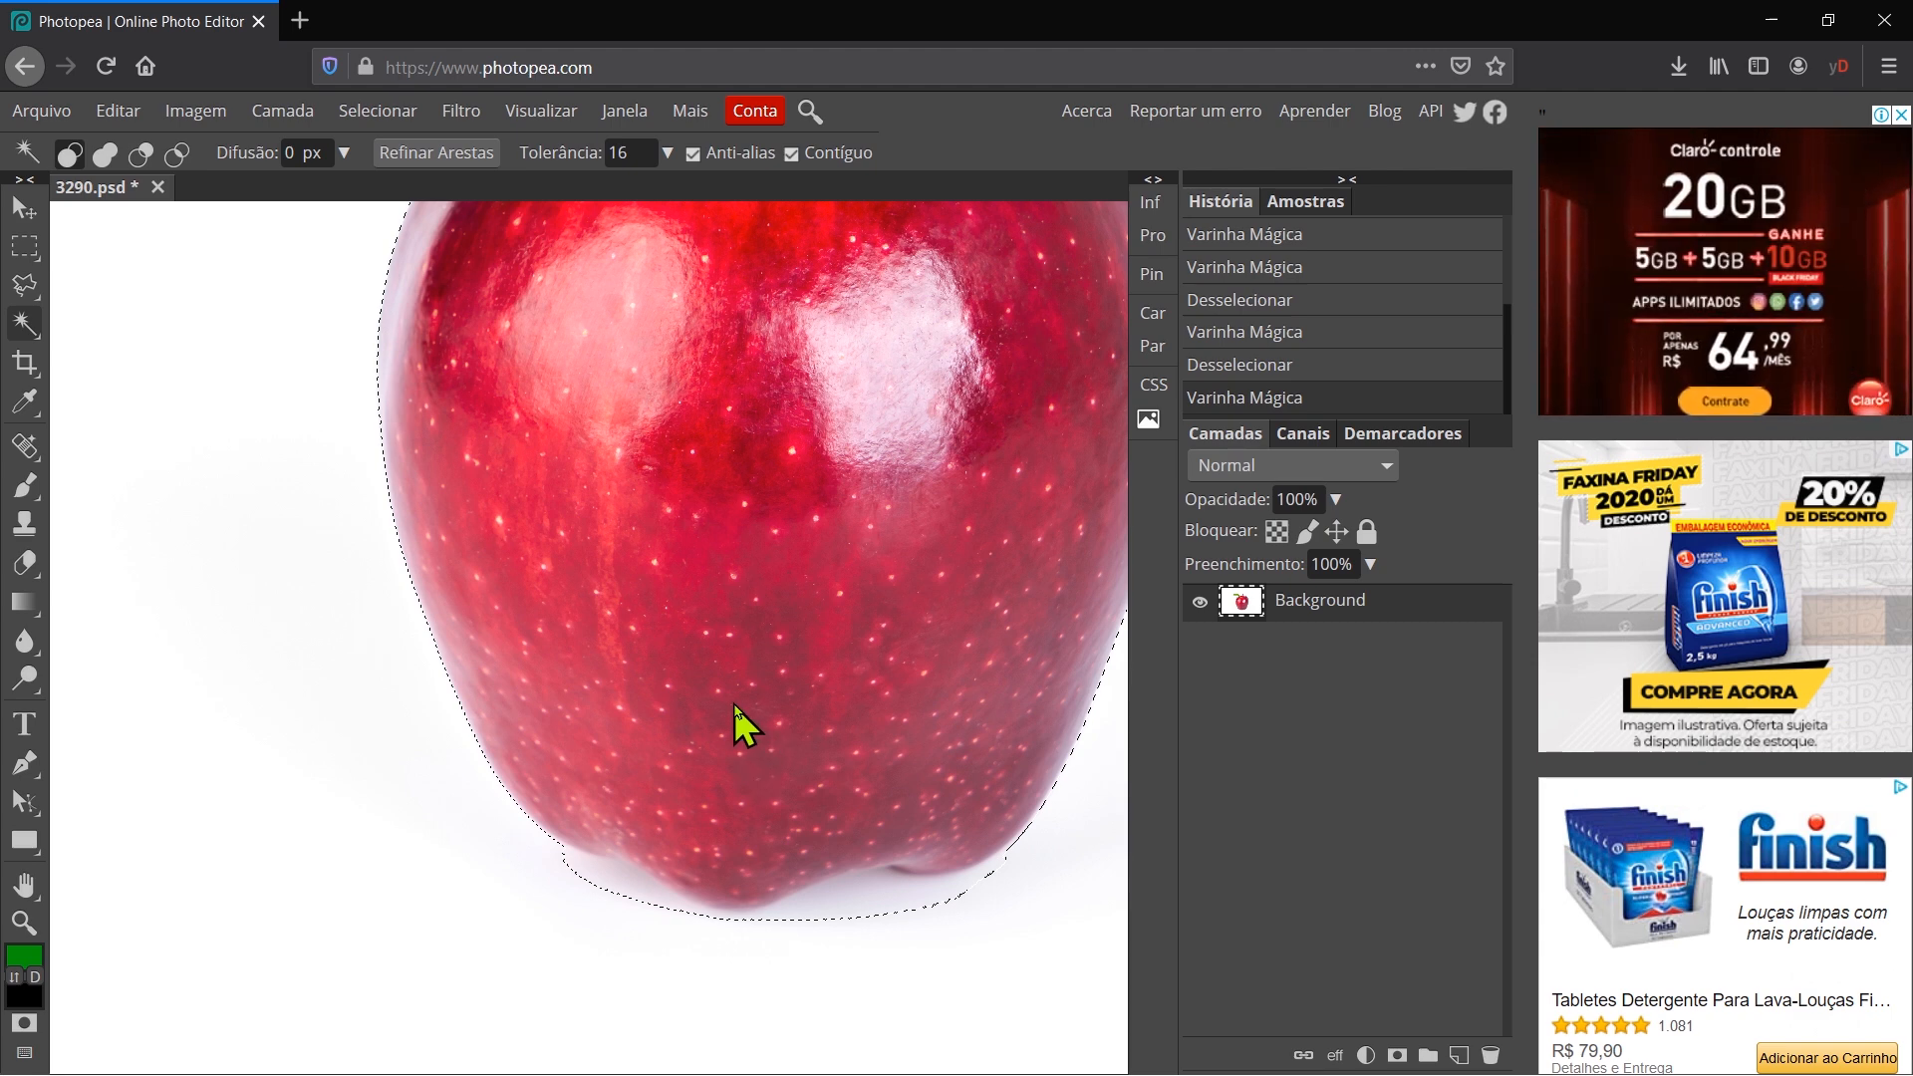
key("ctrl+d")
- Try a Polygonal Lasso outline of short segments along the apple's left side and base, and deselect it
left_click(25, 286)
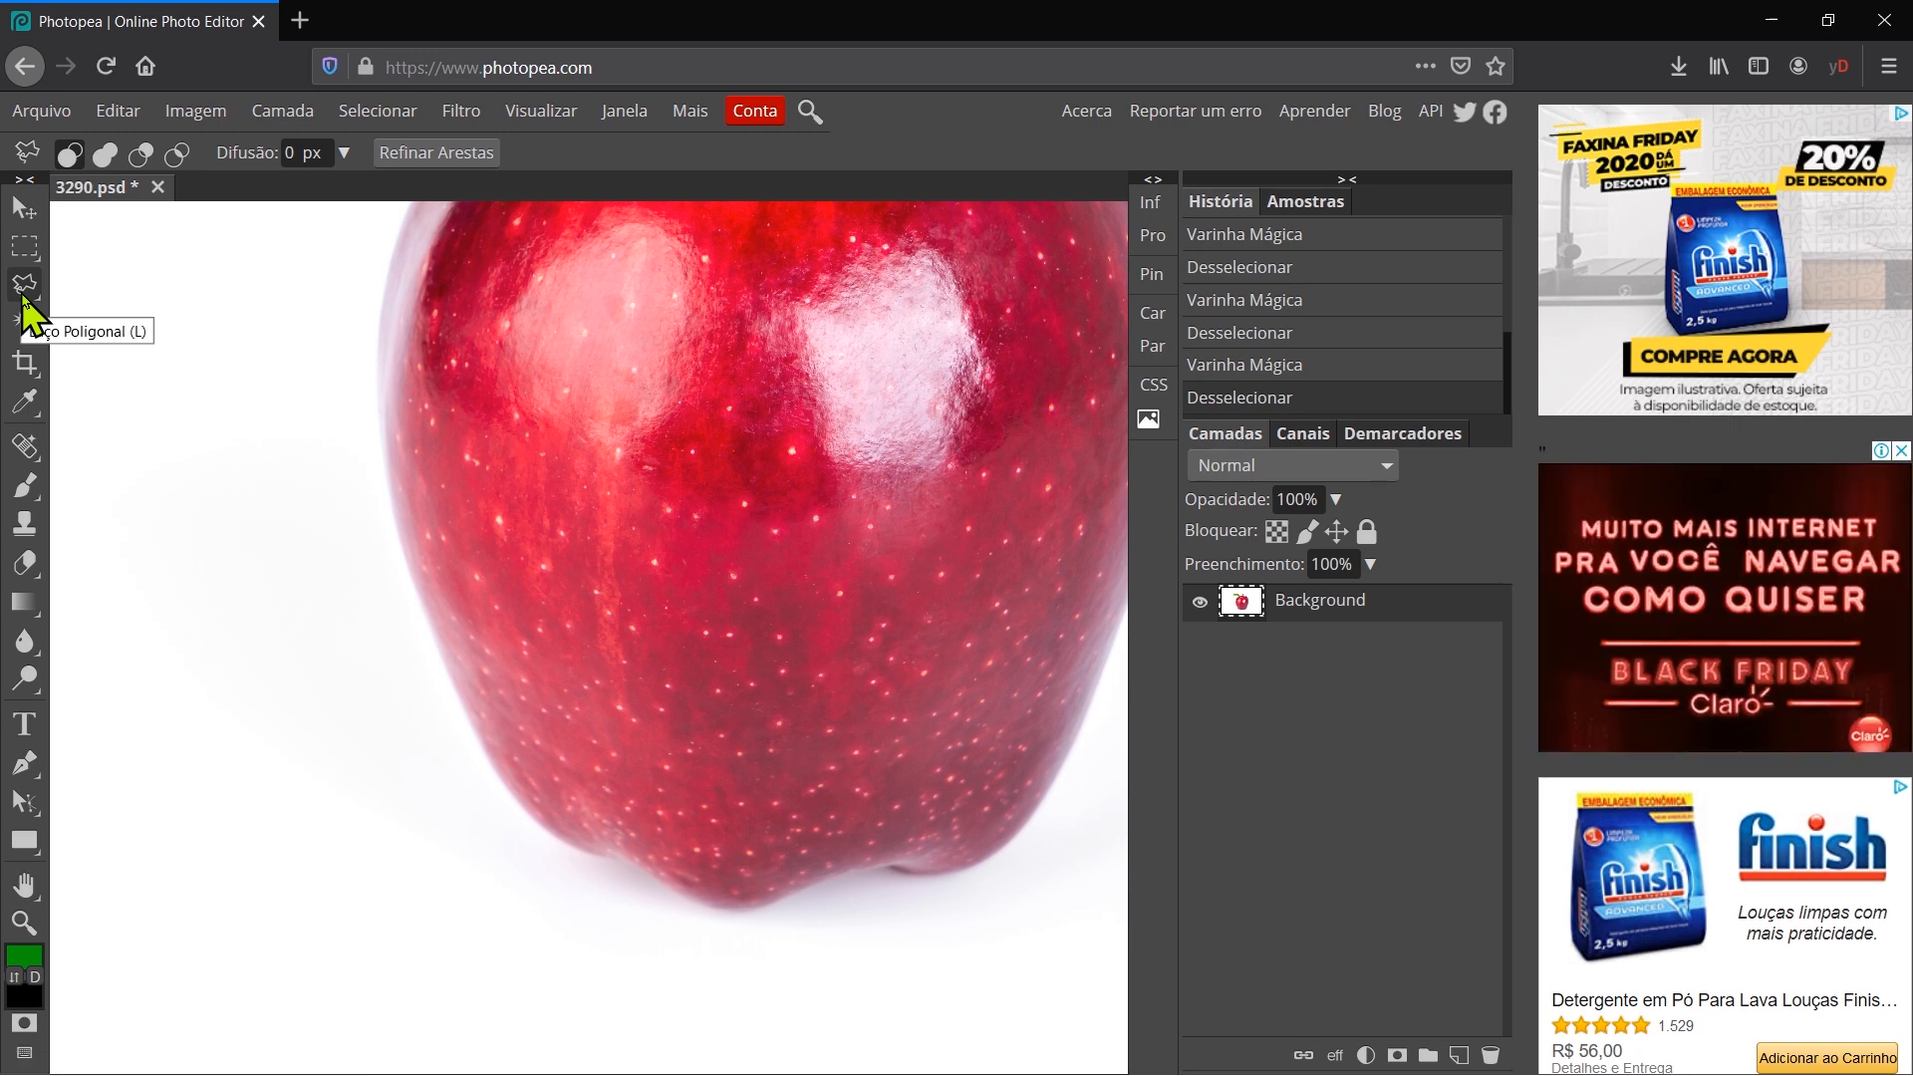
left_click(378, 423)
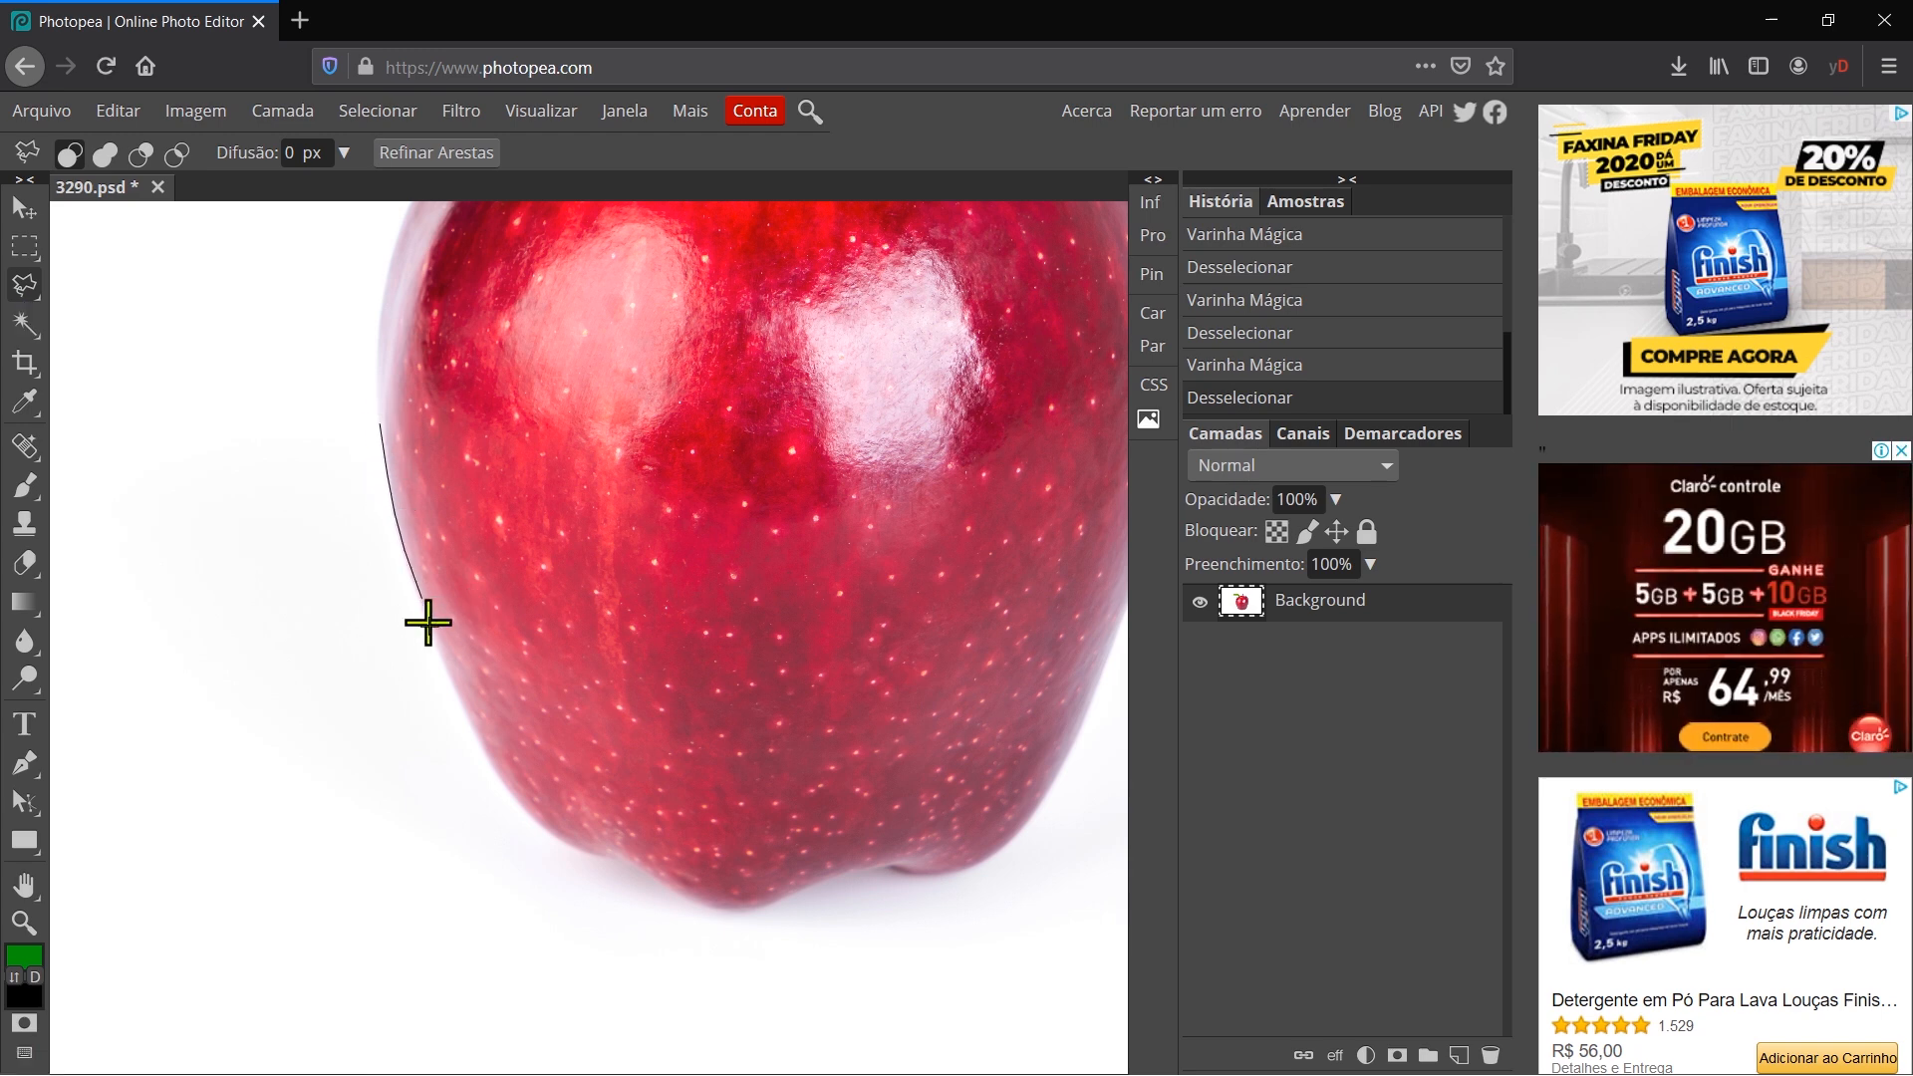
mouse_move(482, 742)
left_mouse_down()
mouse_move(547, 837)
mouse_move(622, 866)
left_mouse_up()
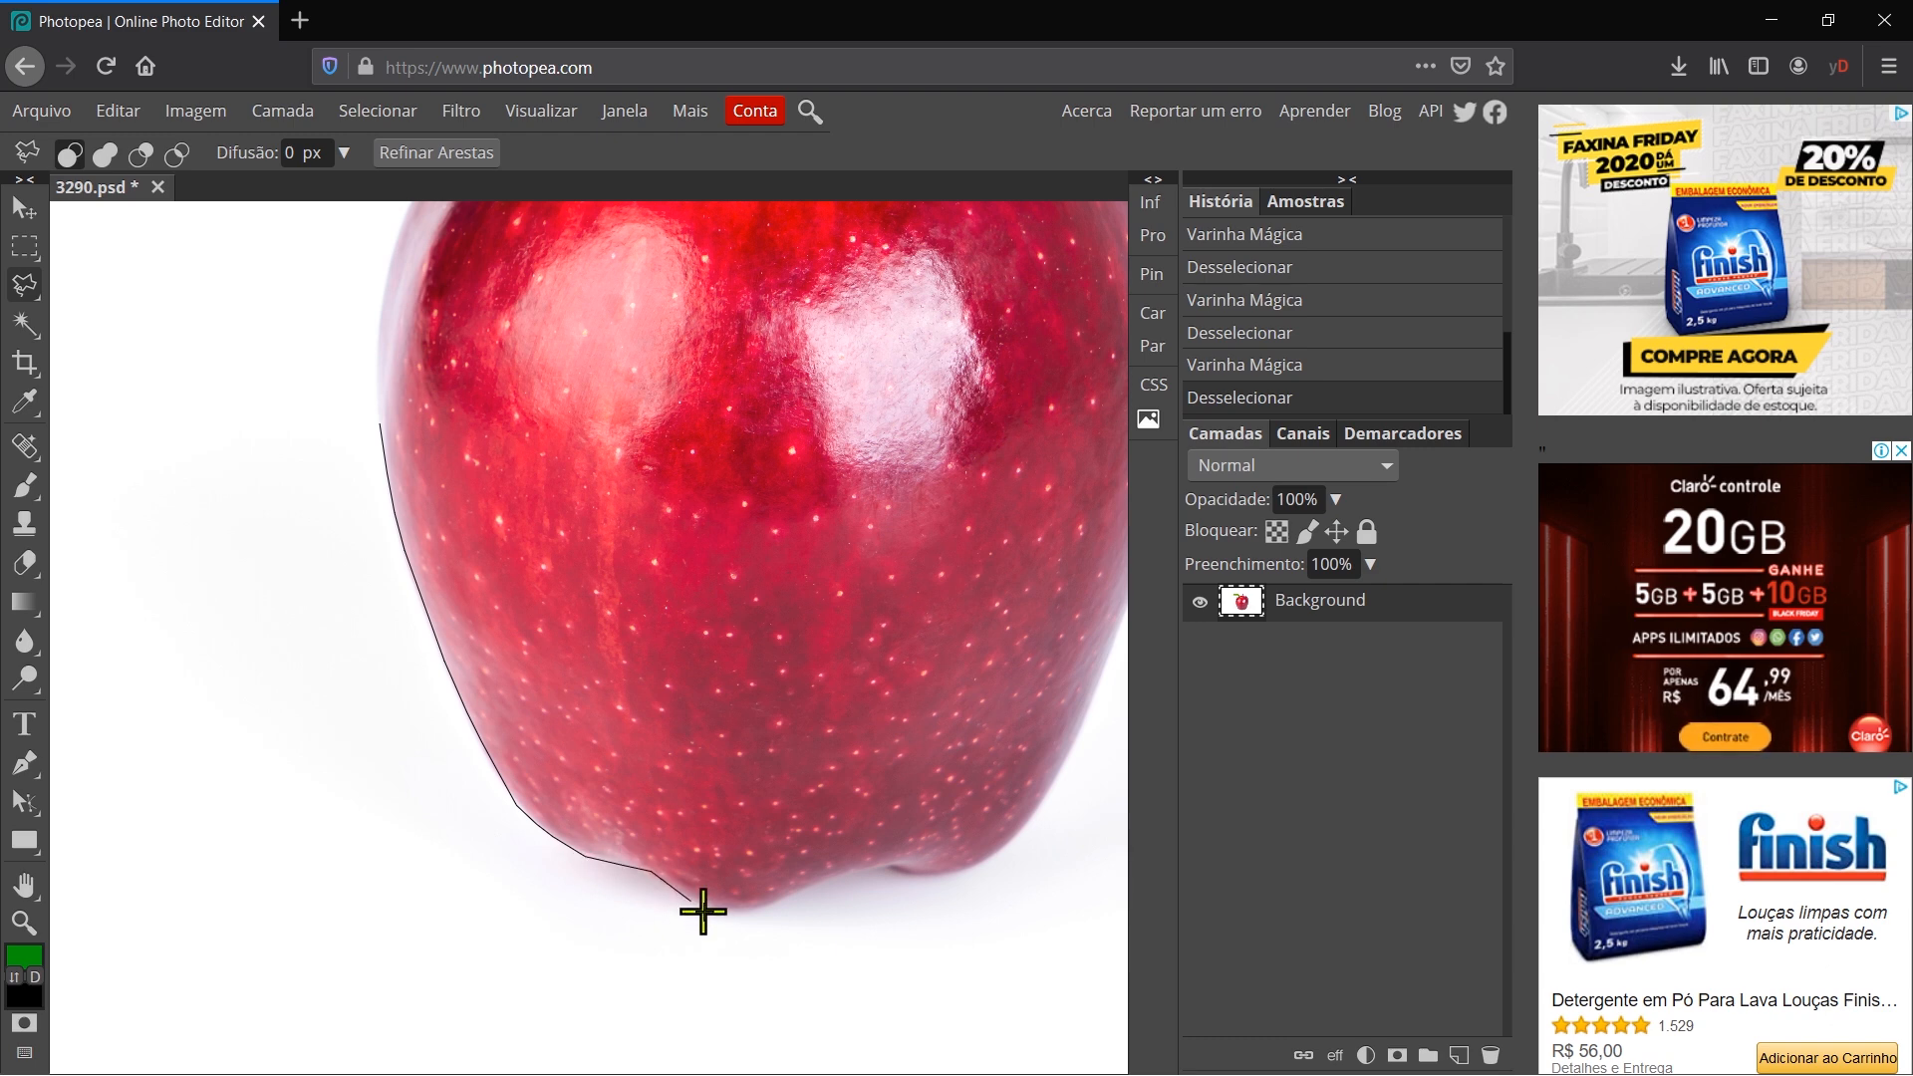
mouse_move(718, 910)
left_mouse_down()
mouse_move(892, 864)
mouse_move(969, 870)
mouse_move(1033, 837)
mouse_move(1044, 809)
mouse_move(753, 675)
left_mouse_up()
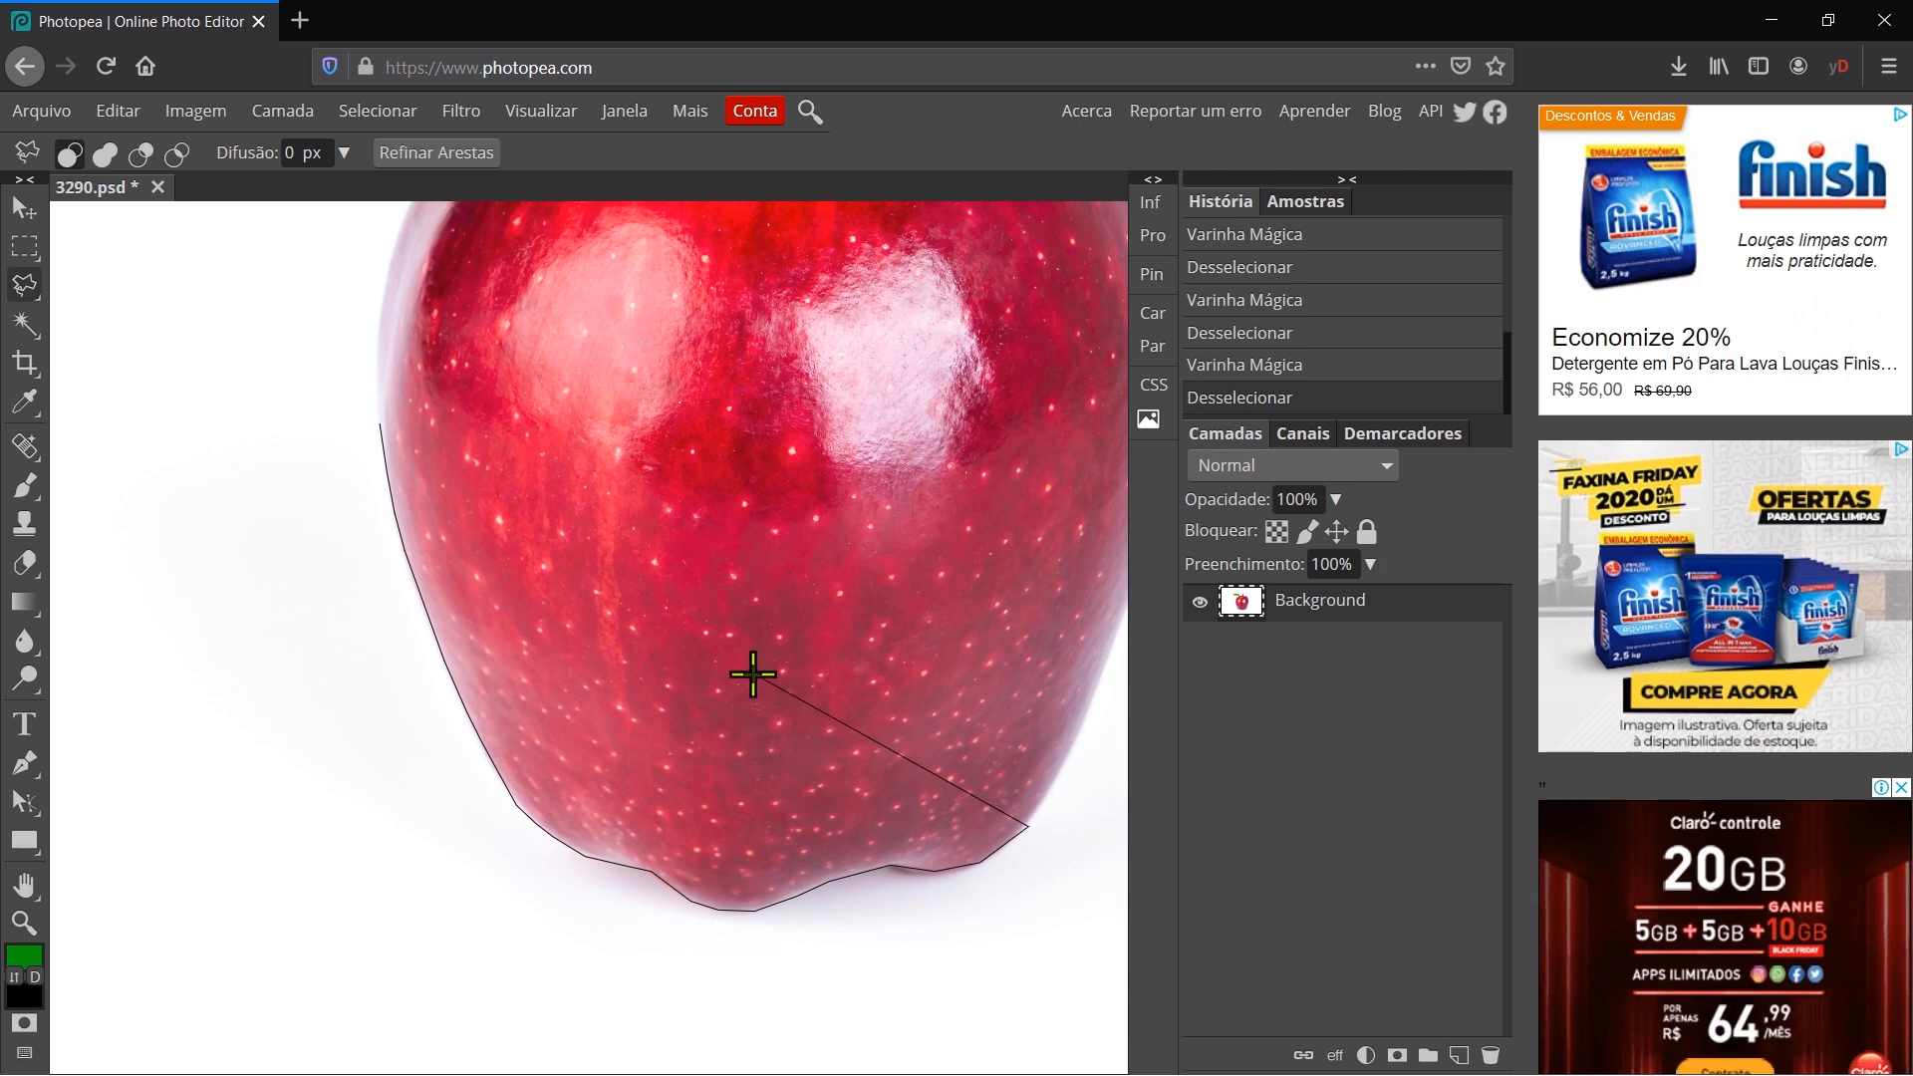
left_click_drag(753, 675, 754, 674)
left_click(753, 674)
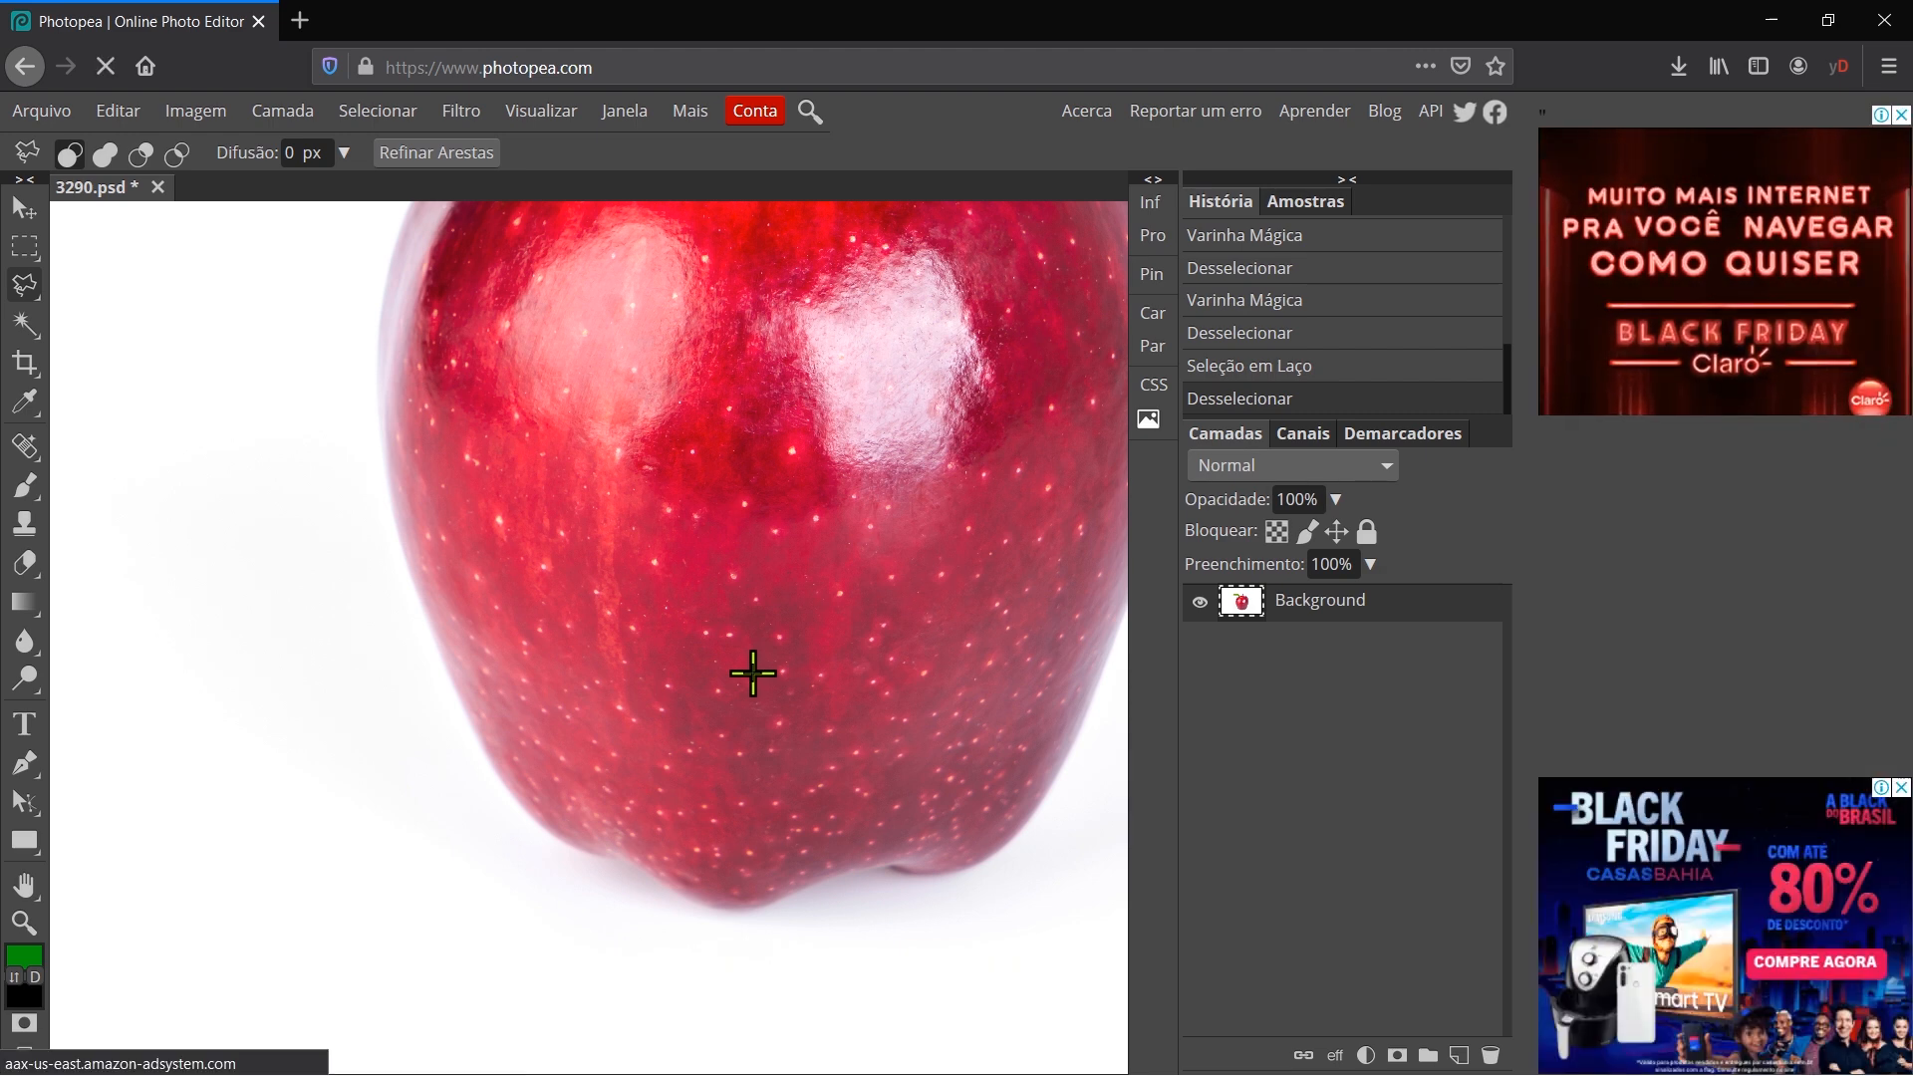
left_click(727, 688)
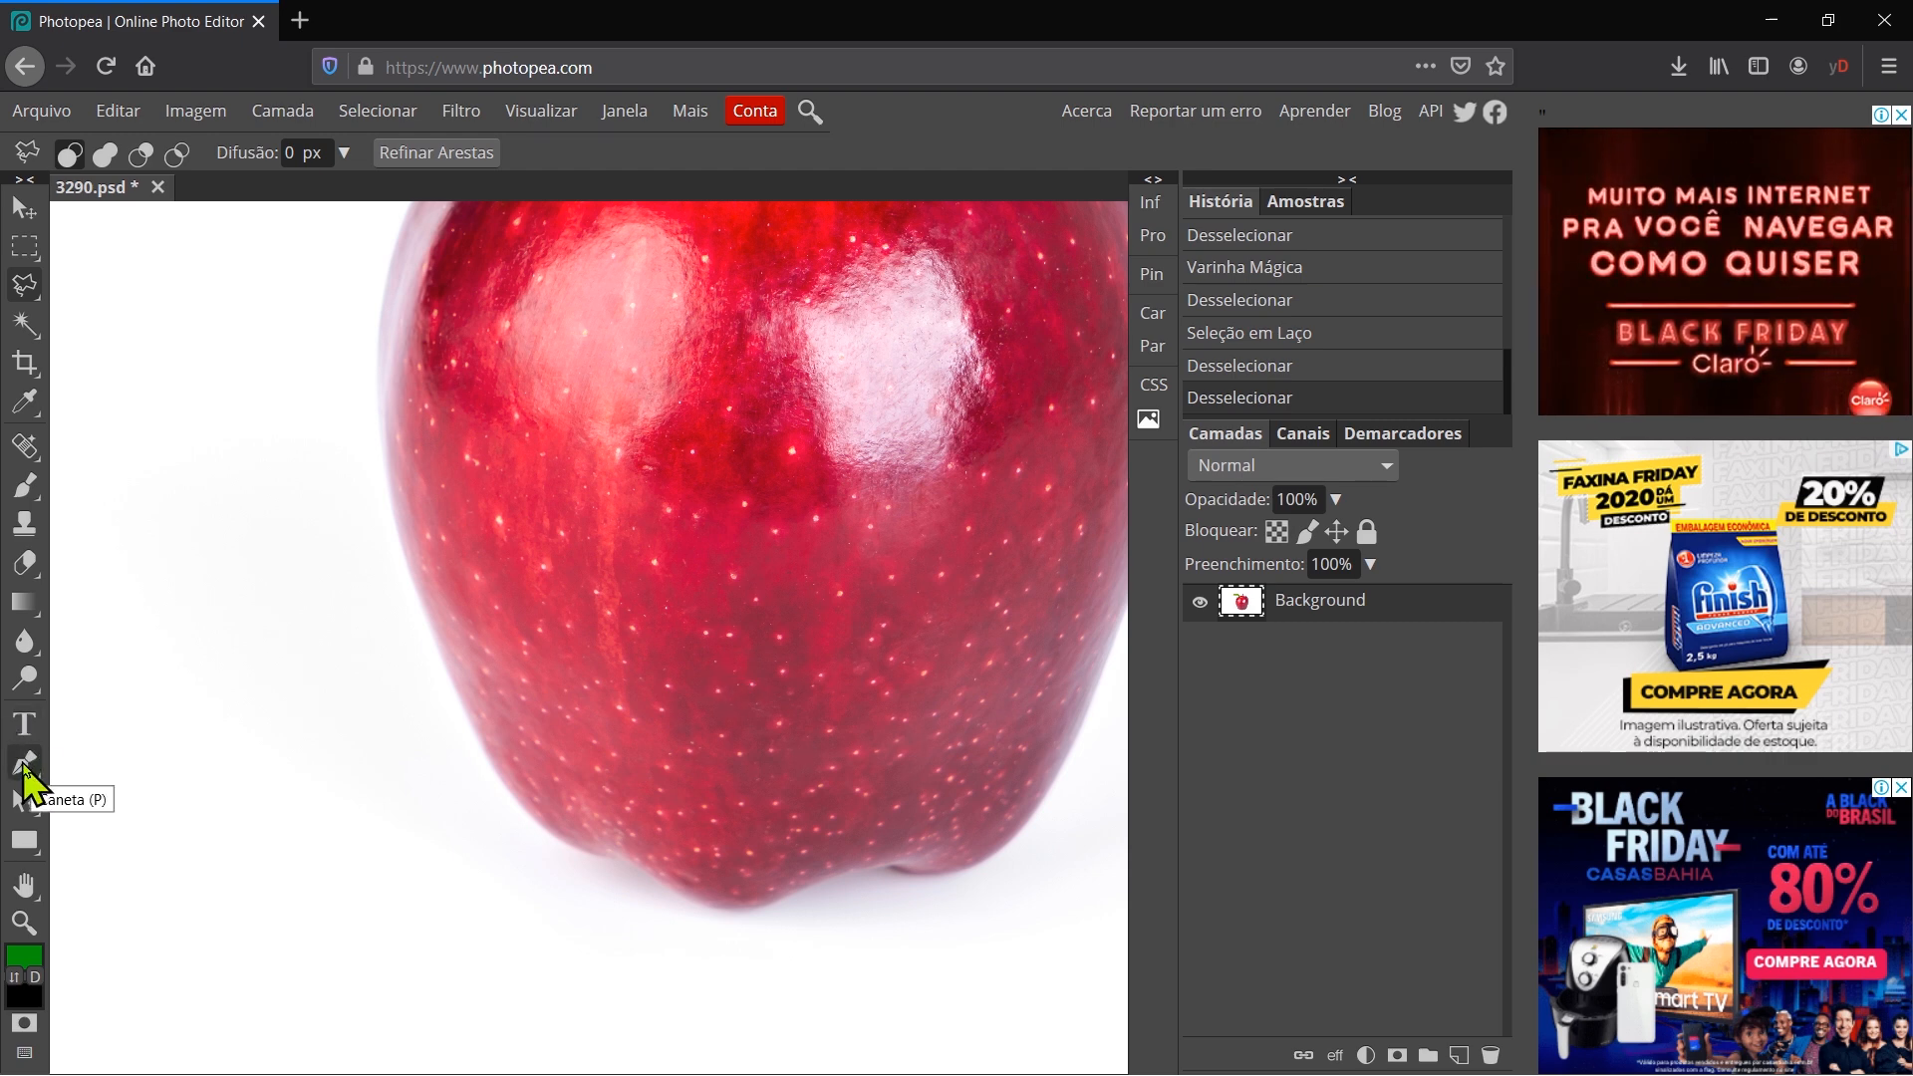
- Activate the Pen tool and set its drawing mode to Demarcador (path) for outlining the apple
left_click(25, 767)
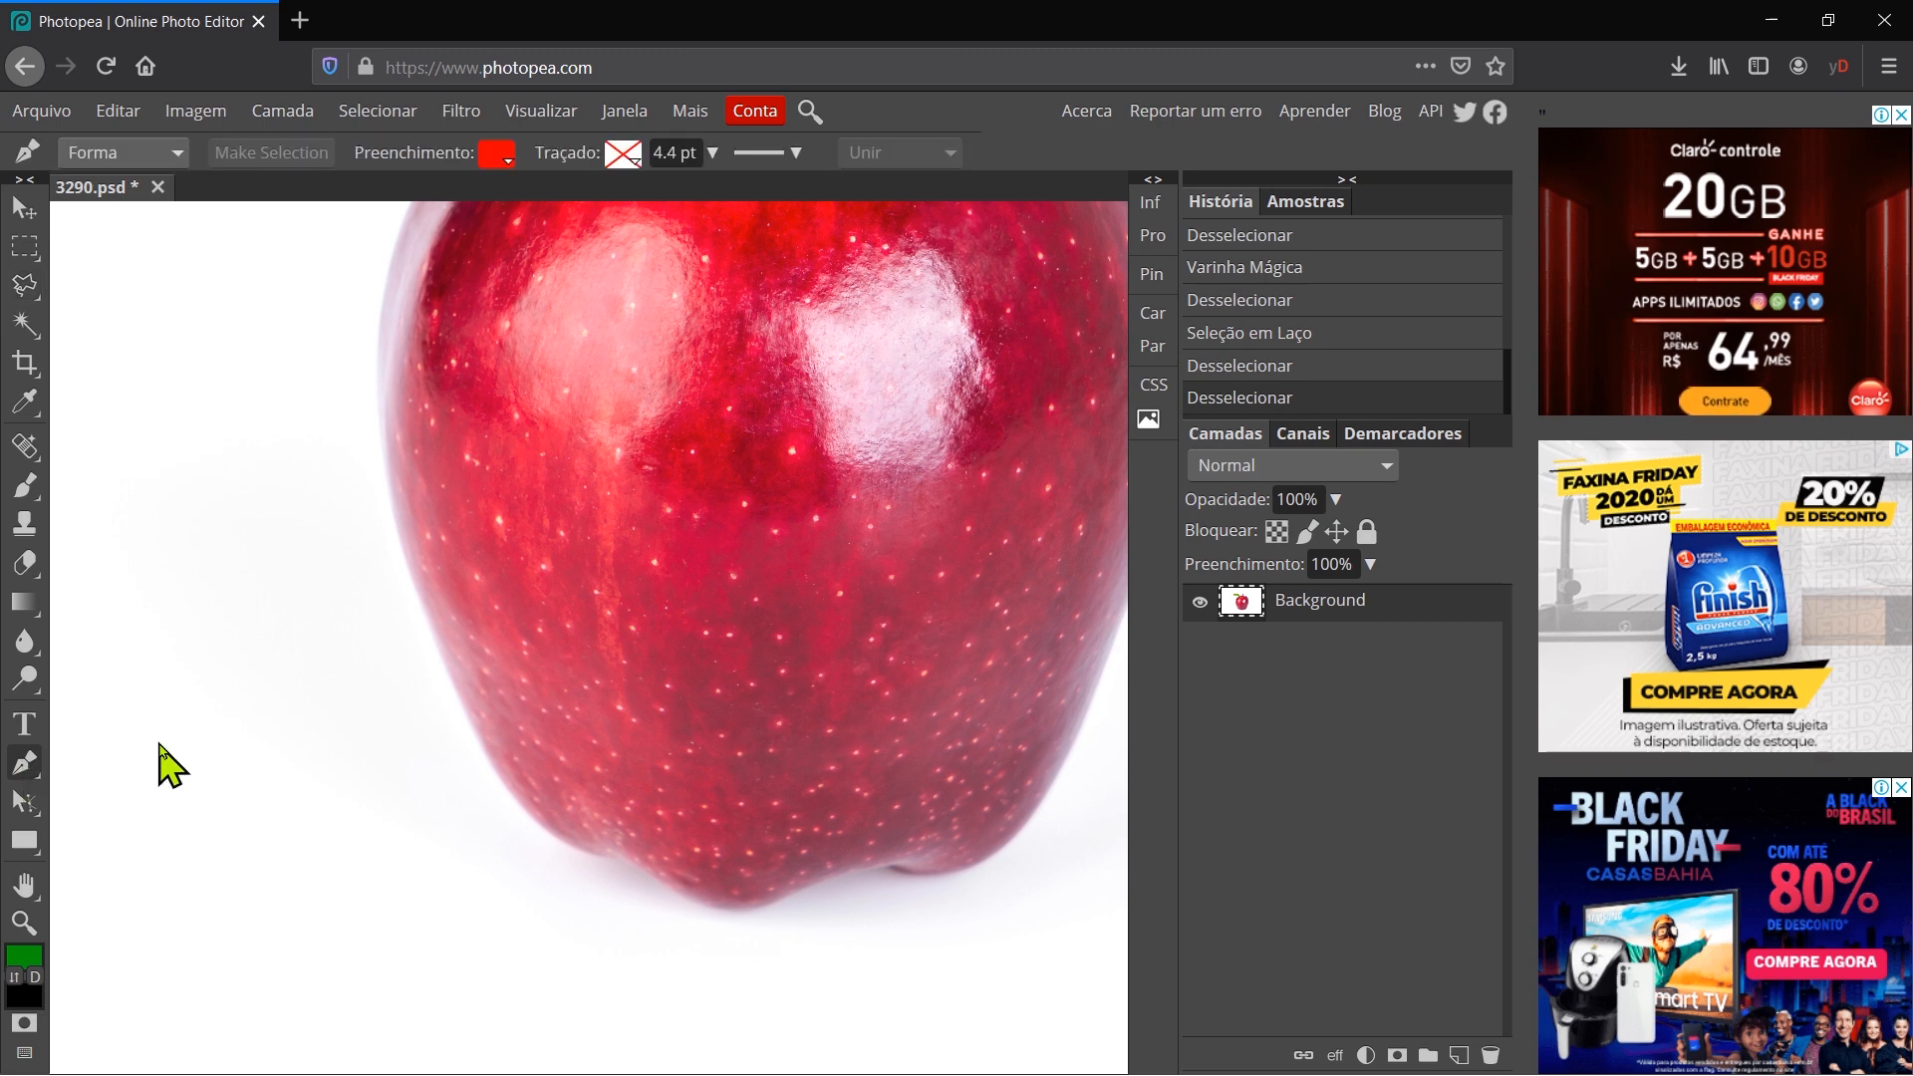
key("ctrl+plus")
key("ctrl+plus")
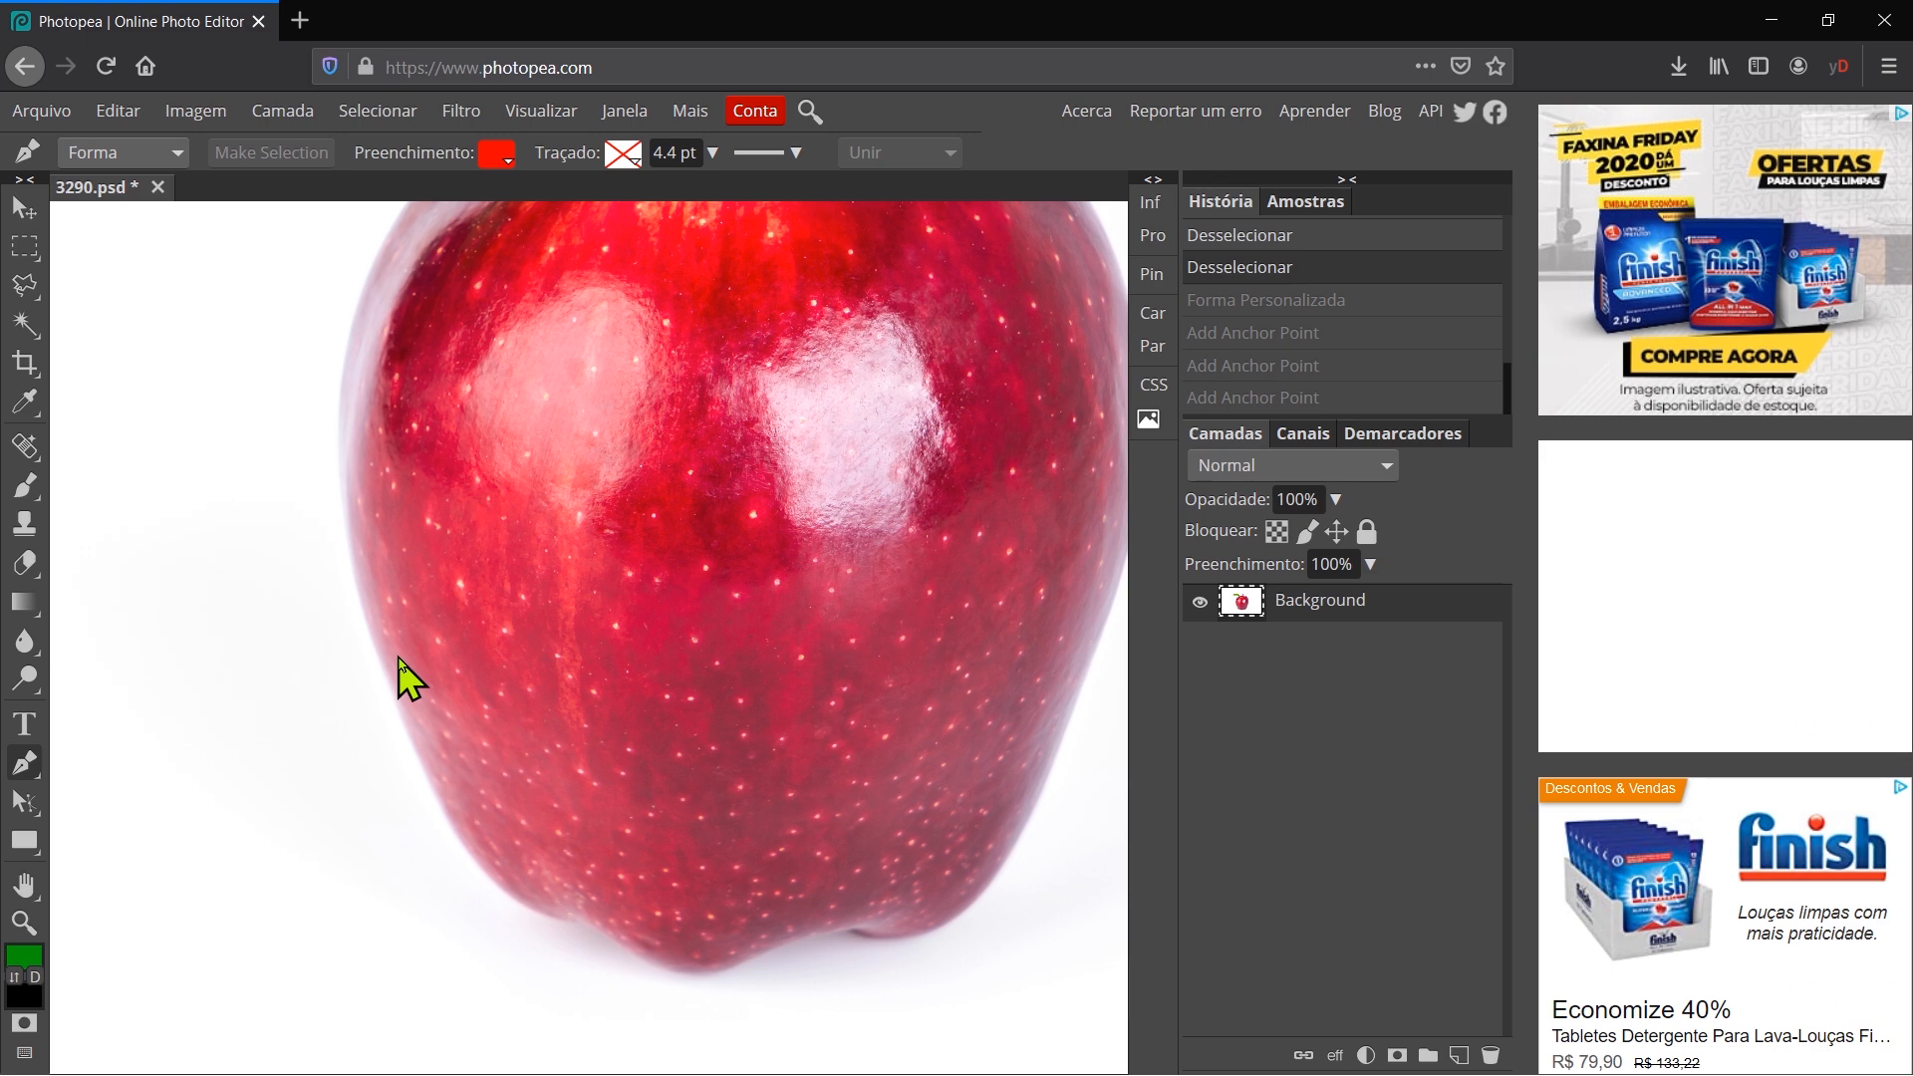
key("ctrl+plus")
key("ctrl+plus")
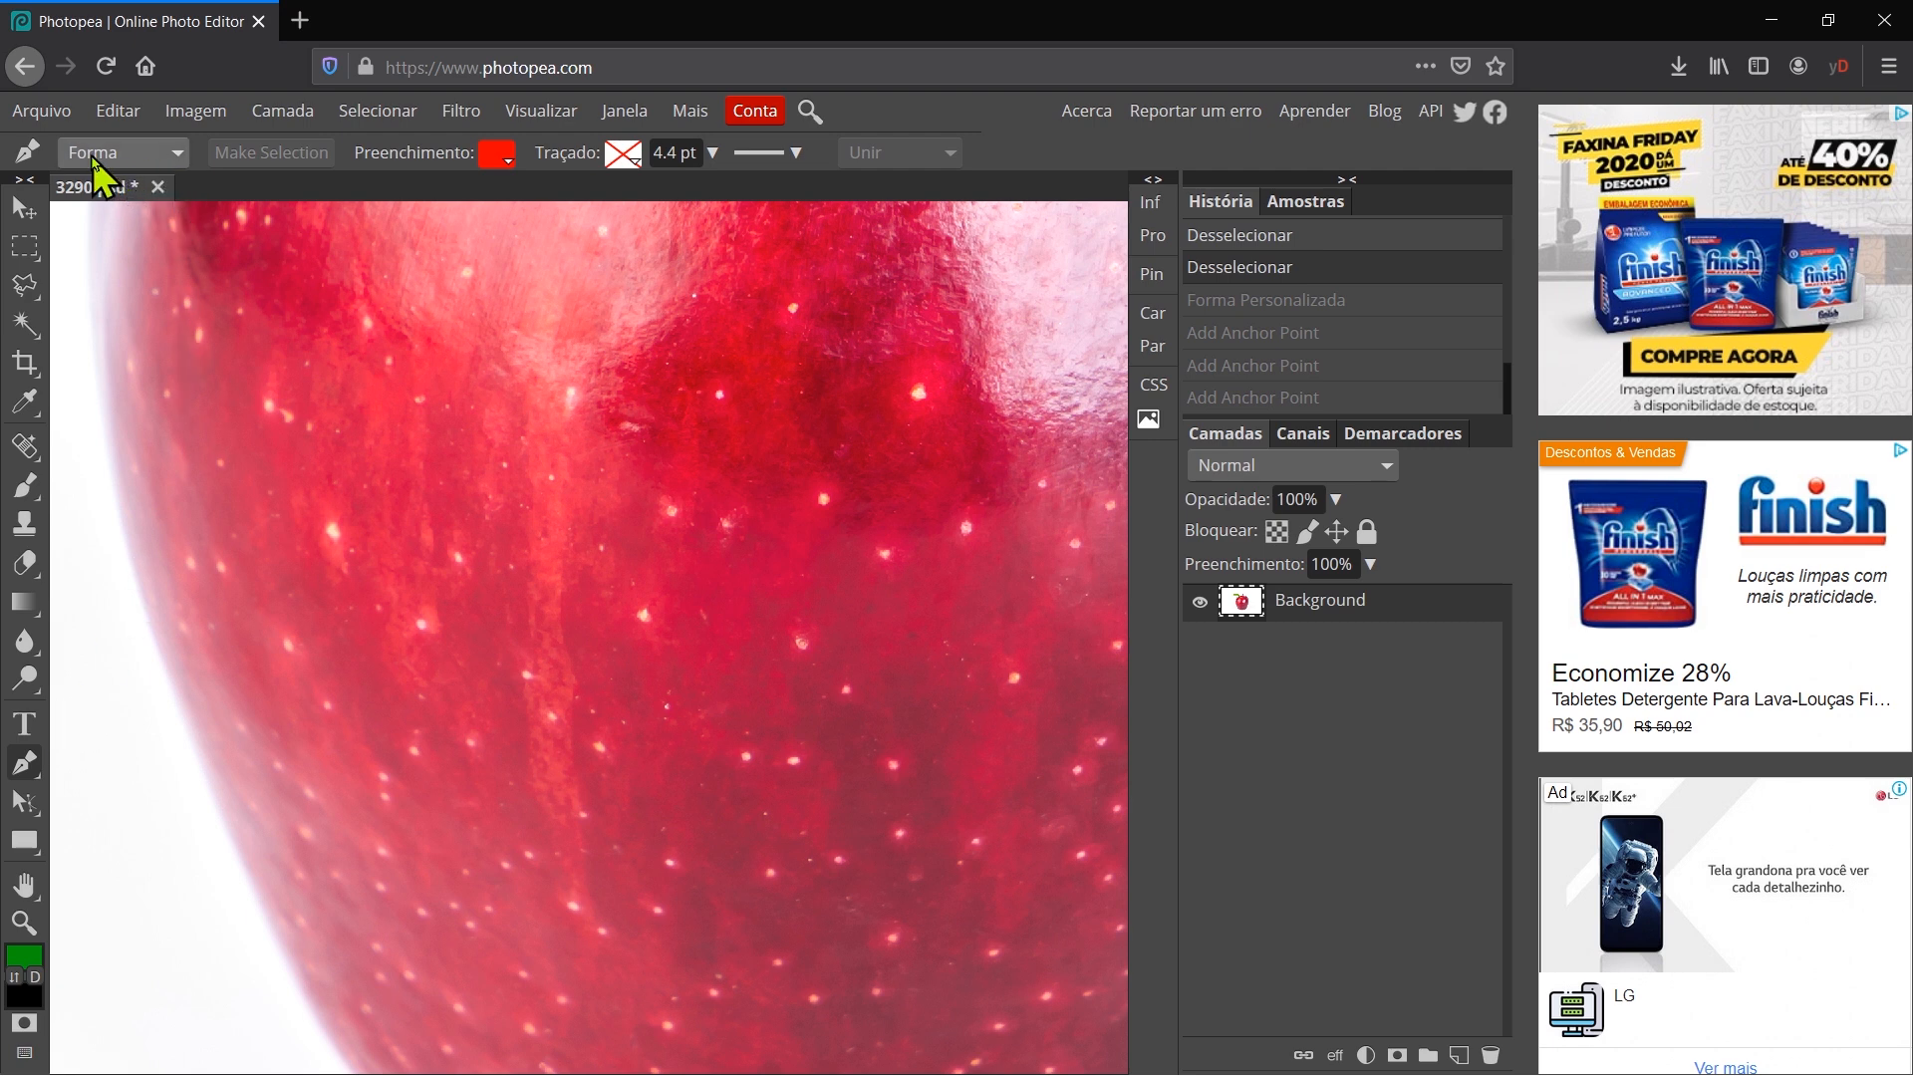
left_click(177, 154)
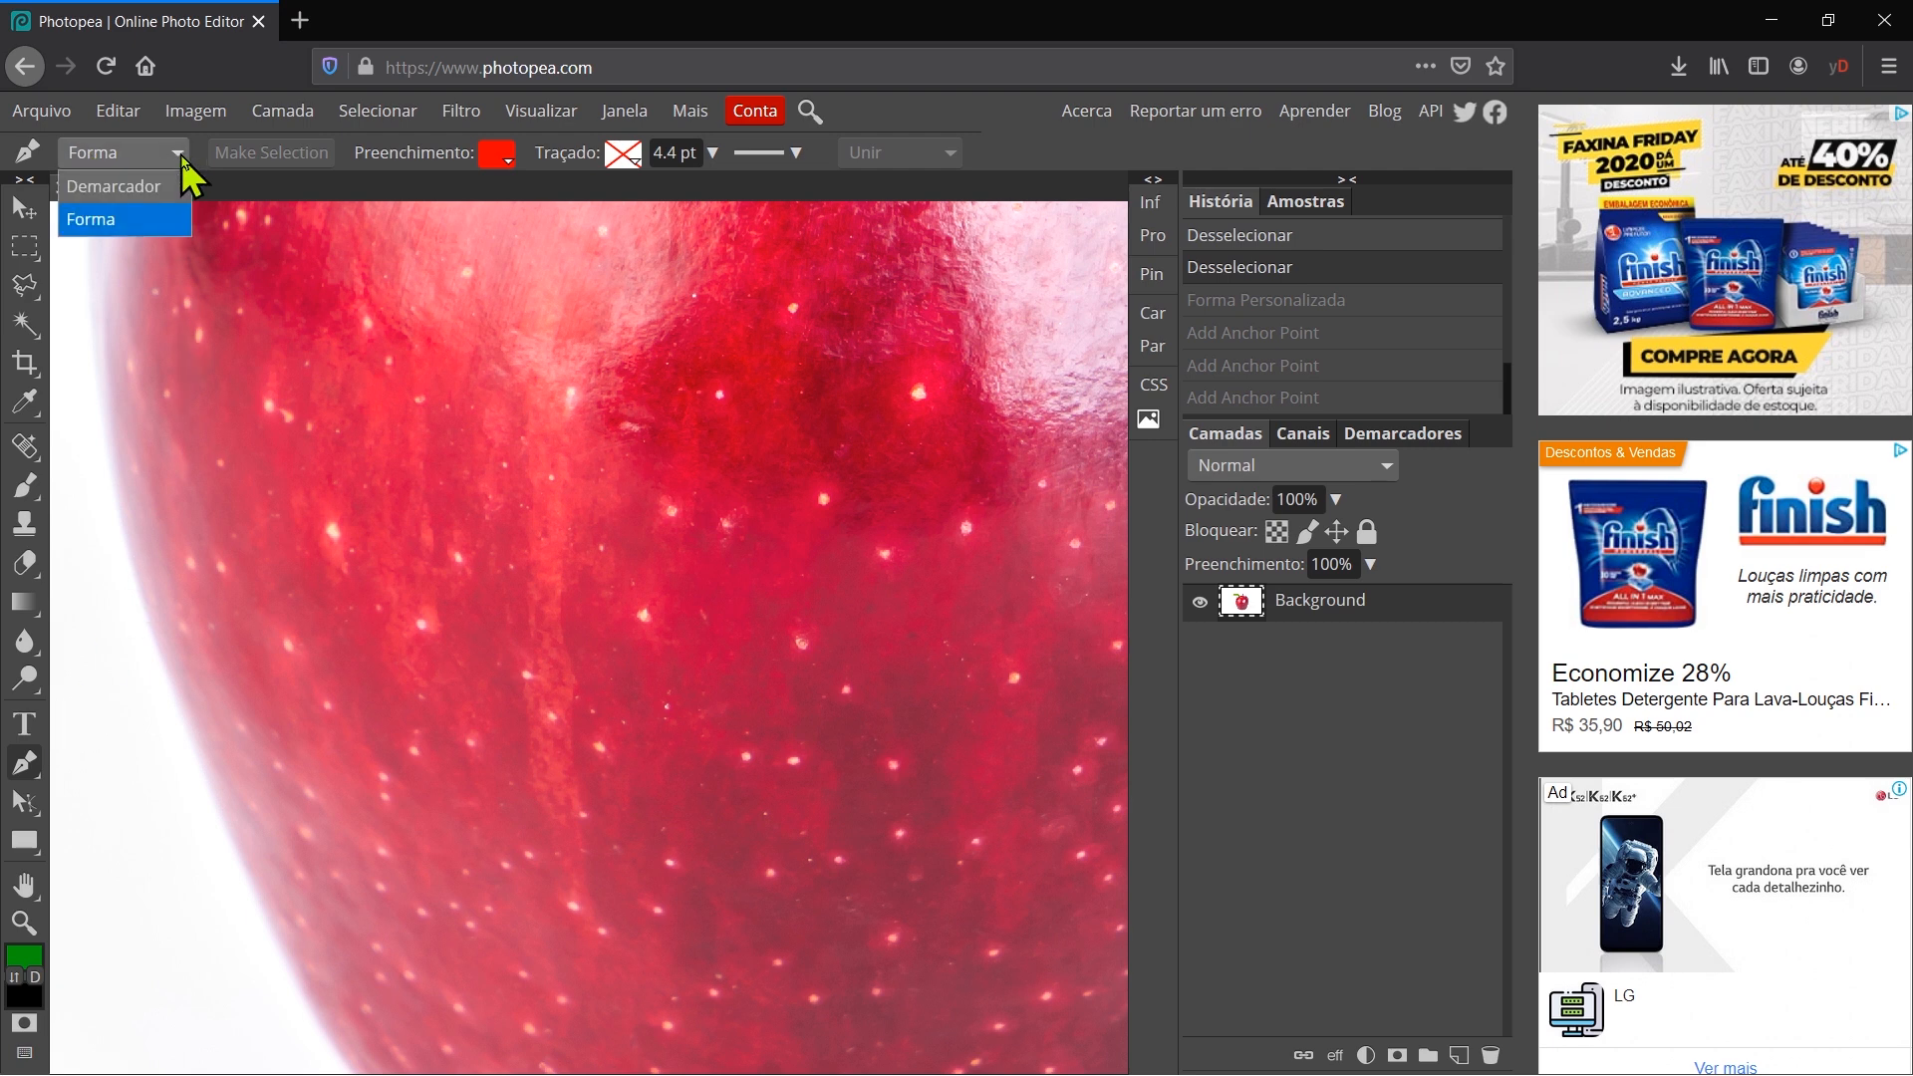
left_click(136, 188)
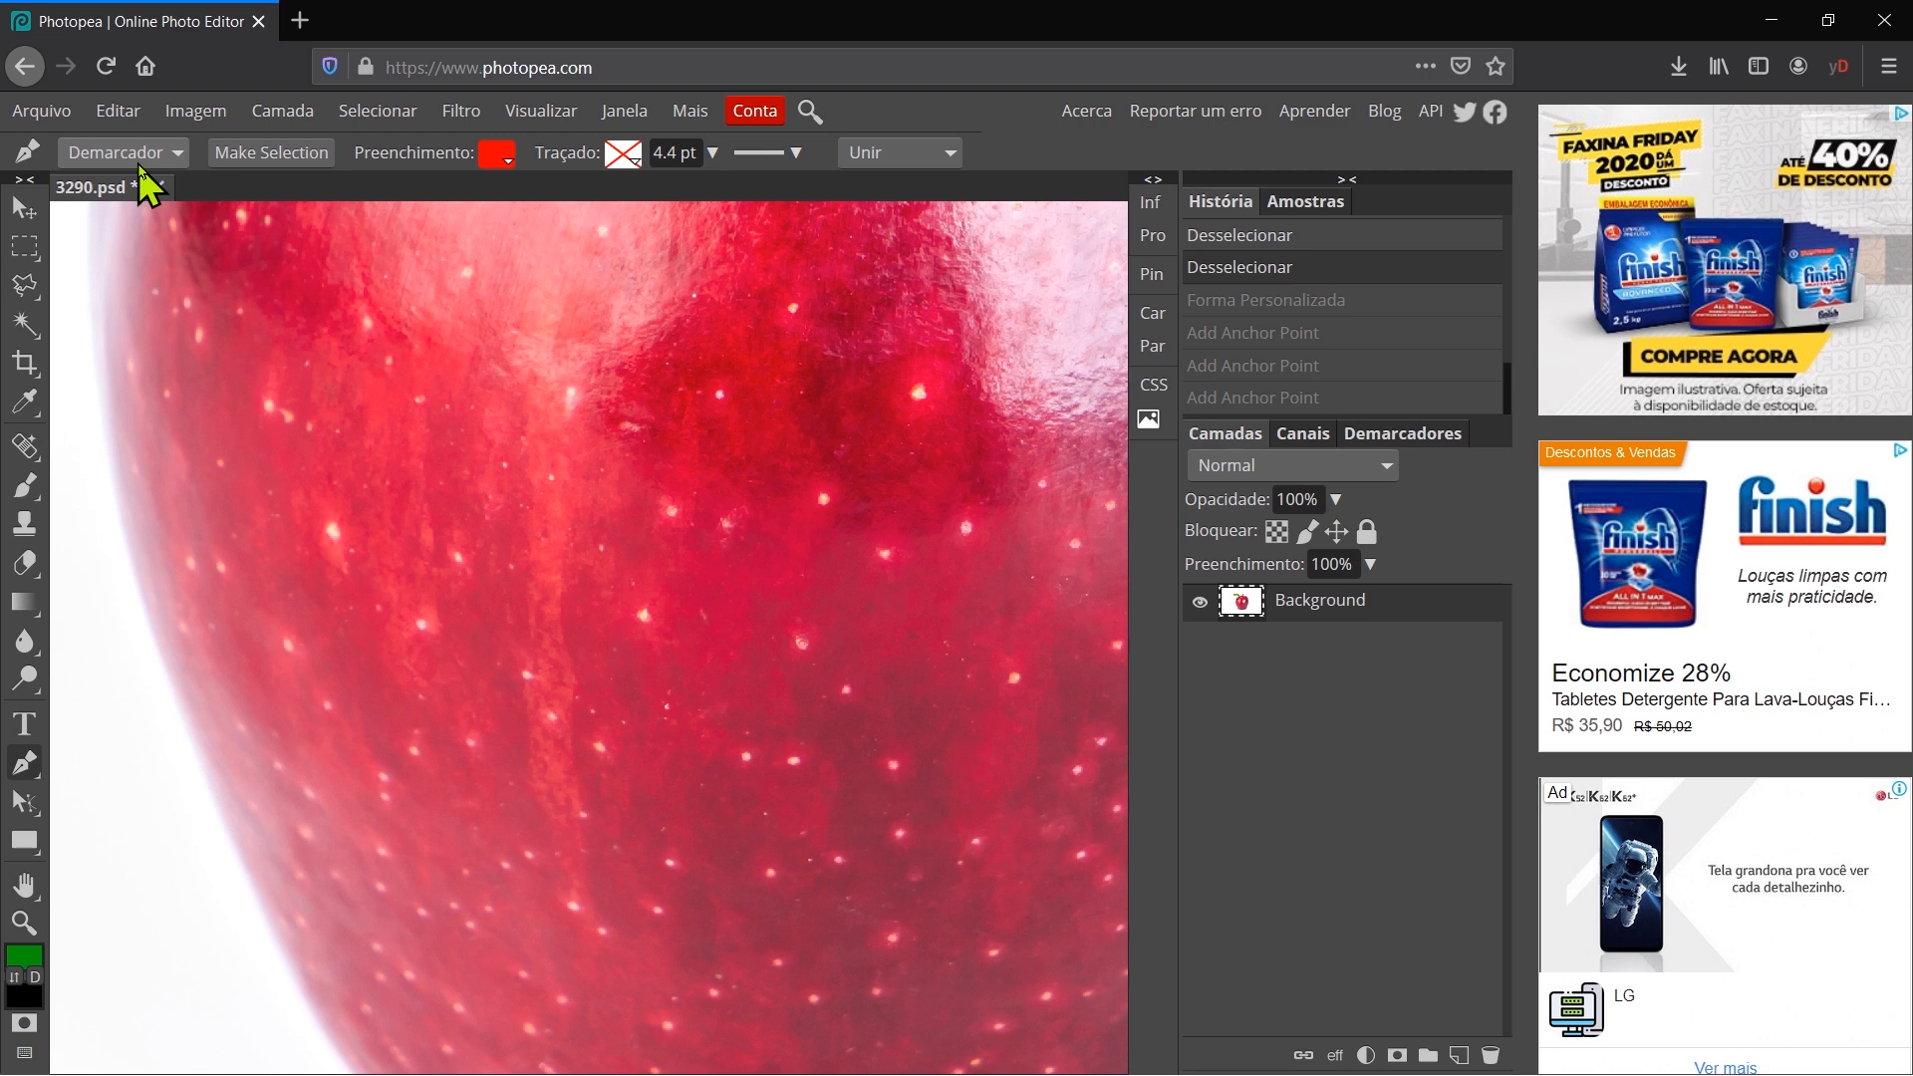
left_click(171, 153)
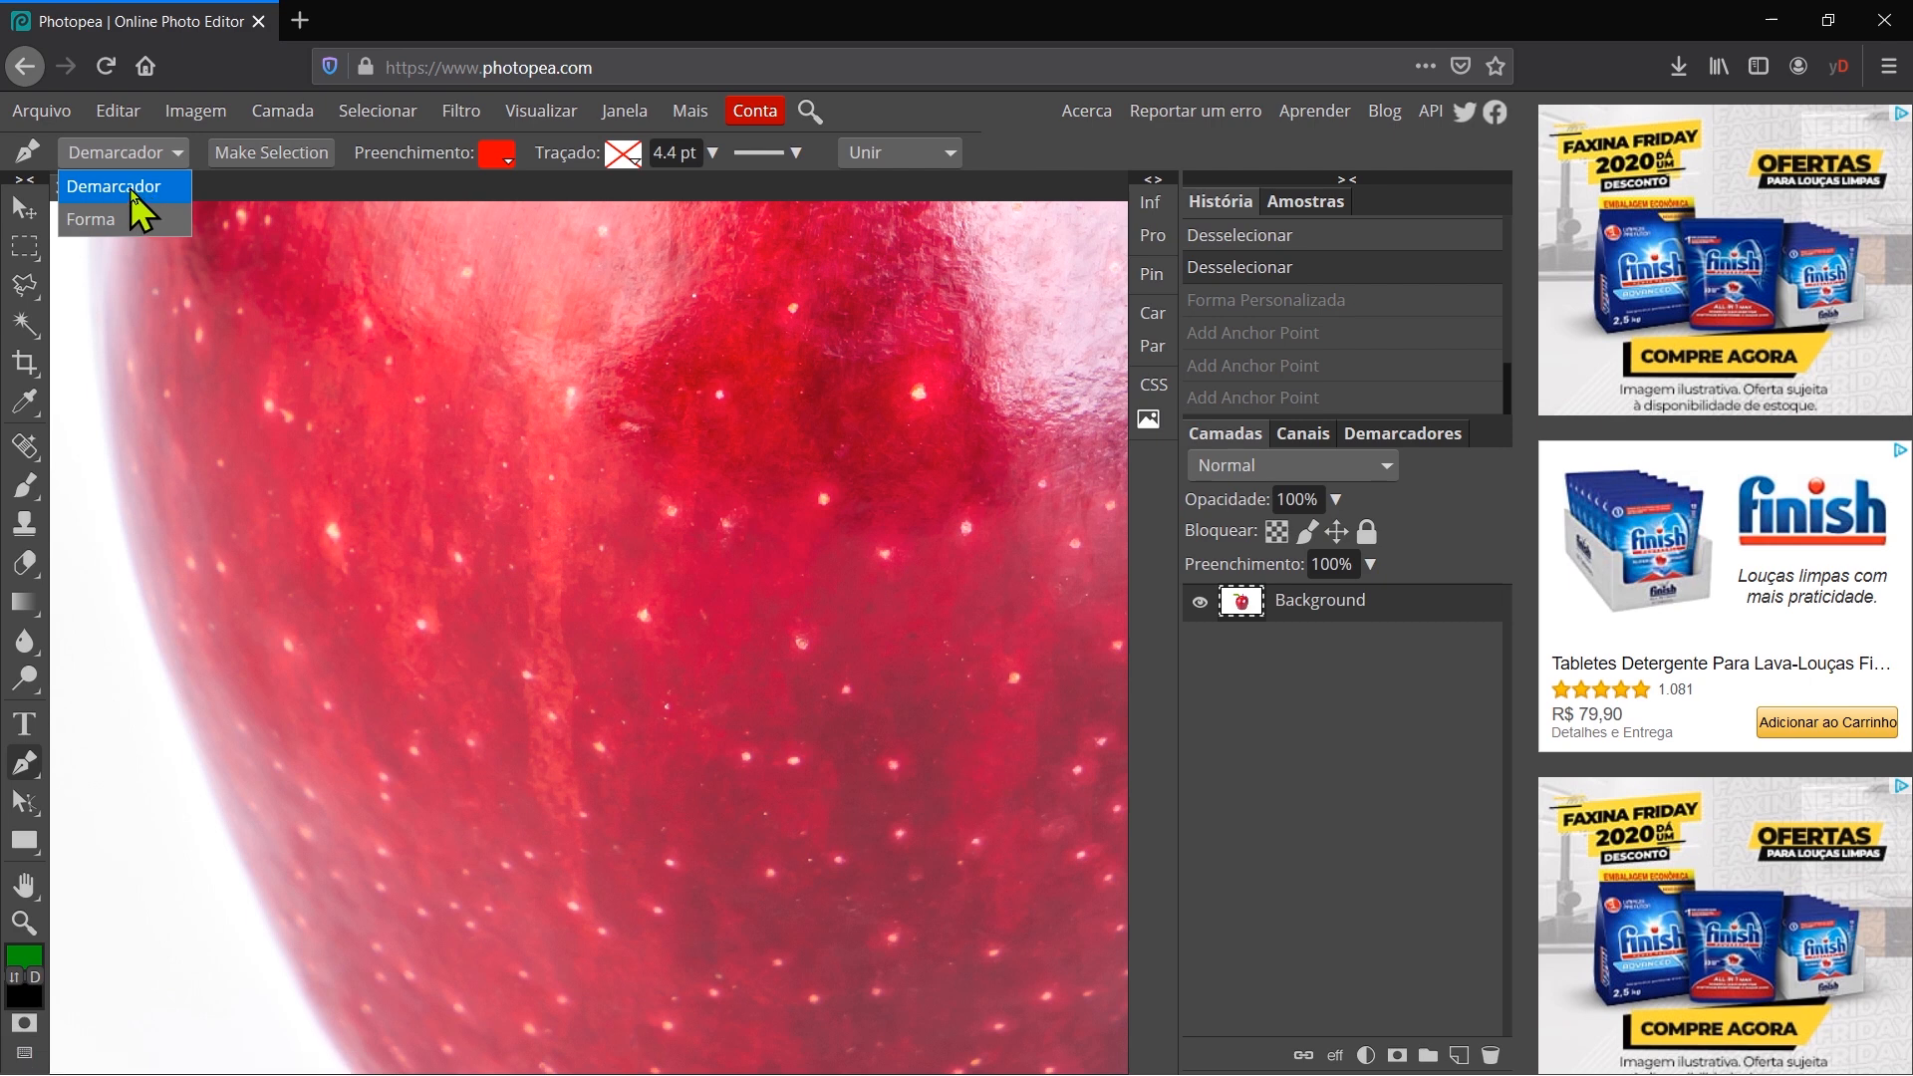
left_click(130, 190)
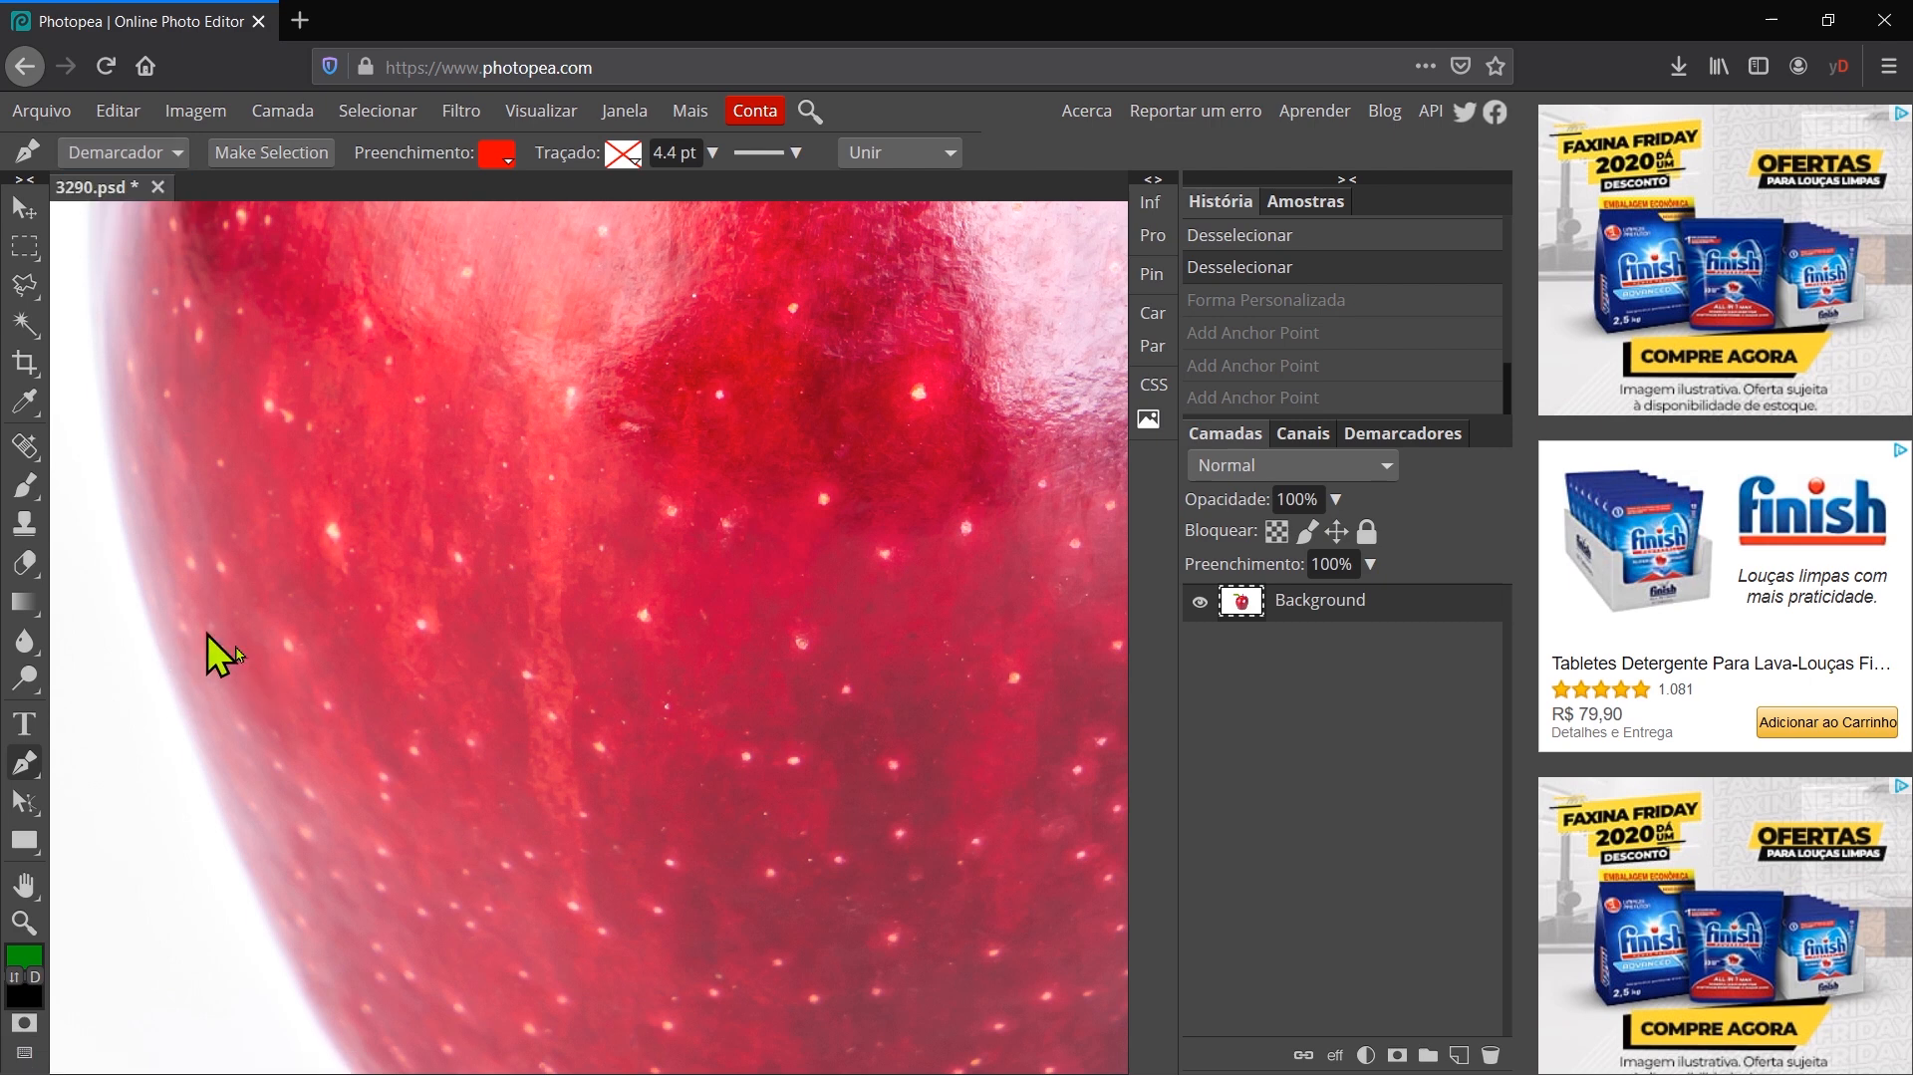
- Start the path on the apple's lower-left edge with three straight anchor points and a curved one near the base
left_click(164, 660)
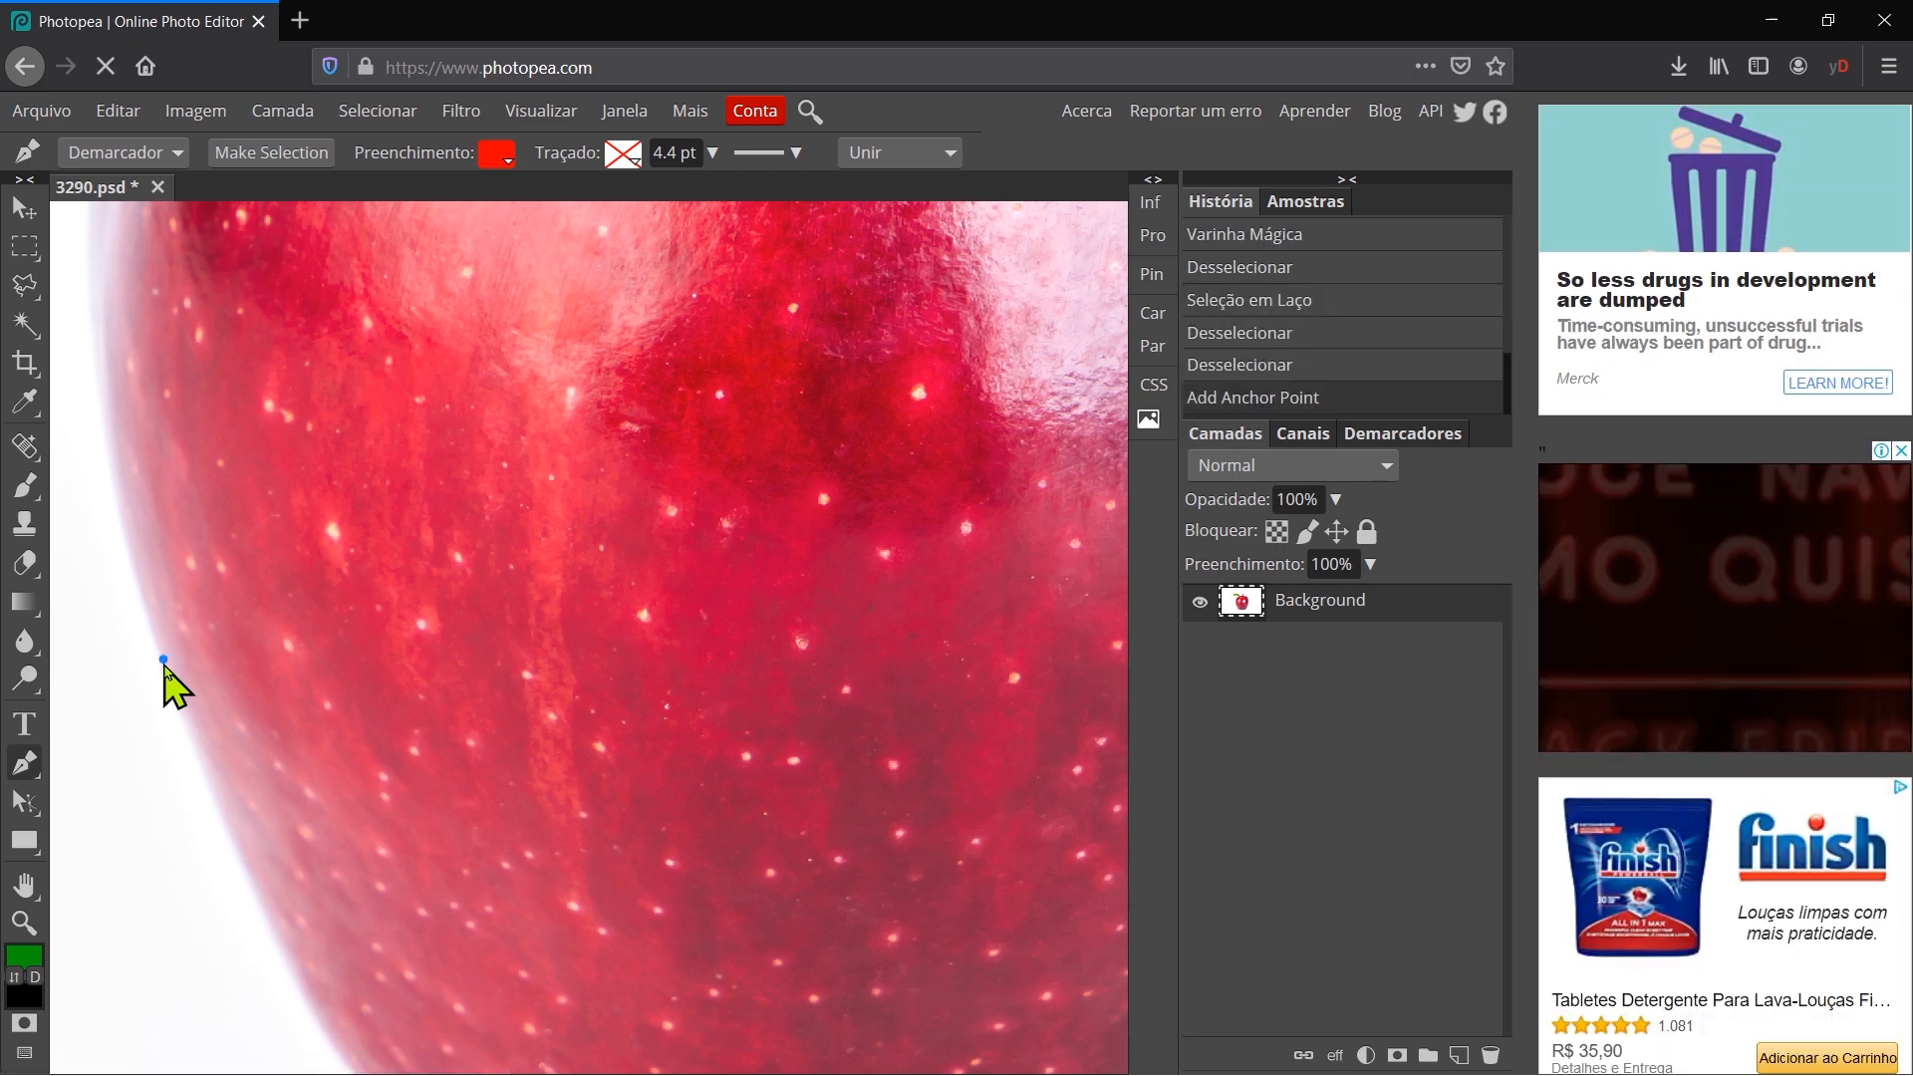
left_click(206, 777)
left_click(262, 895)
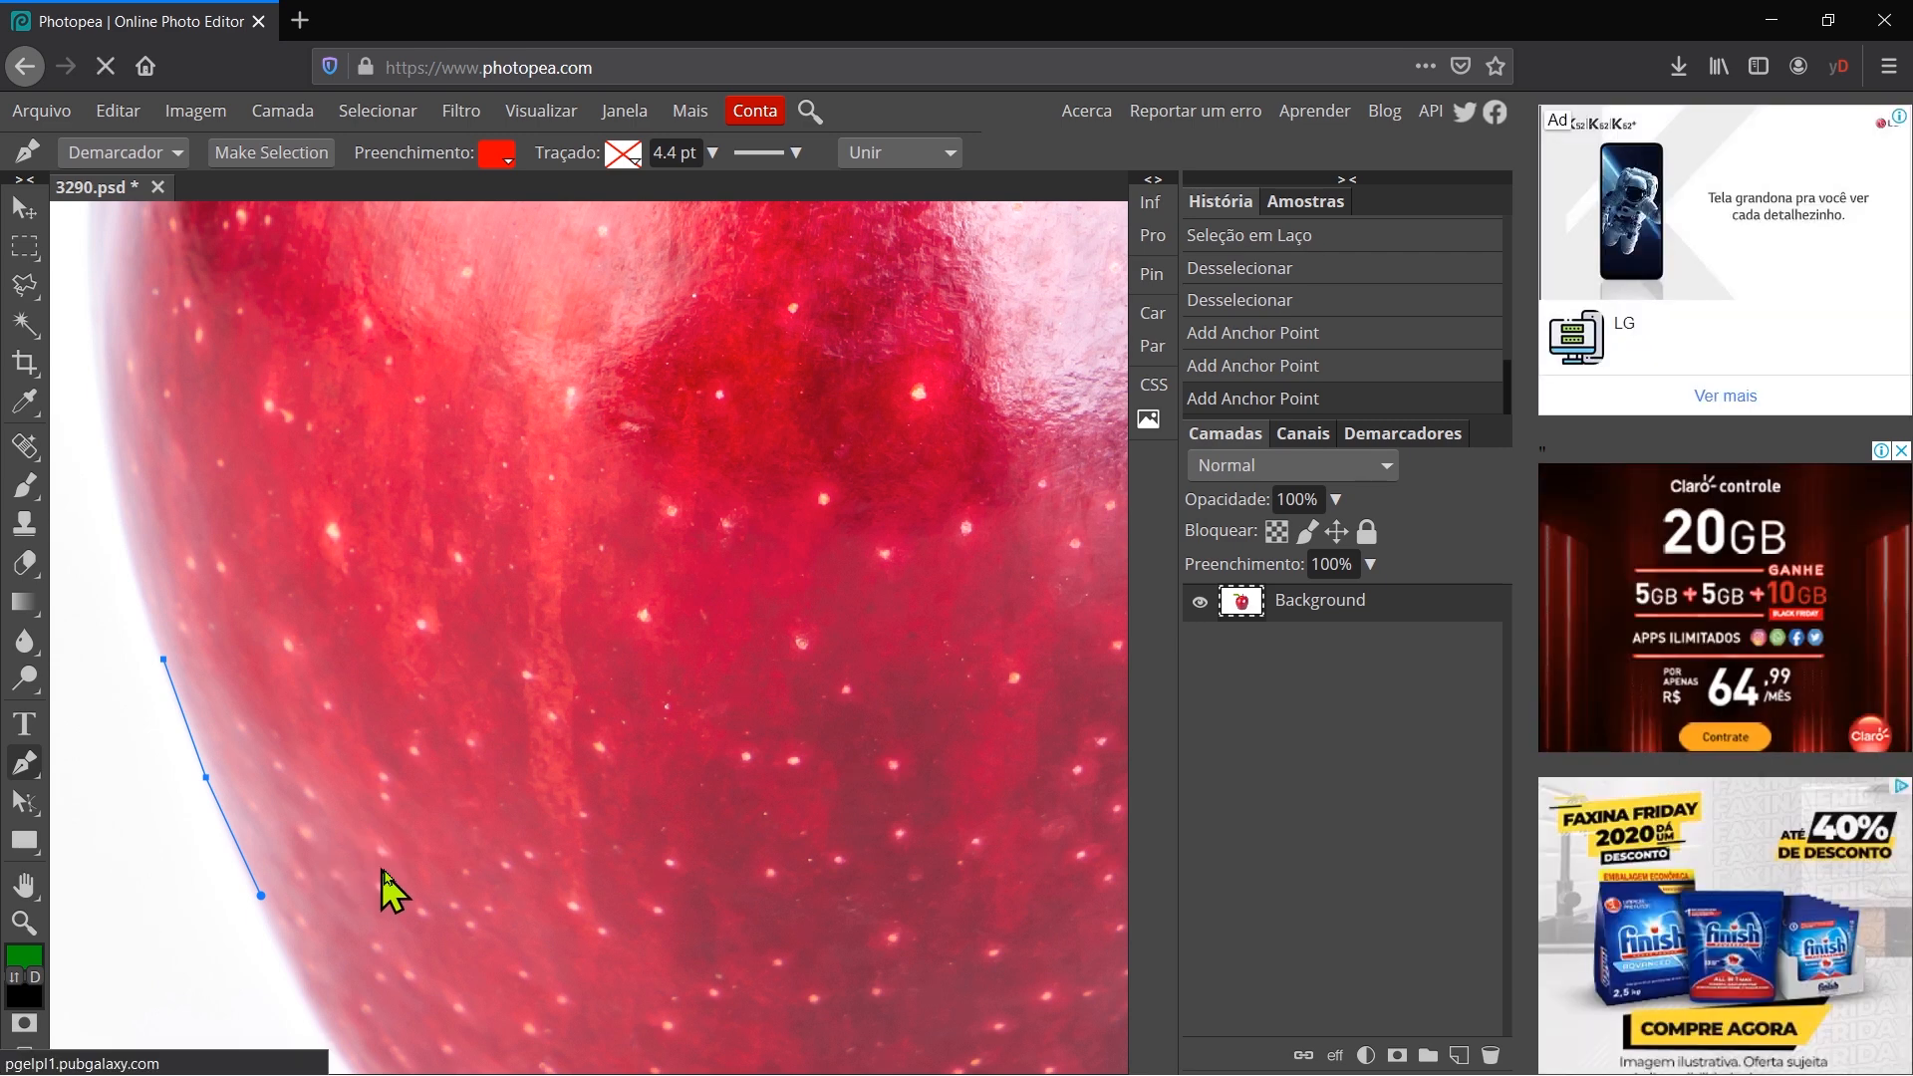
scroll(352, 522, "down", 4)
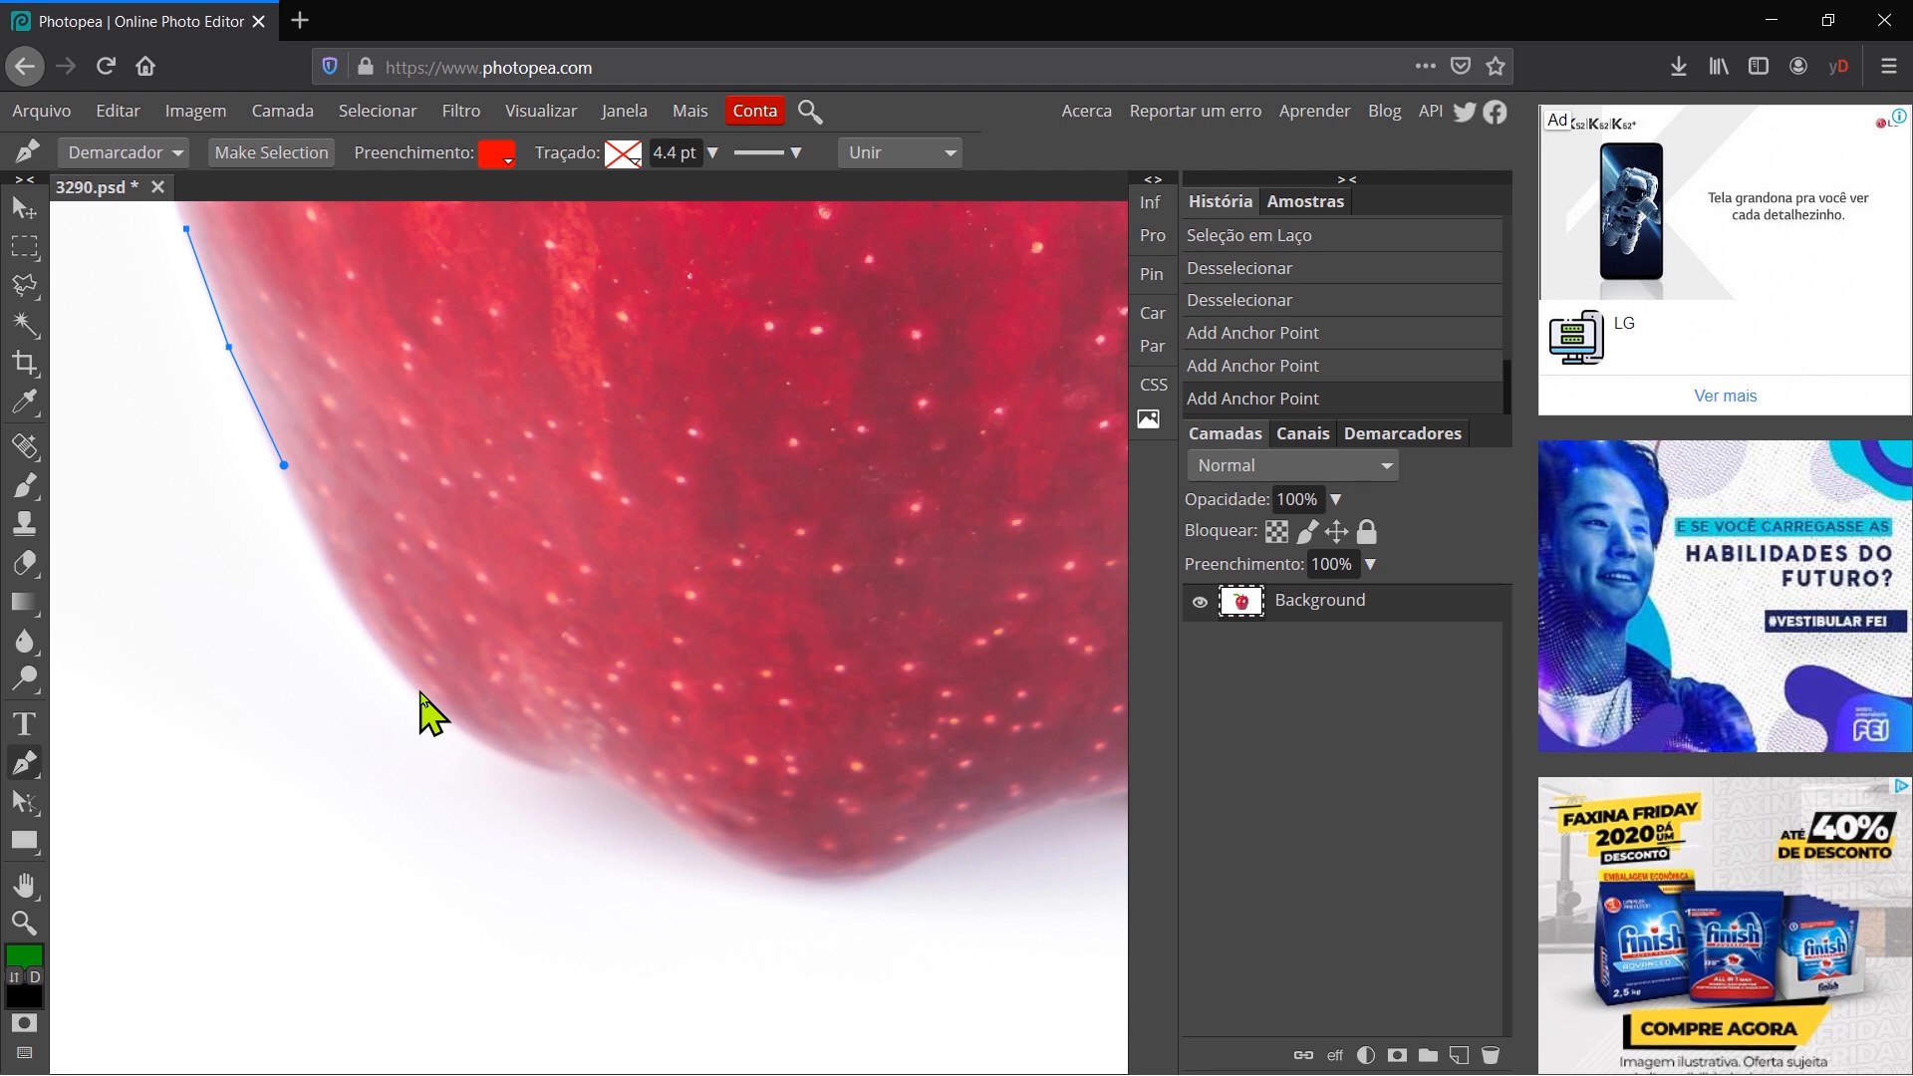
left_click_drag(419, 691, 488, 749)
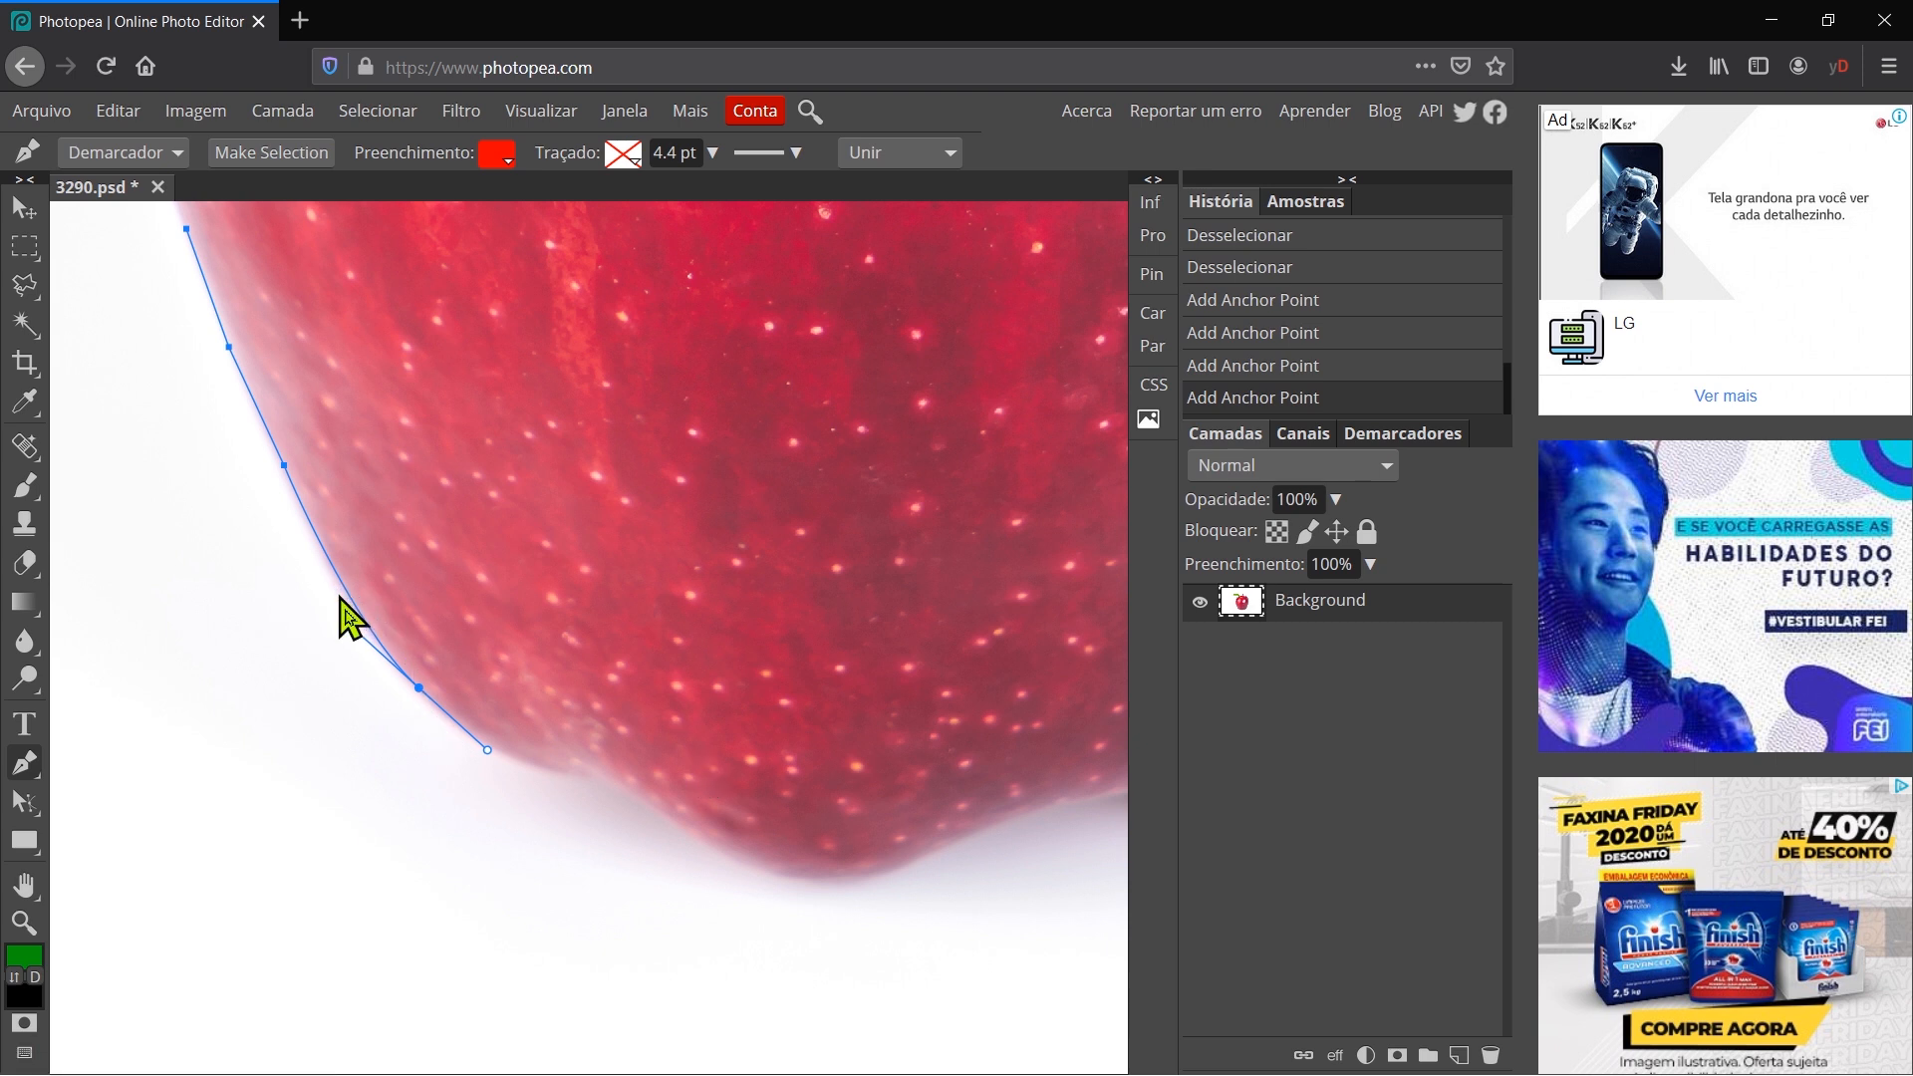
- Add an anchor at the first notch in the apple's base and adjust the preceding anchor's handle to follow the edge
left_click(603, 772)
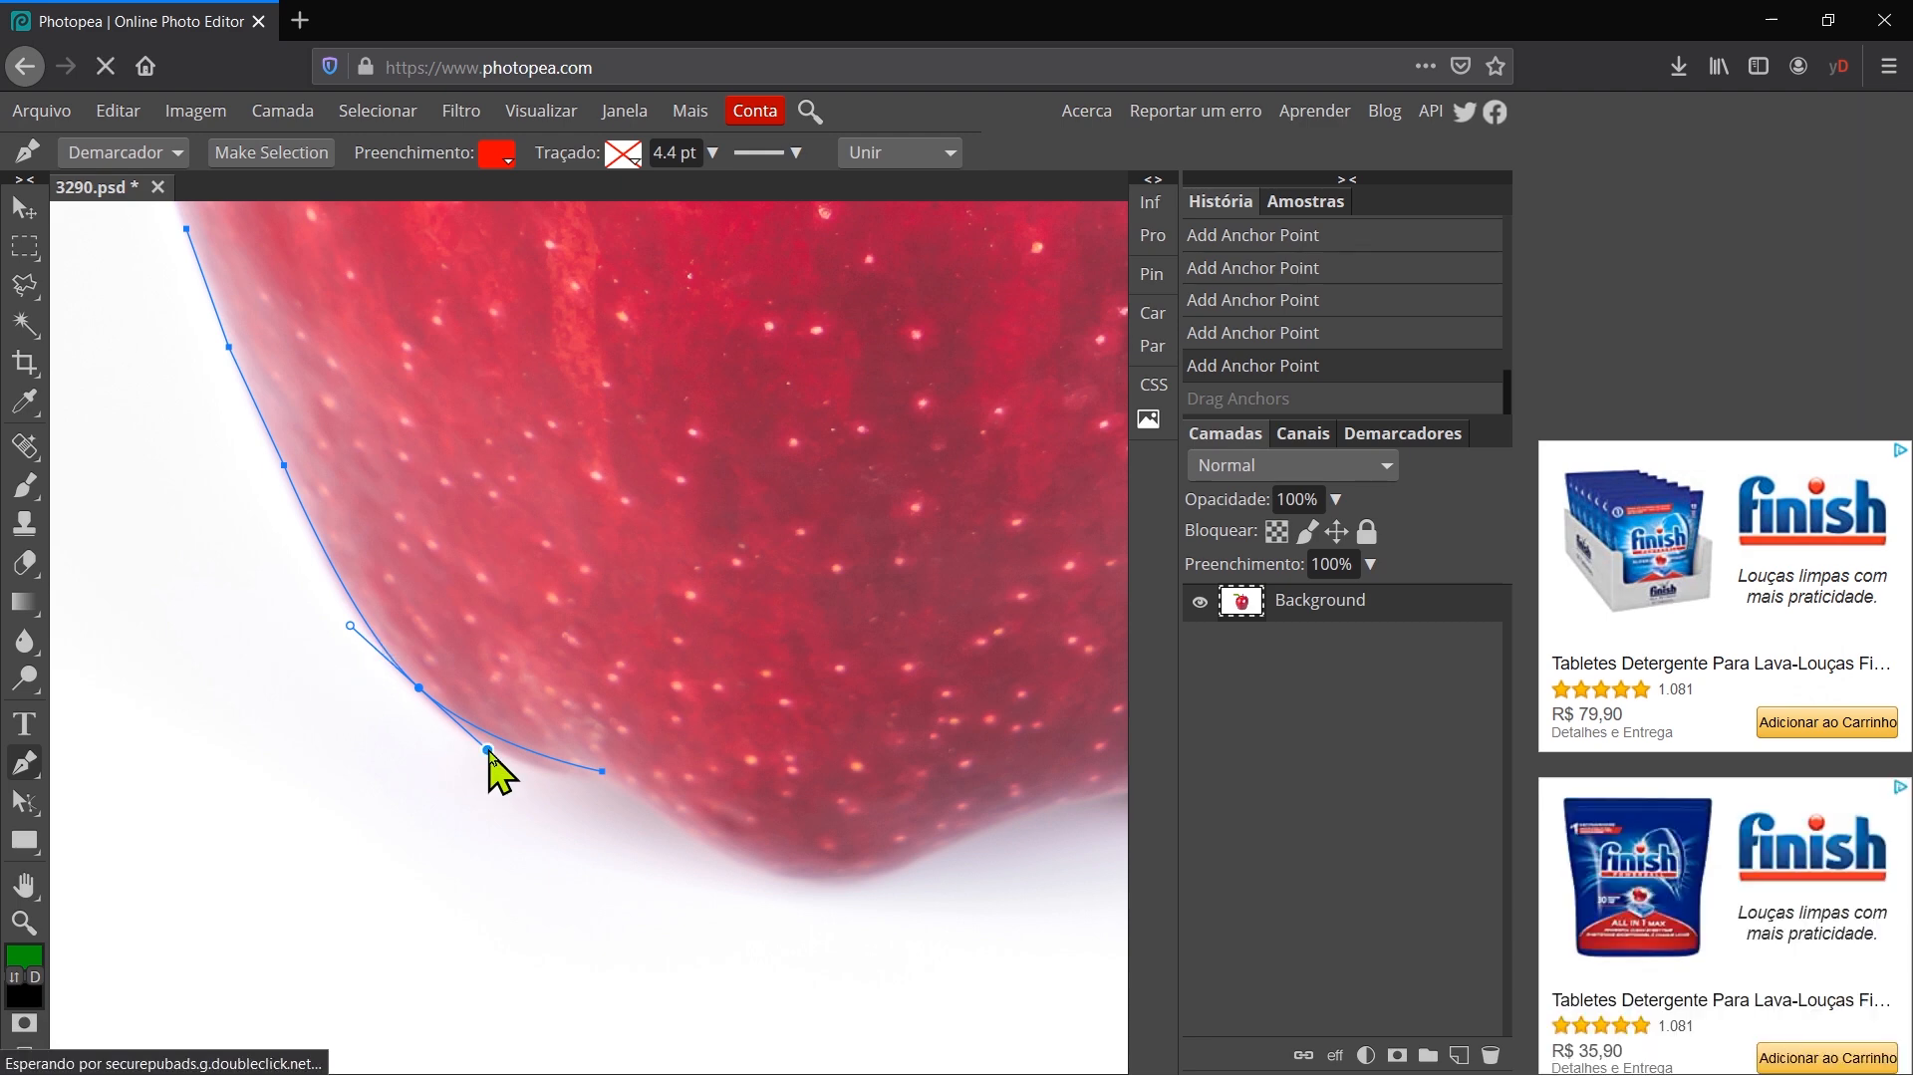
mouse_move(487, 751)
left_mouse_down()
mouse_move(482, 768)
mouse_move(506, 768)
mouse_move(484, 774)
mouse_move(486, 757)
left_mouse_up()
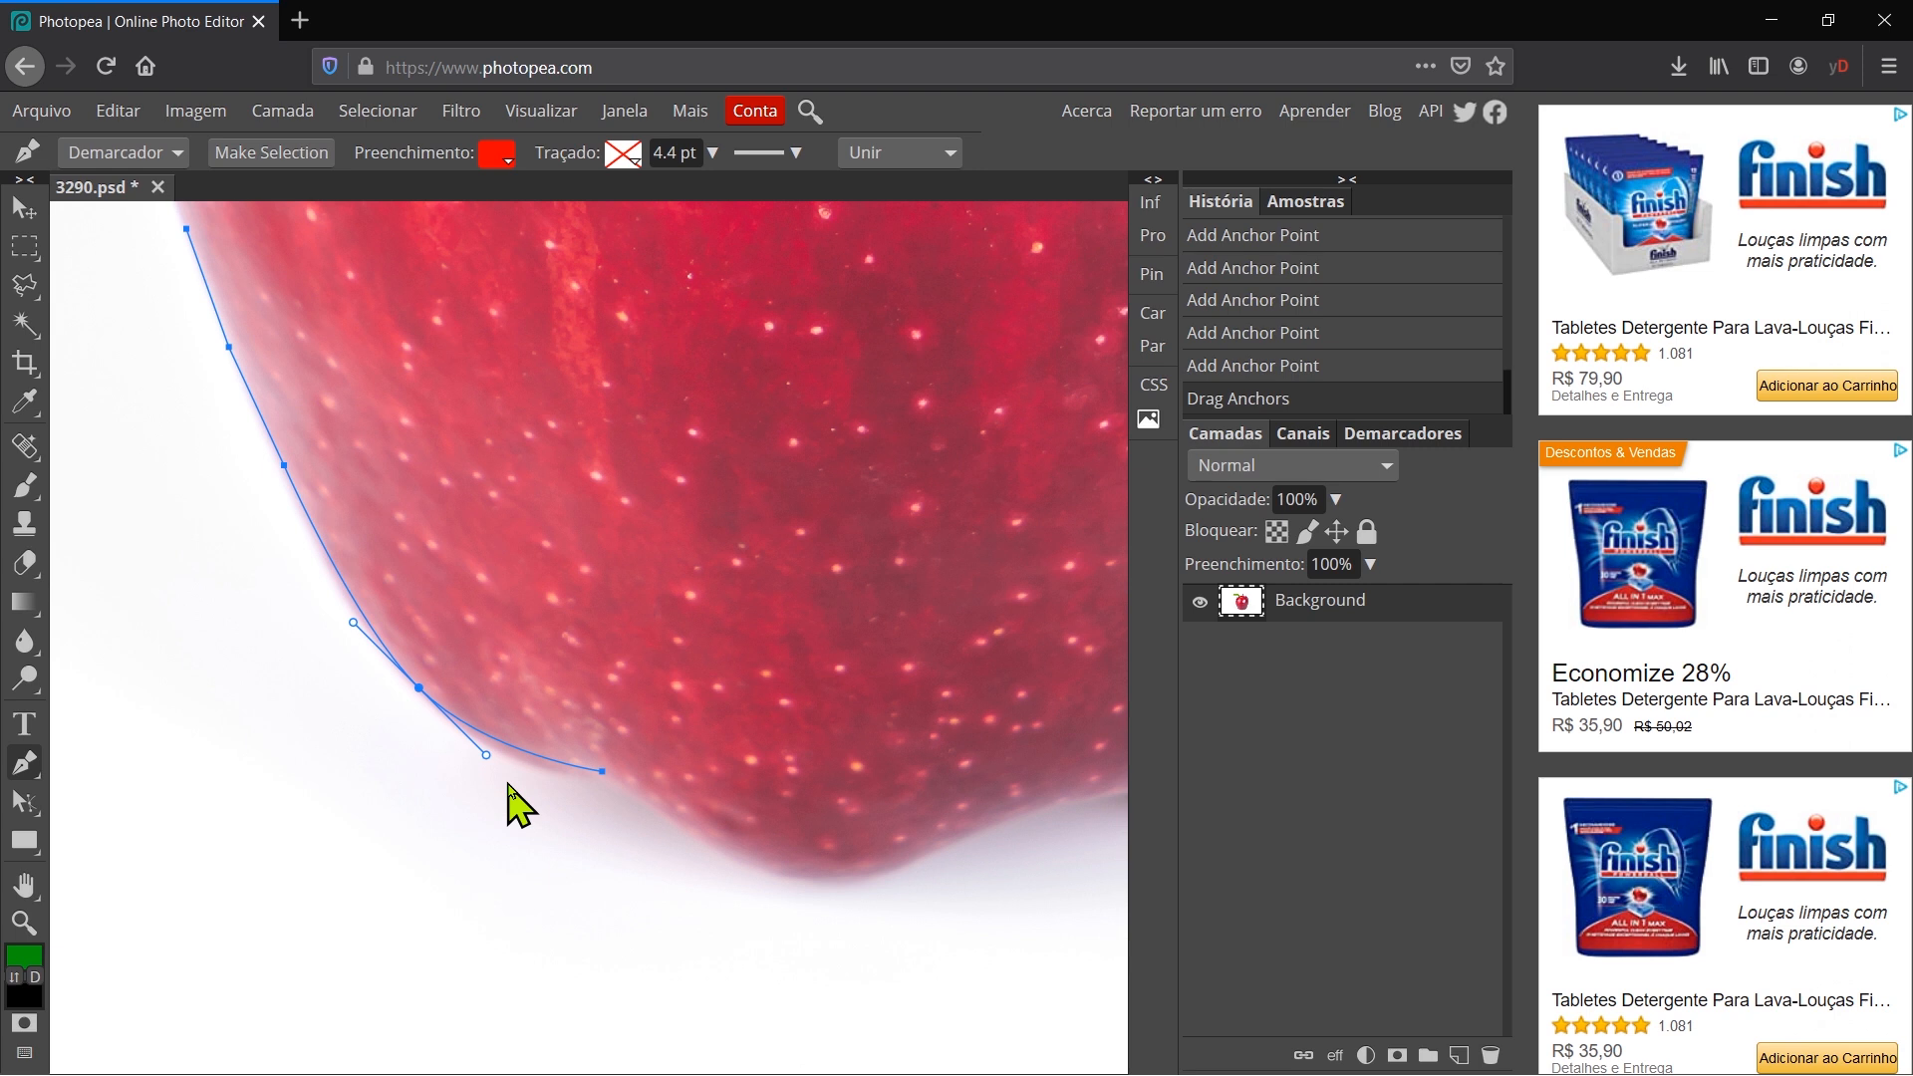
mouse_move(486, 754)
left_mouse_down()
mouse_move(483, 773)
mouse_move(522, 738)
mouse_move(412, 752)
mouse_move(499, 747)
mouse_move(504, 794)
mouse_move(430, 737)
mouse_move(553, 849)
mouse_move(271, 769)
mouse_move(440, 750)
mouse_move(641, 897)
mouse_move(440, 730)
mouse_move(498, 781)
left_mouse_up()
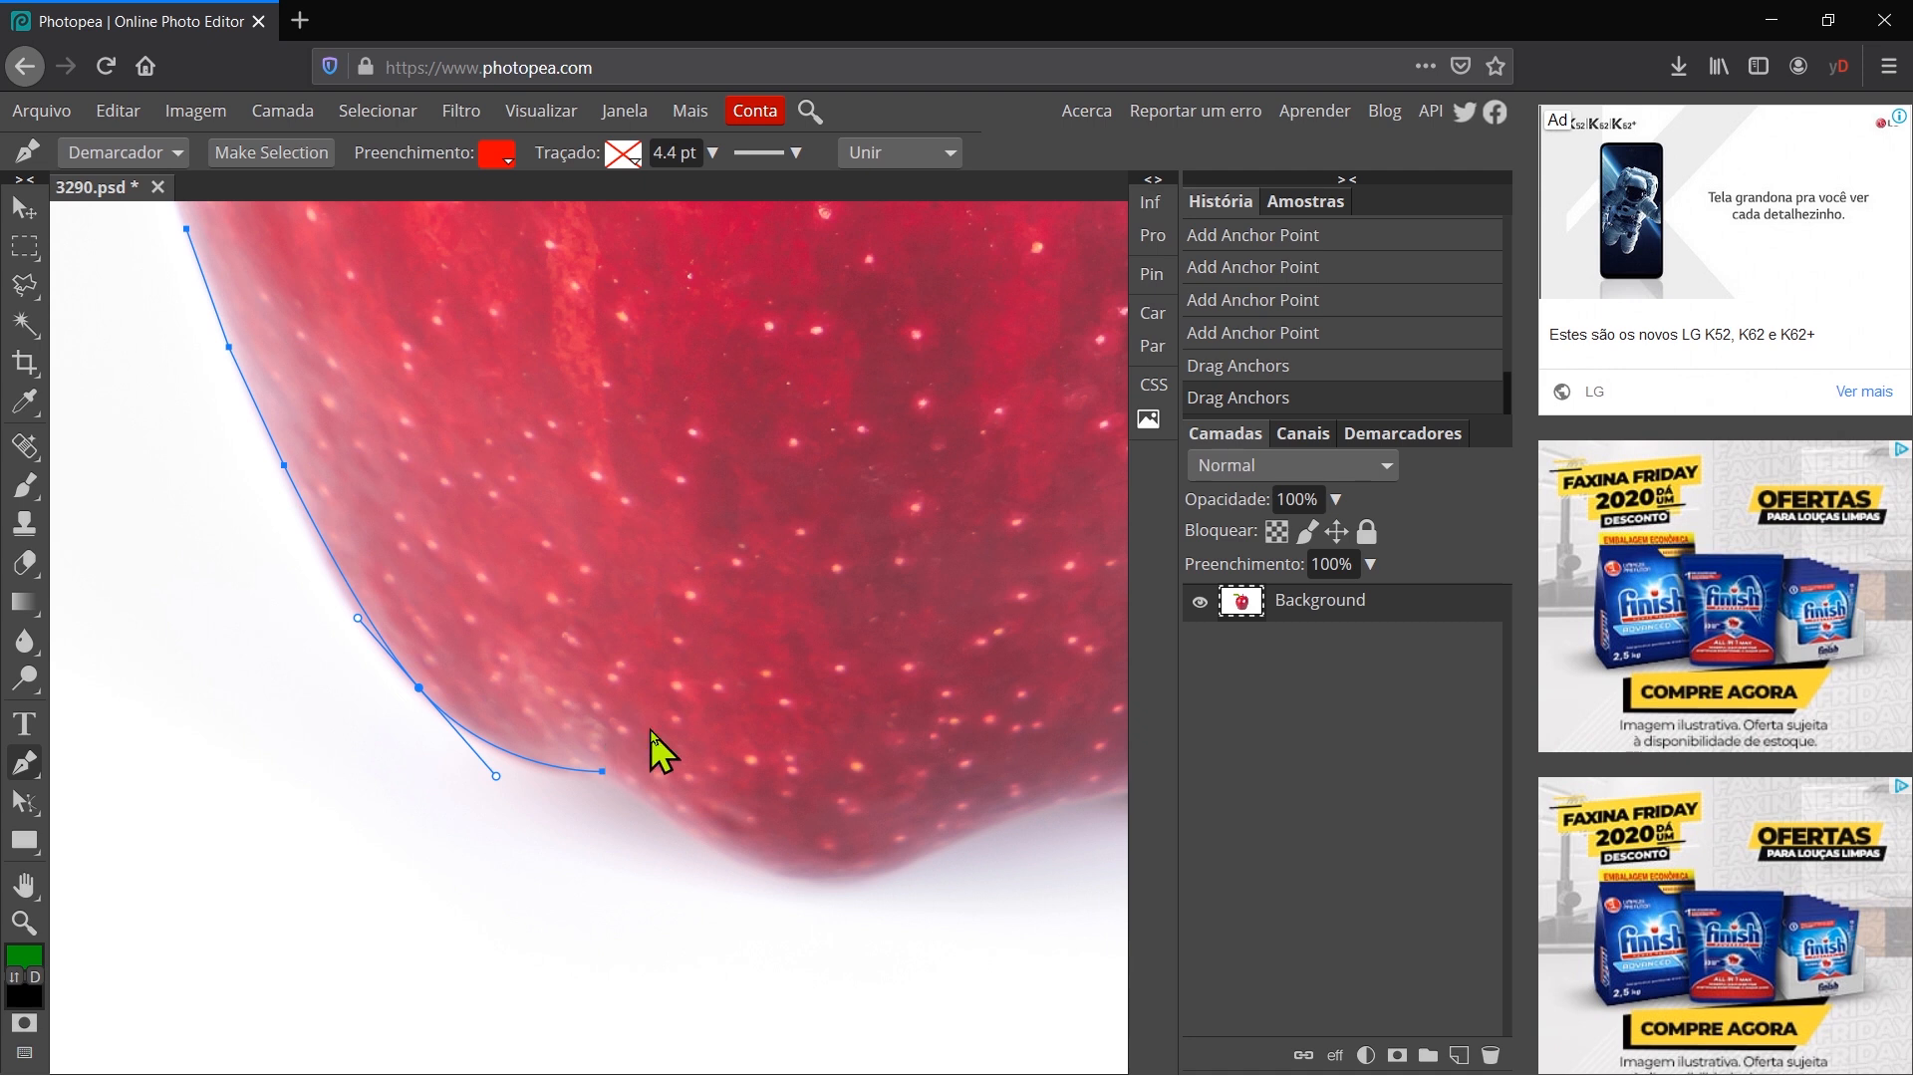
- Make the notch anchor a corner and continue the path around the base, up the right side and over the top
left_click(602, 772)
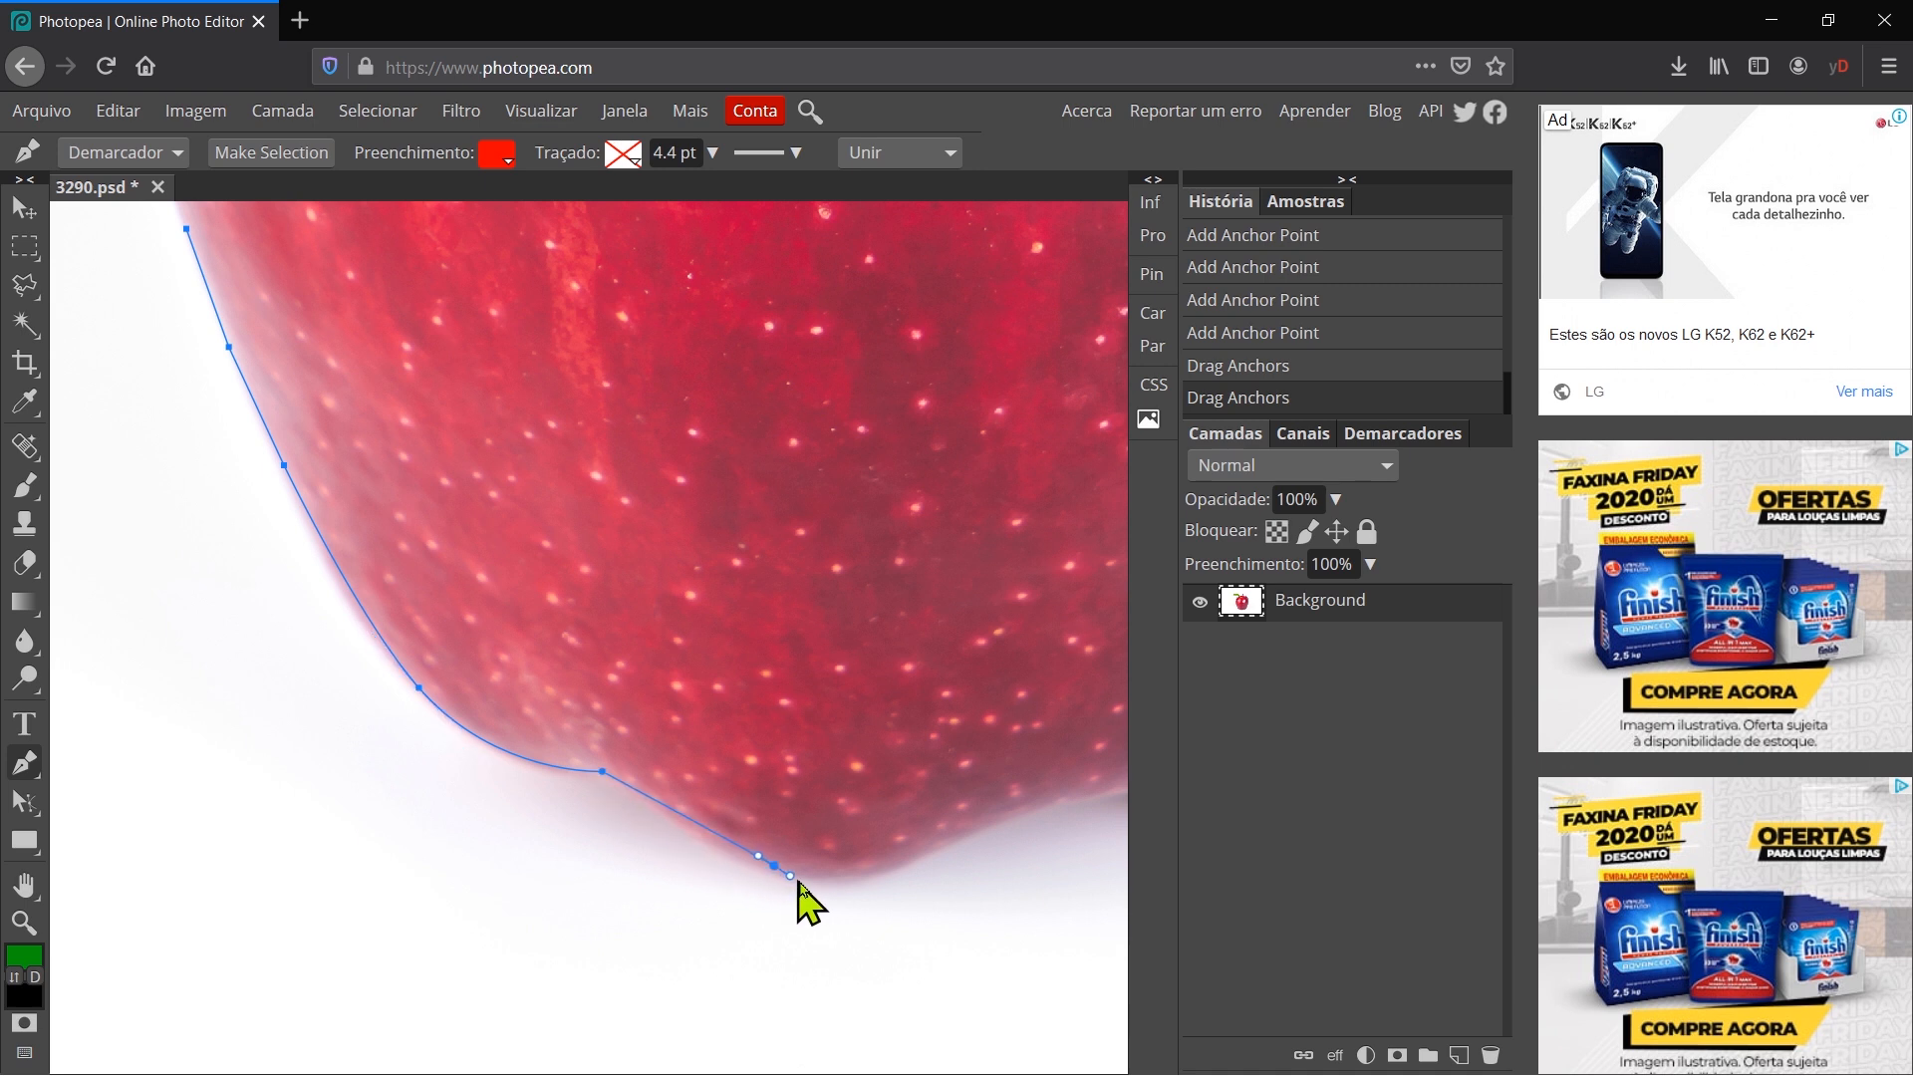
key("ctrl+z")
key("ctrl+z")
left_click_drag(755, 863, 963, 837)
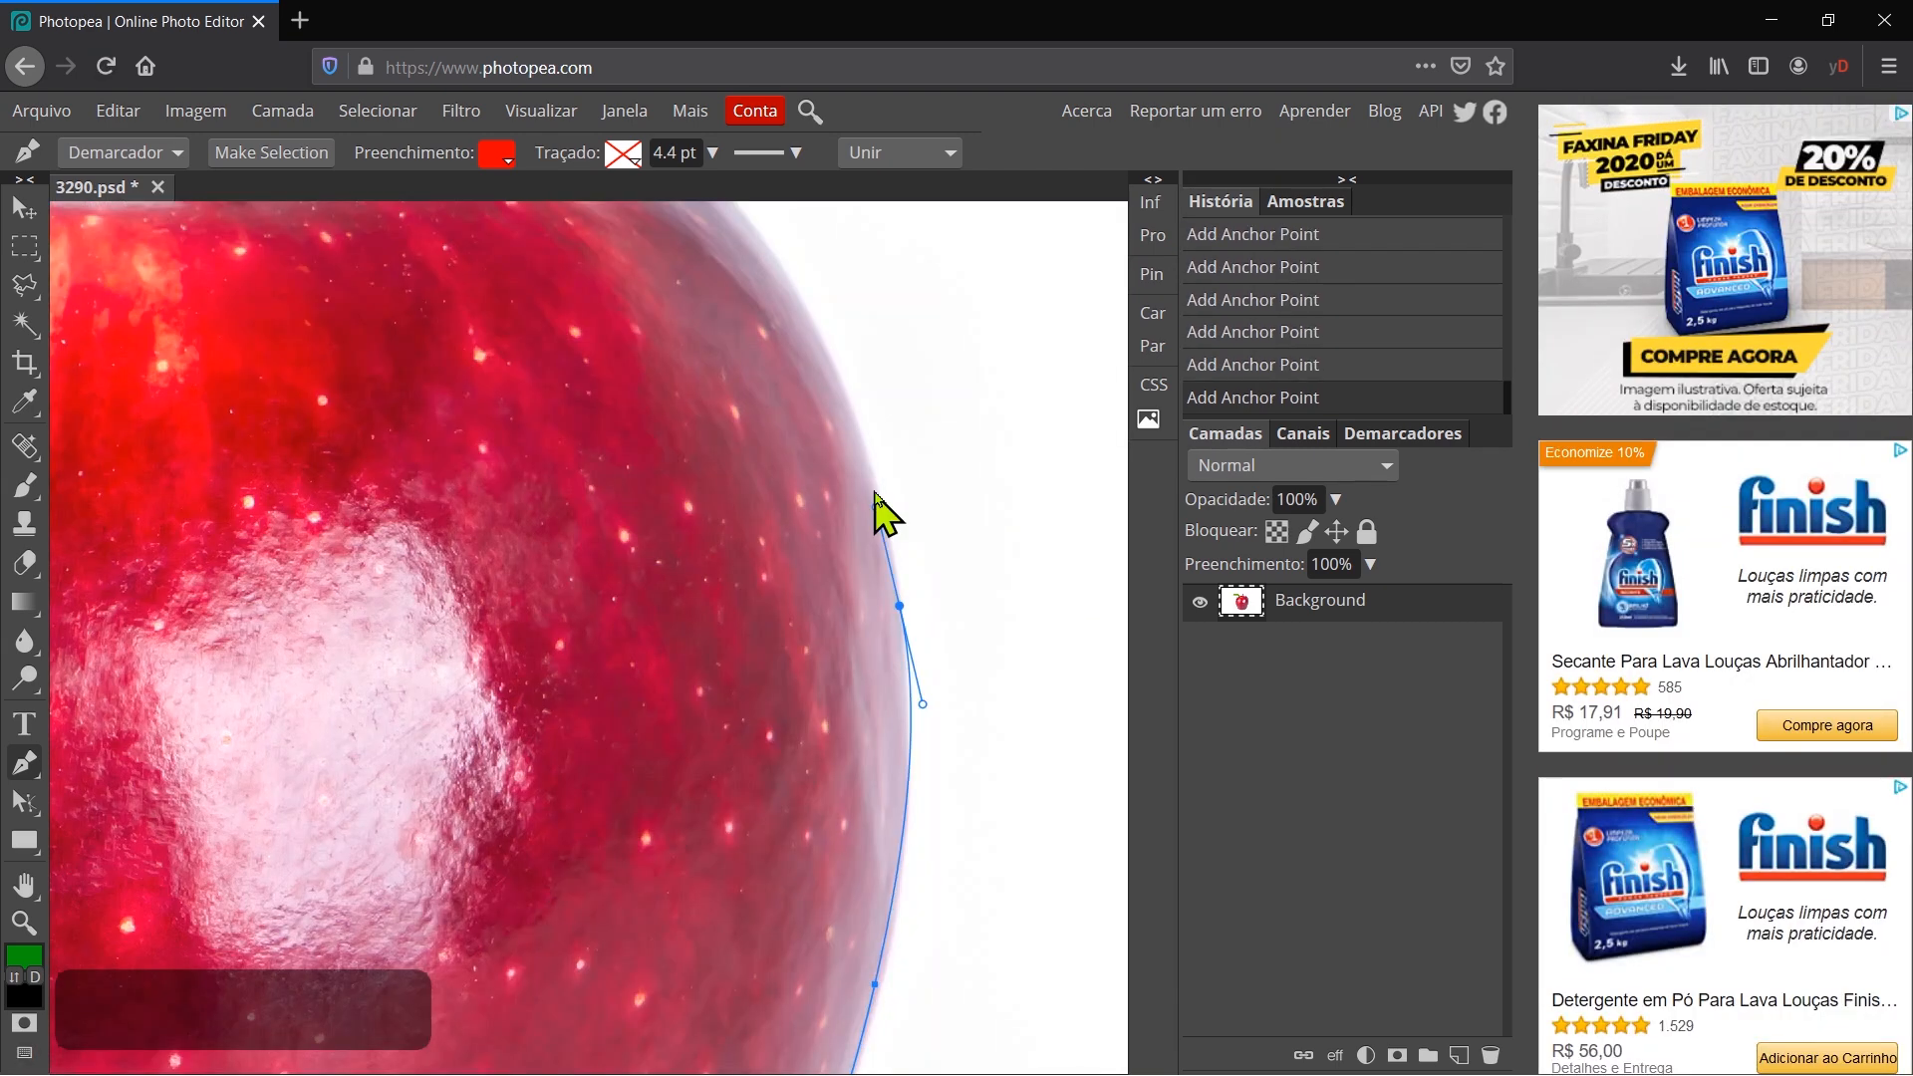
left_click_drag(969, 628, 905, 544)
left_click_drag(692, 406, 547, 380)
- Outline the apple's stem with anchor points up one side, across the tip and down the other side
left_click(734, 600)
left_click(775, 509)
left_click(795, 462)
left_click(743, 437)
left_click(730, 483)
left_click(681, 601)
- Trace the leaf's serrated upper edge with anchor points all the way to the leaf tip
left_click(491, 634)
left_click_drag(439, 649, 926, 755)
left_click(780, 626)
left_click(462, 525)
left_click(300, 504)
left_click_drag(142, 516, 641, 505)
left_click(588, 533)
left_click(568, 558)
left_click(451, 601)
left_click(434, 615)
left_click(329, 682)
- Trace the leaf's underside and the apple's left side with curved segments, and close the path at its starting anchor
left_click_drag(470, 667, 511, 672)
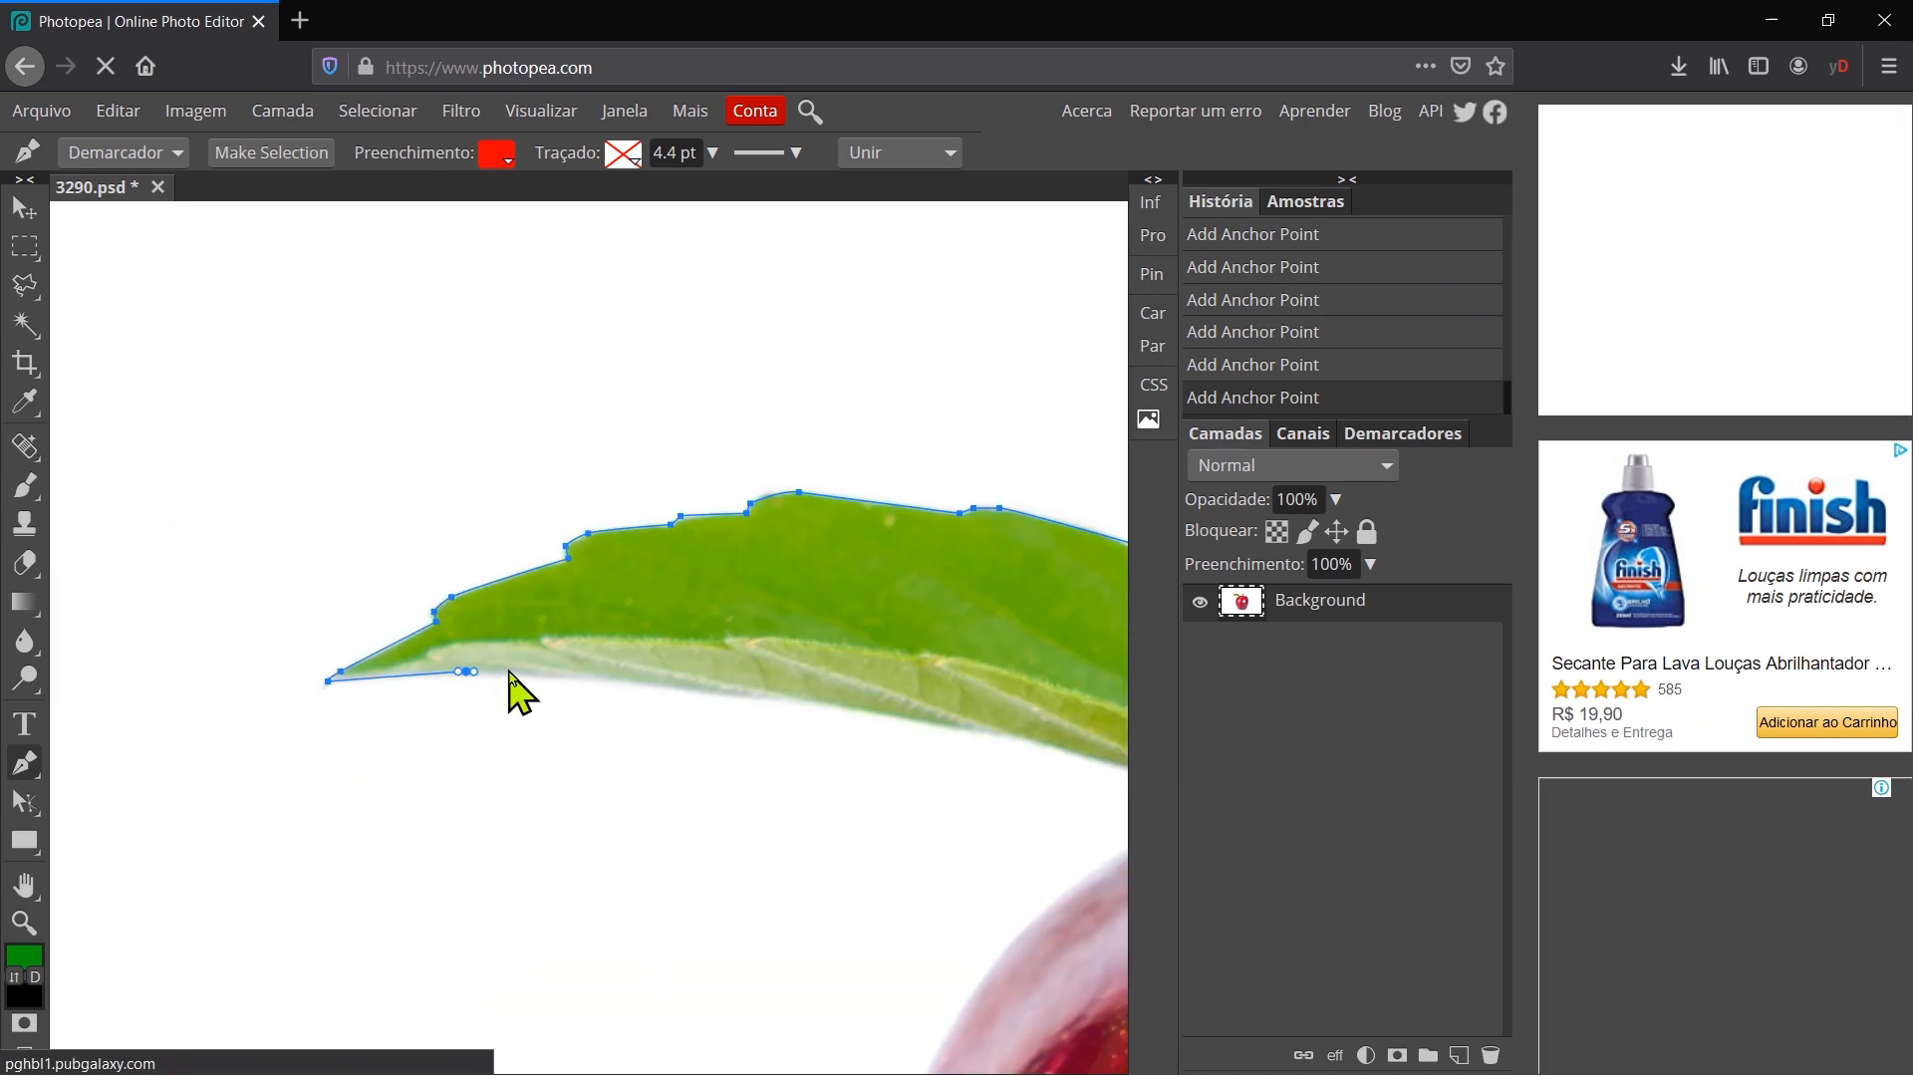
left_click(930, 564)
left_click_drag(674, 462, 602, 565)
left_click_drag(535, 502, 541, 549)
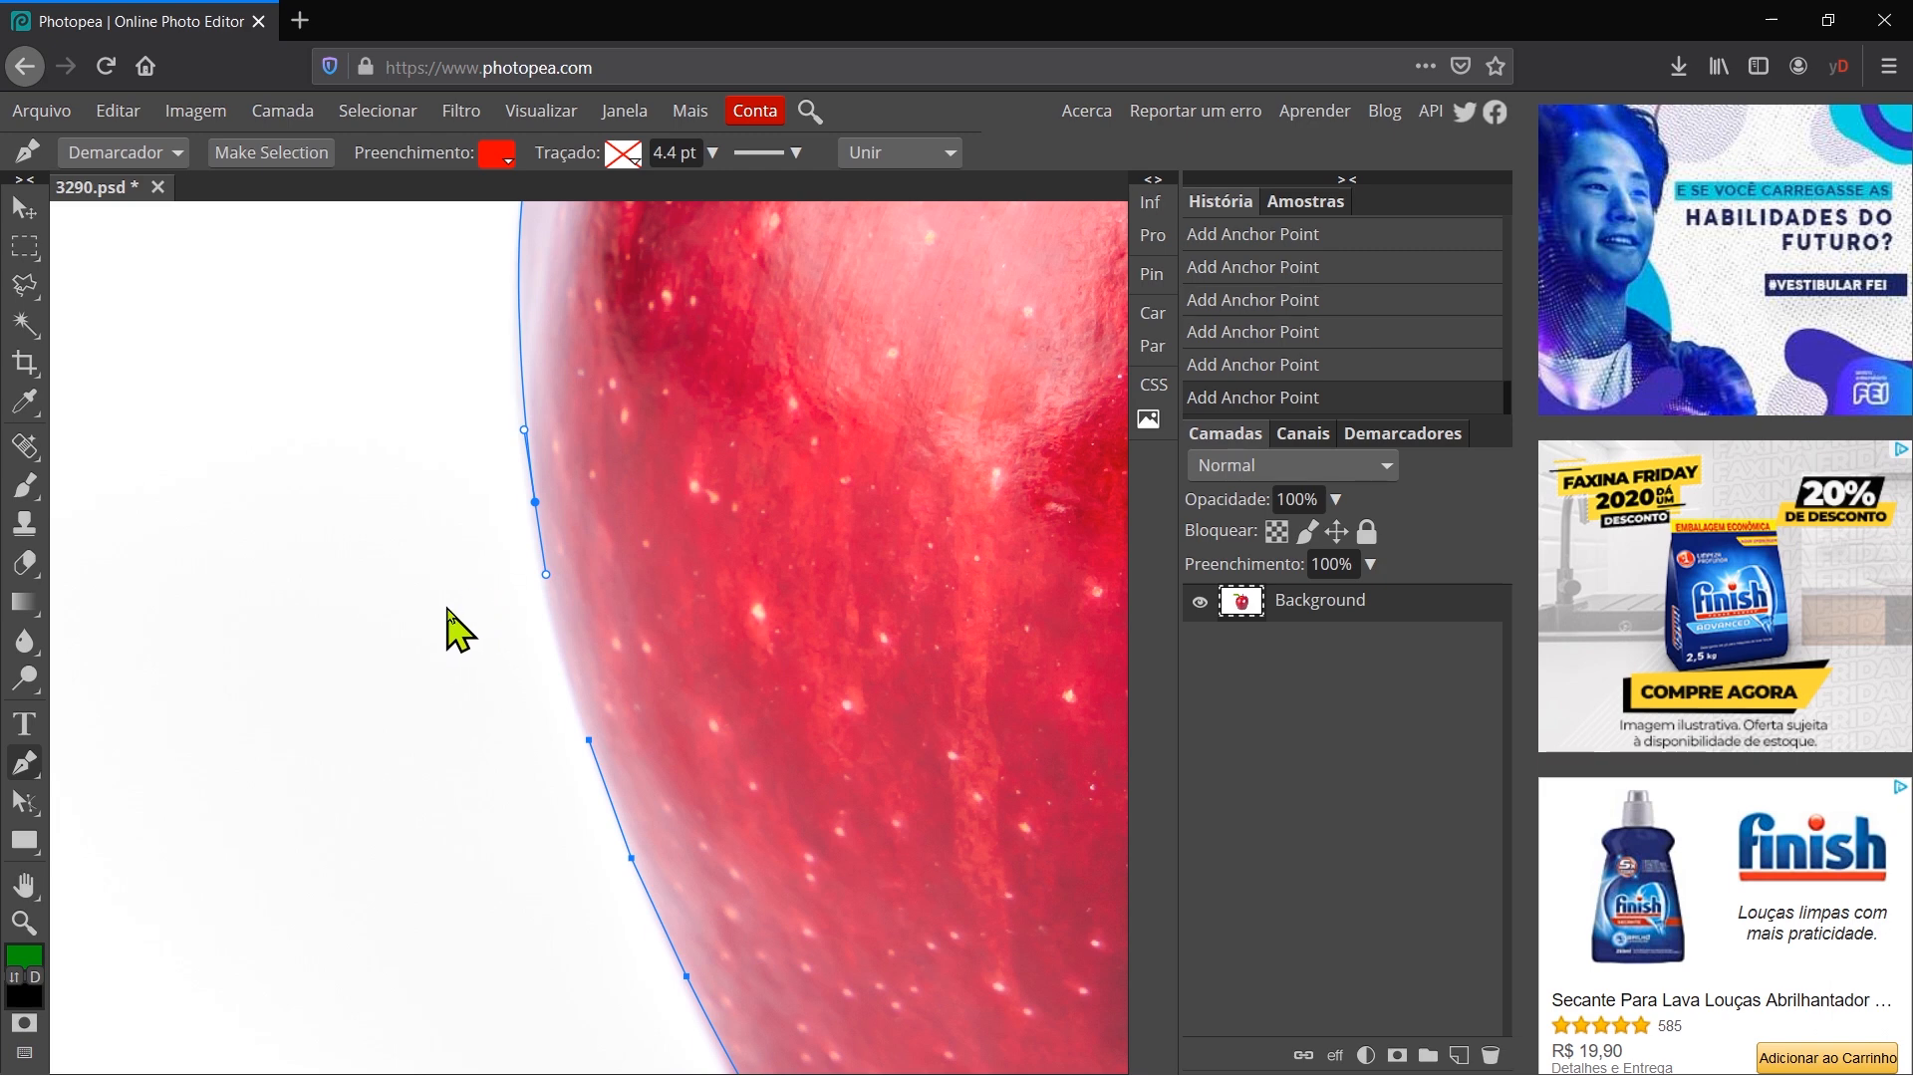
left_click(589, 742)
left_click_drag(589, 741, 613, 814)
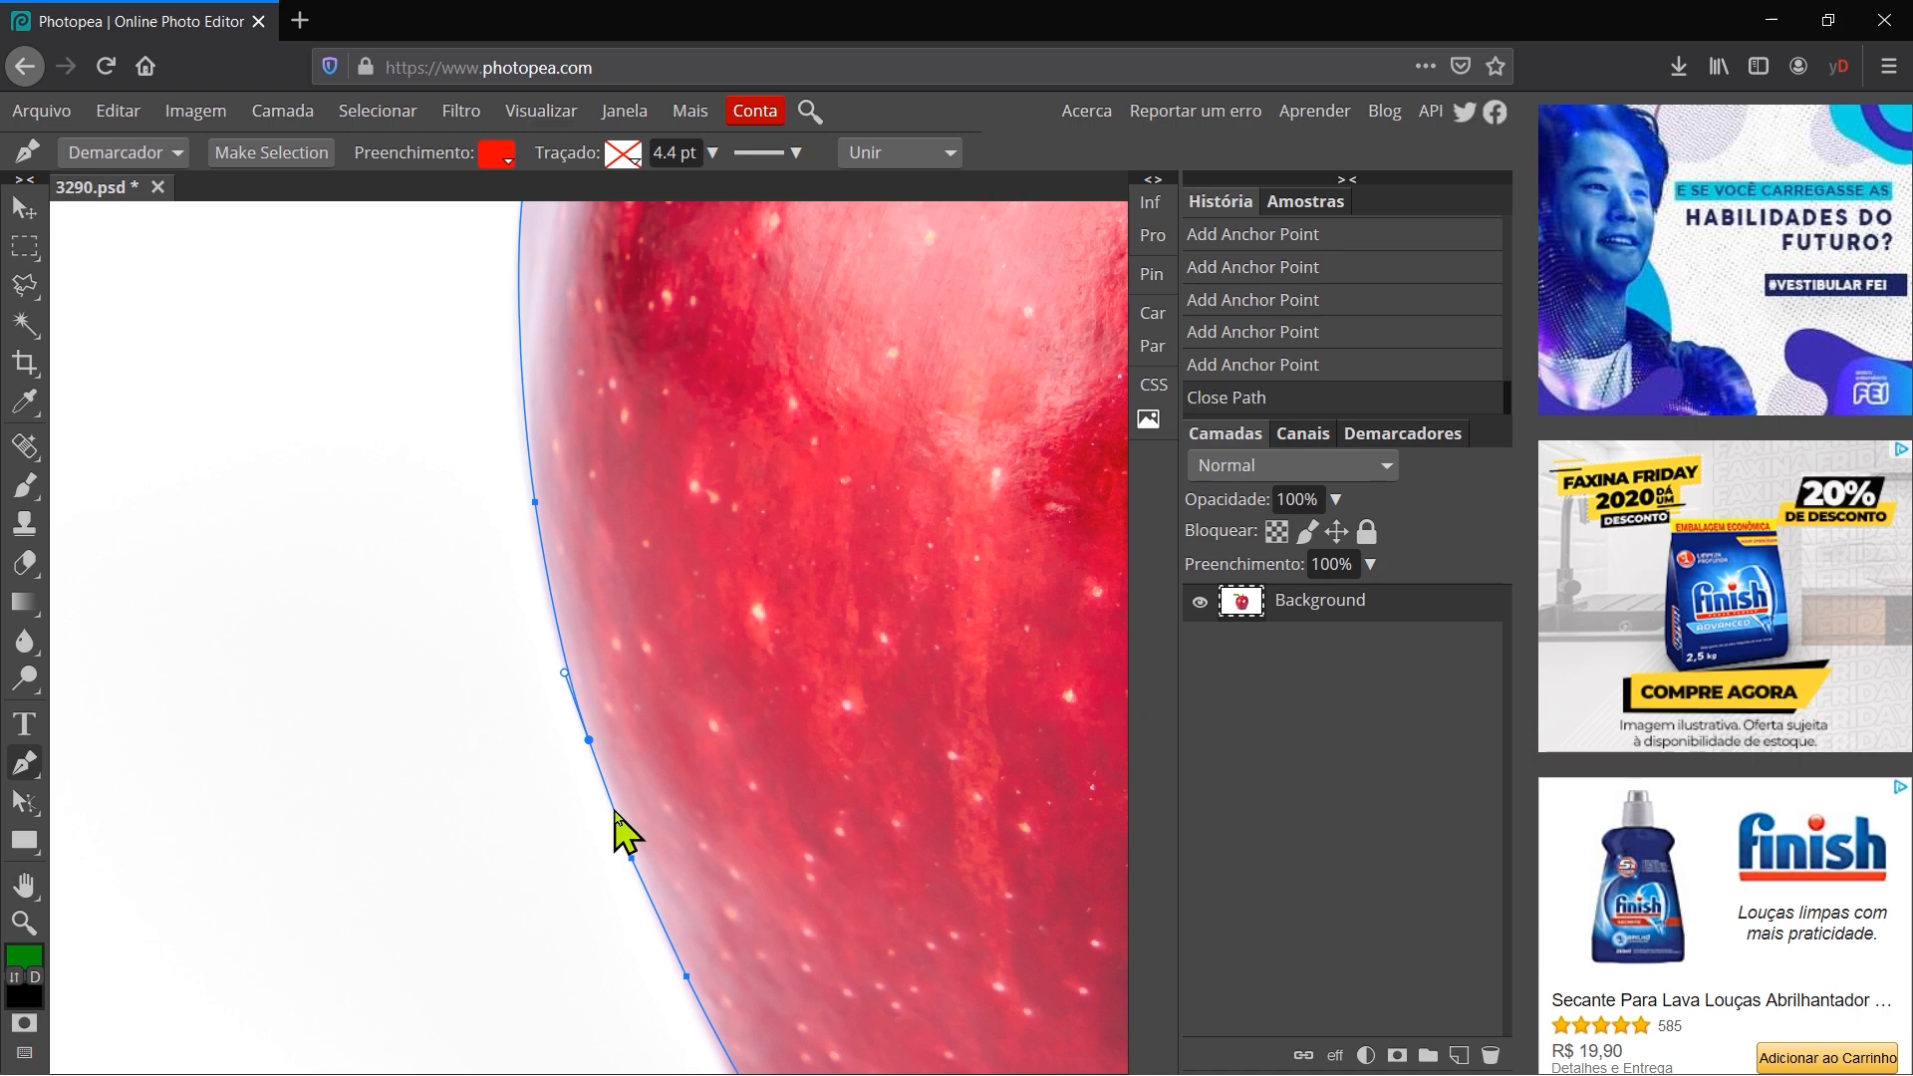
- Convert the Work Path into a selection and use it to add a raster mask to the Background layer
key("ctrl+0")
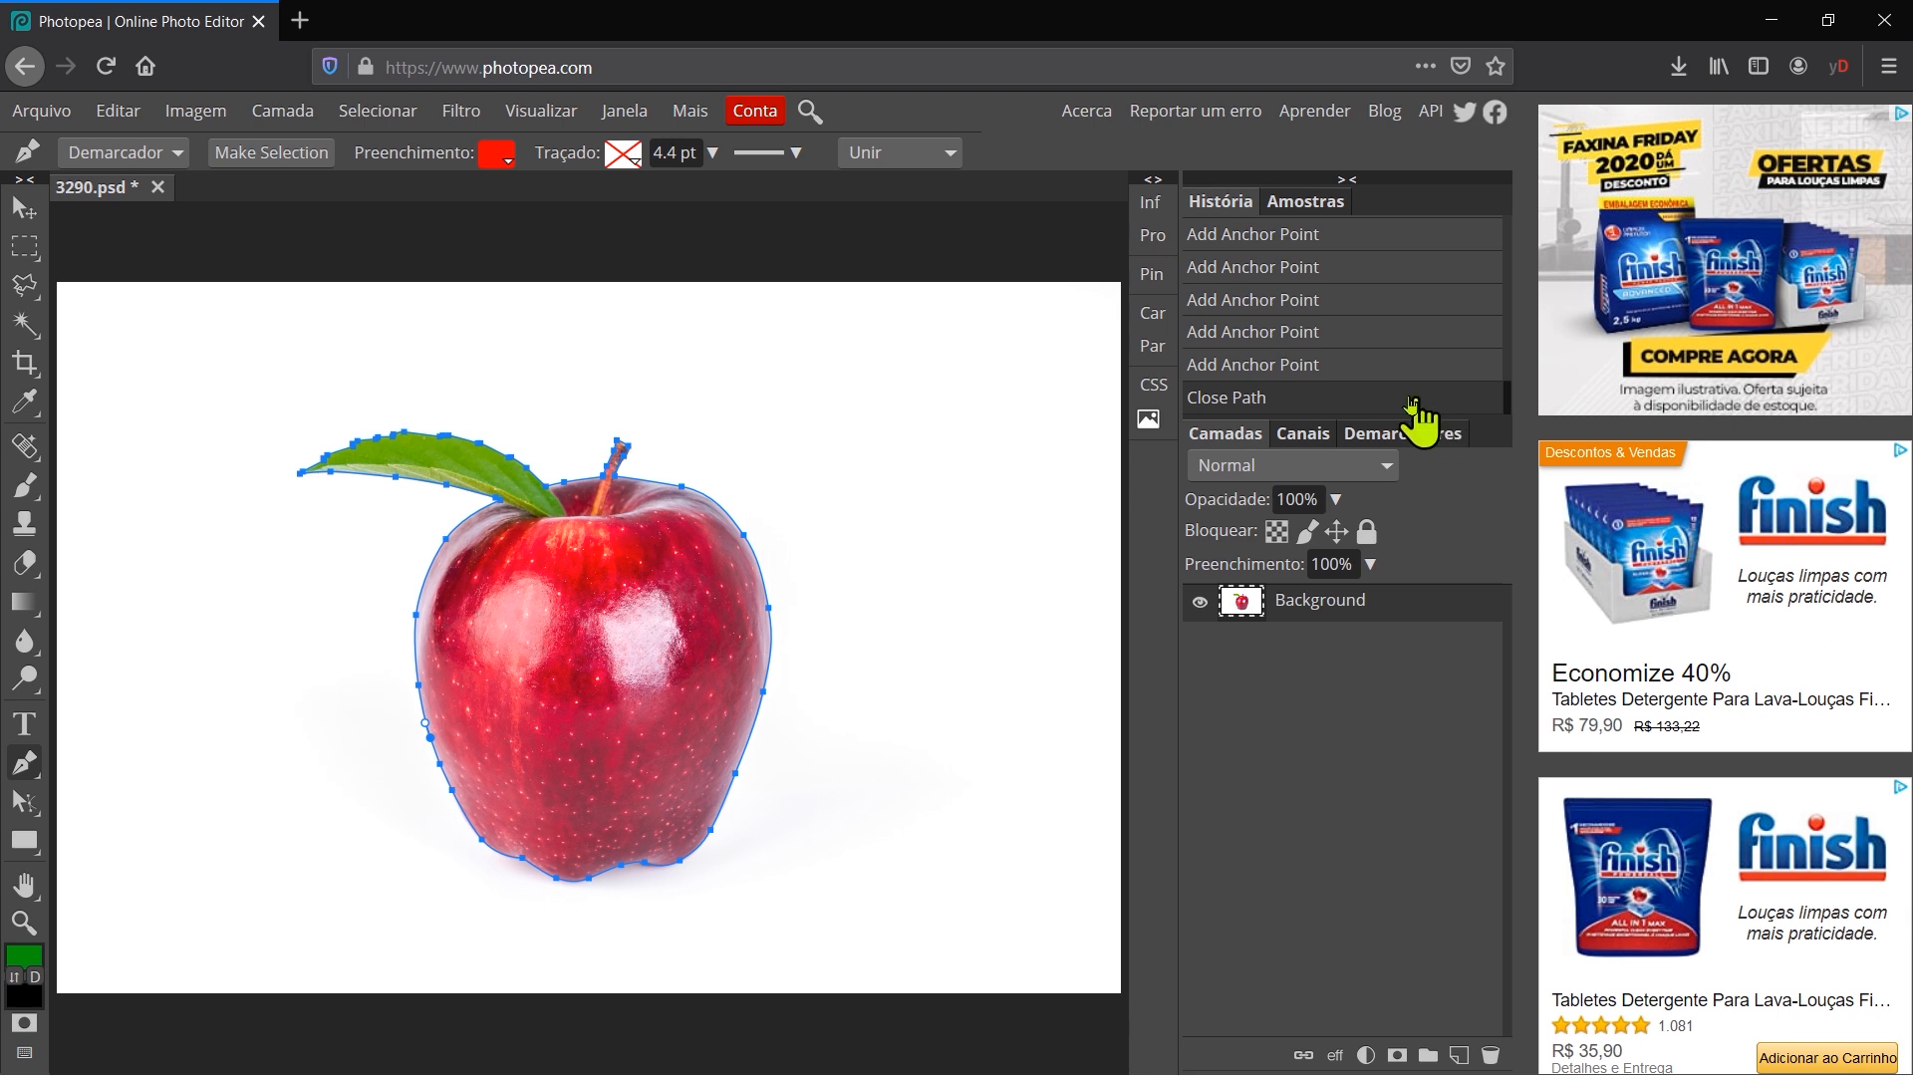
left_click(1425, 441)
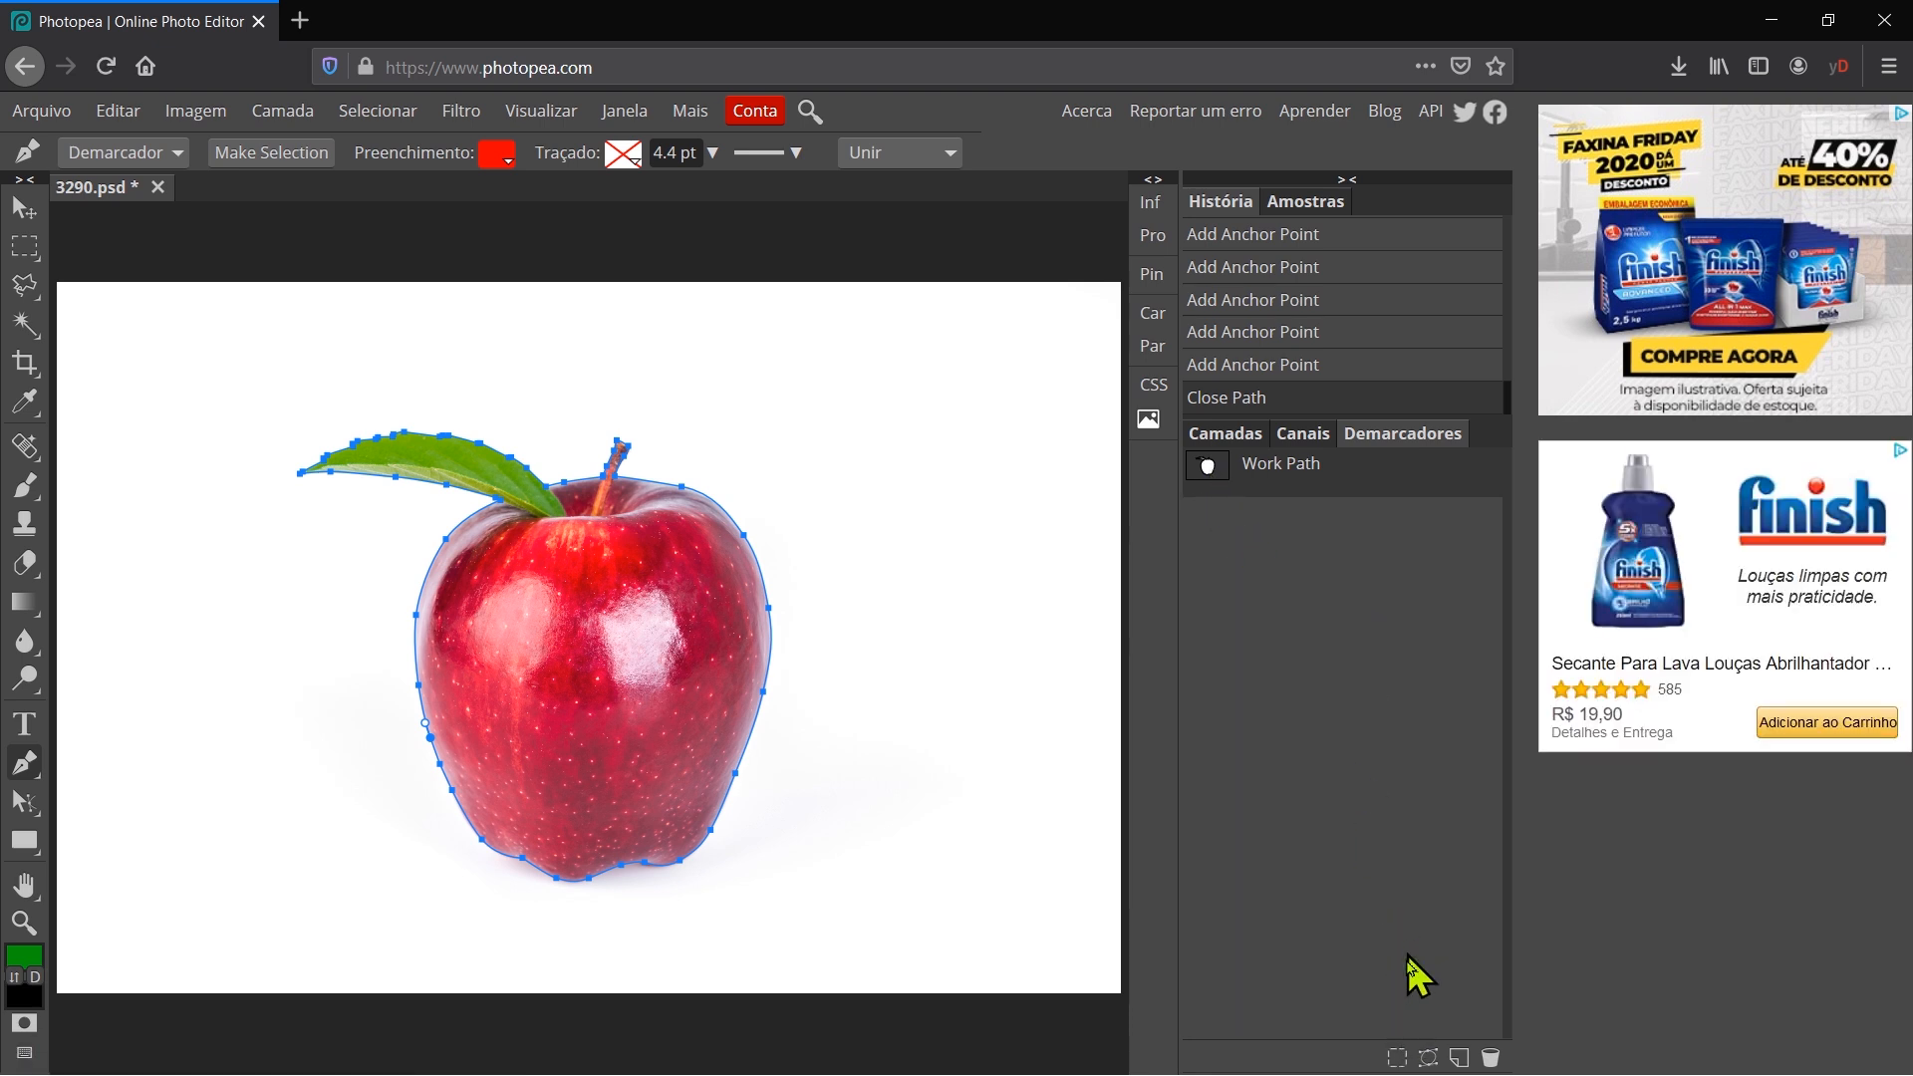
left_click(1397, 1057)
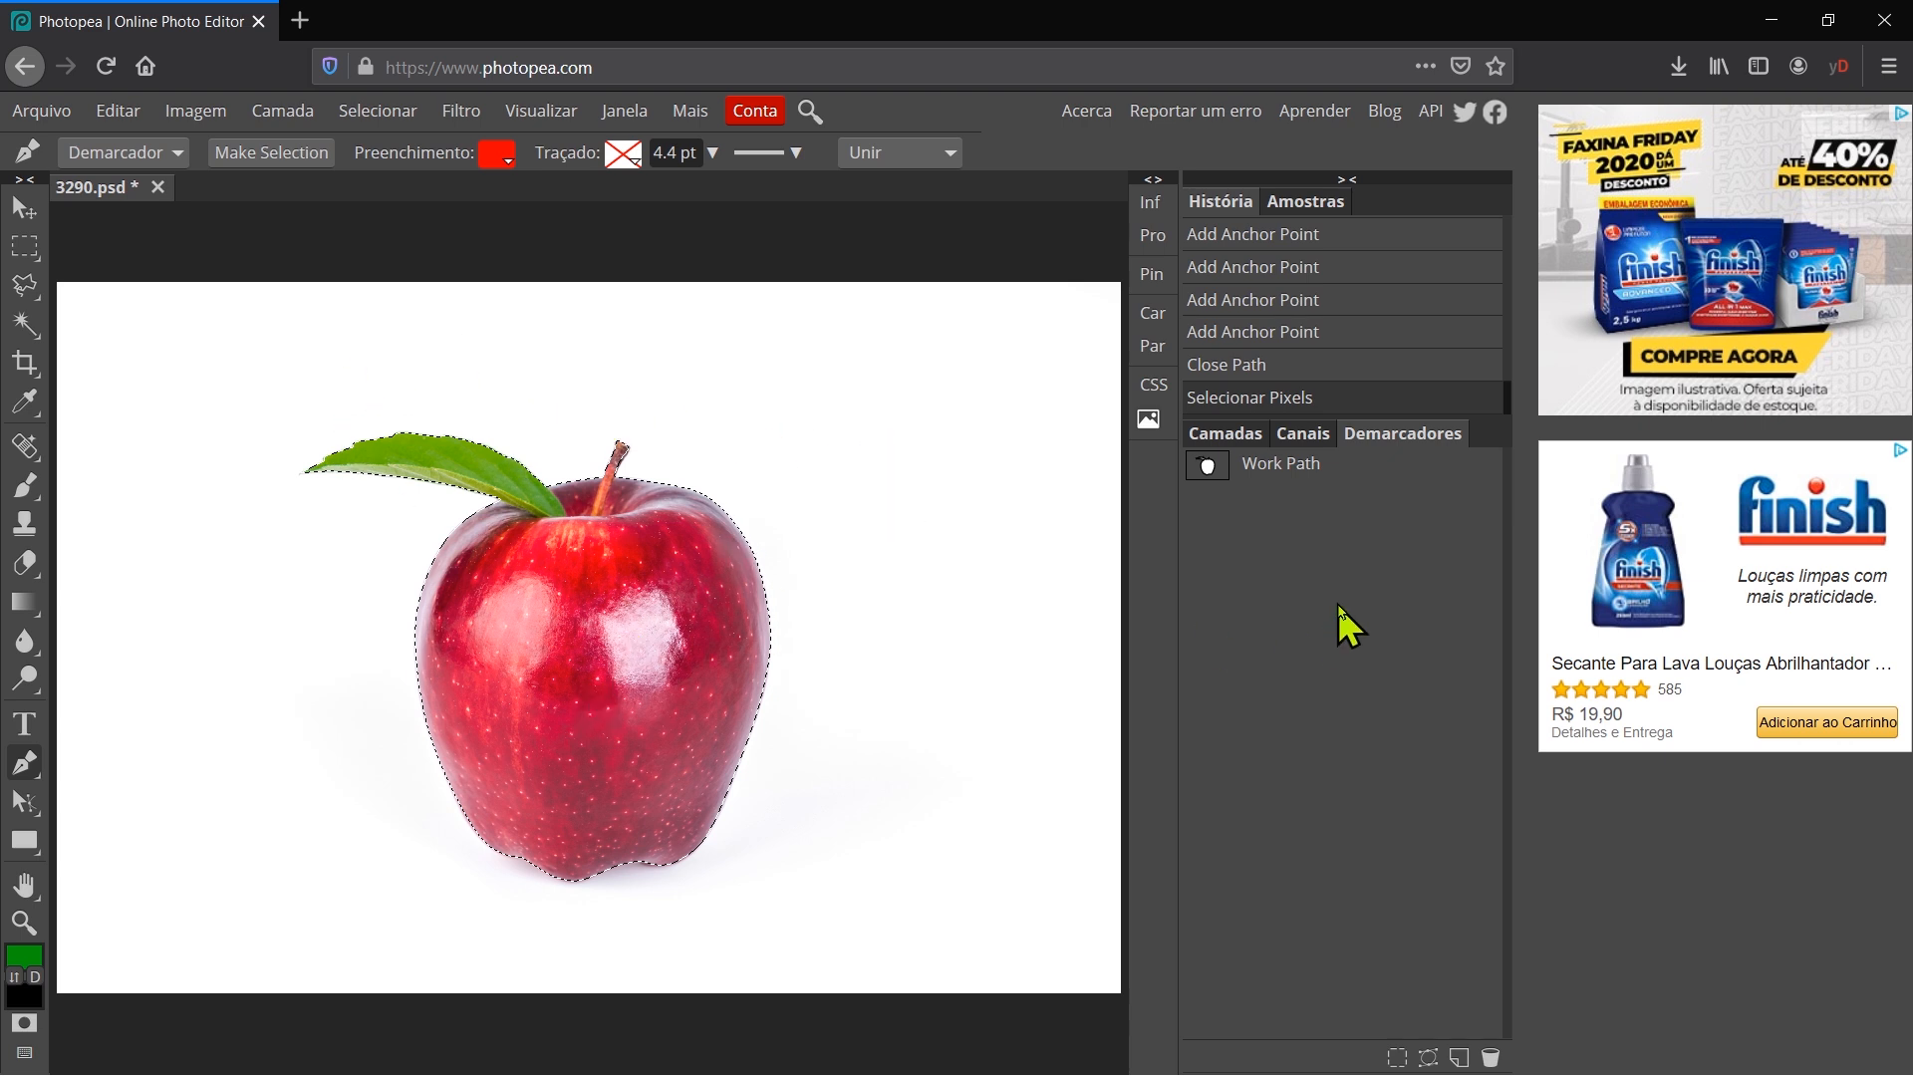
left_click(1240, 433)
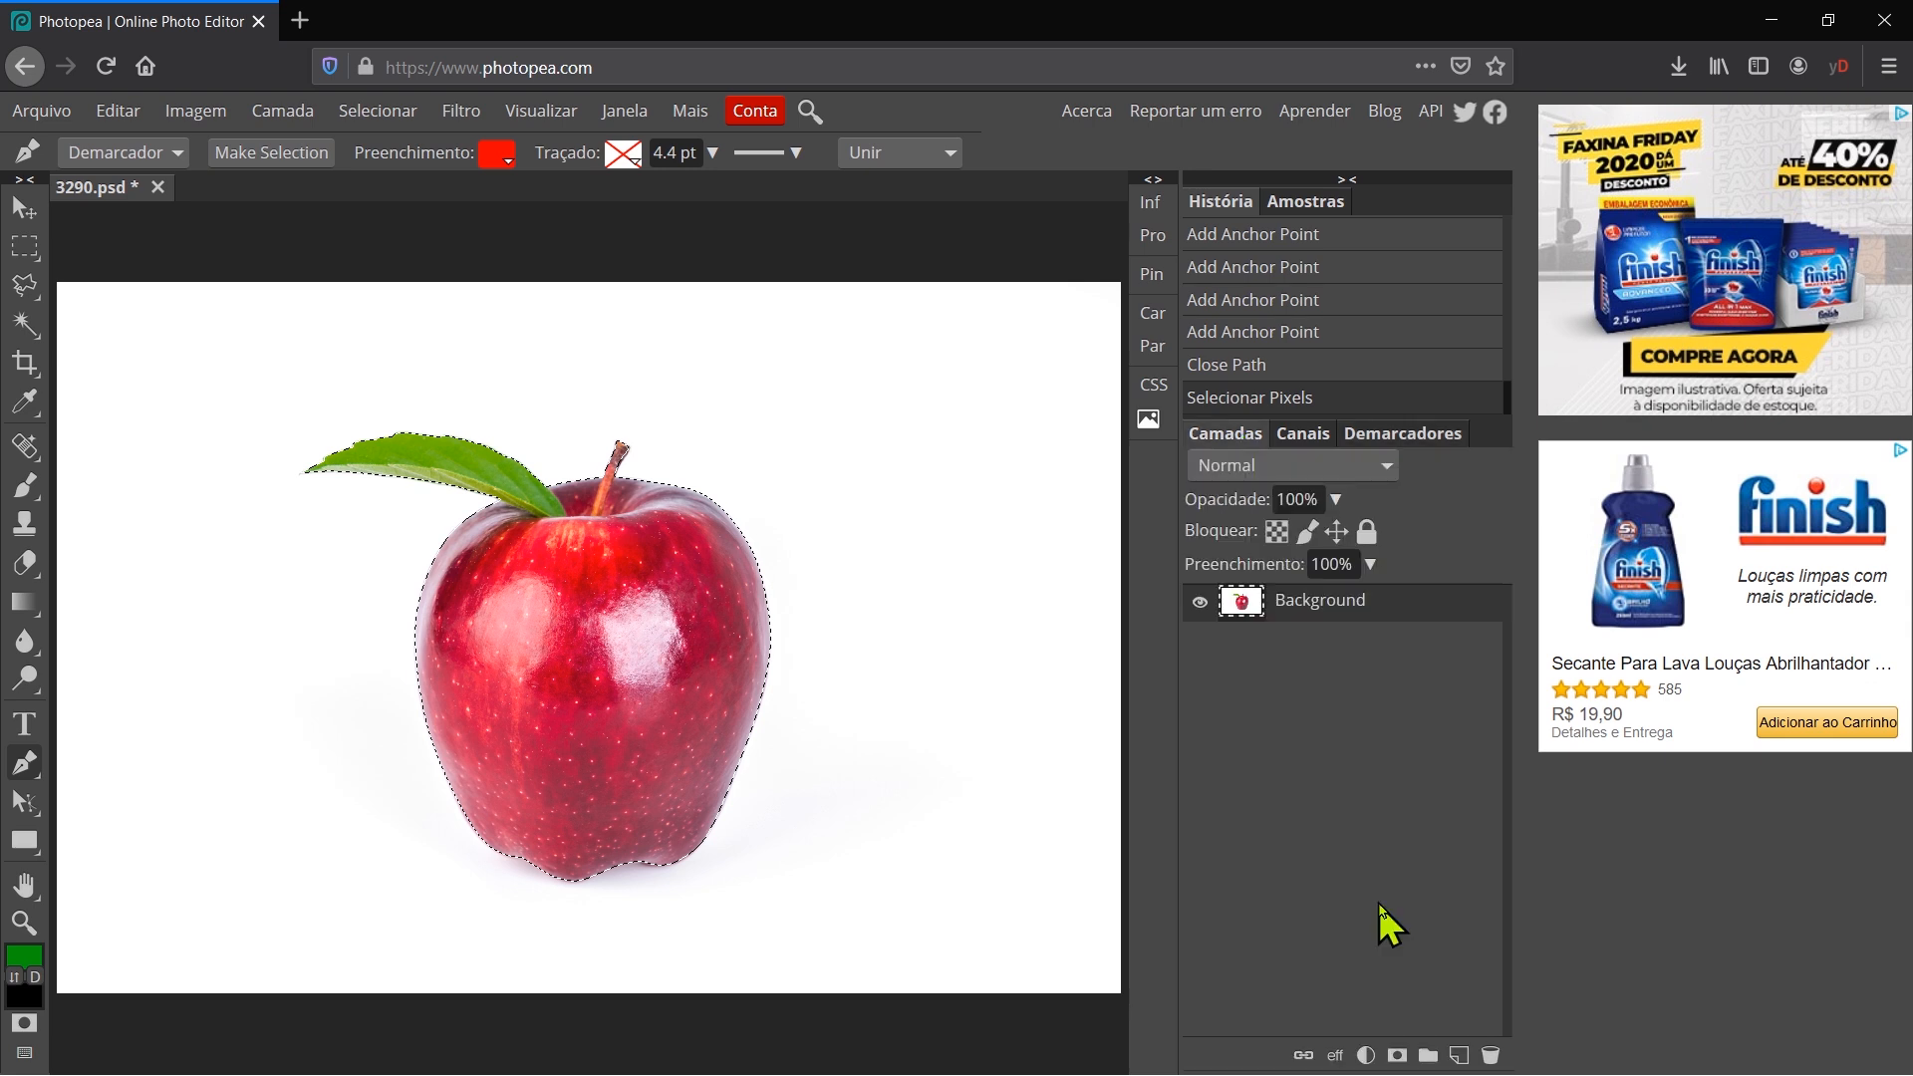
left_click(1397, 1057)
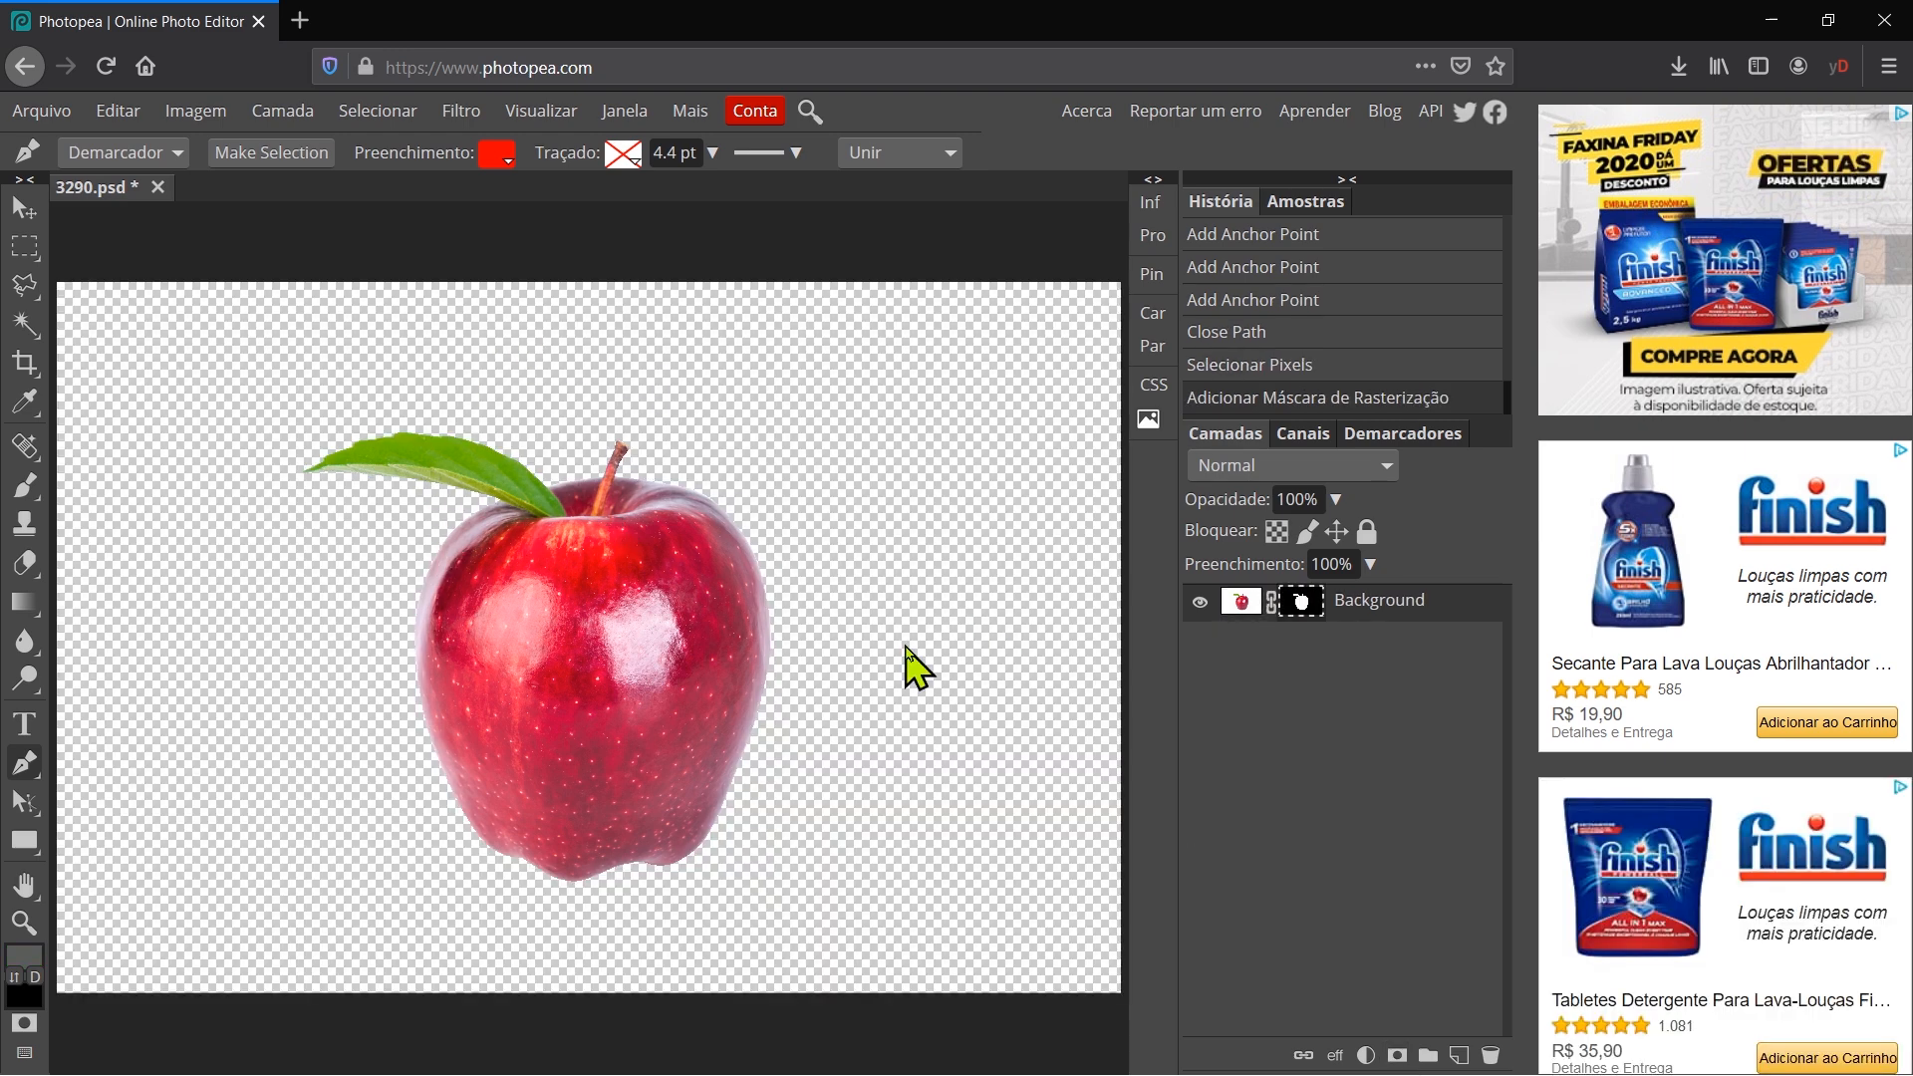
- Create a new layer, place it below the masked apple and fill it with the green foreground colour
left_click(1459, 1056)
left_click_drag(1324, 611, 1316, 674)
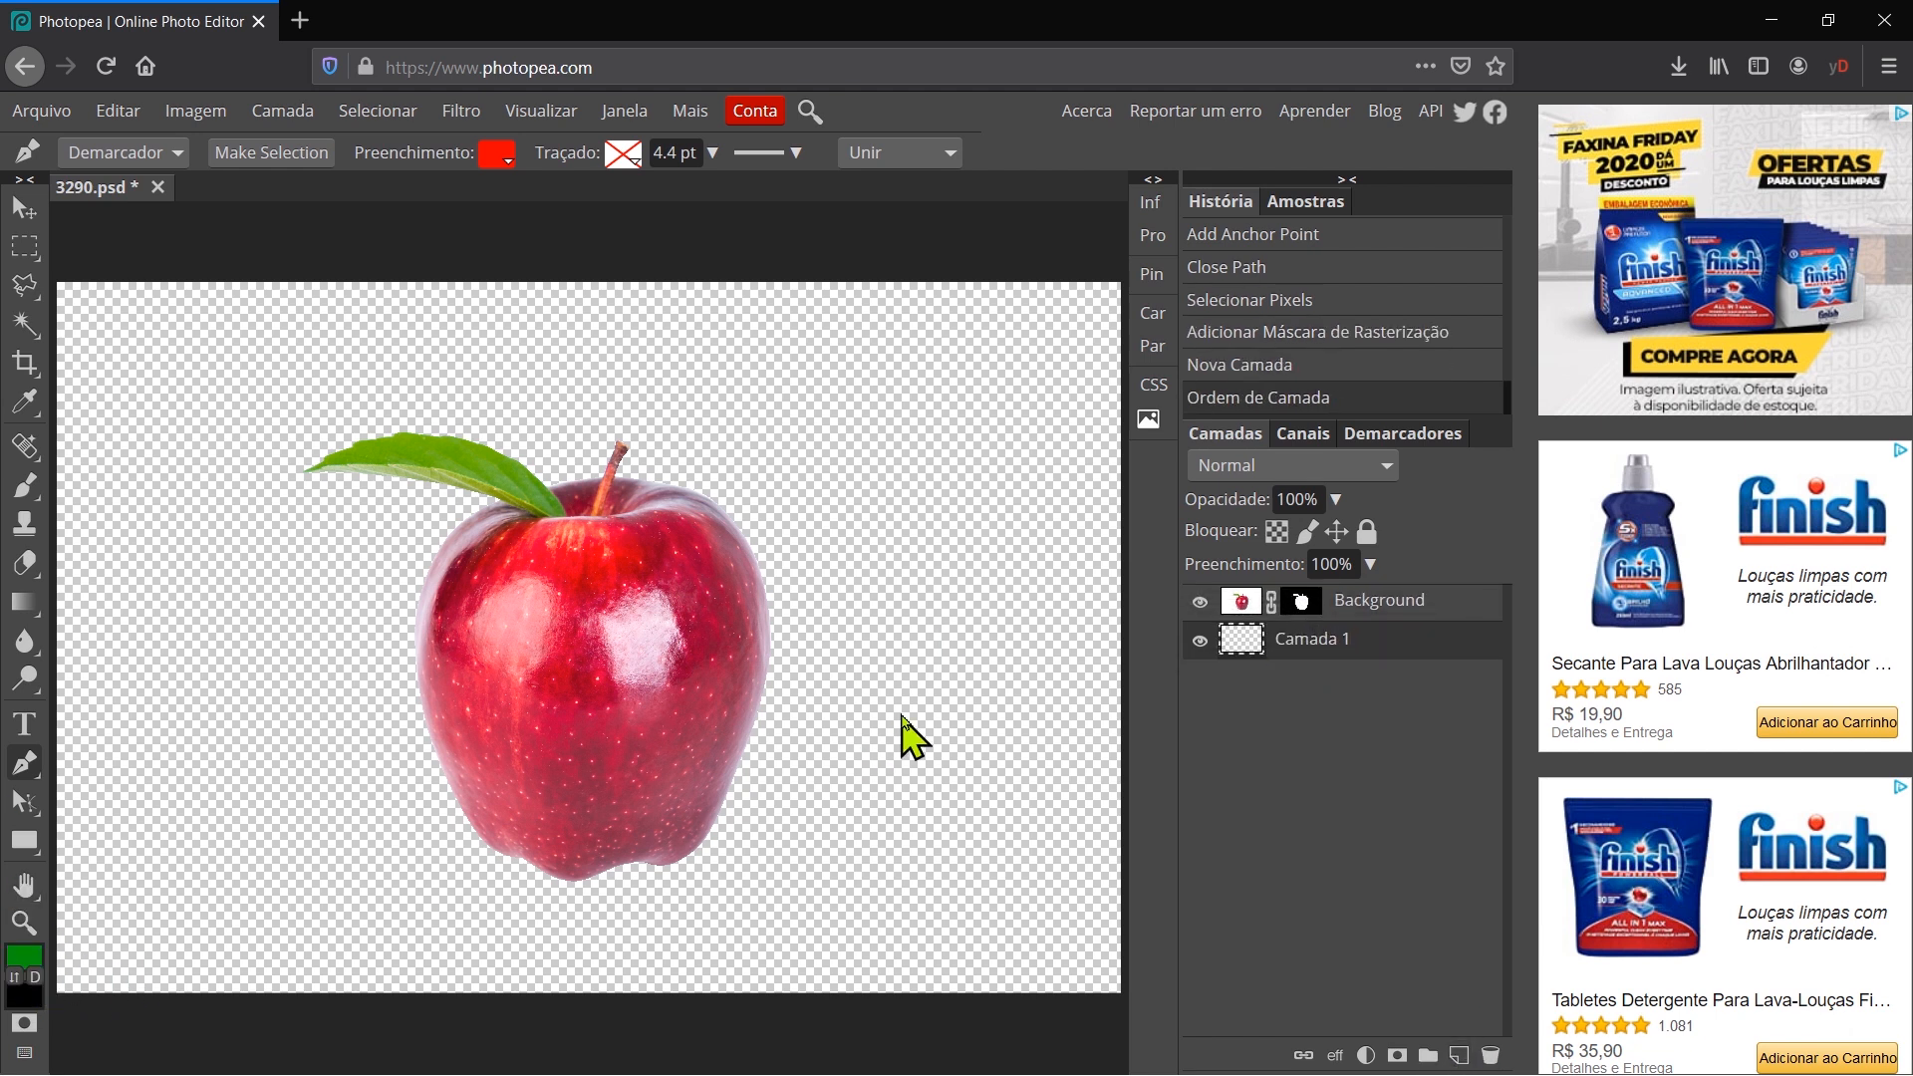
key("alt+Delete")
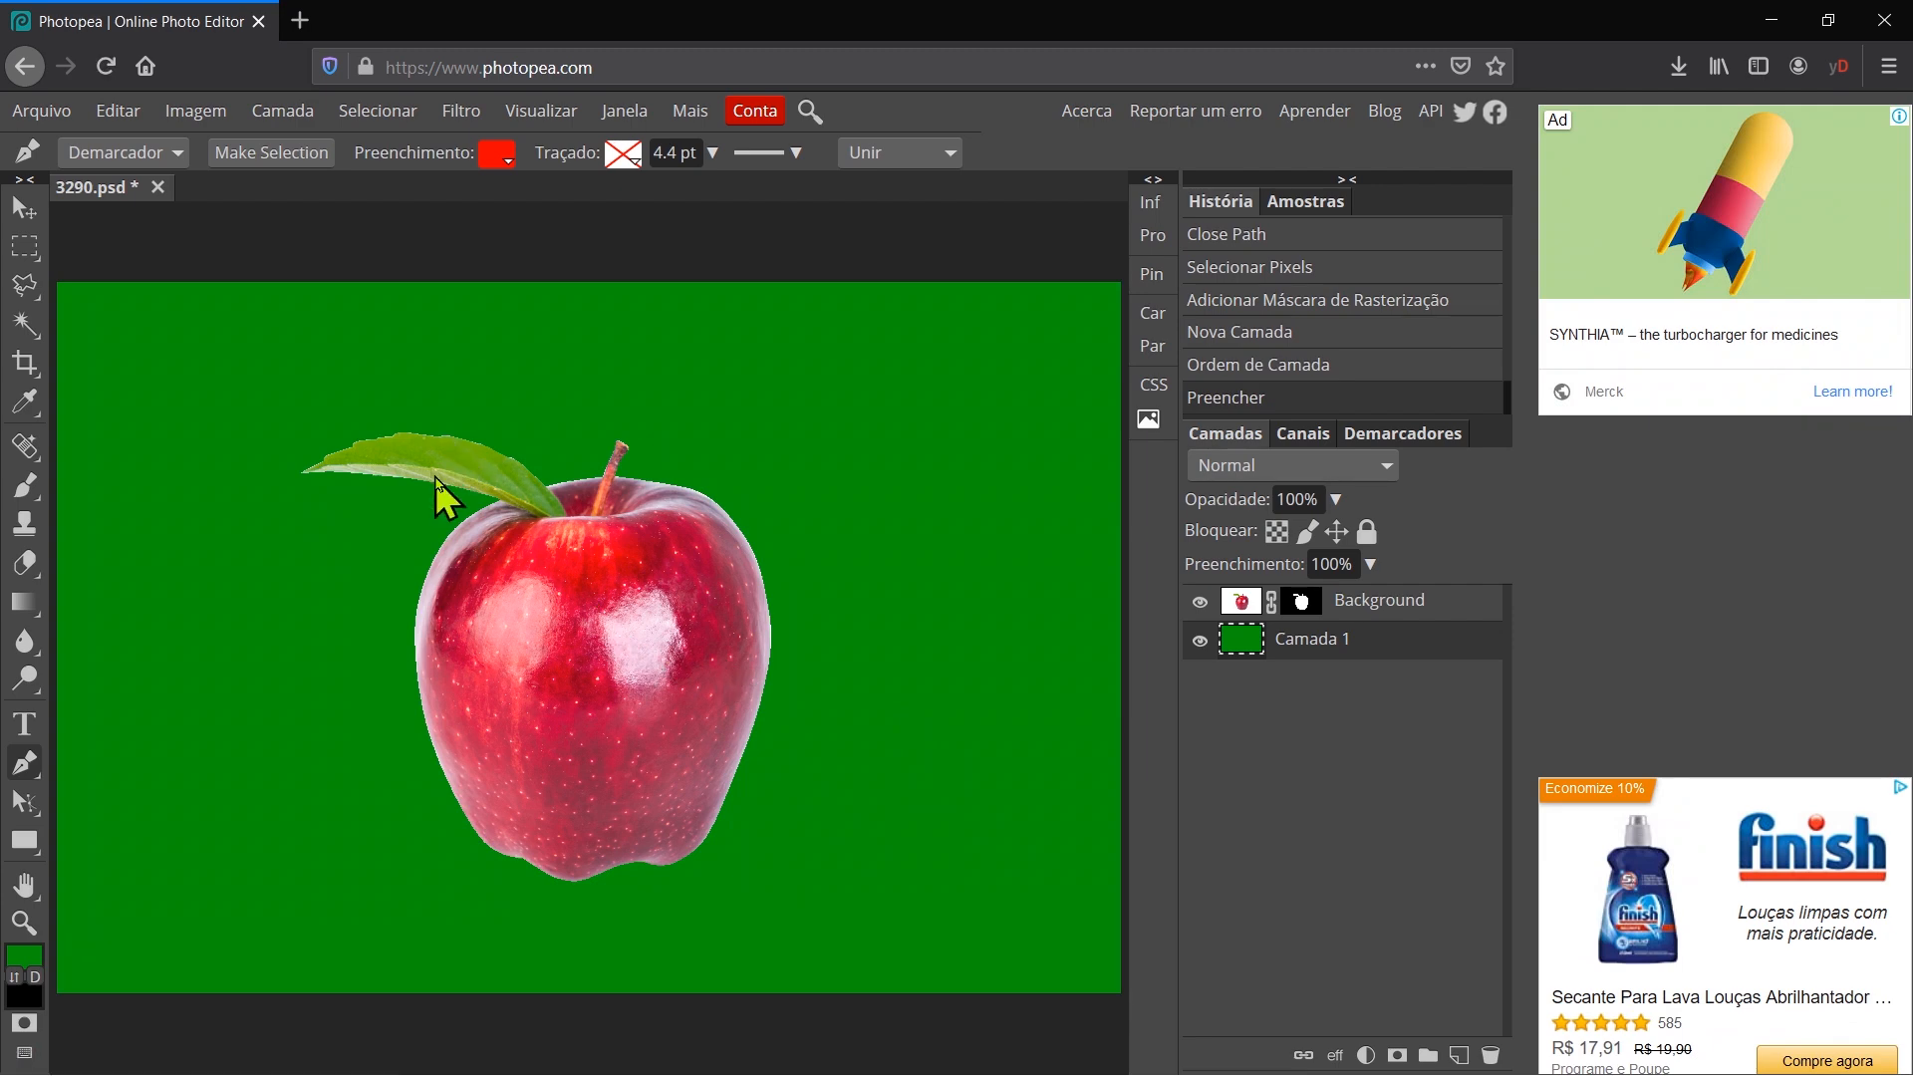
- Examine the cut-out's edges around the leaf and the top of the apple against the green background
key("z")
left_click_drag(450, 498, 654, 410)
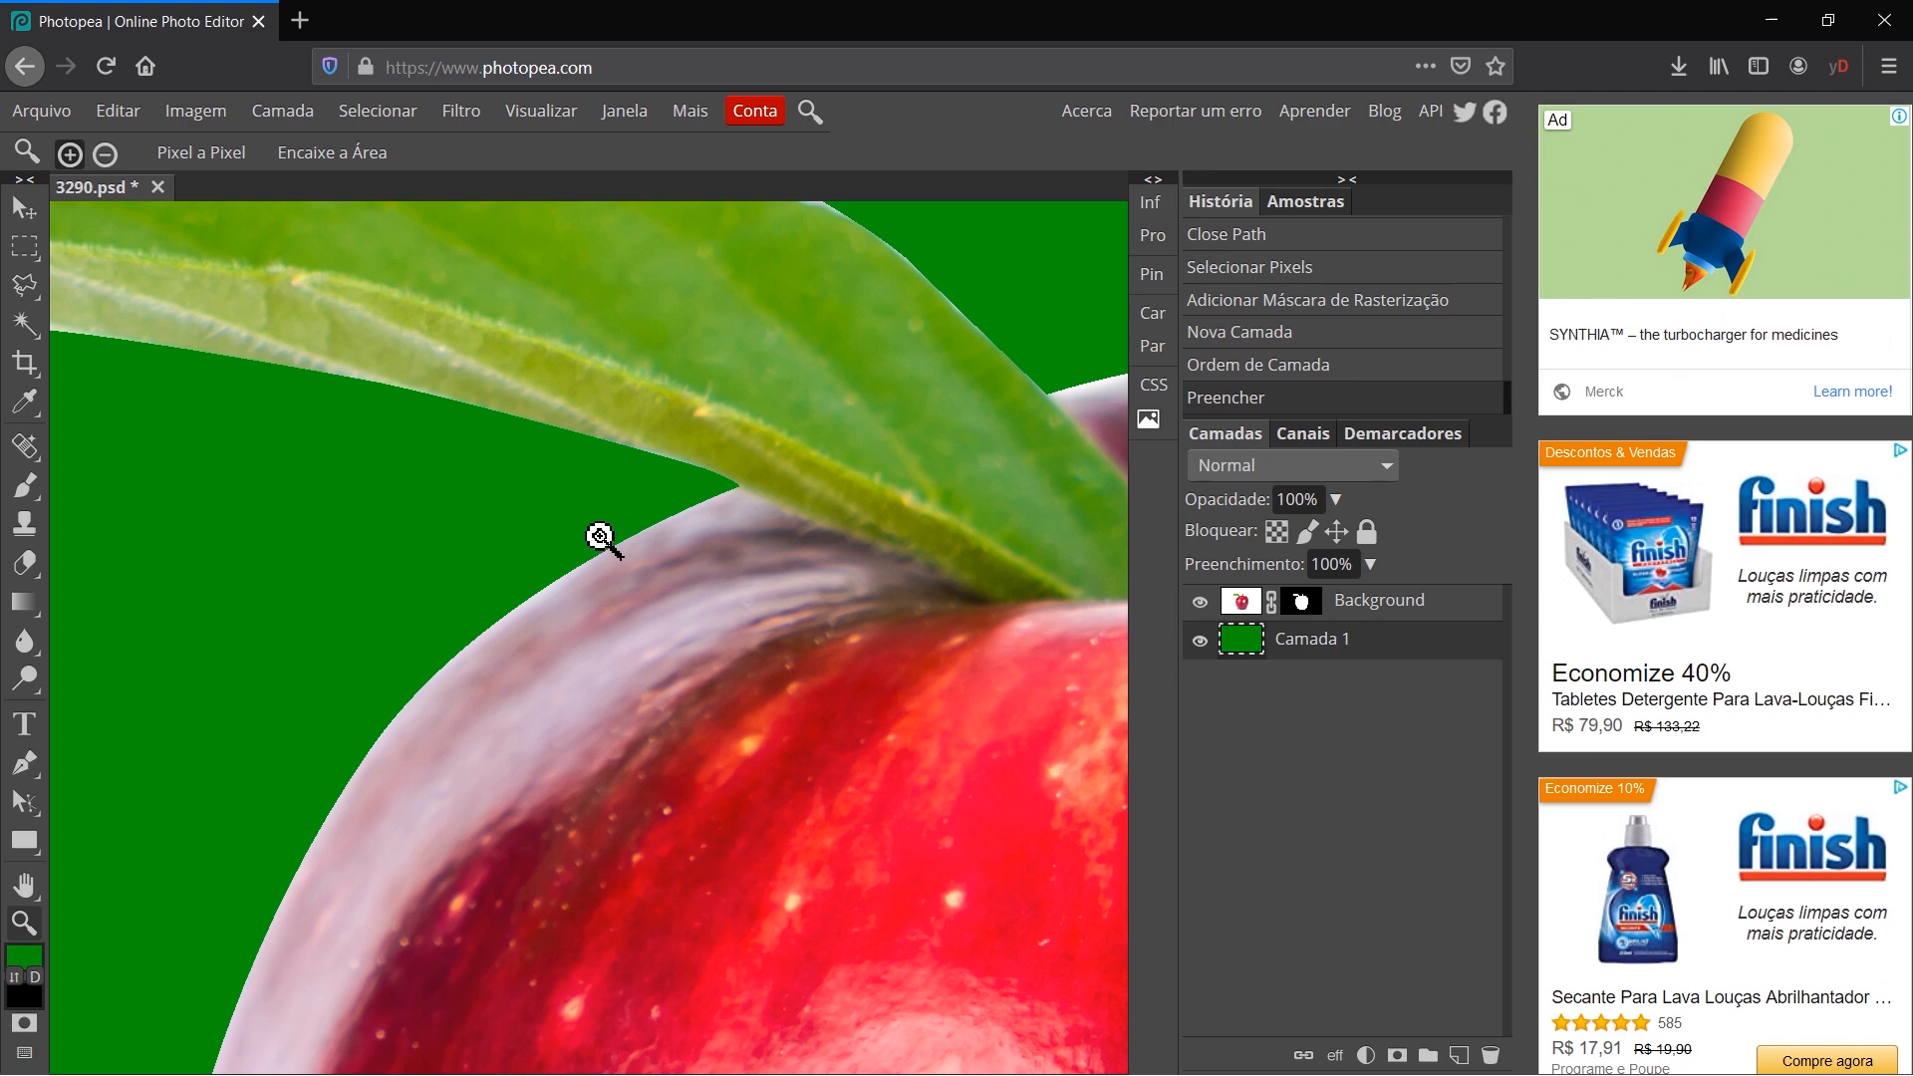
left_click_drag(803, 372, 816, 649)
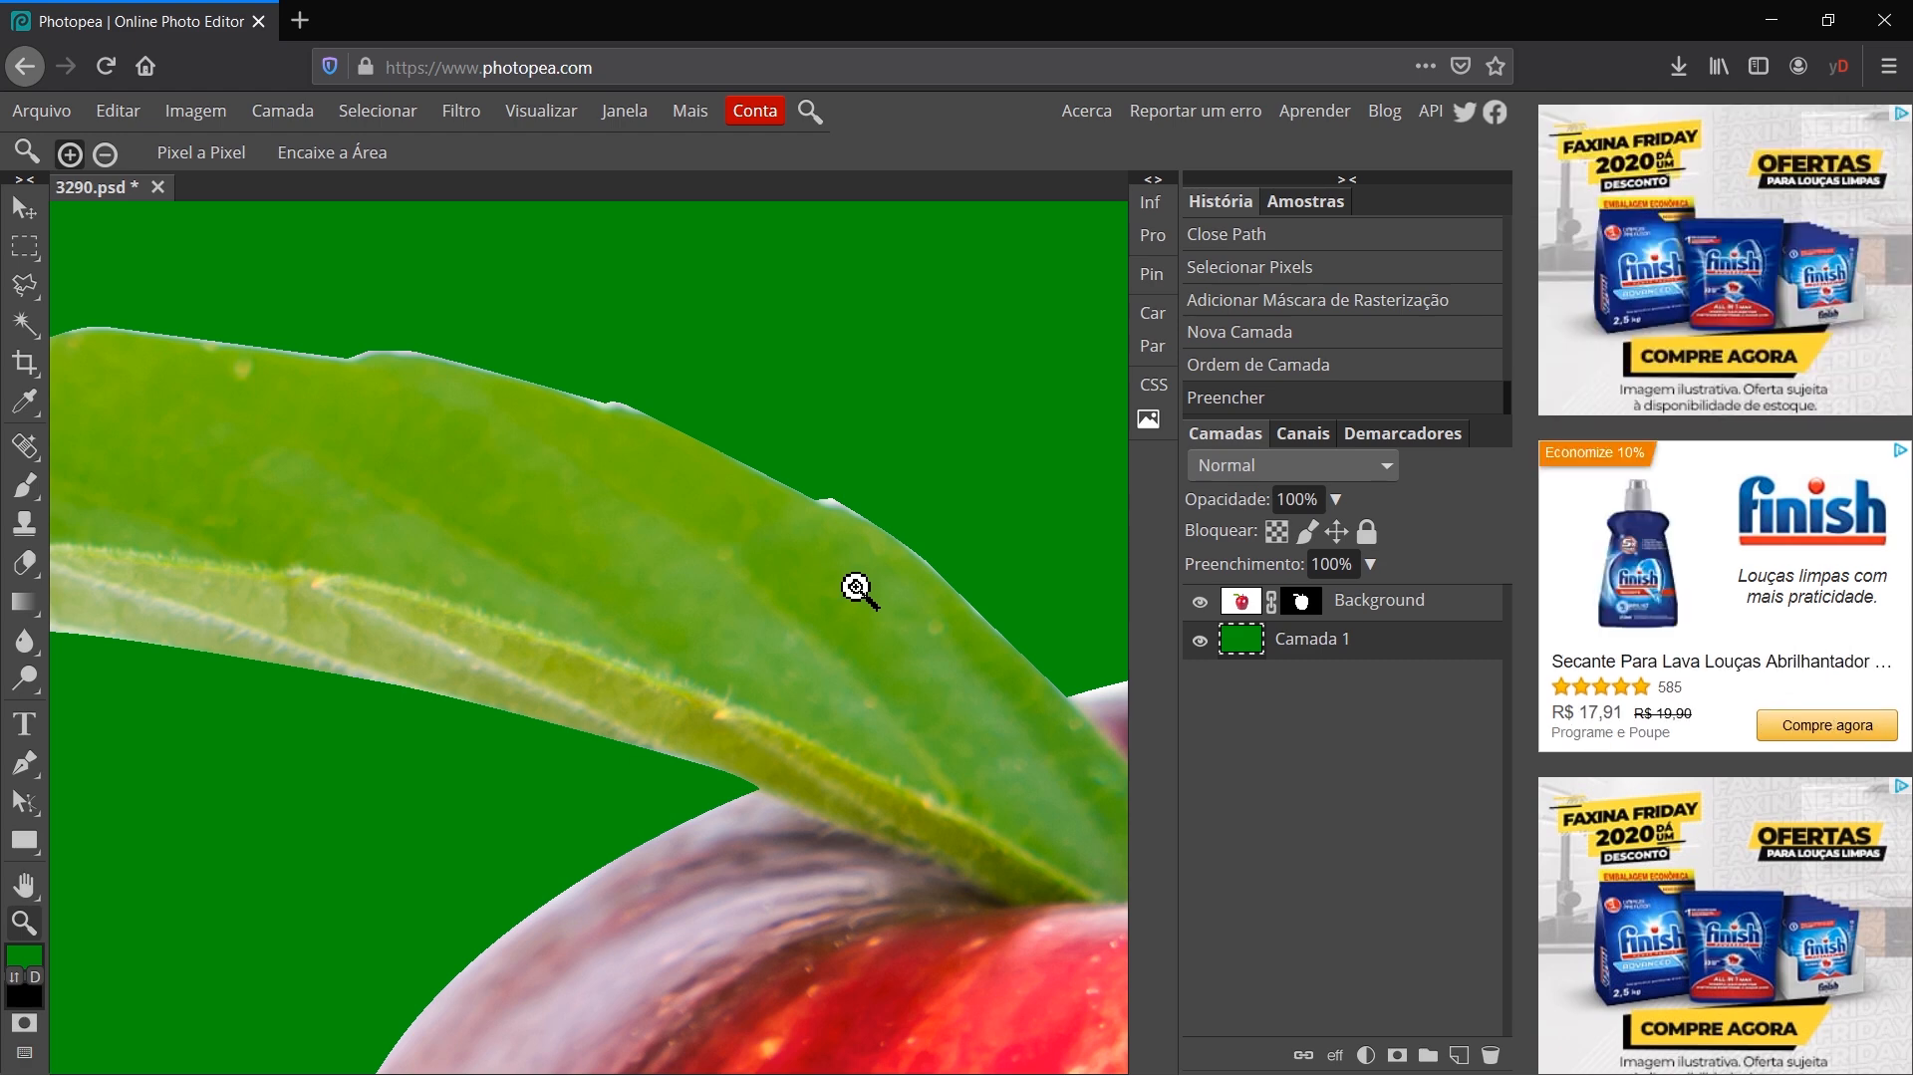
key("ctrl+0")
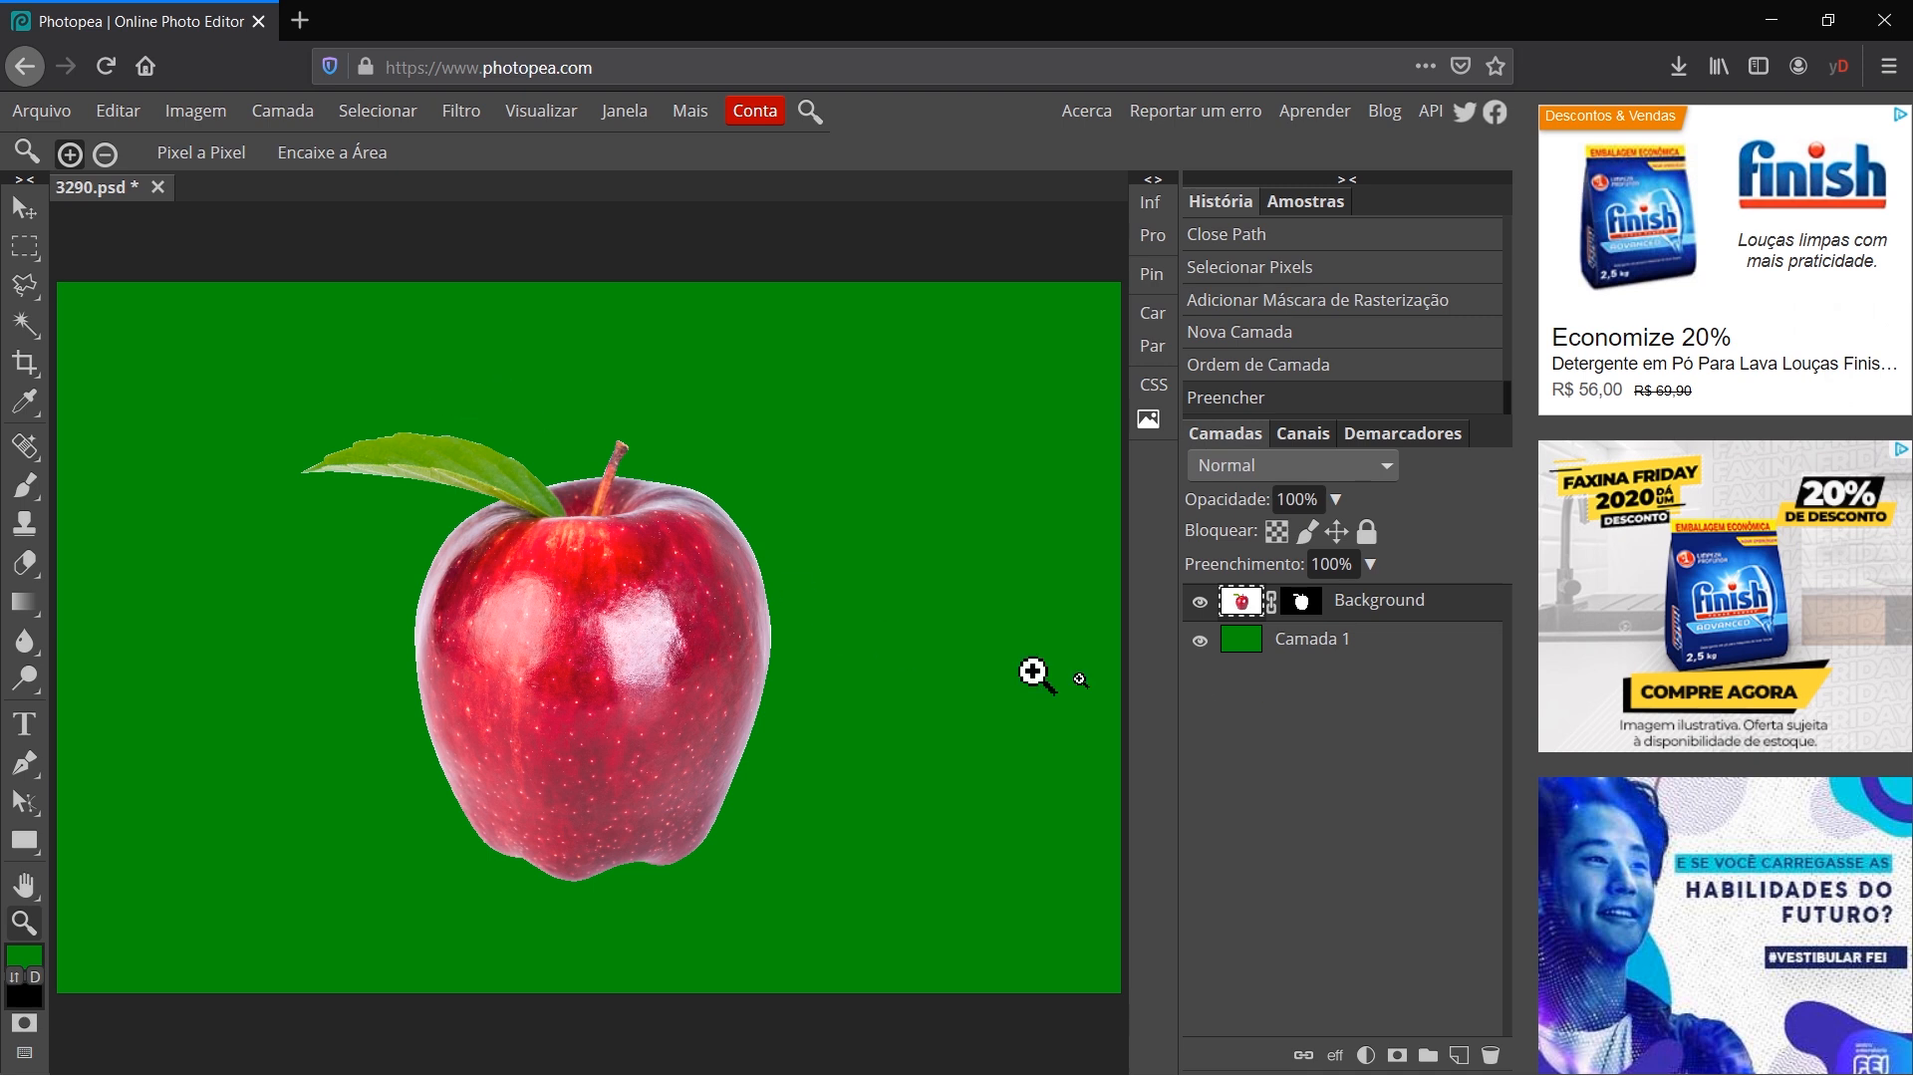
- Hide the green layer Camada 1 and delete it so only the masked apple layer remains
left_click(1201, 641)
left_click(1325, 646)
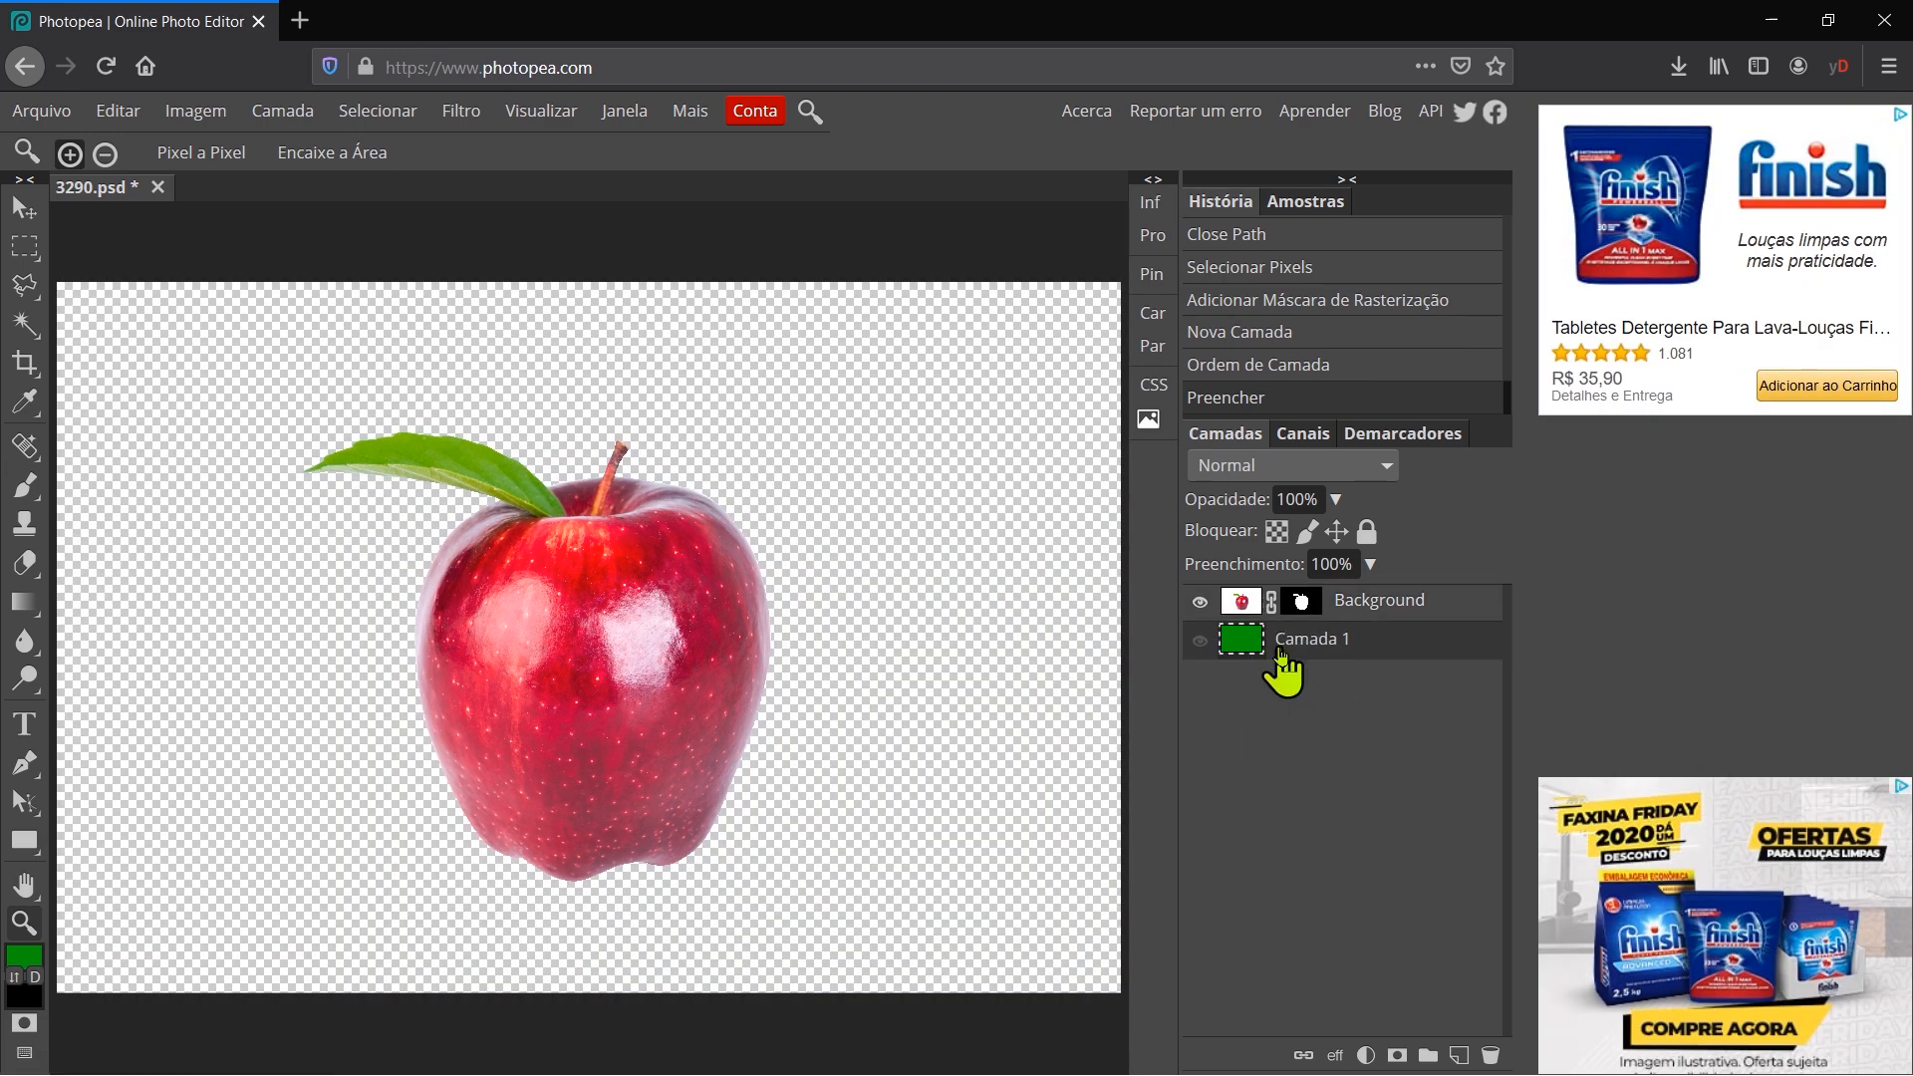
left_click(1490, 1054)
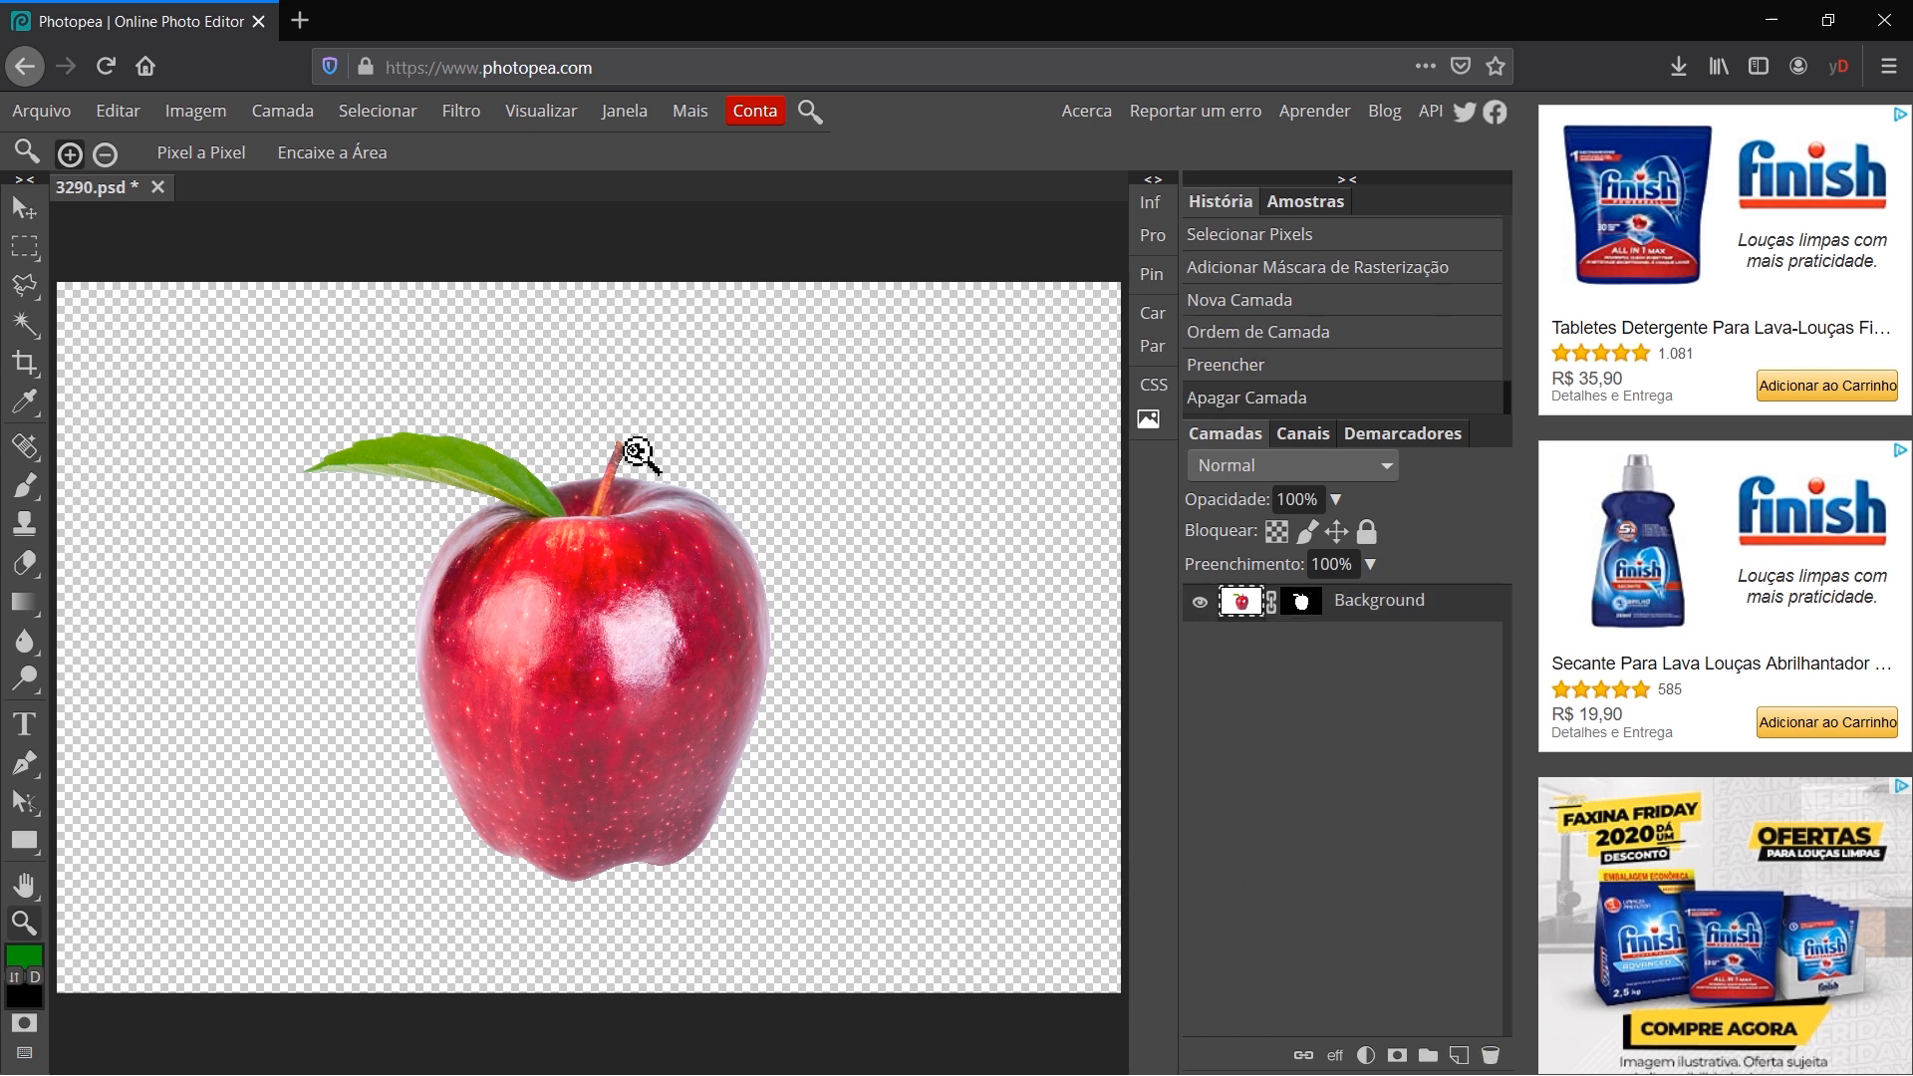
- Start exporting the masked apple as PNG and inspect the leaf and apple edges in the export preview
left_click(36, 117)
mouse_move(97, 445)
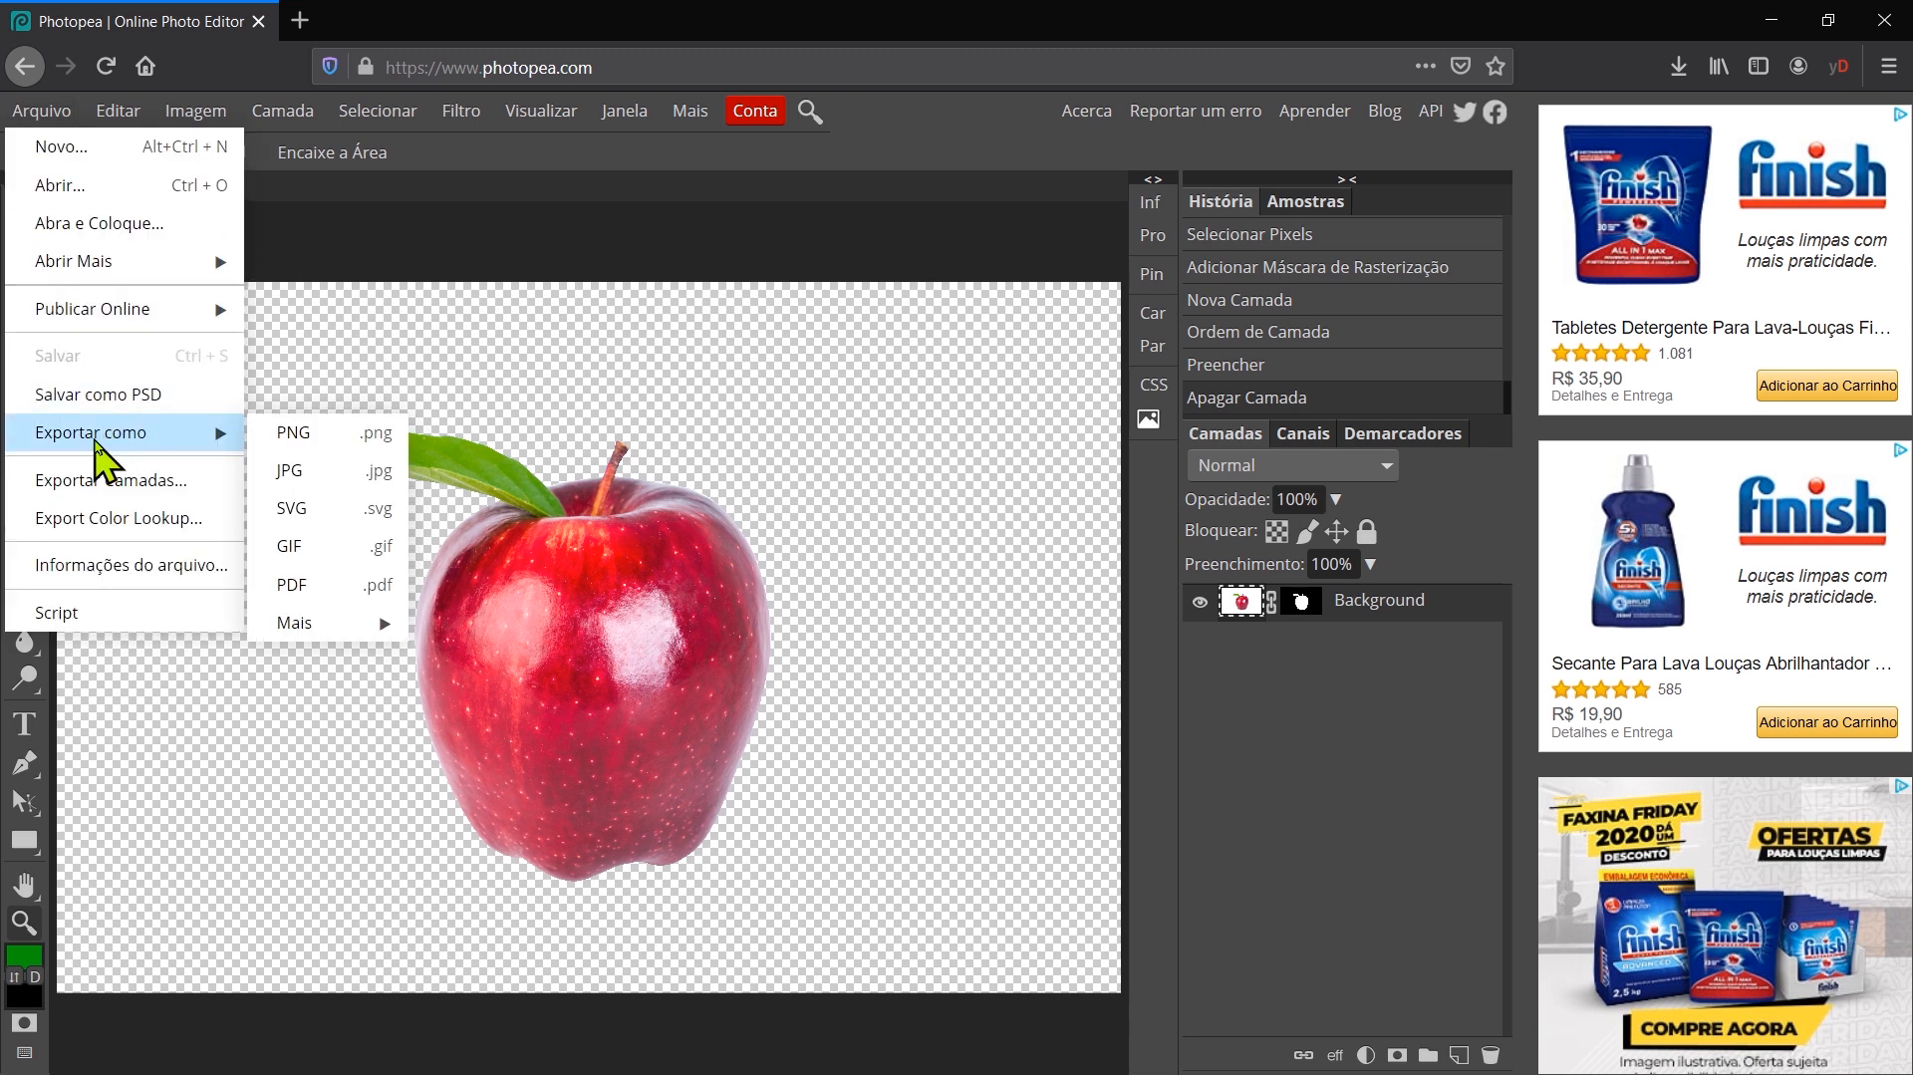
left_click(321, 437)
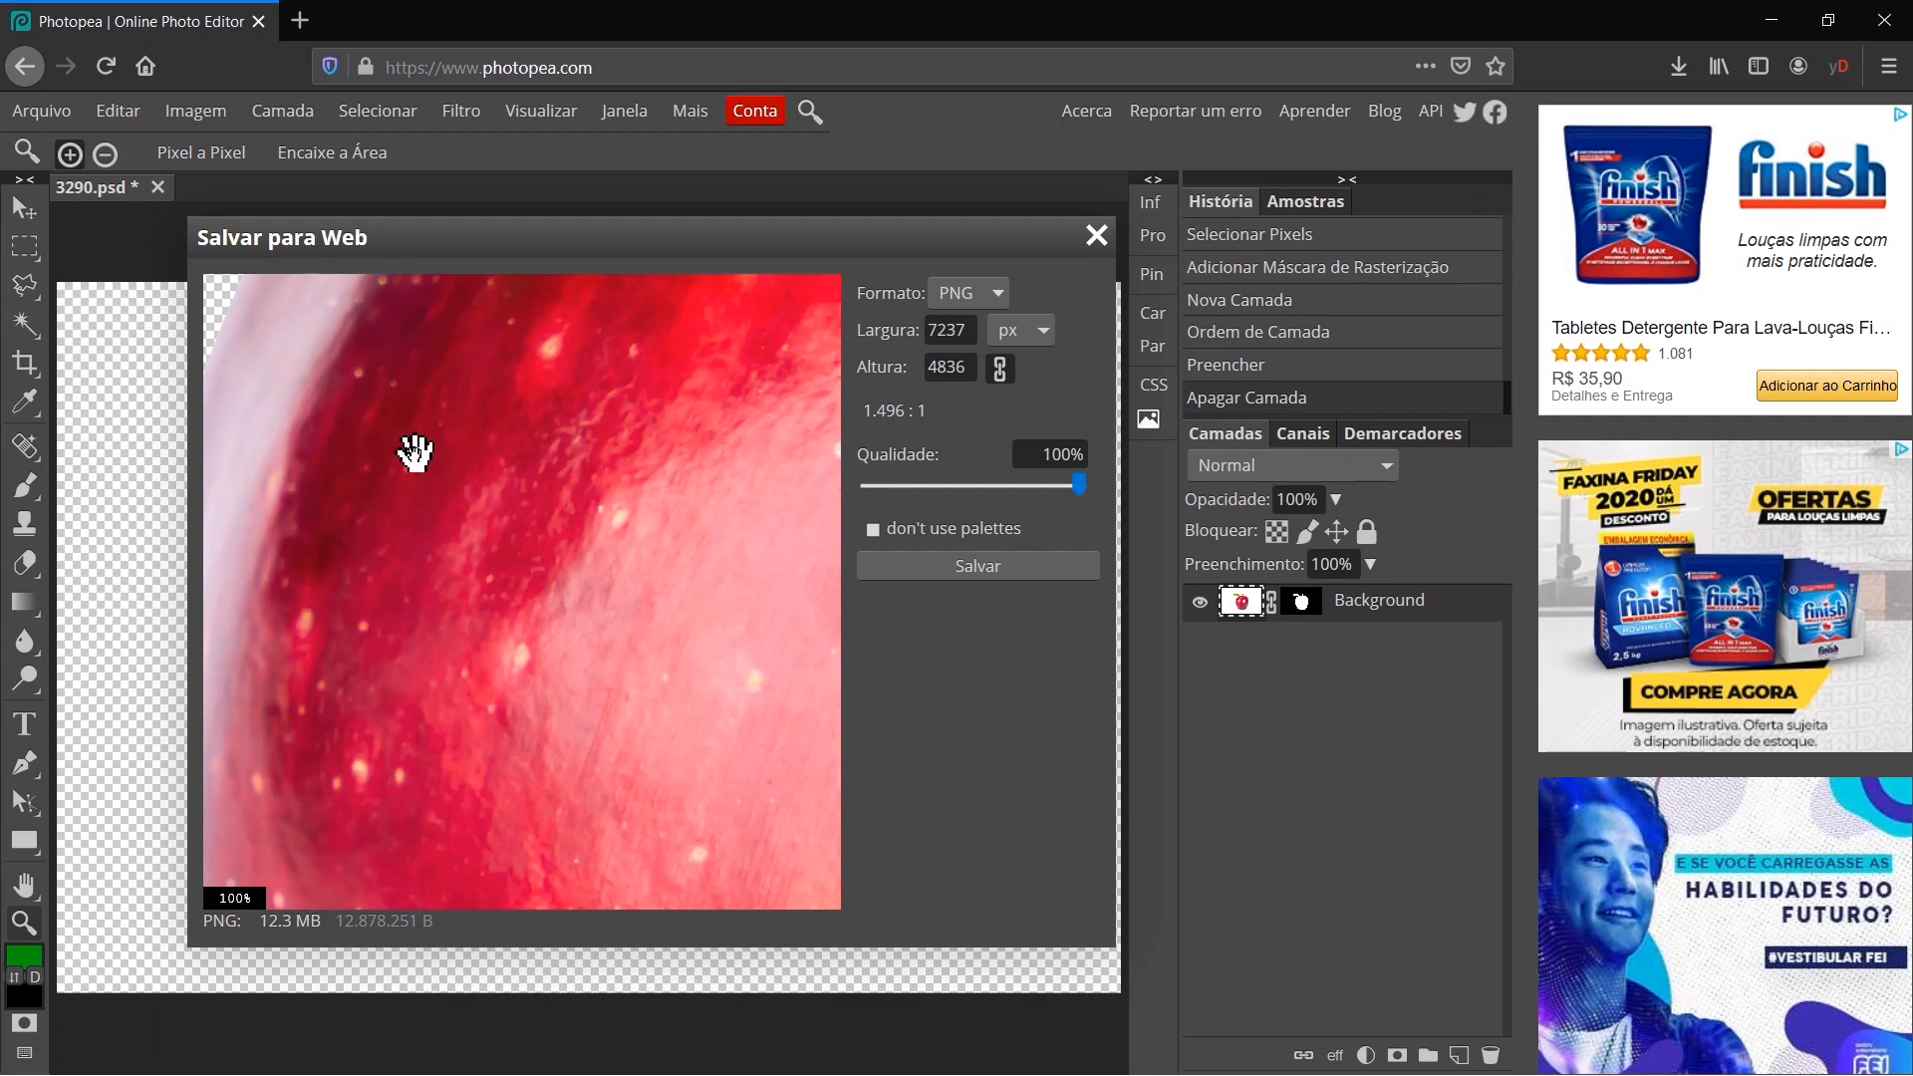
mouse_move(363, 415)
left_mouse_down()
mouse_move(470, 581)
mouse_move(549, 417)
mouse_move(431, 628)
left_mouse_up()
mouse_move(641, 365)
left_mouse_down()
mouse_move(559, 499)
mouse_move(479, 484)
mouse_move(697, 632)
mouse_move(499, 607)
mouse_move(453, 495)
mouse_move(464, 441)
left_mouse_up()
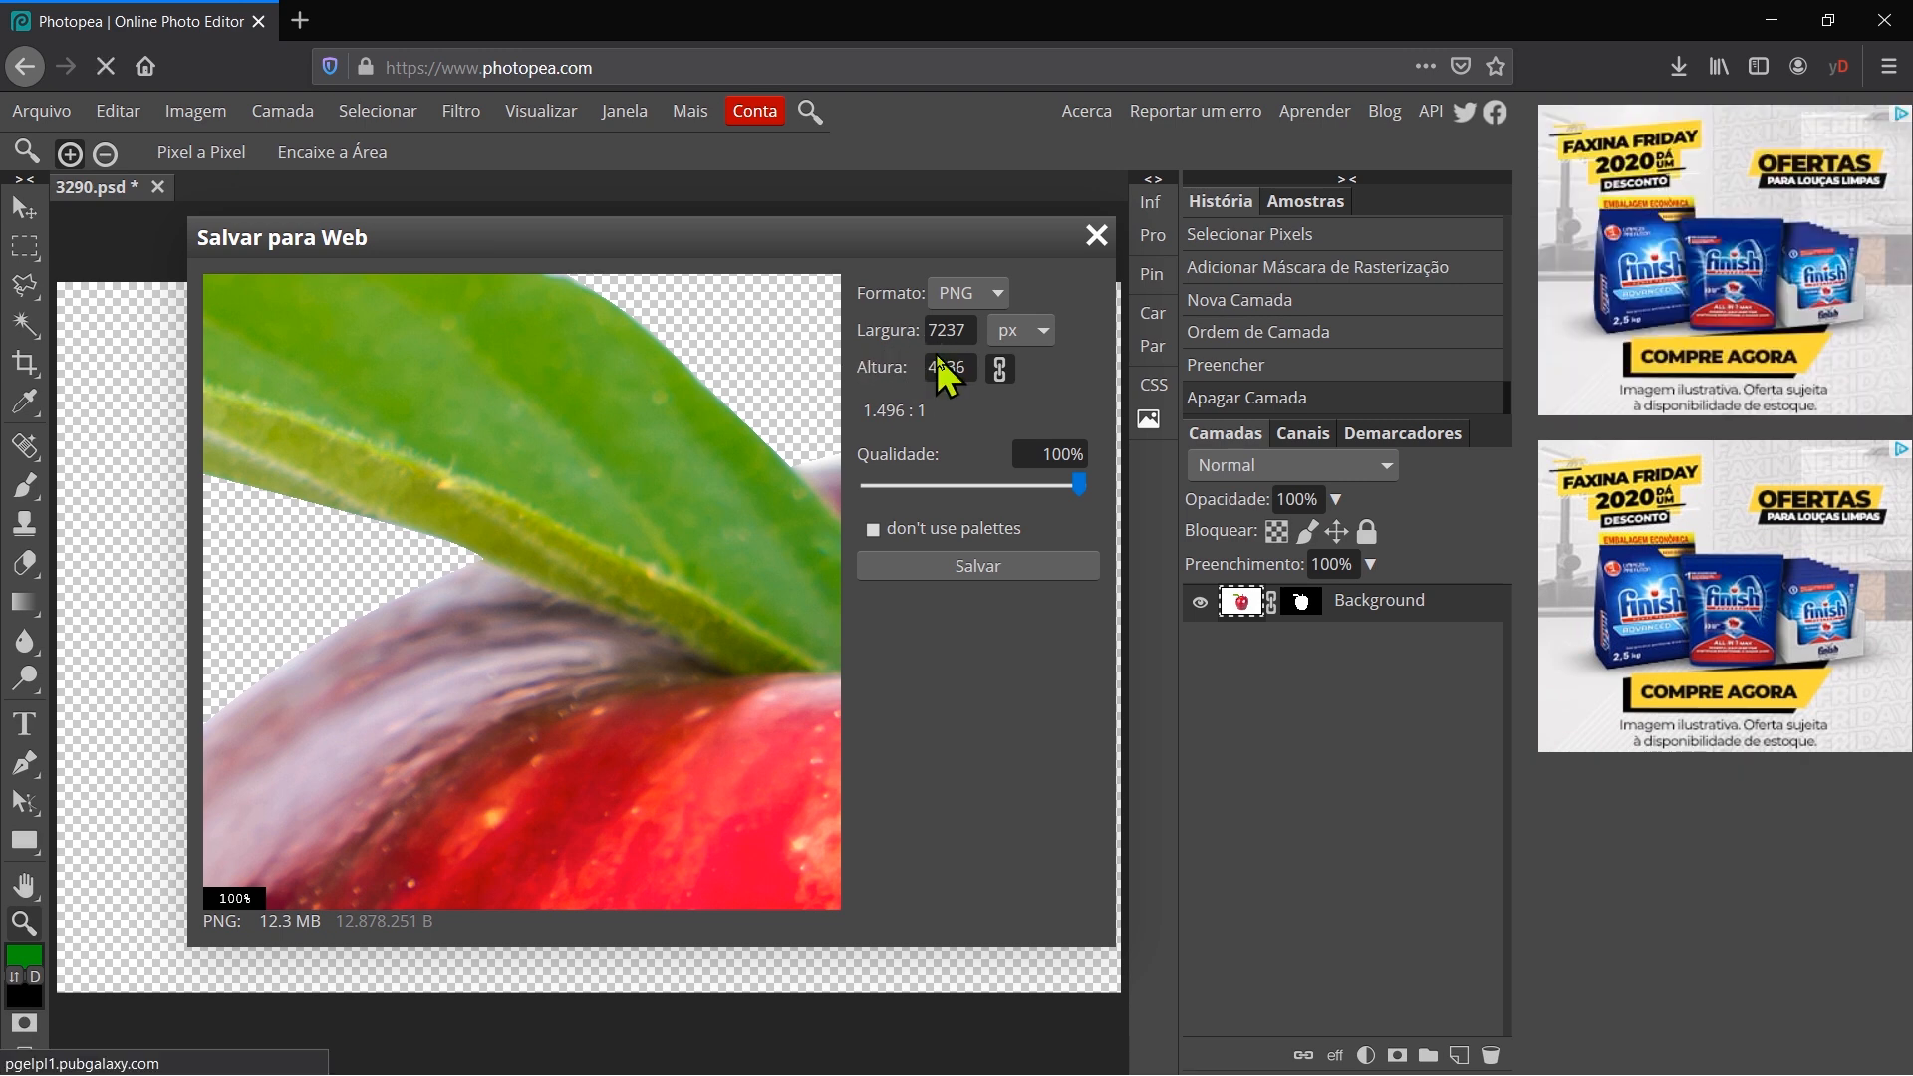
- Set the PNG export width to 1920 px, keeping proportions, and save the file as 3290.png
left_click(952, 330)
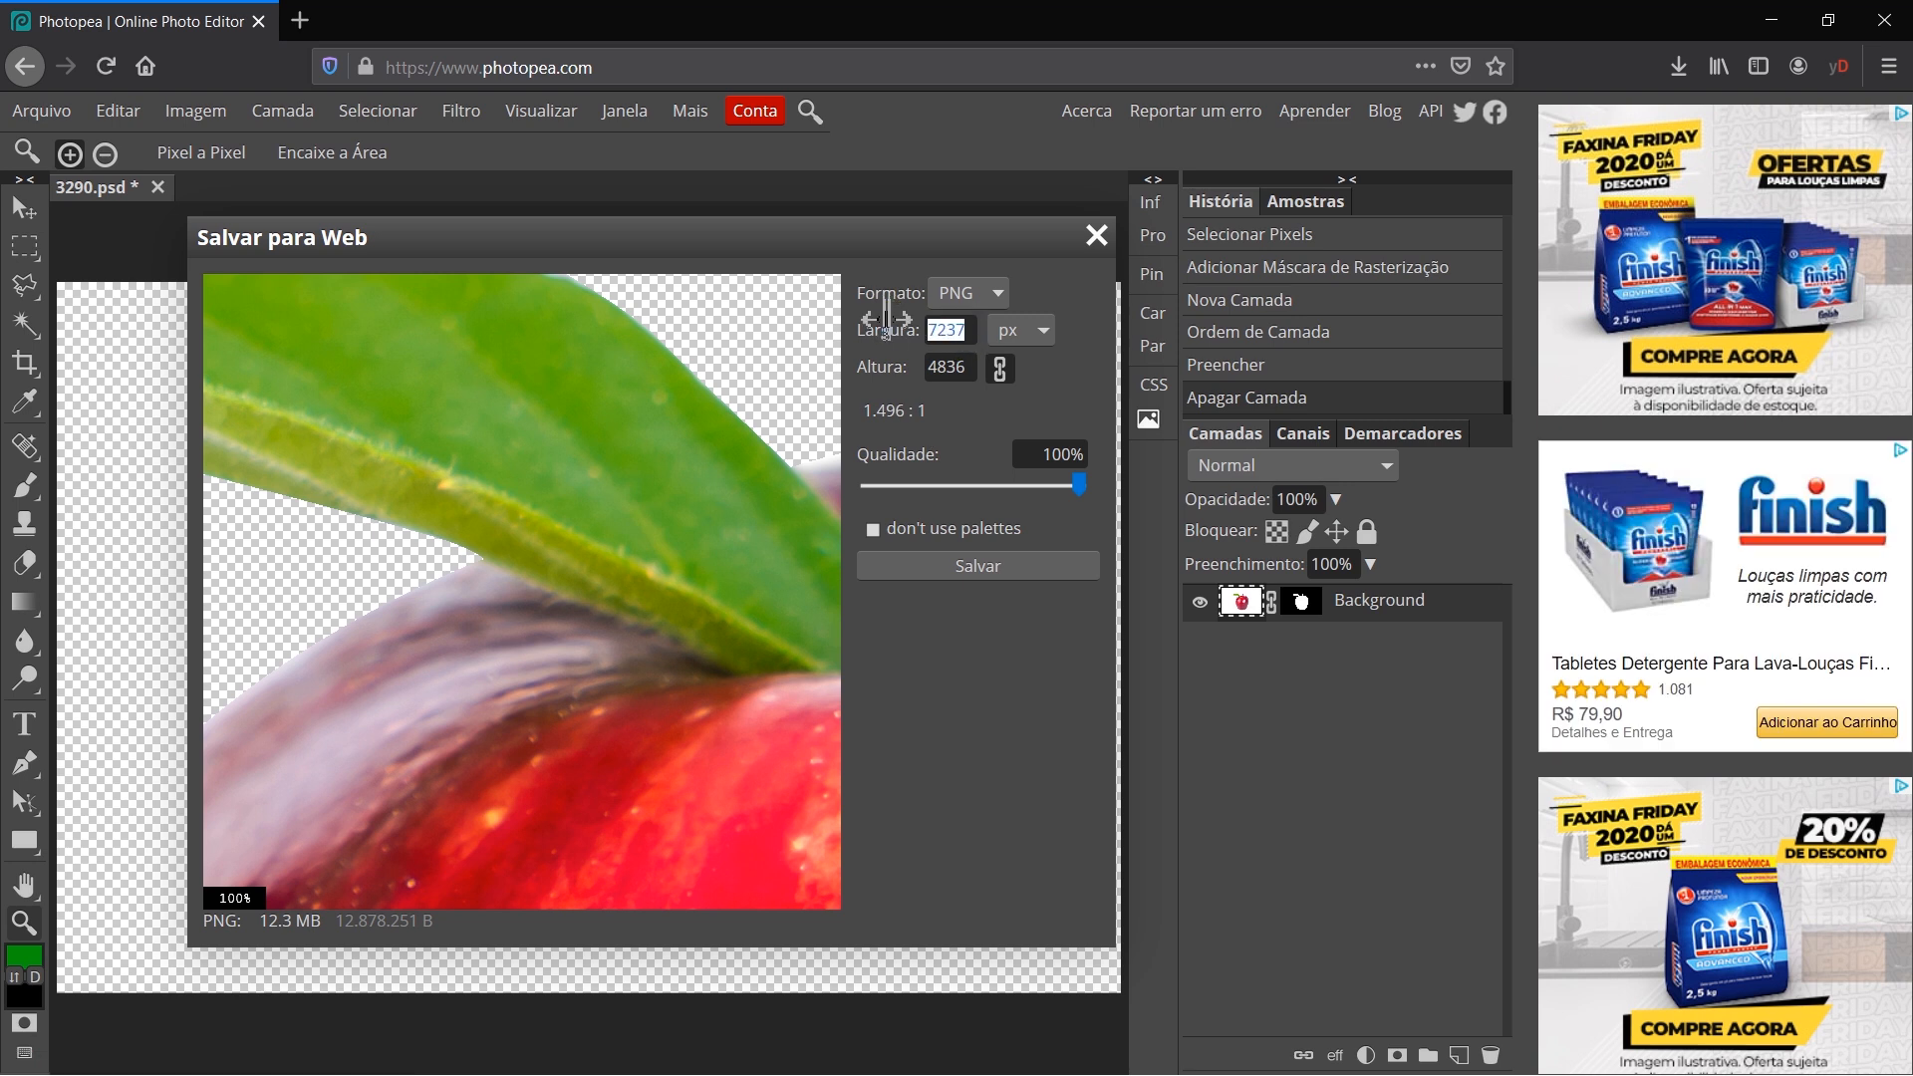
type("1920")
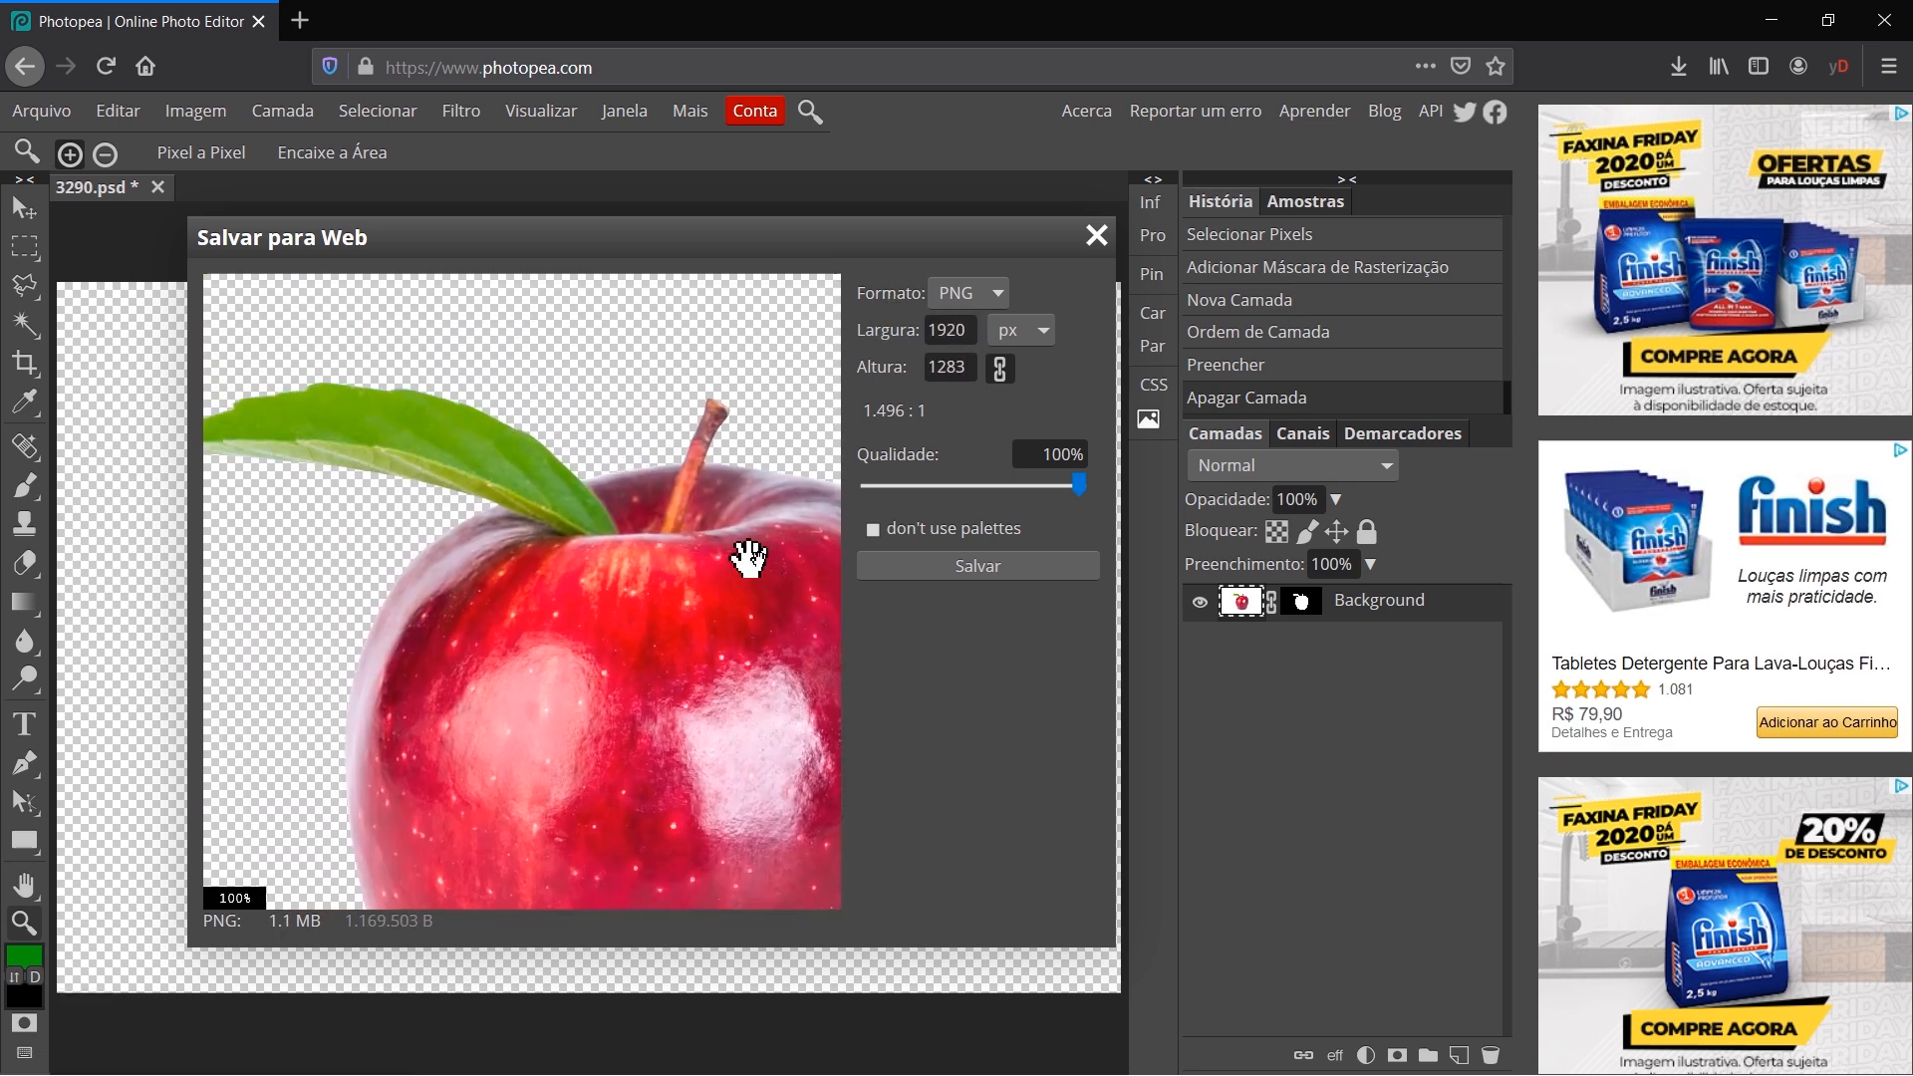
left_click_drag(729, 533, 550, 414)
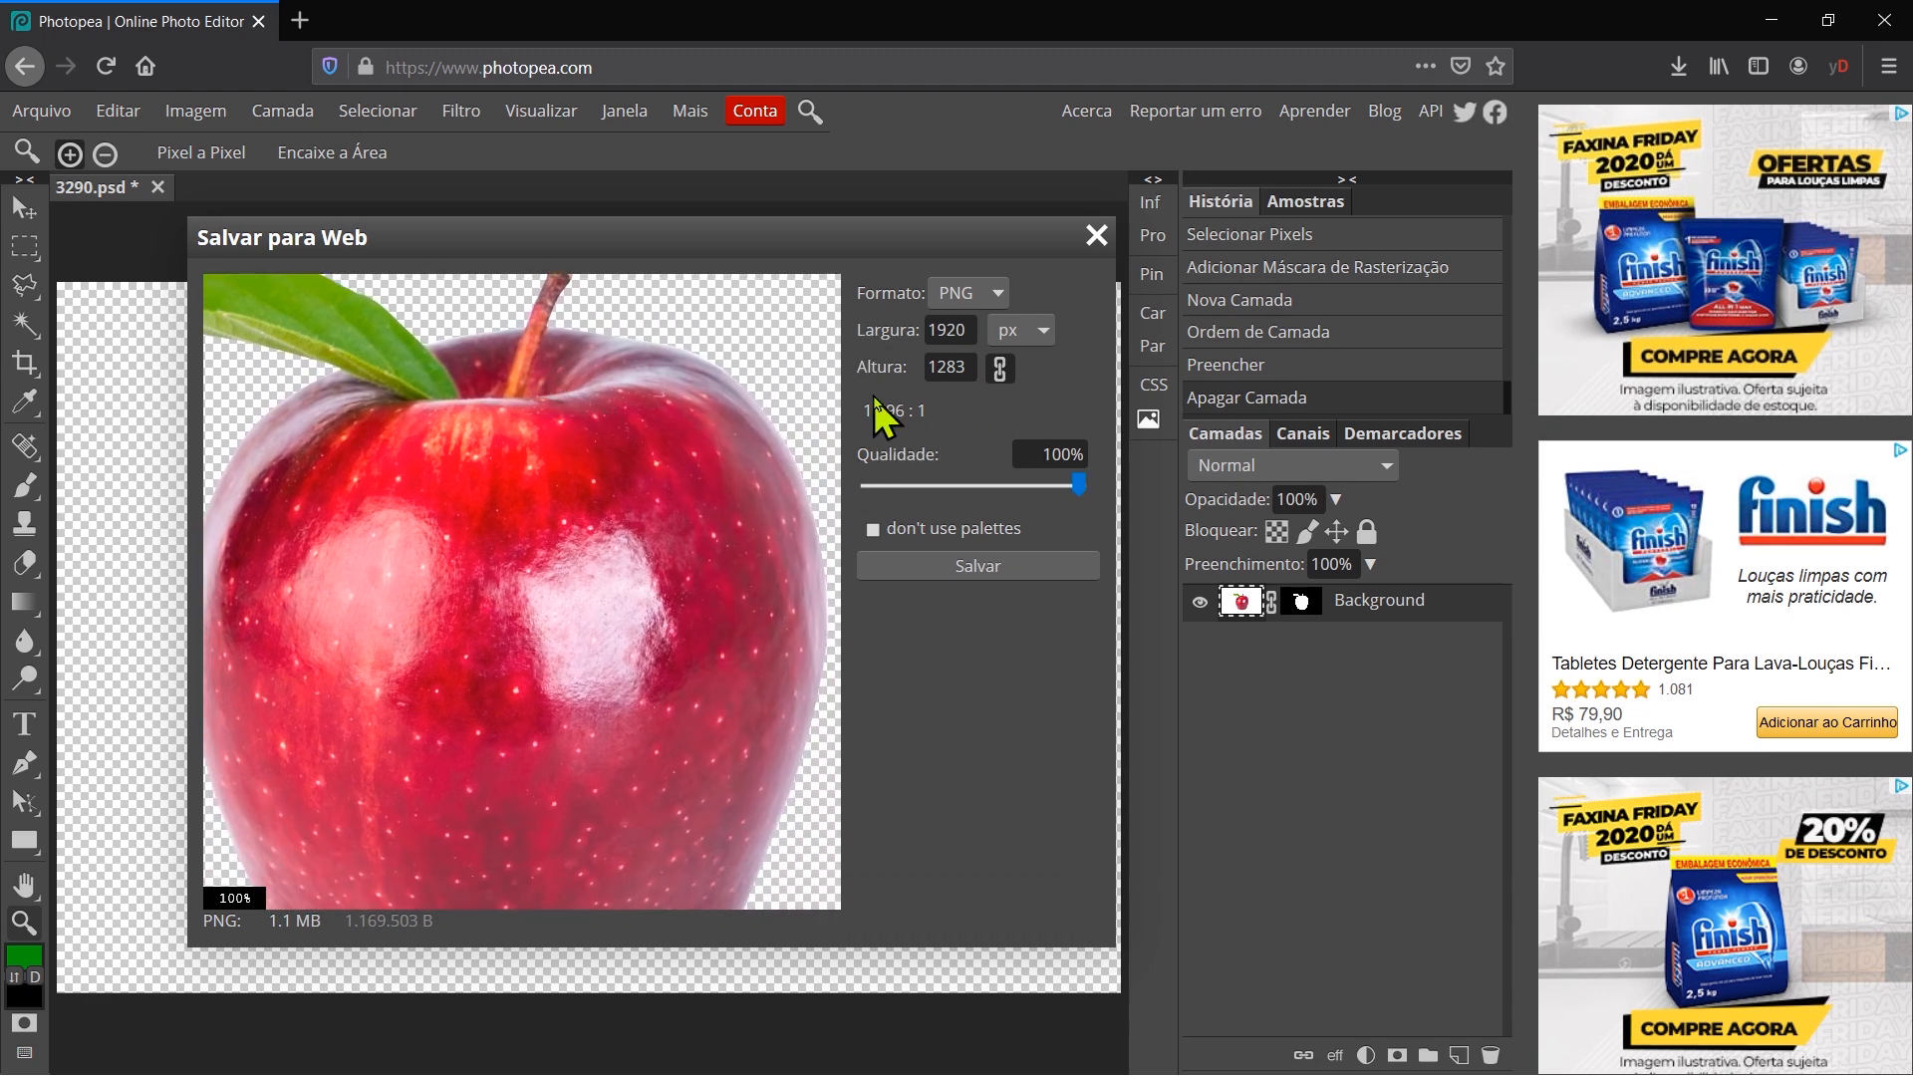
left_click(975, 570)
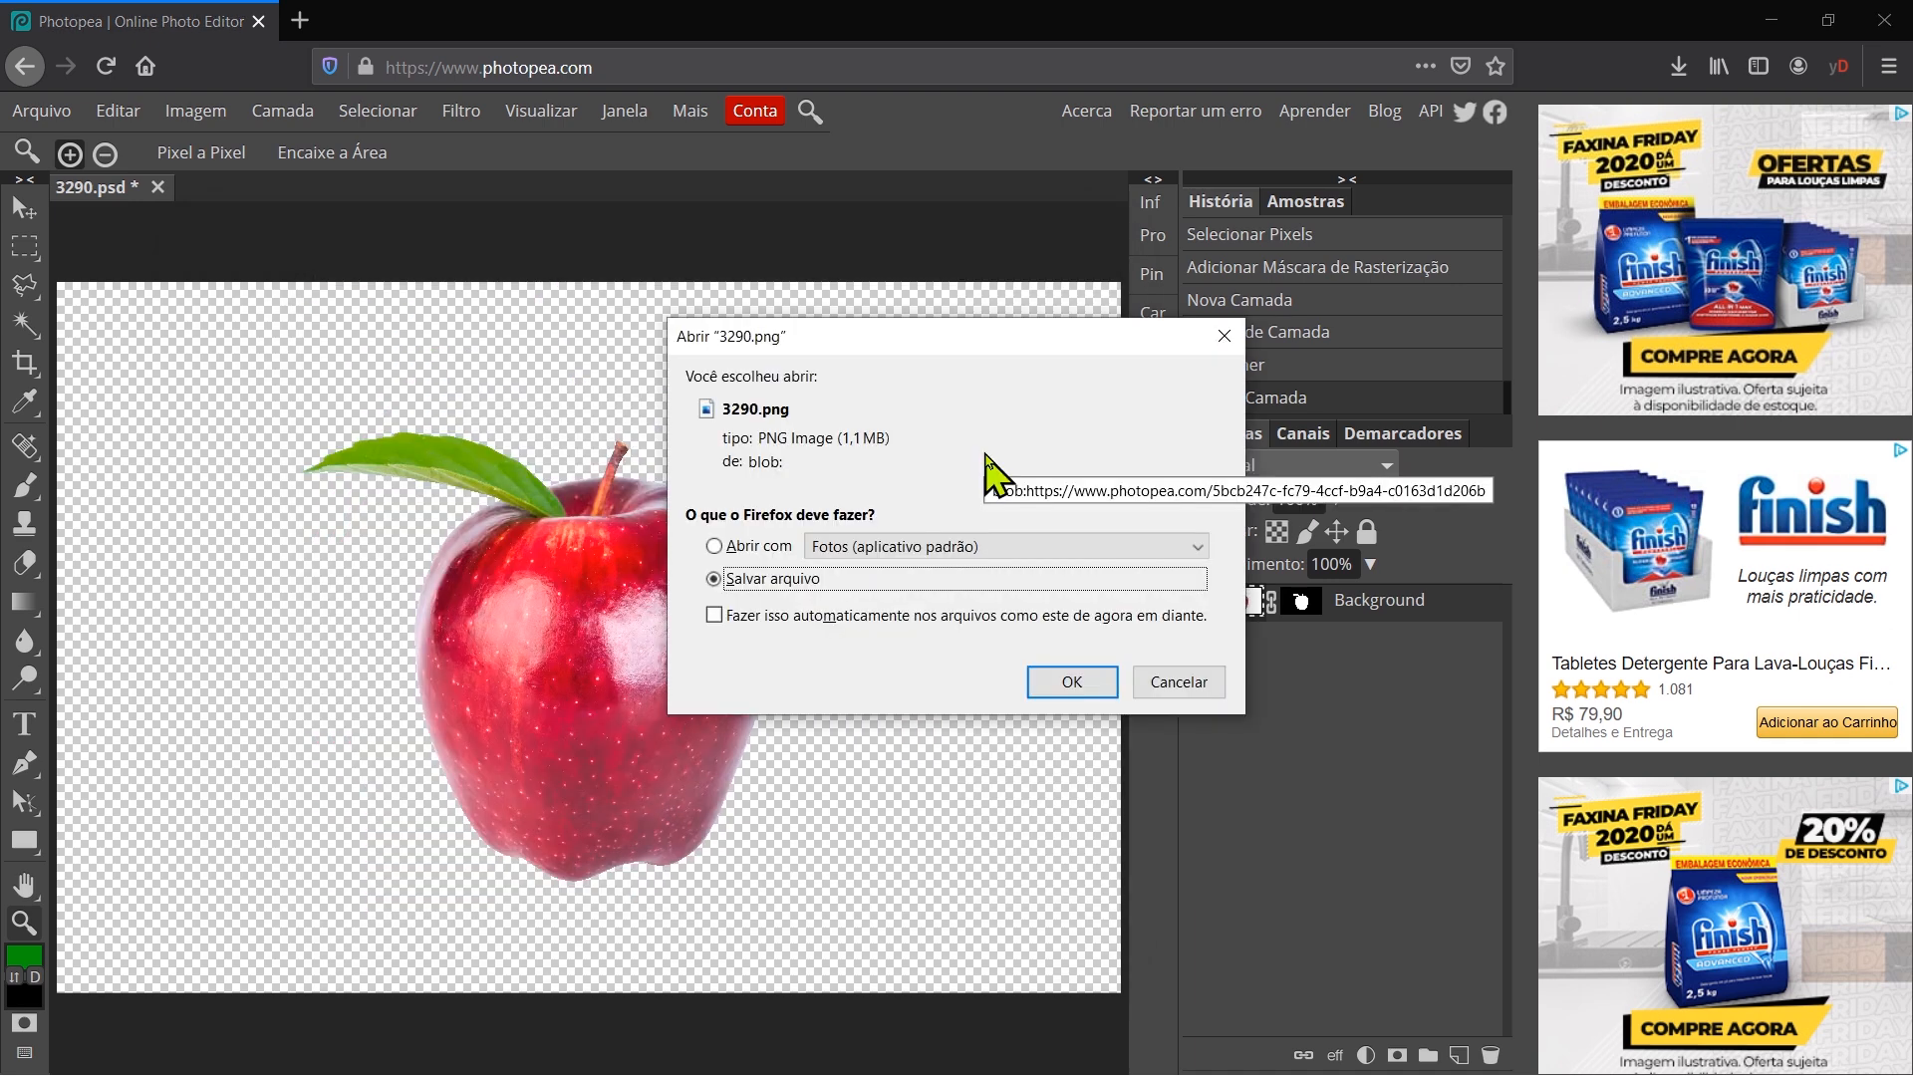
left_click(1091, 683)
- Switch to the materials folder in File Explorer, view the exported 3290.png in Photos to check its transparency, and close the viewer
key("alt+Tab")
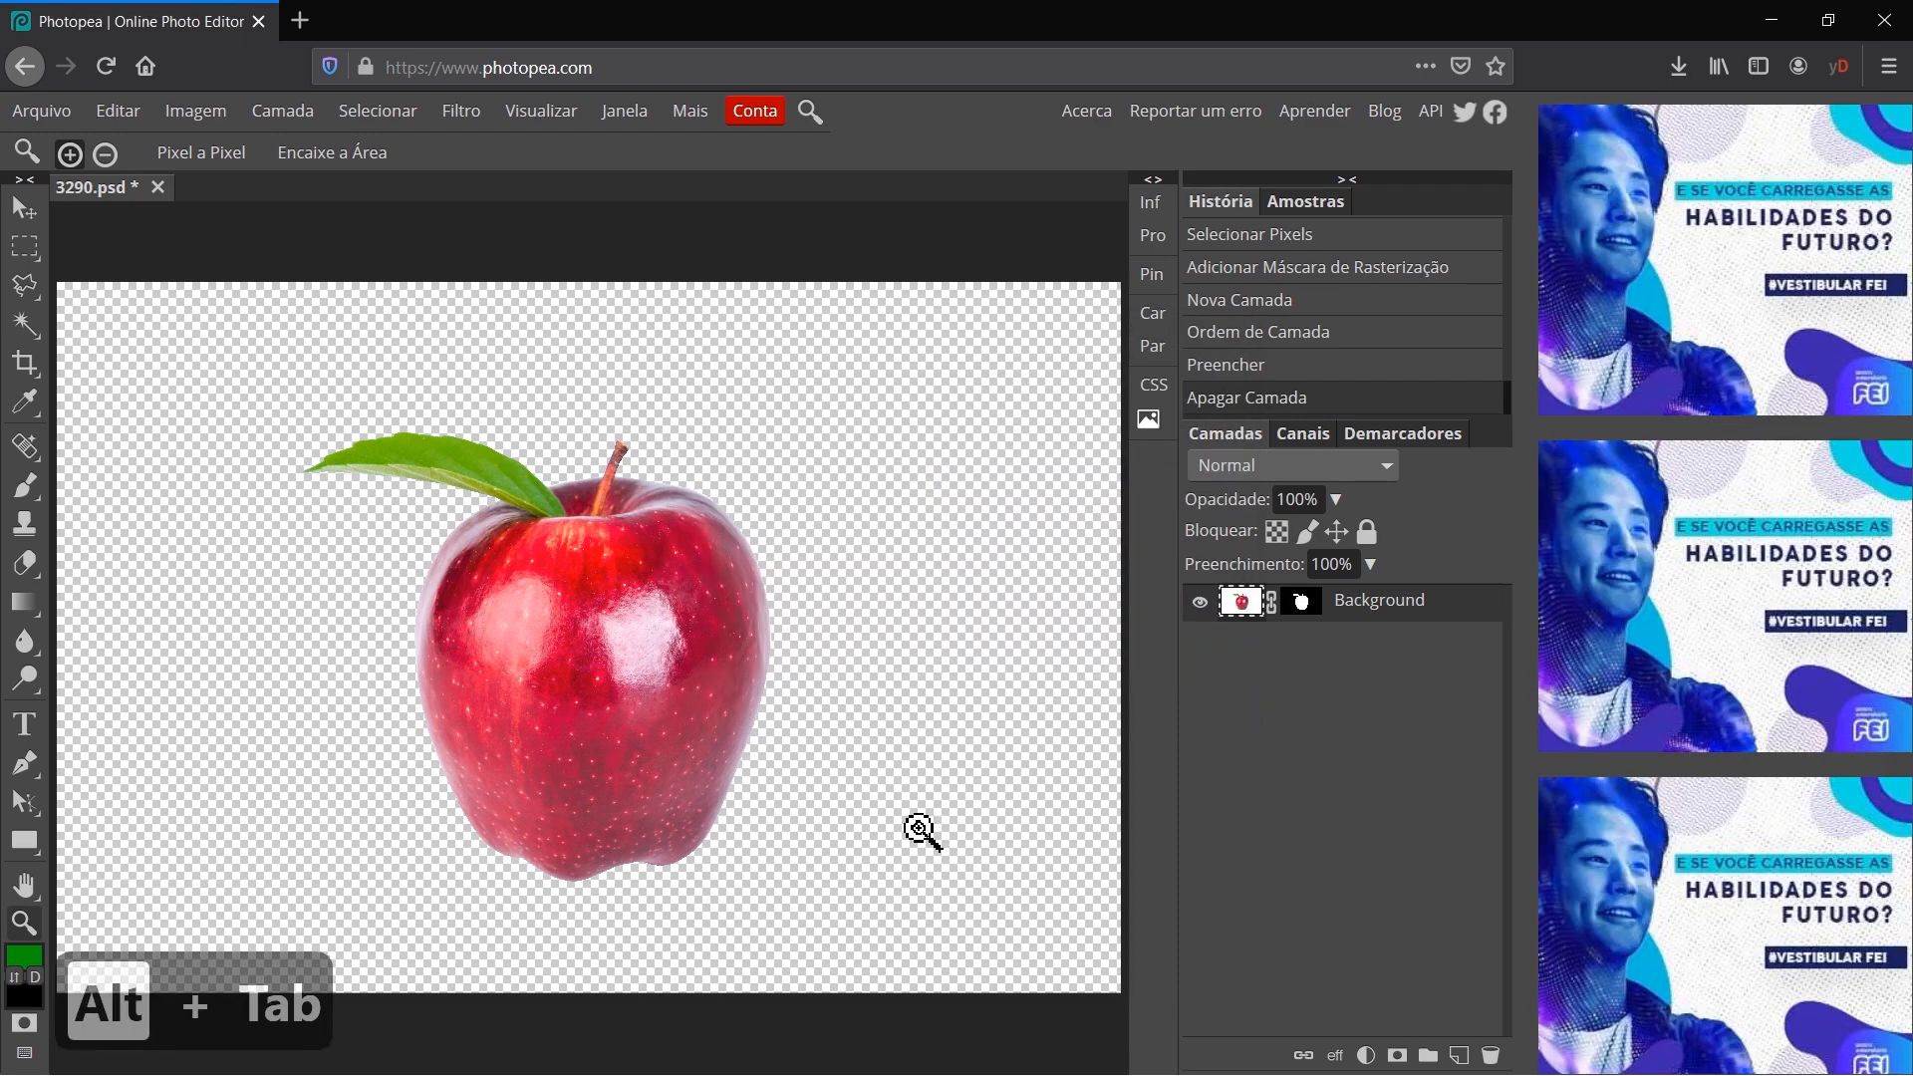
key("alt+Tab")
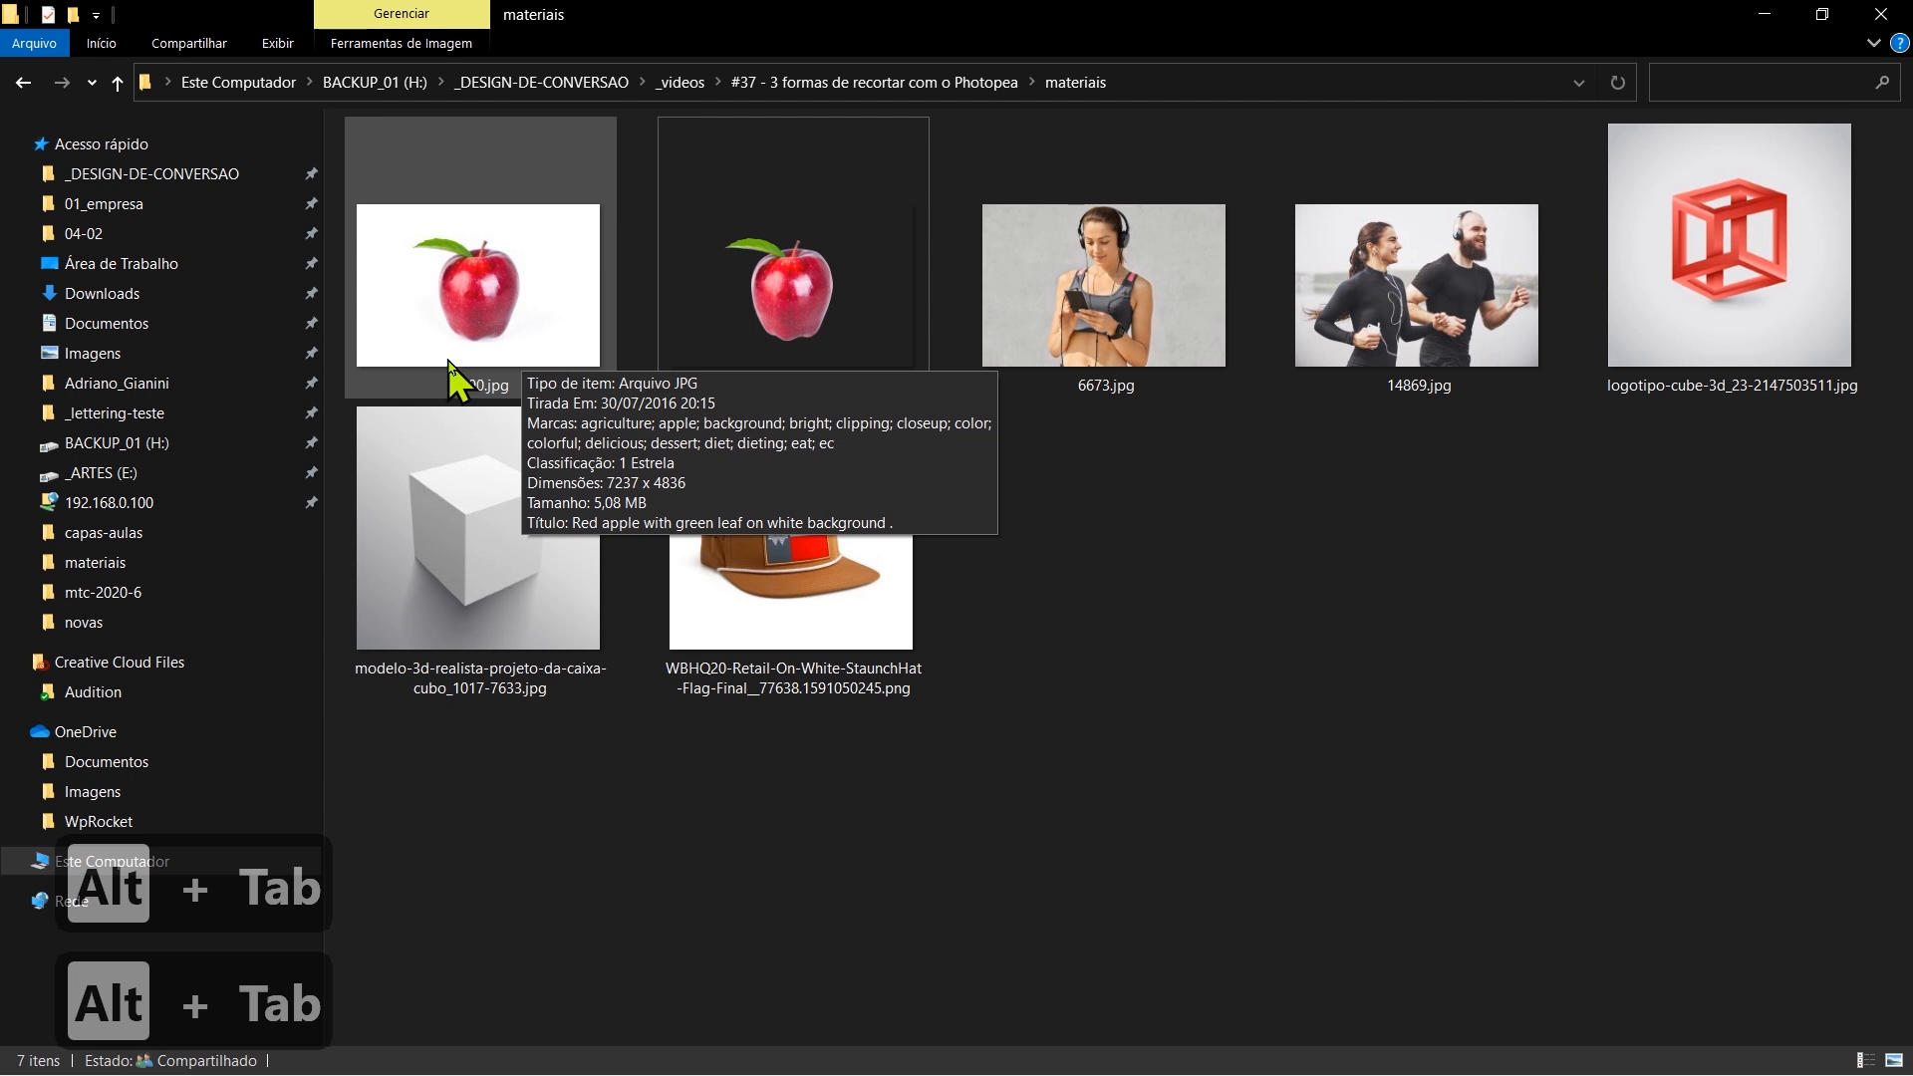
left_click(763, 292)
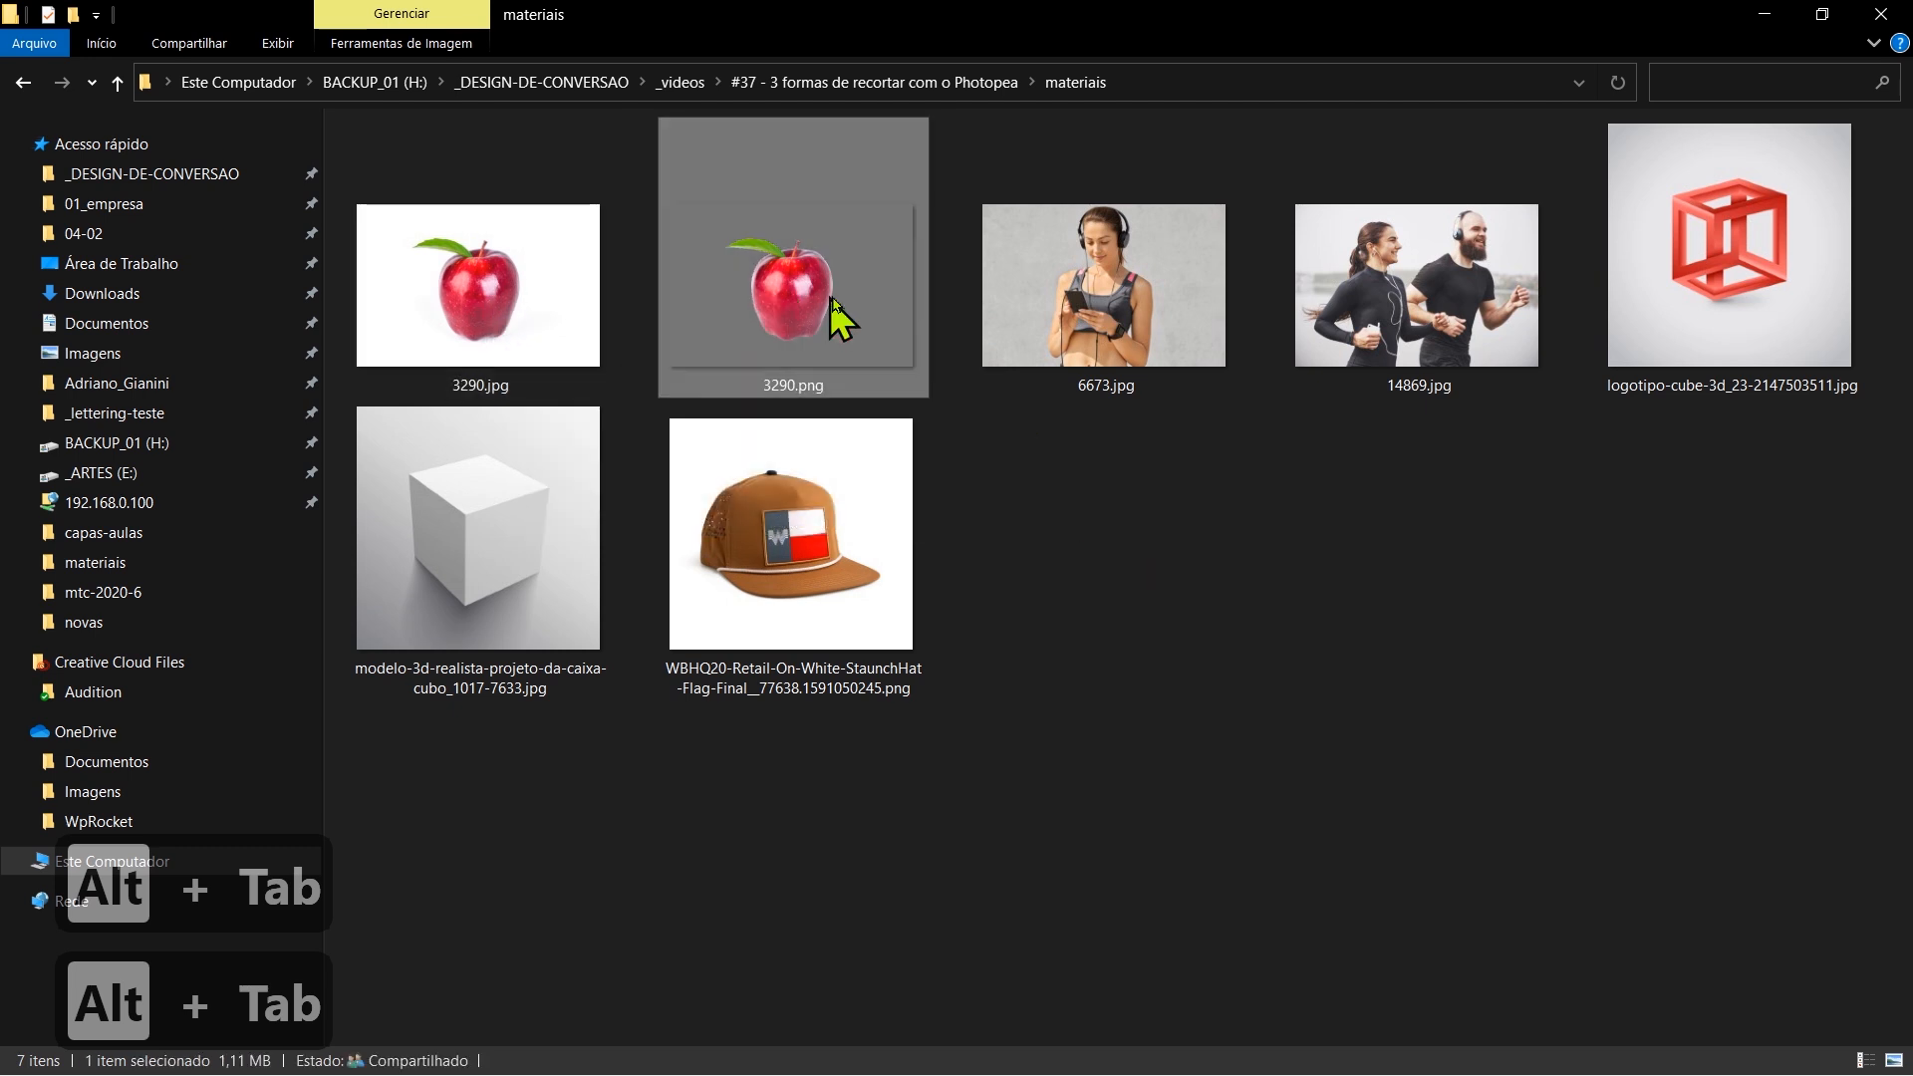
double_click(763, 291)
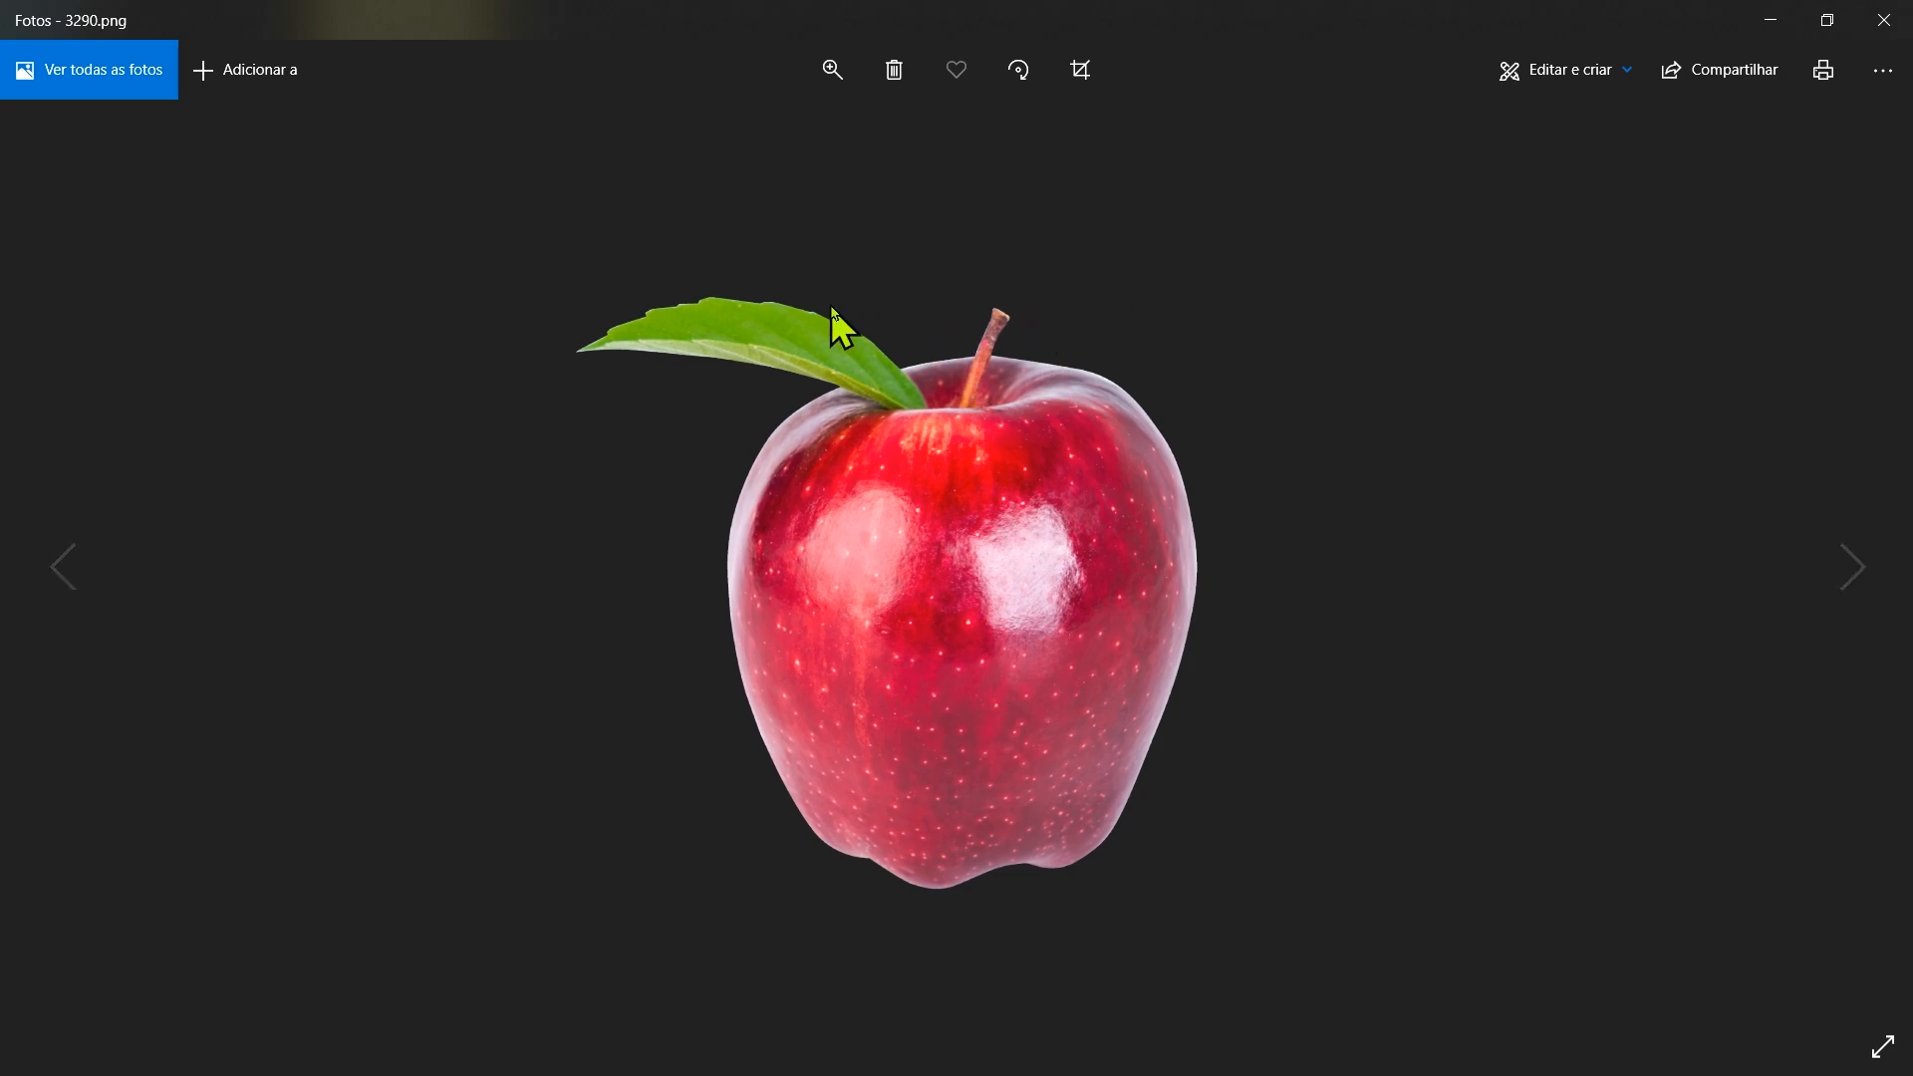
left_click(1882, 24)
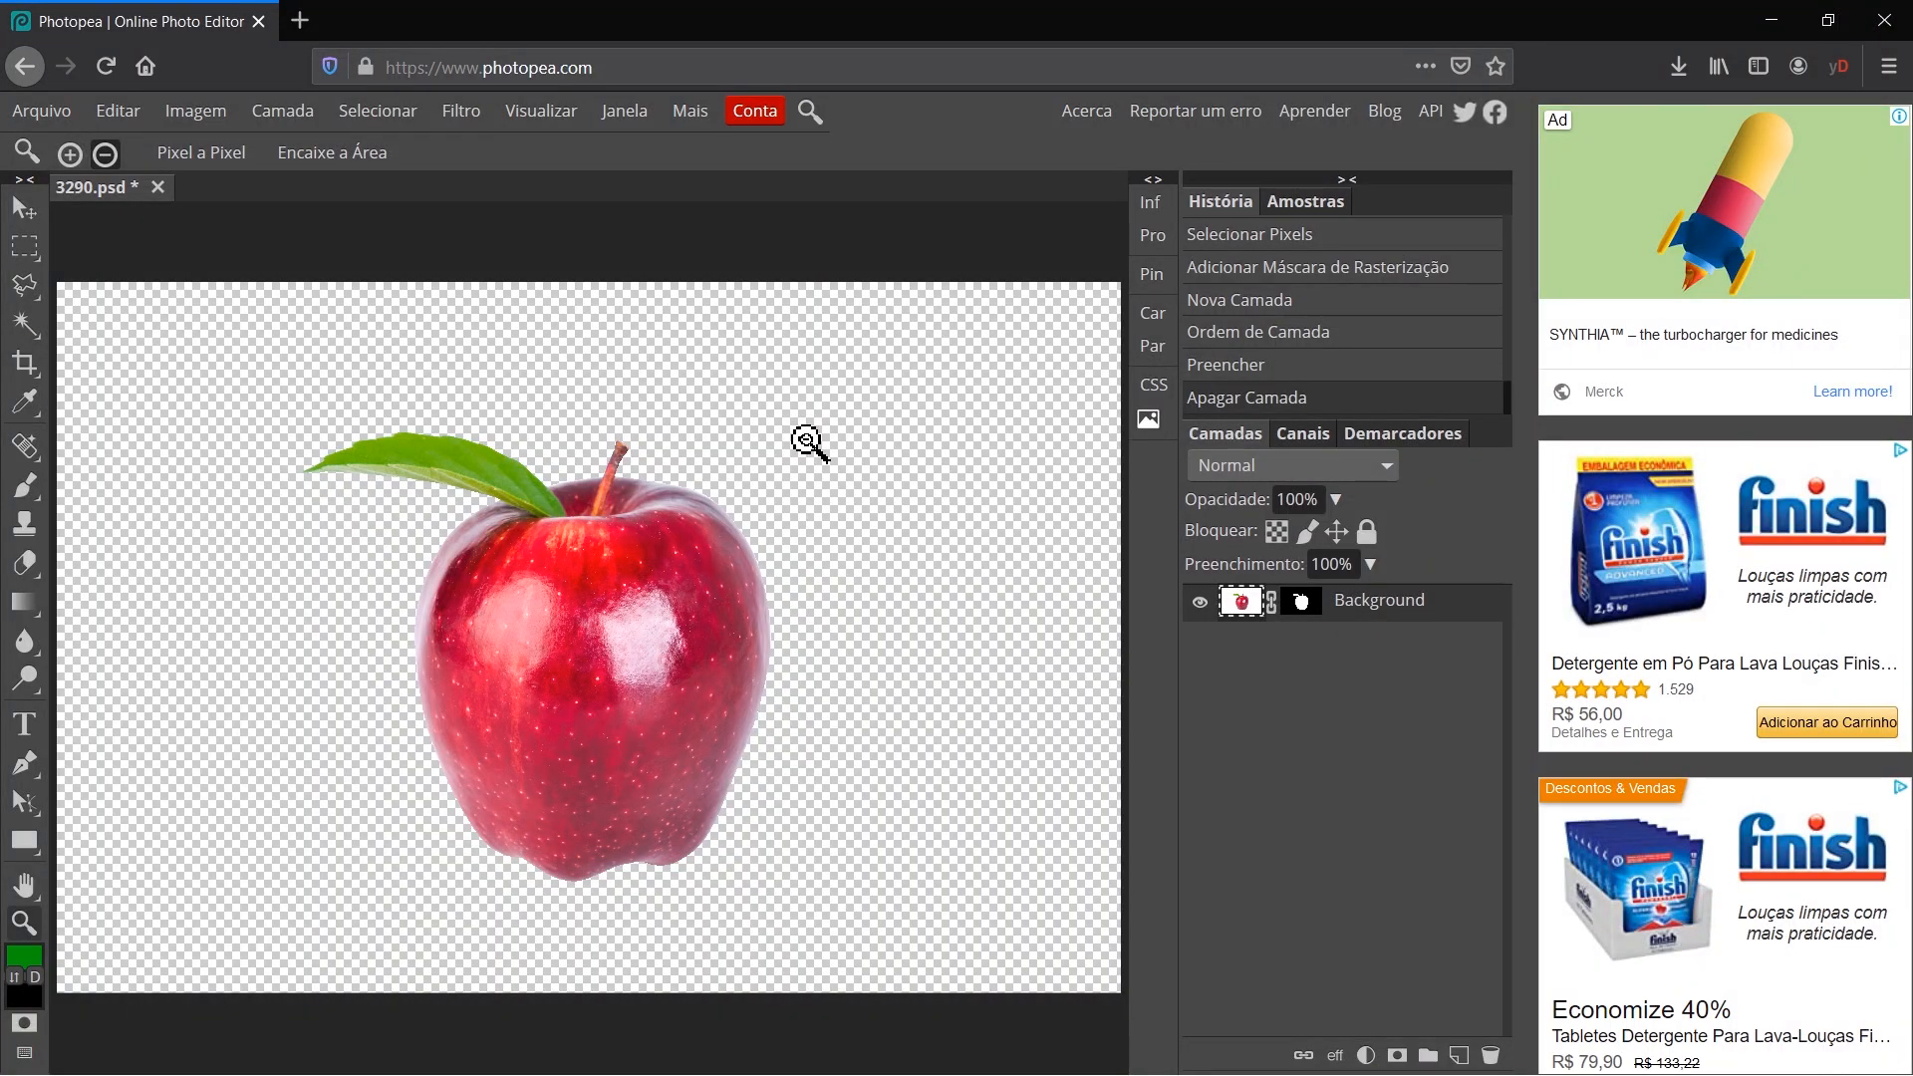
- Activate the Lasso tool in Photopea
key("l")
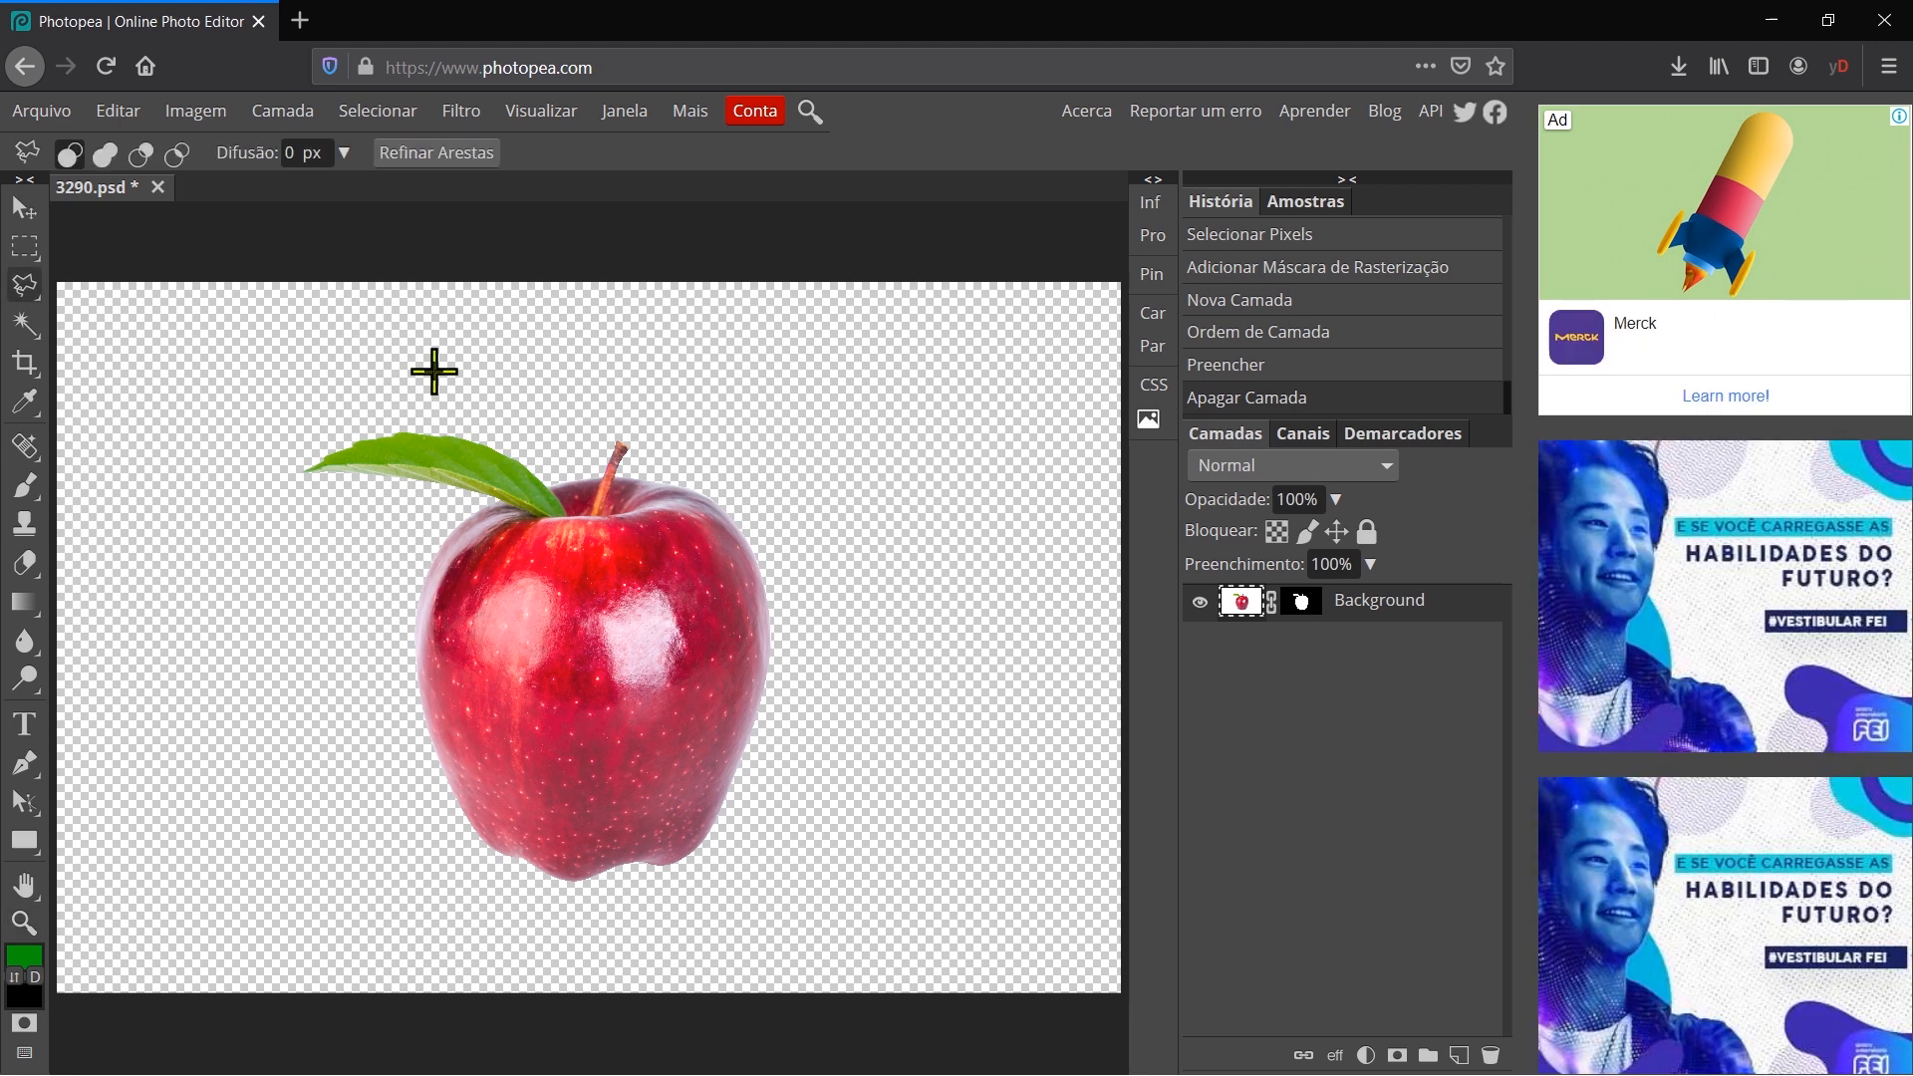